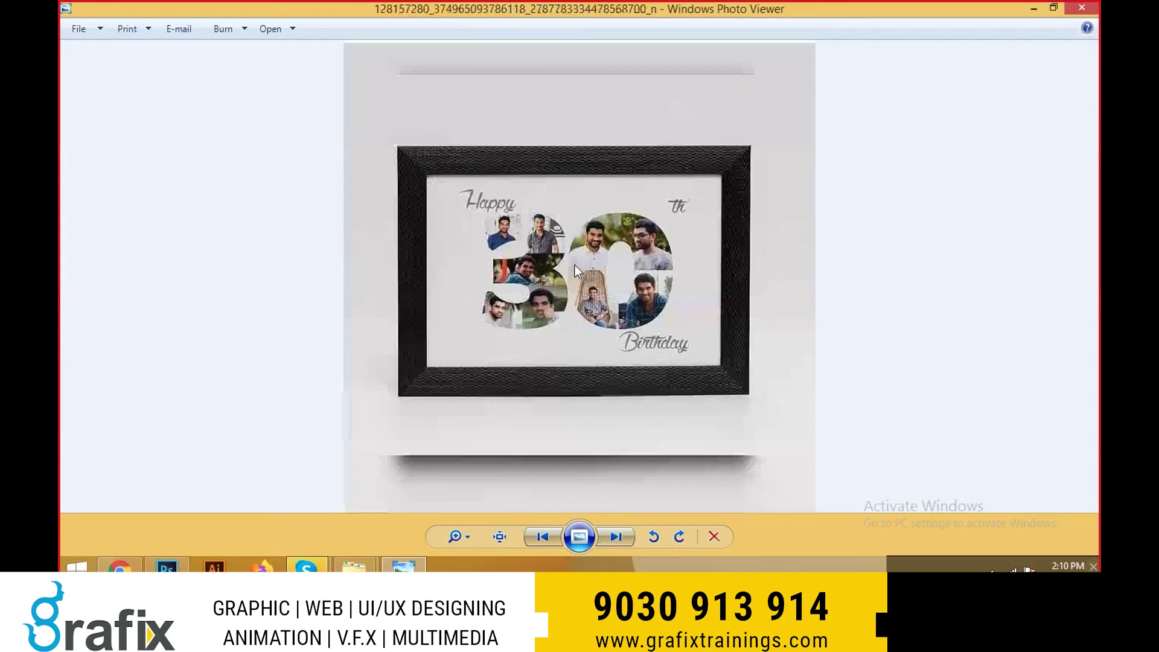
# - Zoom into the 30th birthday photo-collage example, then advance to the next sample image
pyautogui.scroll(2, 574, 270)
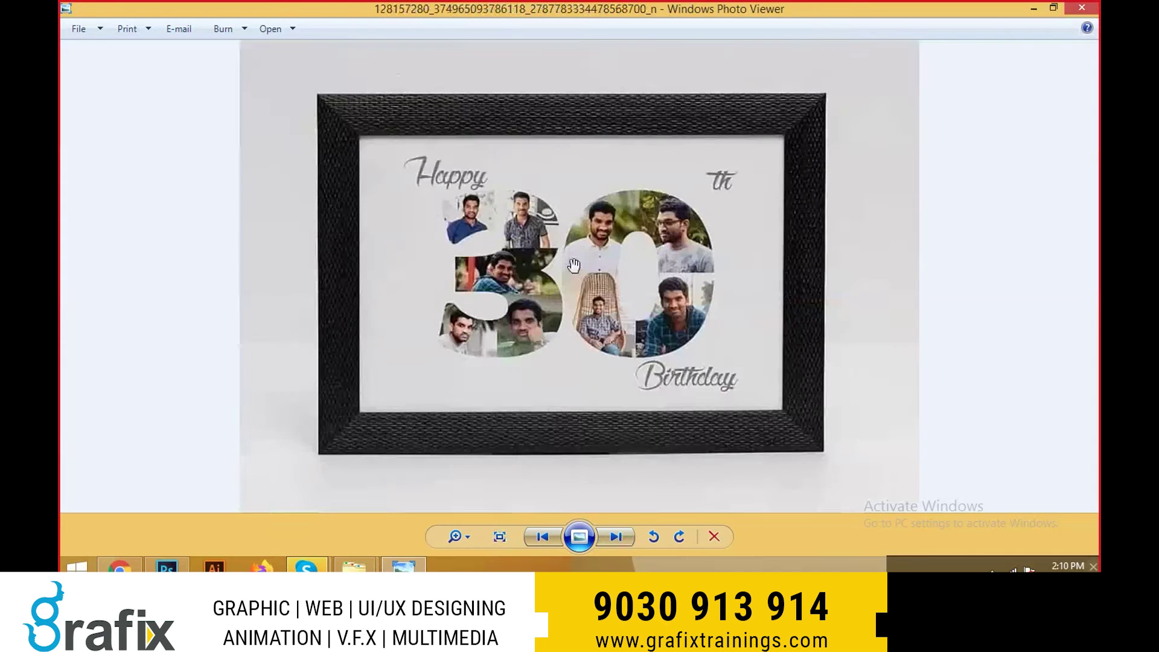
pyautogui.scroll(2, 487, 308)
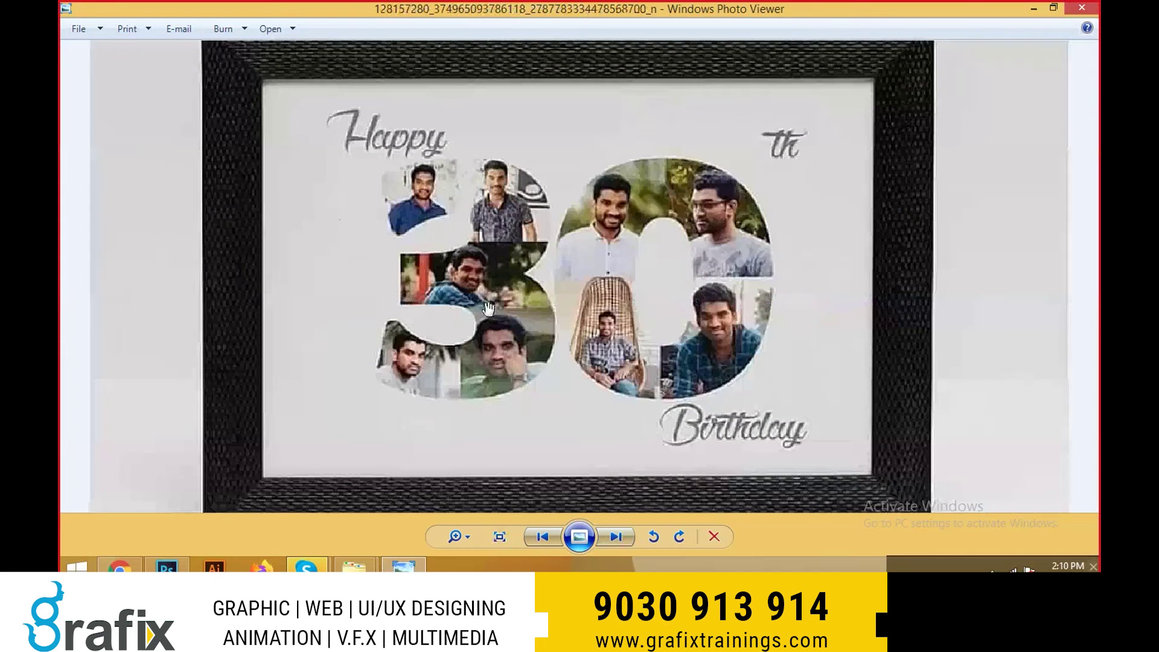
pyautogui.click(622, 541)
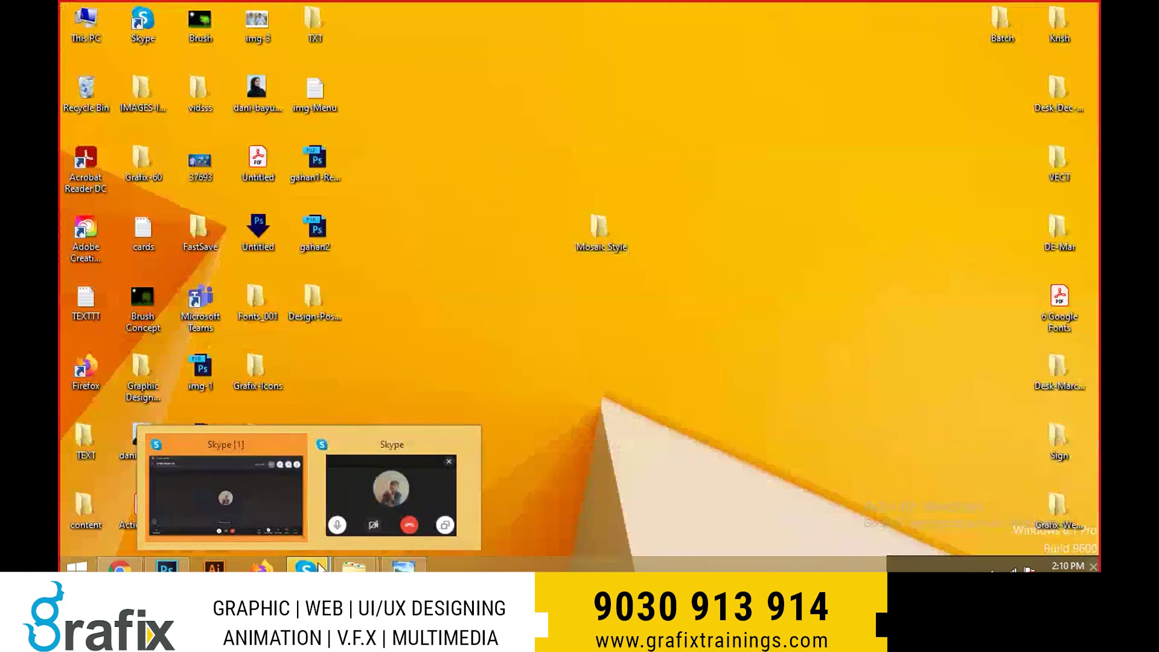
# - Close the blank Untitled-1 document in Photoshop and bring the mosaic sample photo back up
pyautogui.click(321, 568)
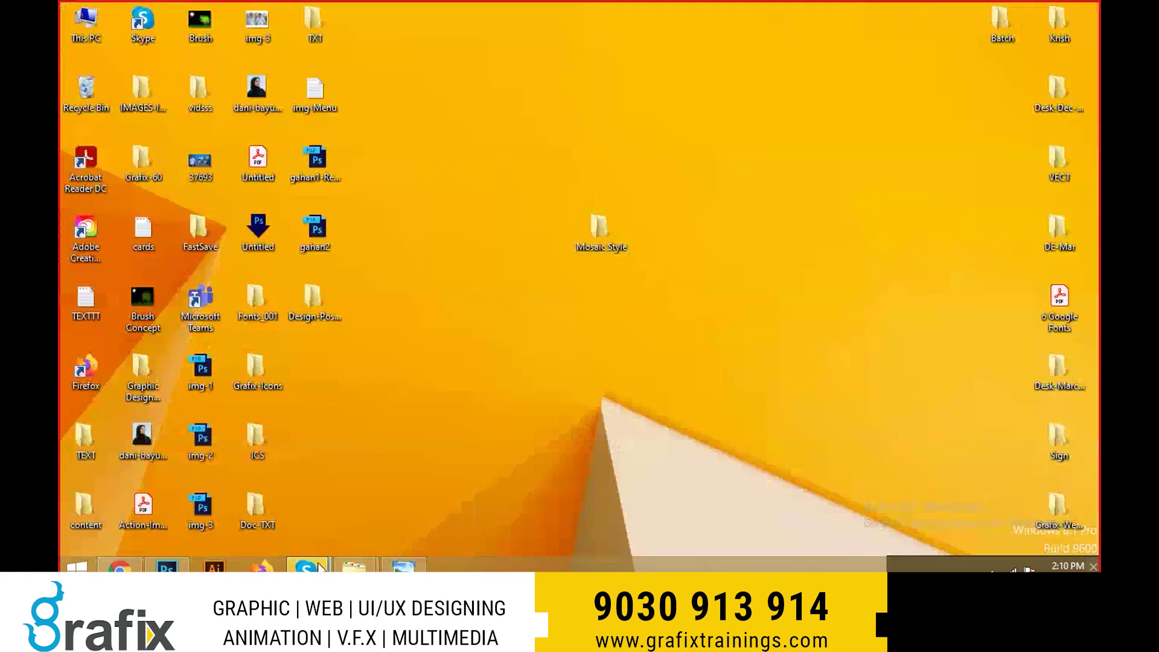
pyautogui.click(167, 567)
pyautogui.hotkey('ctrl', 'w')
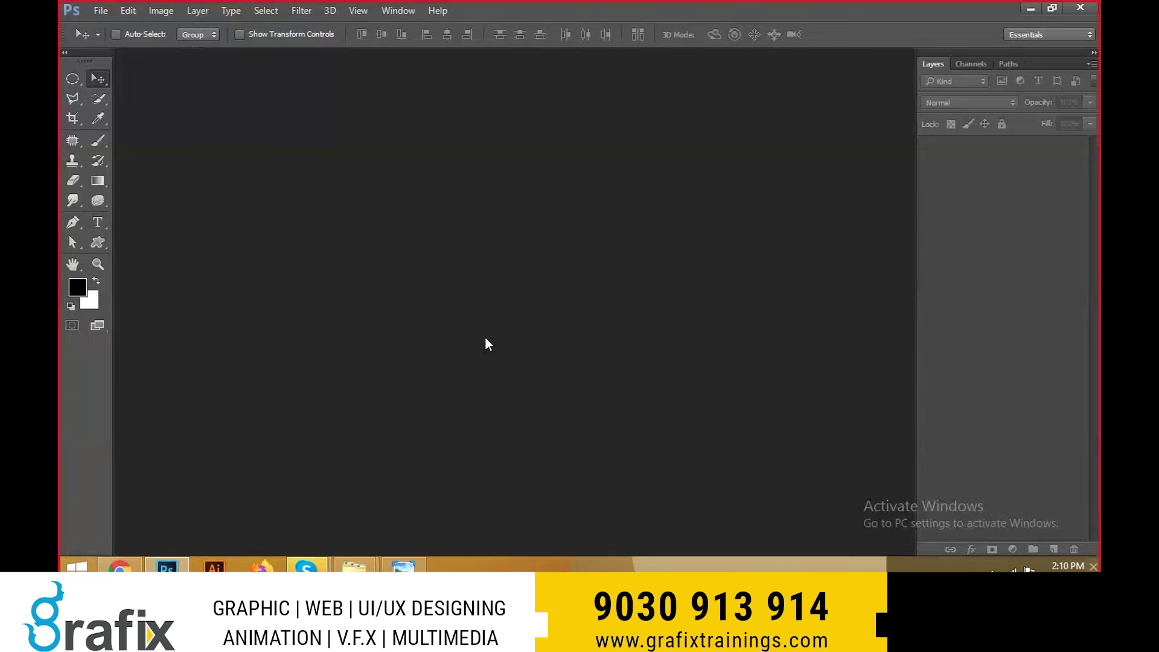
pyautogui.hotkey('ctrl', 'n')
pyautogui.press('Escape')
pyautogui.click(405, 567)
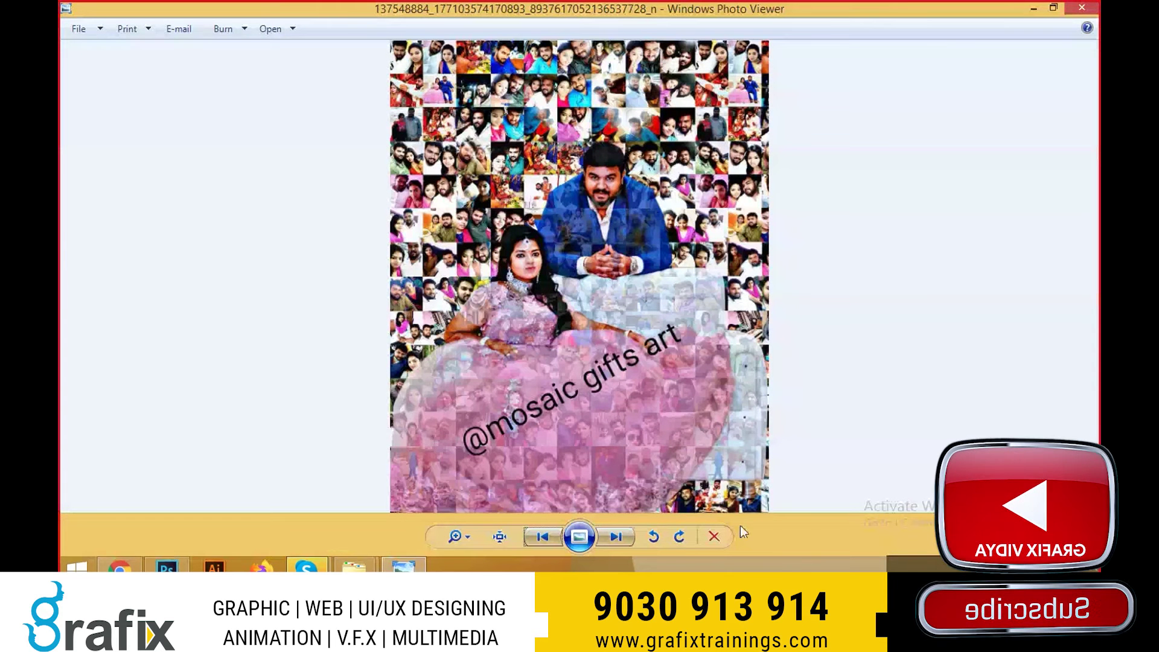
# - Show the desktop and briefly open, then close, the Mosaic Style folder
pyautogui.press('super+d')
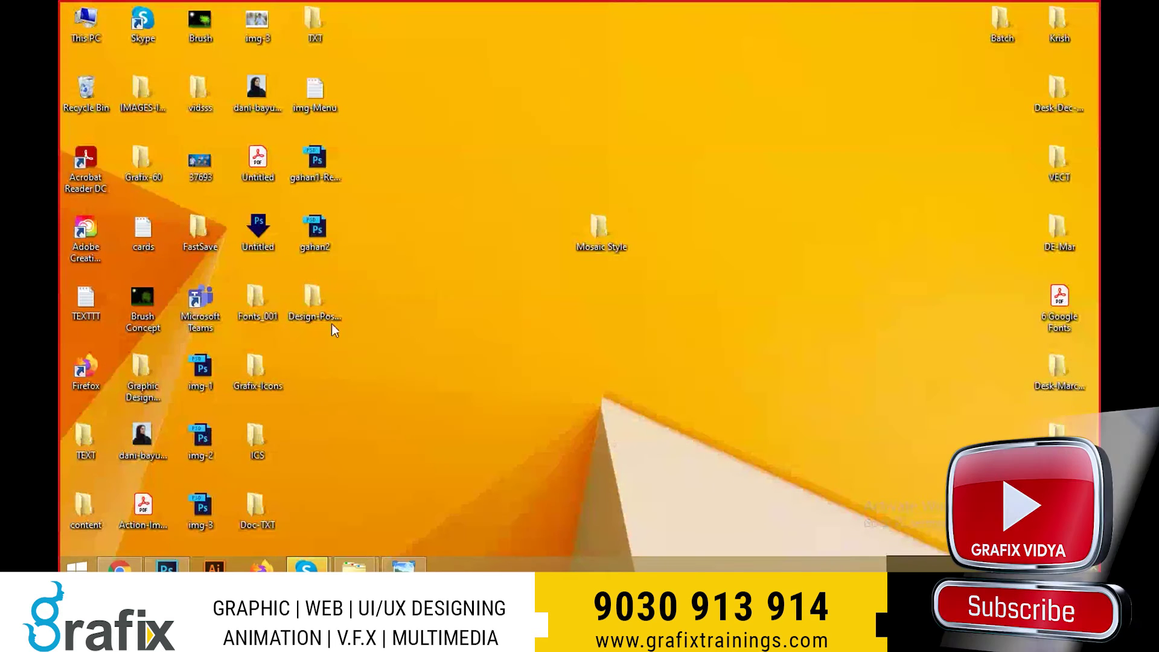
pyautogui.doubleClick(627, 240)
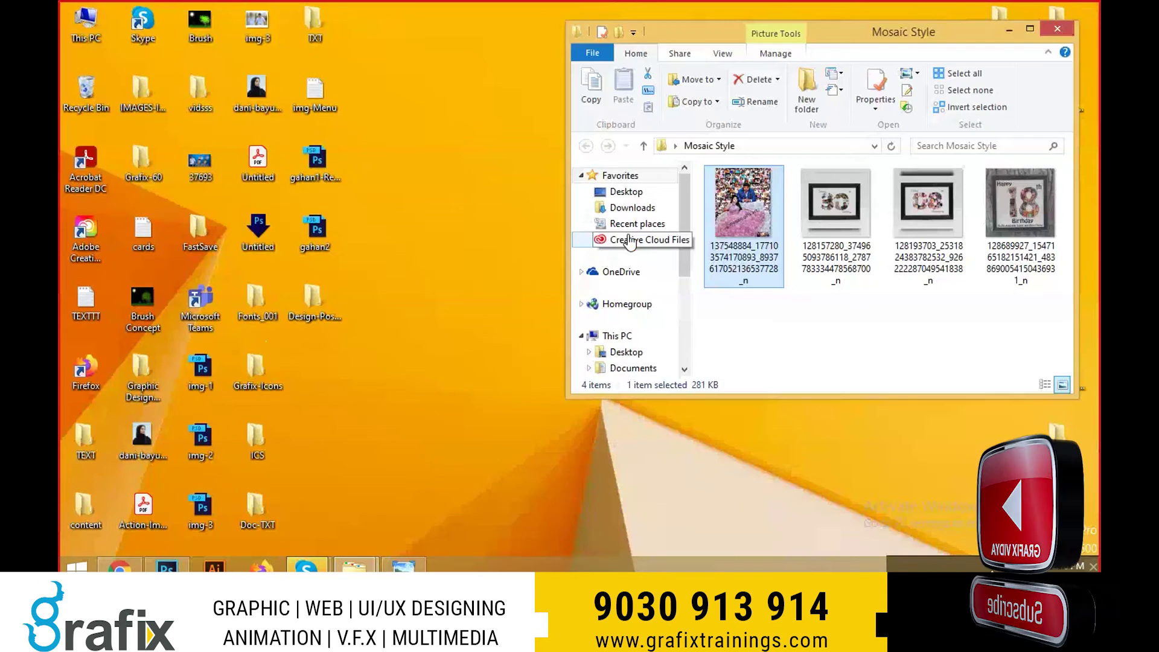
pyautogui.hotkey('alt', 'F4')
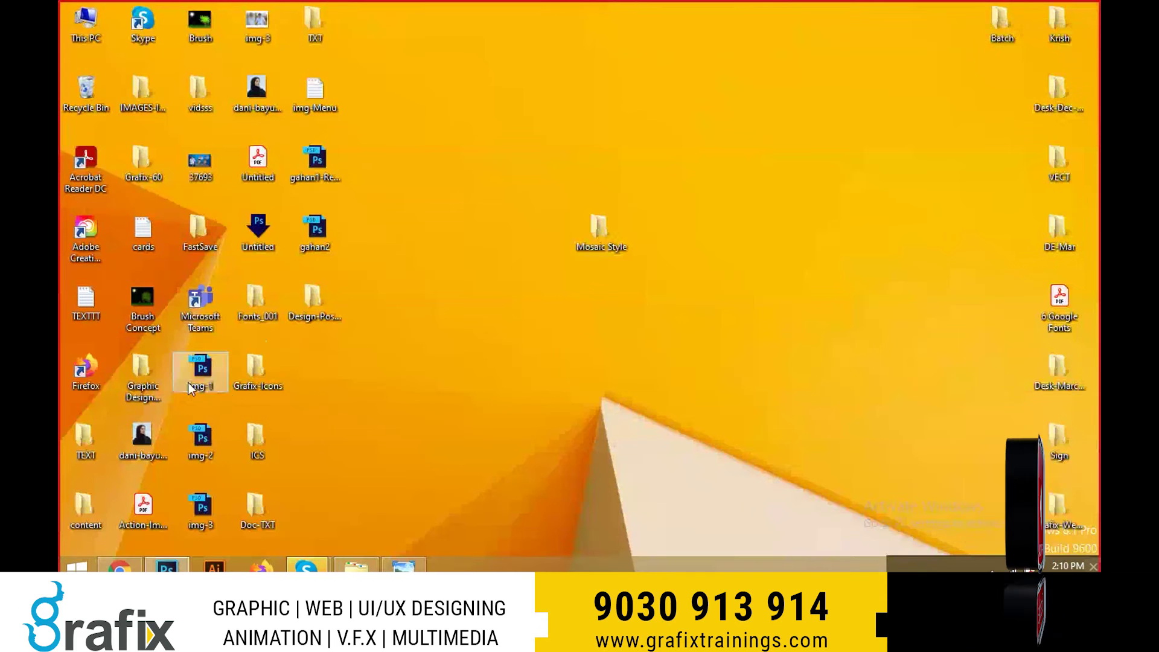
# - Open the Grafix-60 folder maximized and look over its image files
pyautogui.doubleClick(143, 160)
pyautogui.hotkey('alt', 'space')
pyautogui.press('x')
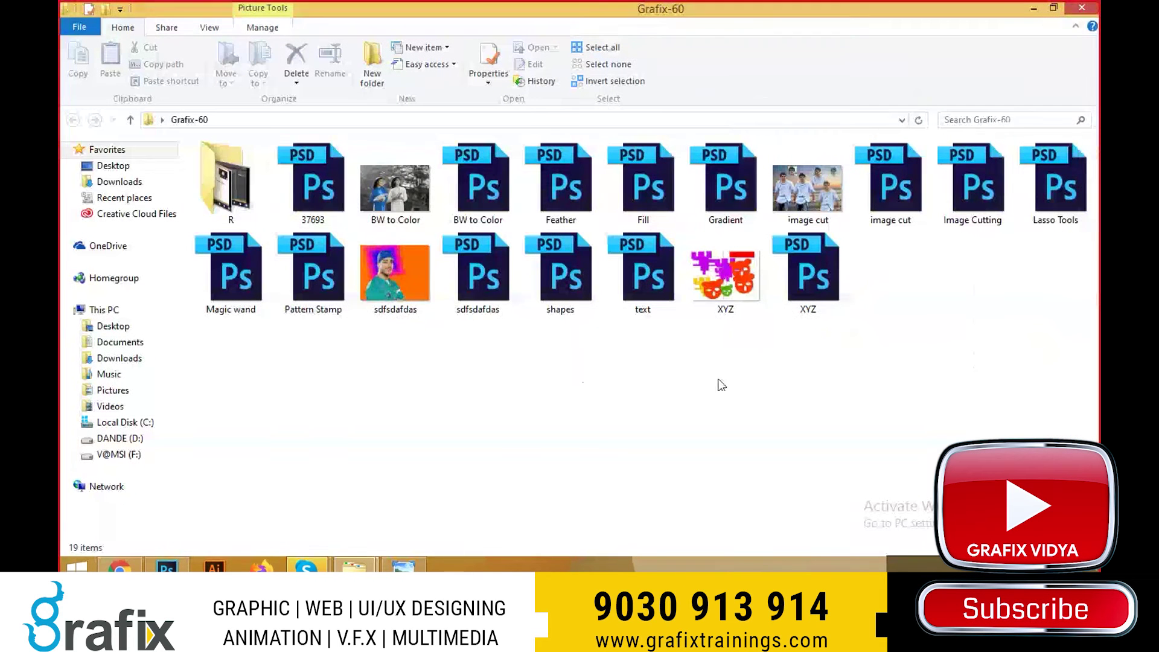
pyautogui.click(394, 272)
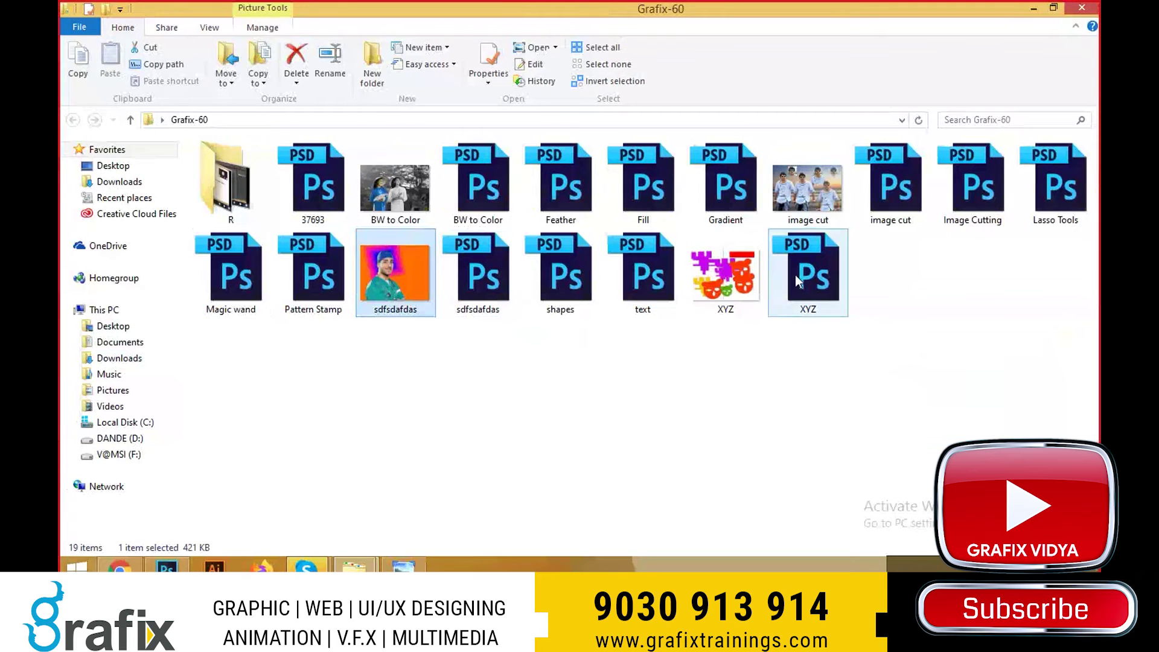
pyautogui.click(543, 338)
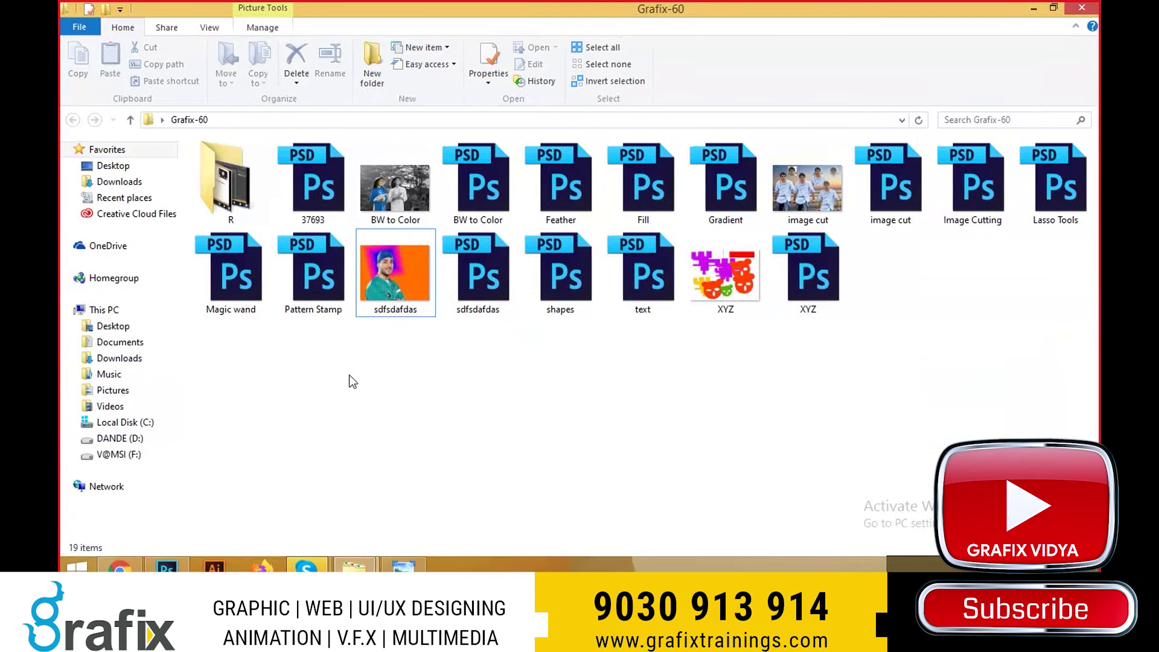
# - Reopen the Grafix-60 folder maximized and open the image cut PSD in Photoshop
pyautogui.hotkey('alt', 'F4')
pyautogui.press('Return')
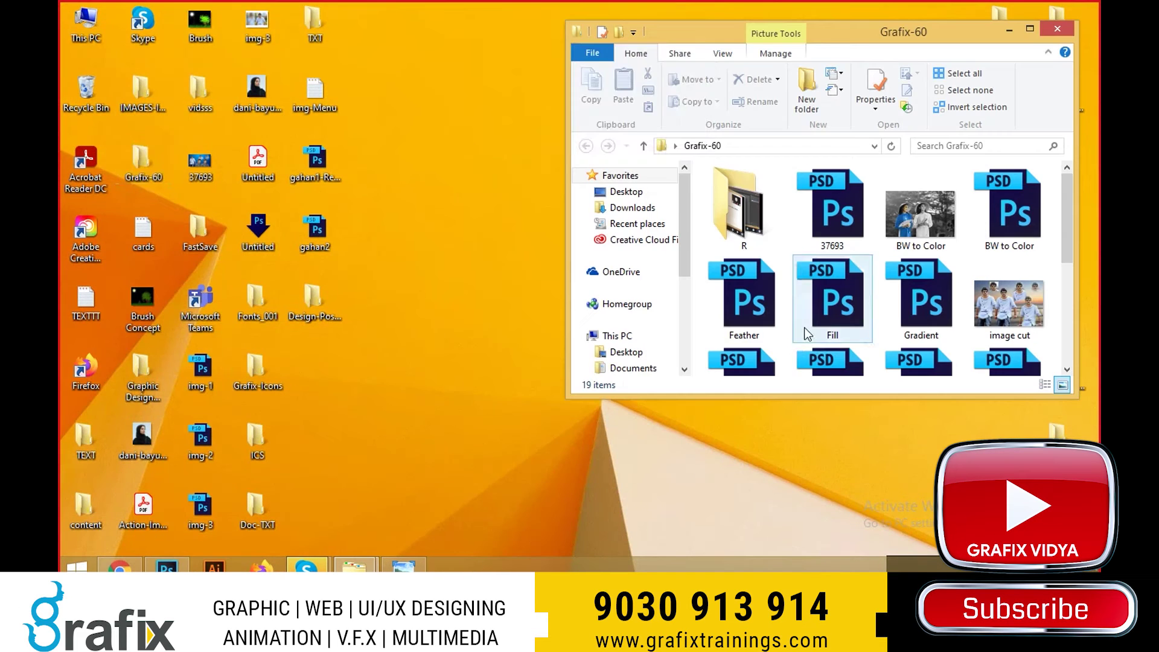
pyautogui.hotkey('alt', 'space')
pyautogui.press('x')
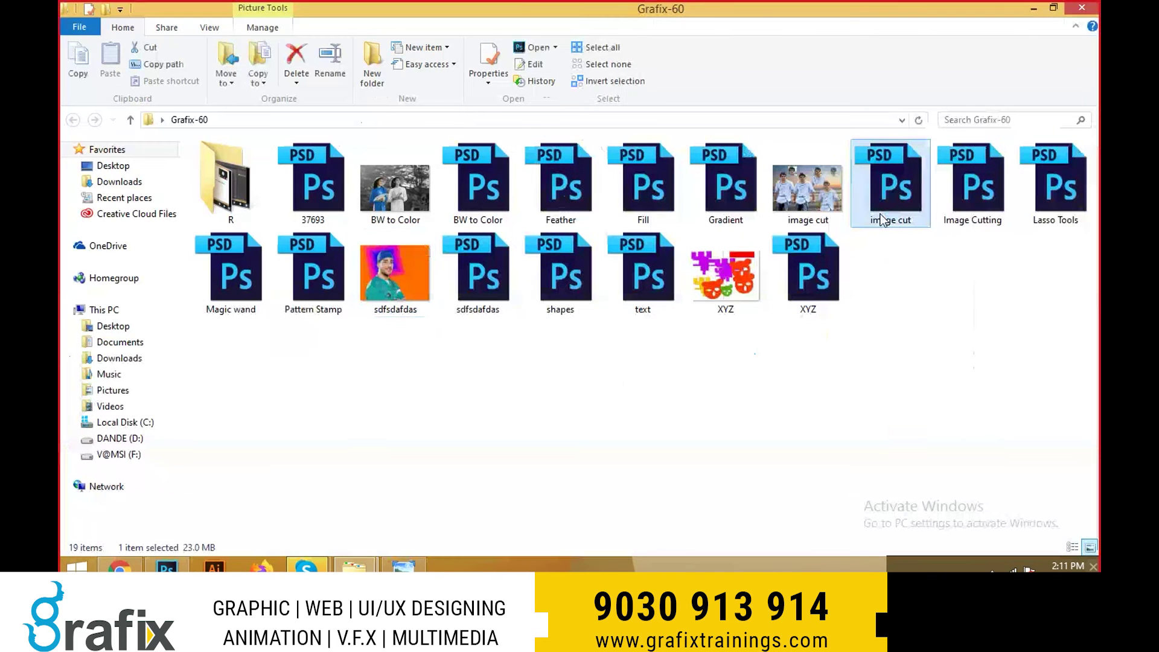
pyautogui.doubleClick(880, 219)
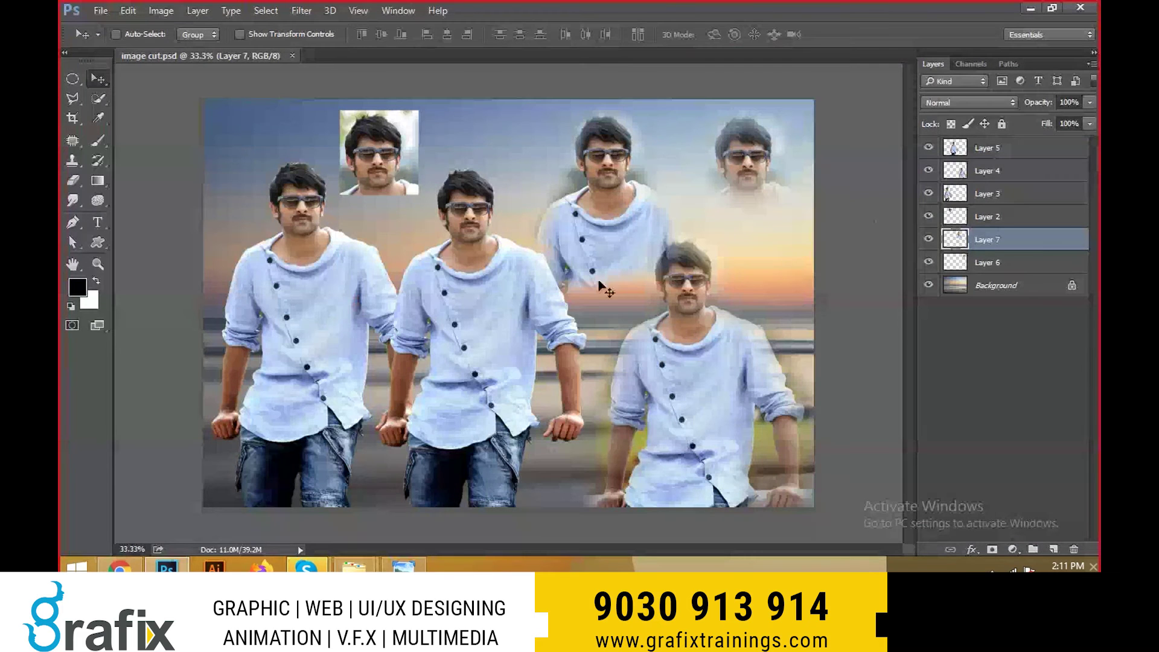
# - Make Layer 5 active in image cut and create a white 8 × 6 inch, 100 ppi document
pyautogui.rightClick(508, 256)
pyautogui.click(543, 265)
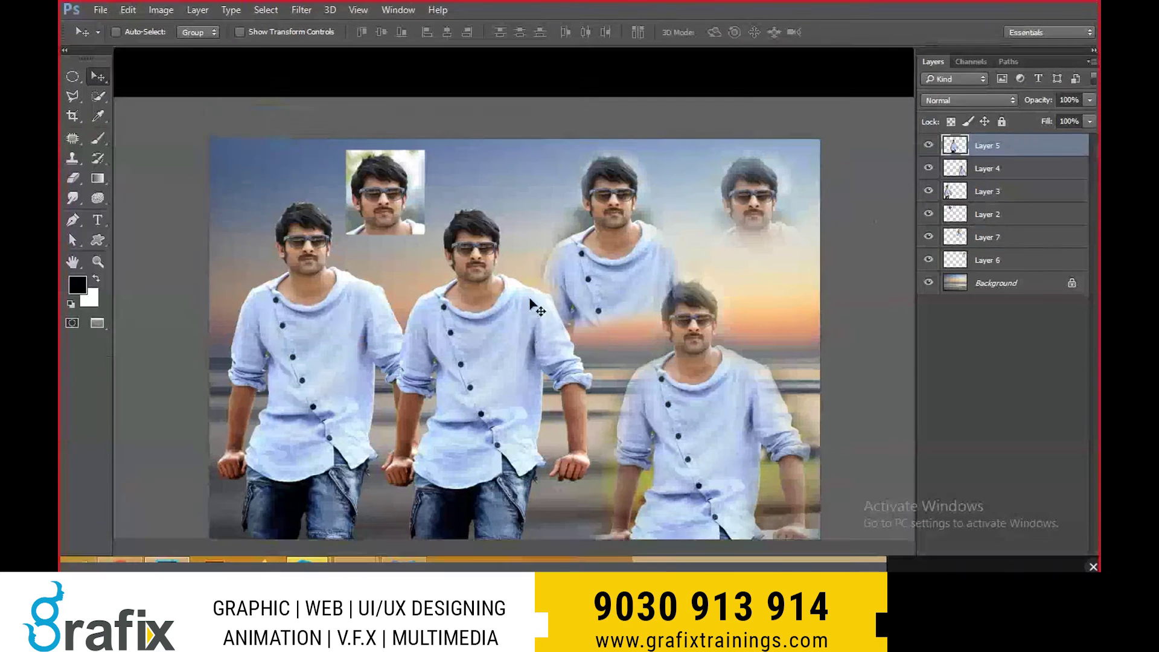
pyautogui.hotkey('ctrl', 'n')
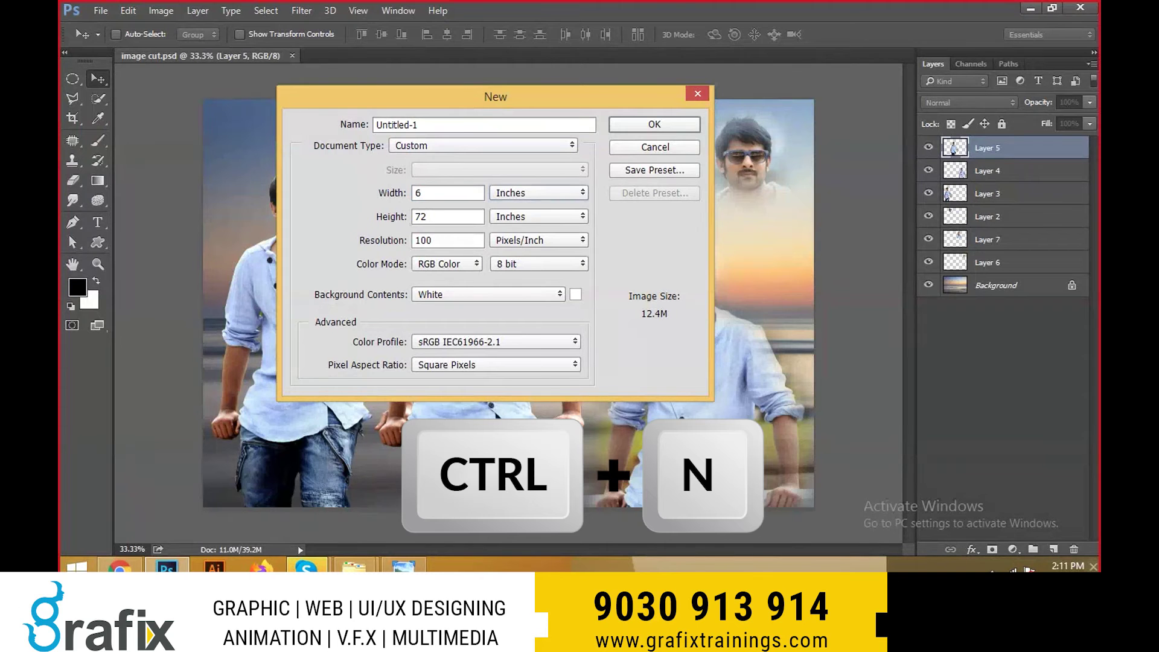
pyautogui.hotkey('ctrl', 'a')
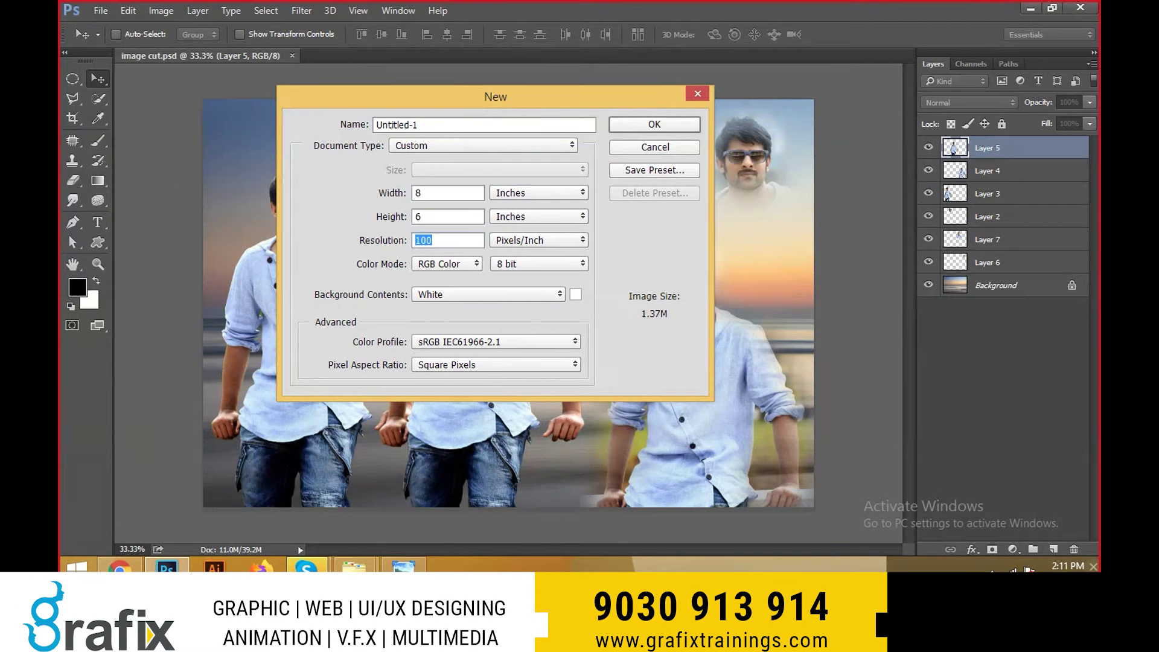
pyautogui.press('Return')
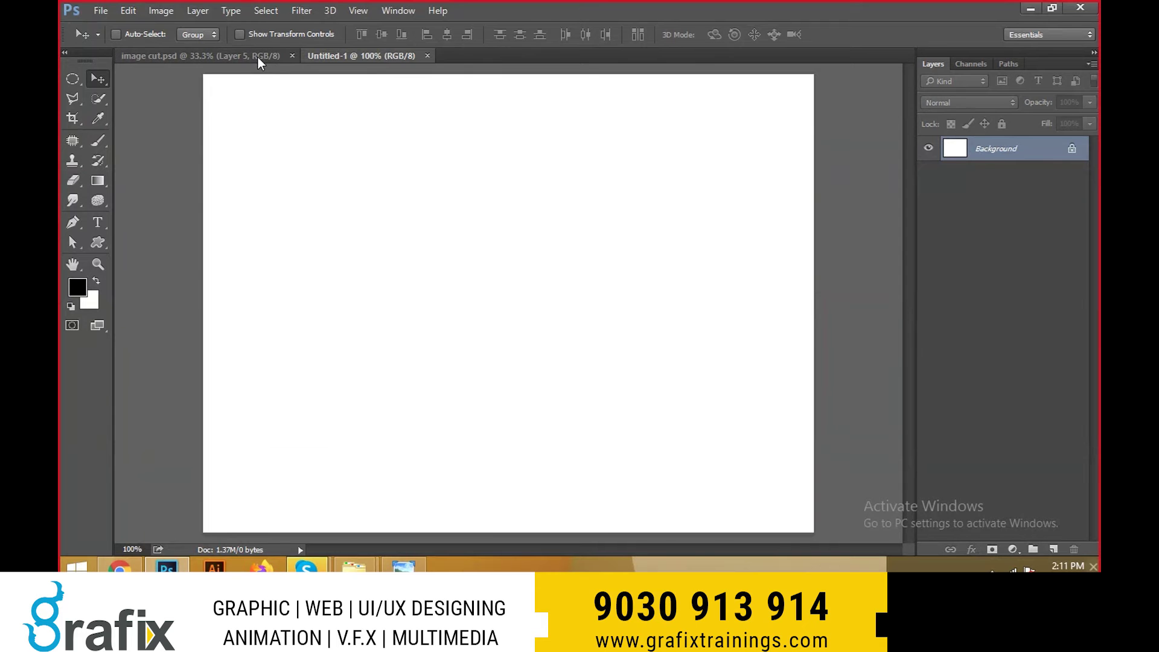
# - Copy the full-length figure on Layer 5 from image cut into the Untitled-1 document
pyautogui.click(255, 57)
pyautogui.rightClick(486, 278)
pyautogui.click(570, 291)
pyautogui.moveTo(570, 291); pyautogui.dragTo(468, 179)
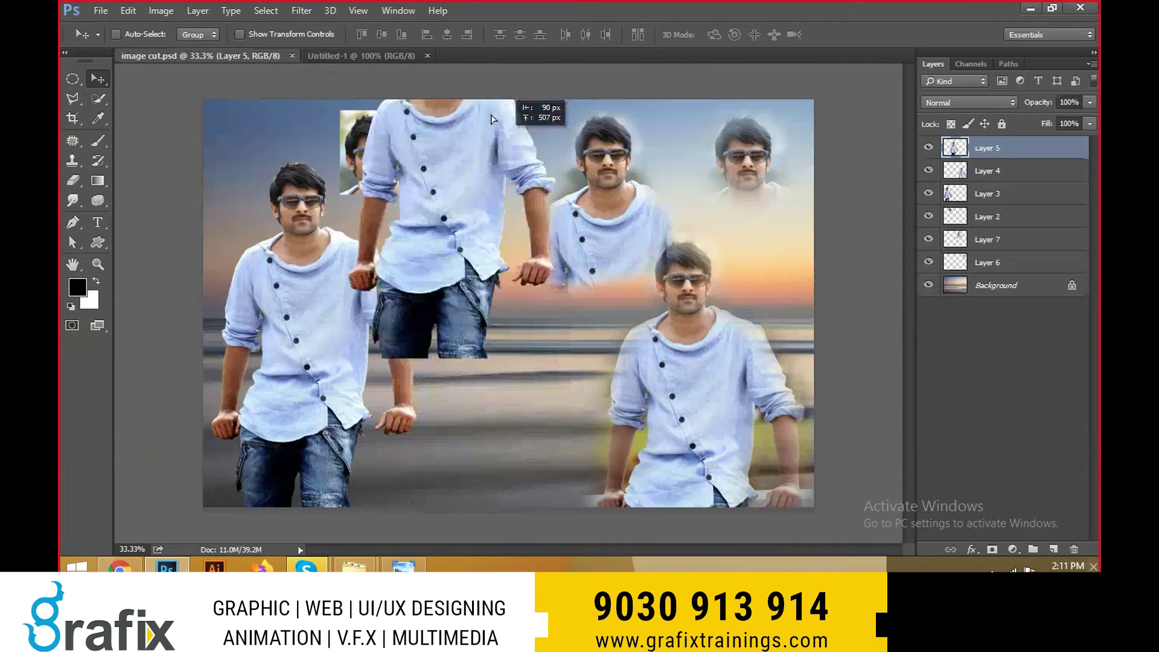
# - Shrink the pasted figure so it fits inside the canvas
pyautogui.hotkey('ctrl', 't')
pyautogui.hotkey('ctrl', '0')
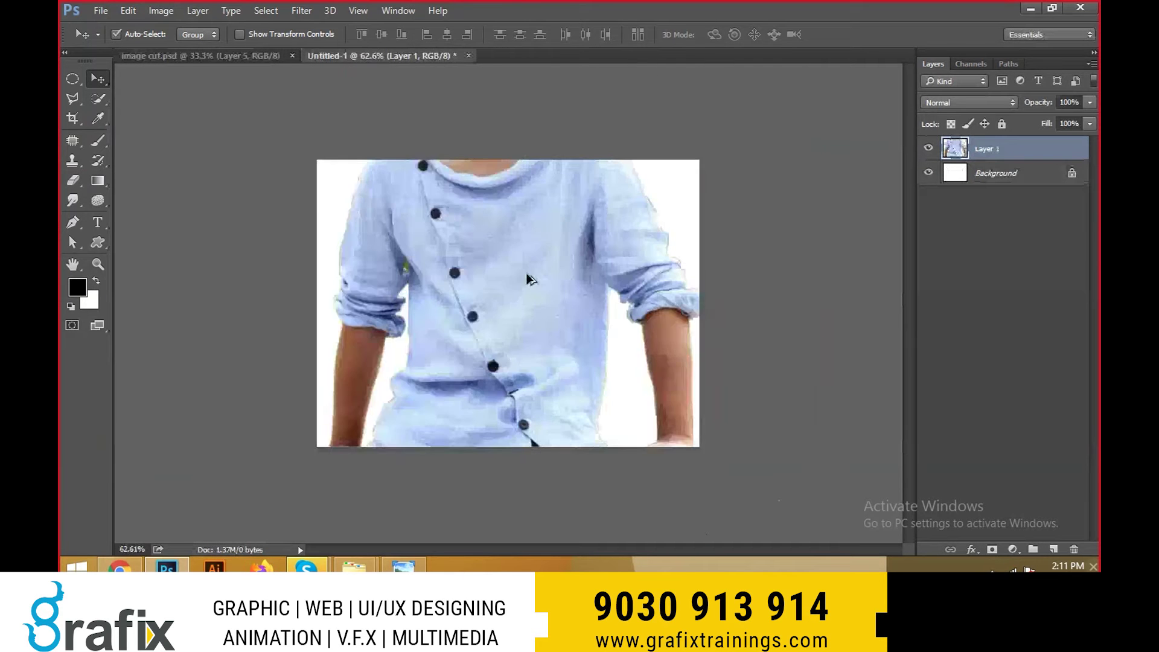
pyautogui.hotkey('ctrl', '0')
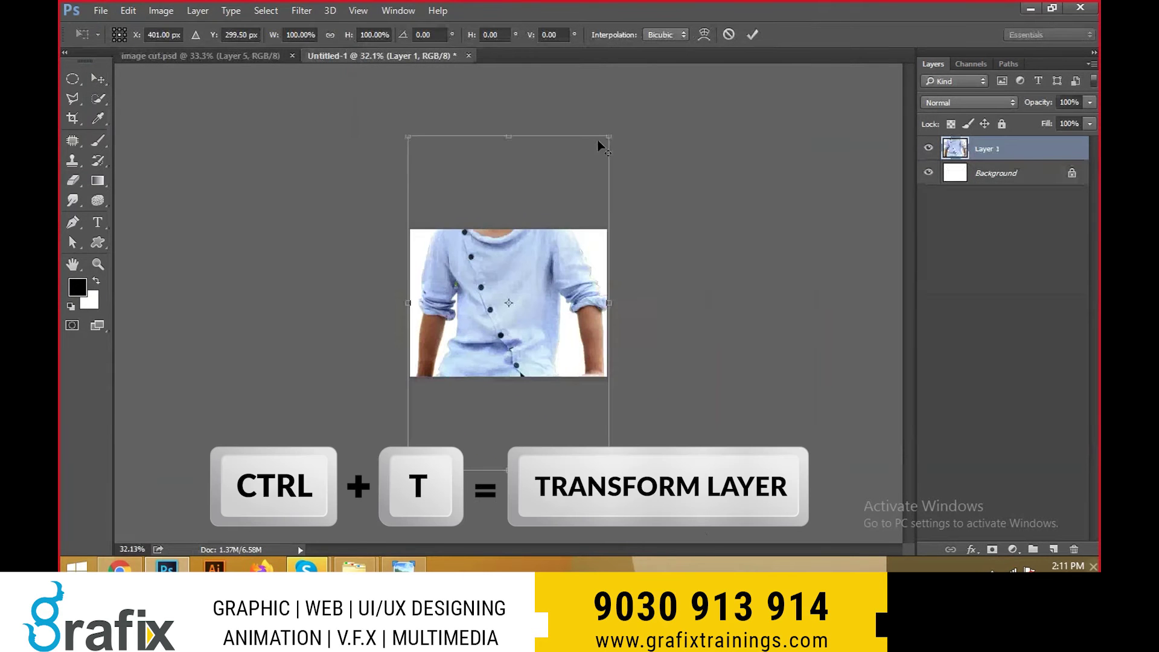
pyautogui.moveTo(607, 135)
pyautogui.mouseDown()
pyautogui.moveTo(570, 244)
pyautogui.moveTo(563, 327)
pyautogui.mouseUp()
pyautogui.press('Return')
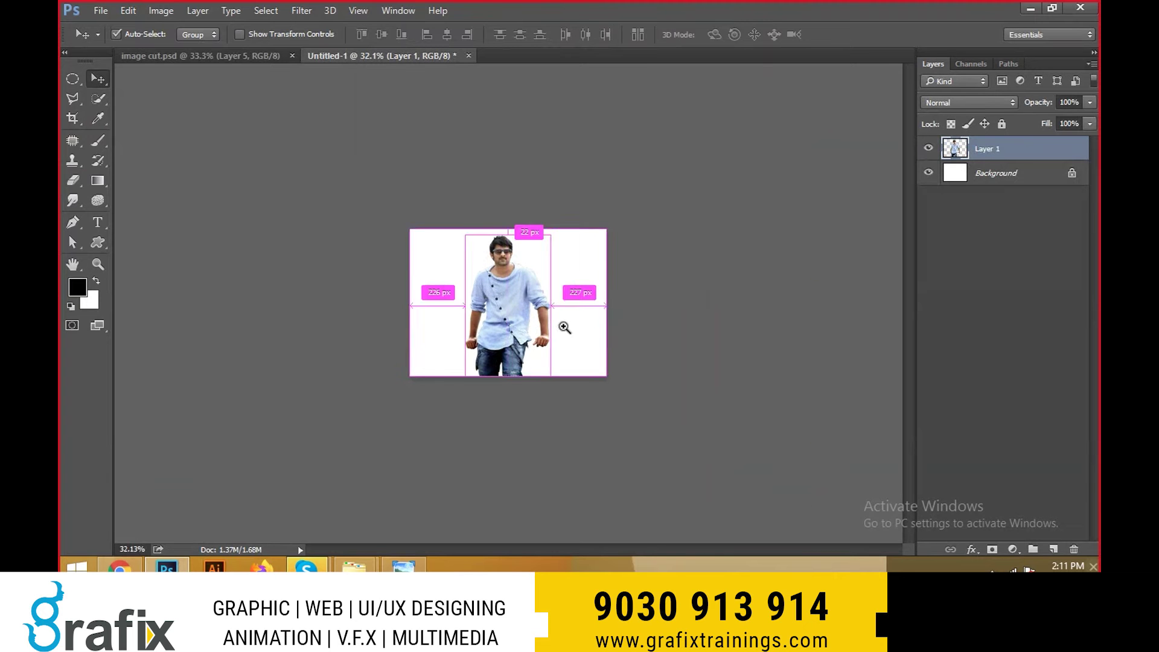
pyautogui.doubleClick(563, 328)
# - Enlarge the figure to about 136%, shift it down to the bottom edge, and view at 100%
pyautogui.hotkey('ctrl', 't')
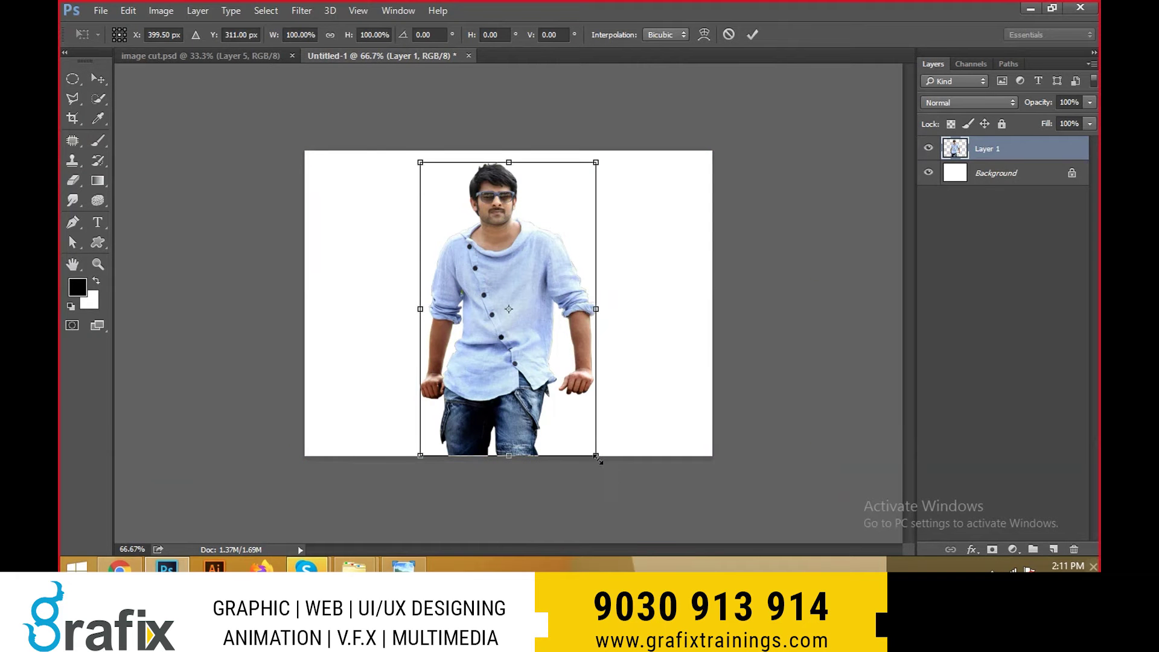
pyautogui.moveTo(596, 459); pyautogui.dragTo(629, 509)
pyautogui.moveTo(588, 371); pyautogui.dragTo(592, 429)
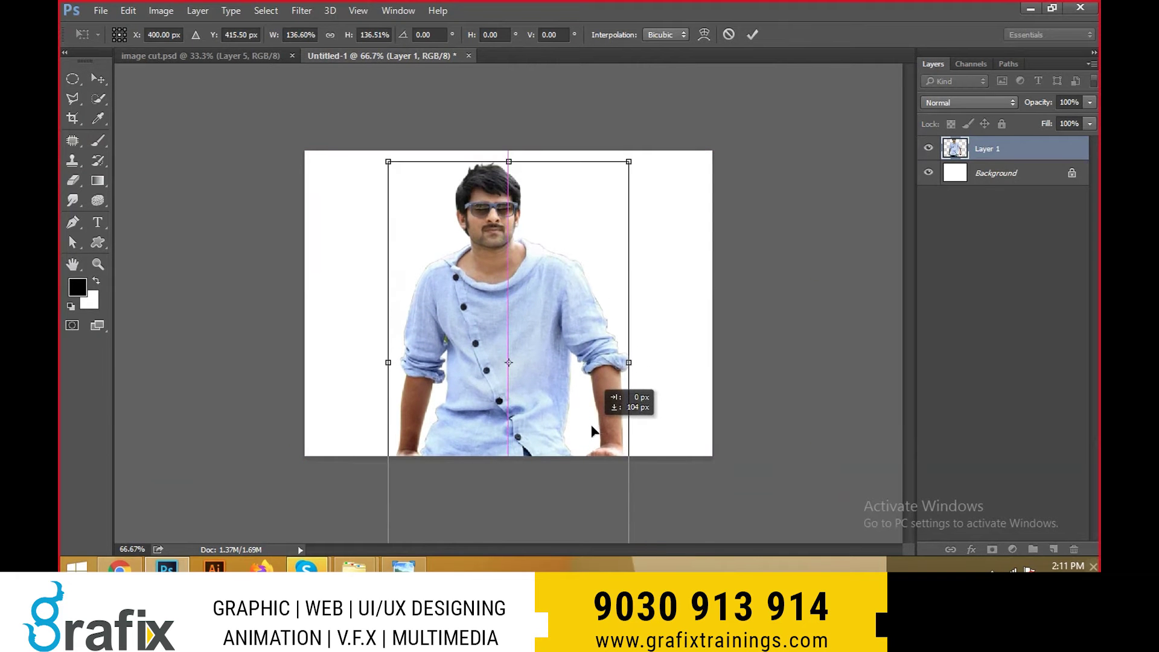
pyautogui.moveTo(584, 360); pyautogui.dragTo(584, 364)
pyautogui.press('Return')
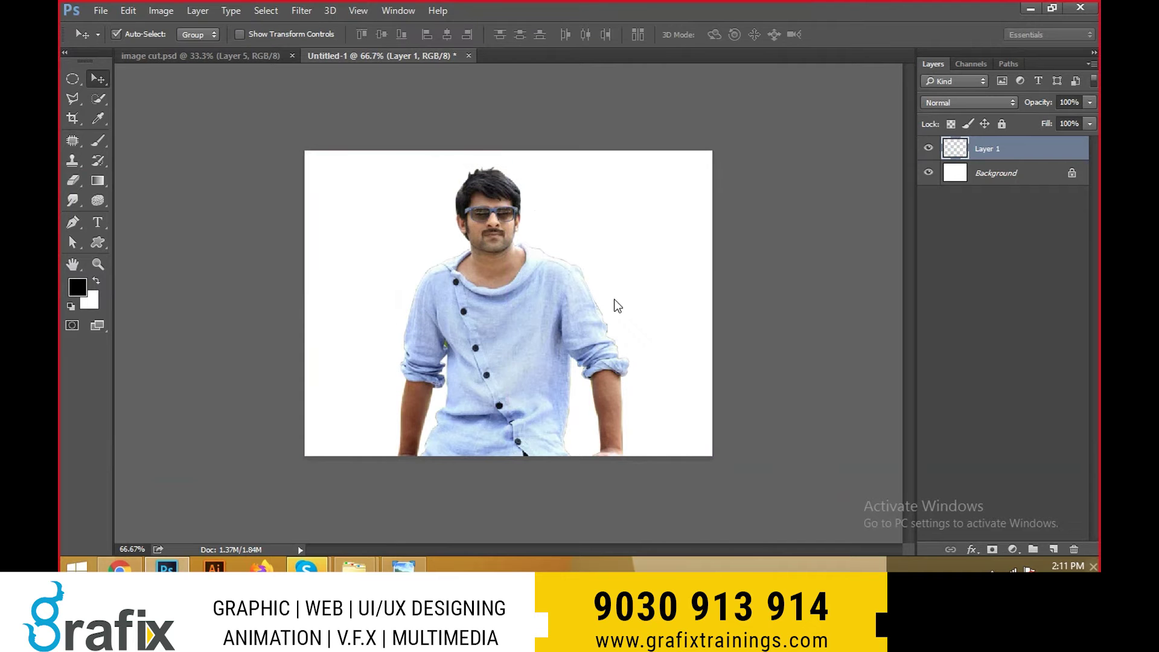
pyautogui.moveTo(492, 331); pyautogui.dragTo(494, 324)
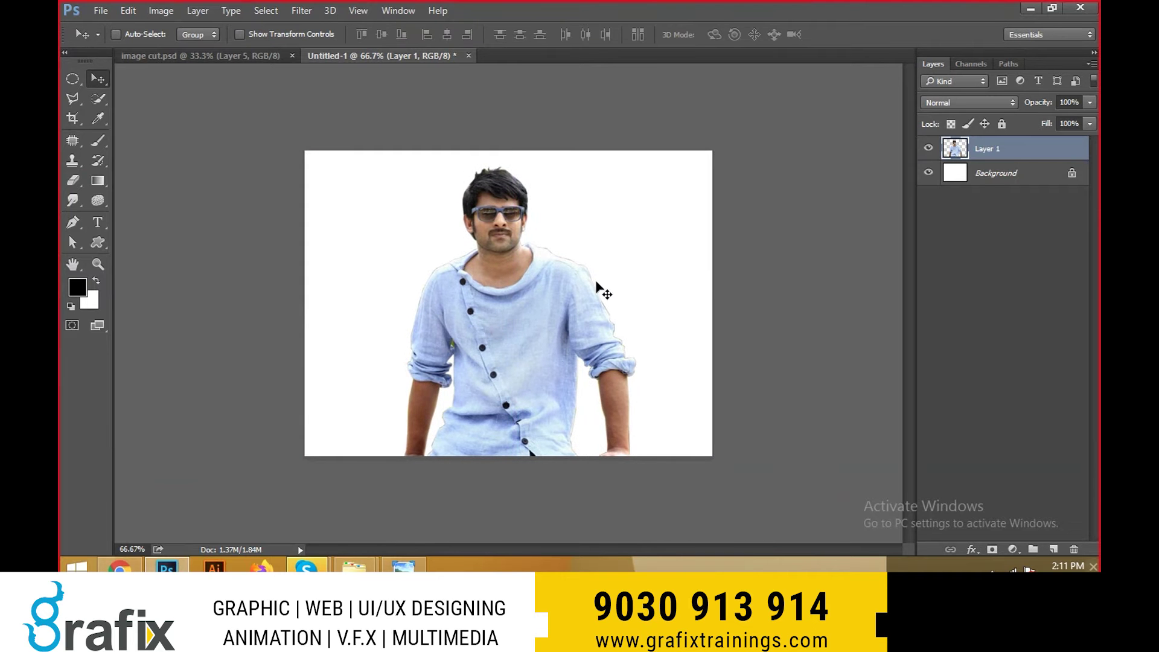
pyautogui.hotkey('ctrl', '+')
pyautogui.rightClick(499, 292)
pyautogui.click(526, 315)
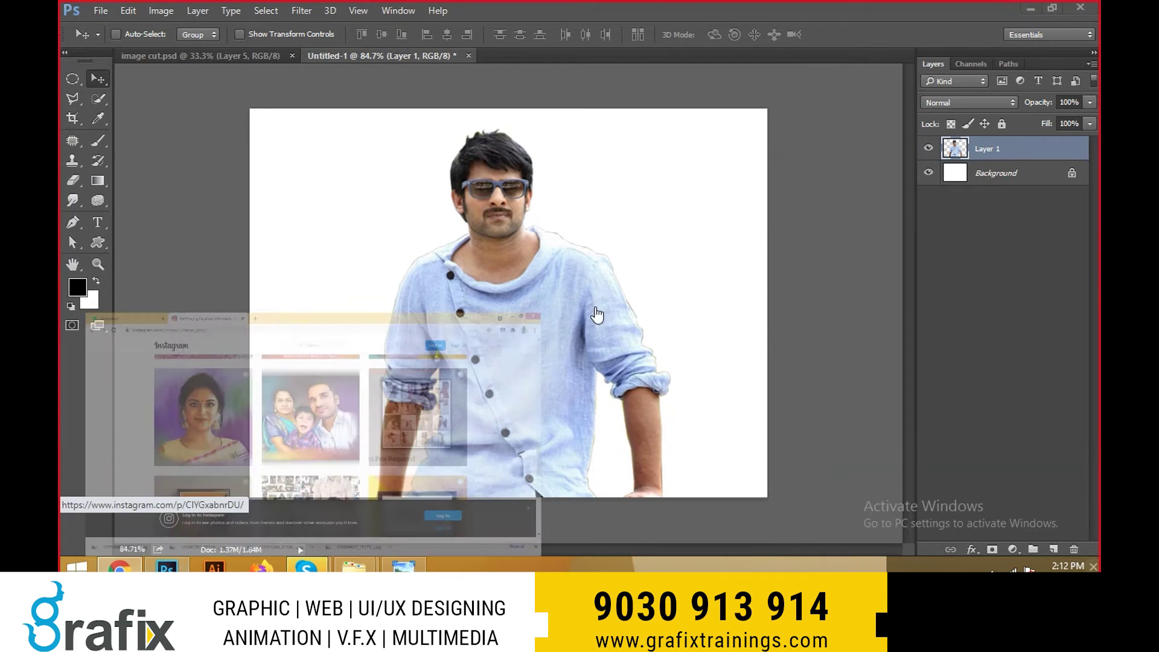
# - Search Google Images in the browser for 'prabhas images'
pyautogui.hotkey('alt', 'Tab')
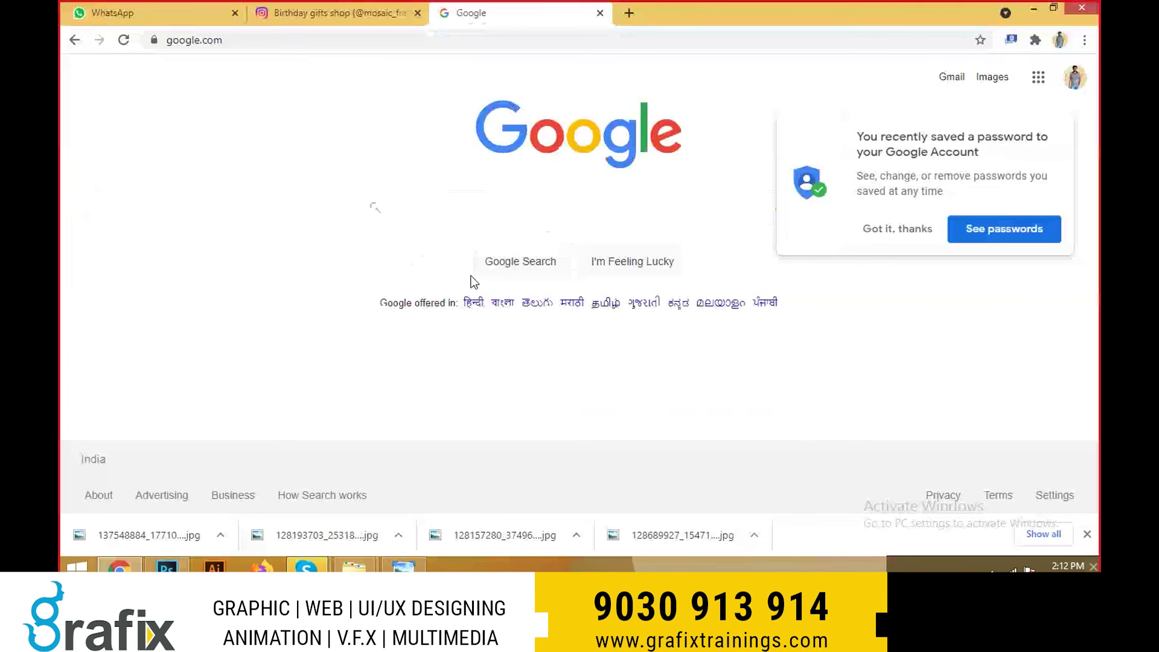
pyautogui.write('prabhas im')
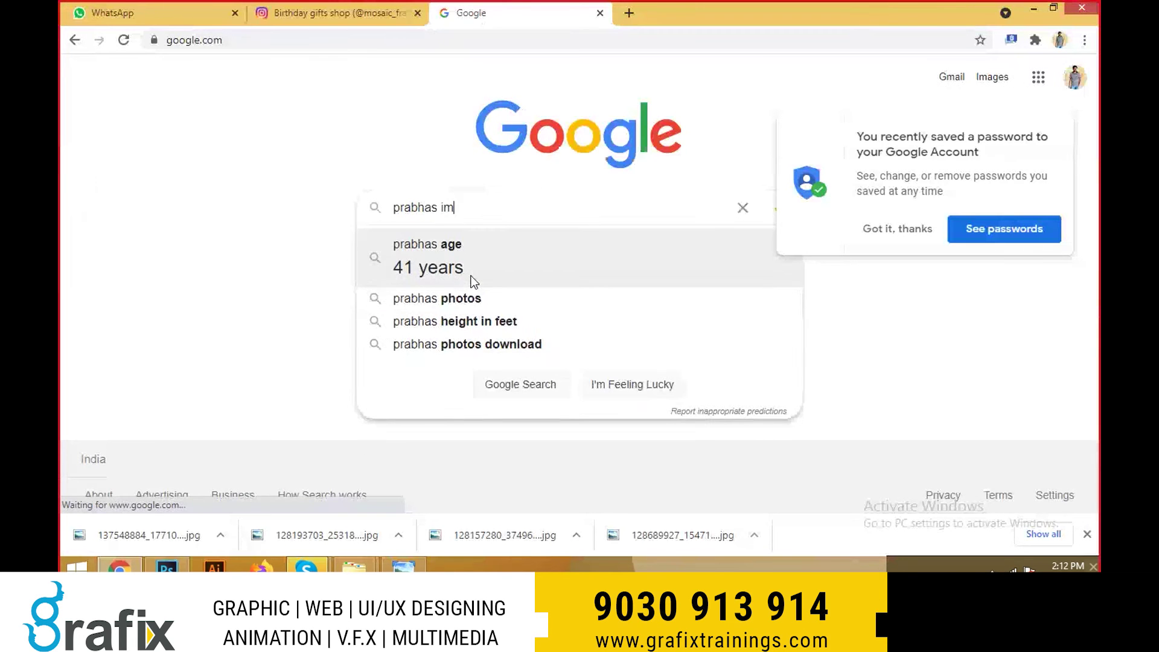
pyautogui.write('ages')
pyautogui.press('Return')
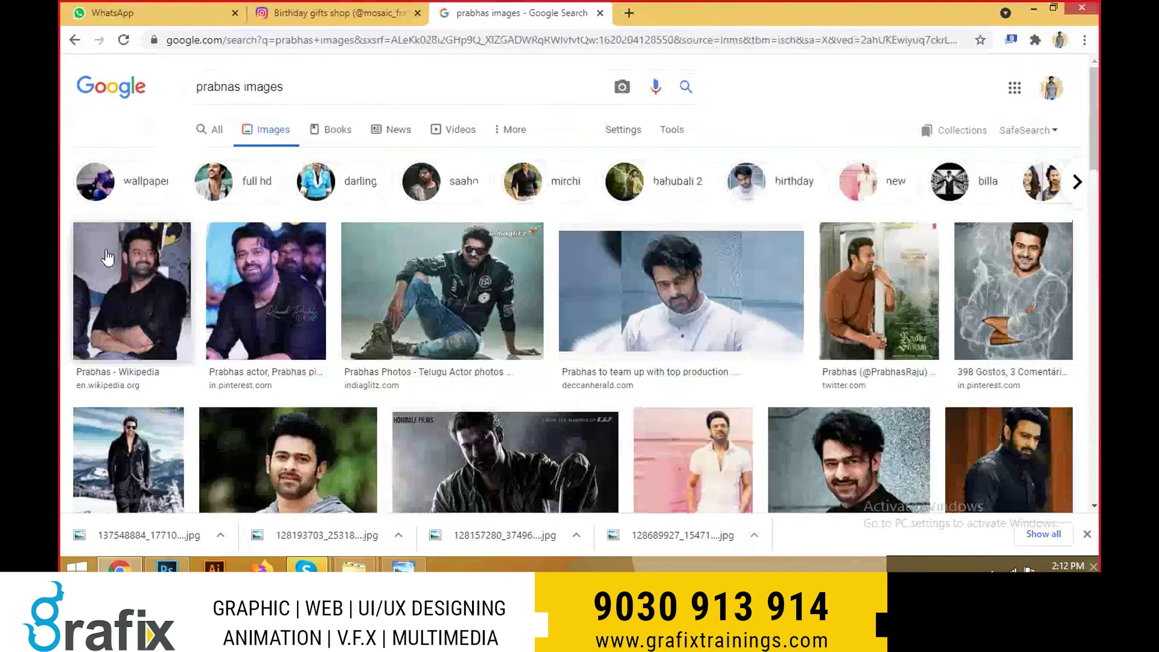
# - Open the first Prabhas image results in new tabs, skipping the Twitter images
pyautogui.click(128, 289)
pyautogui.rightClick(790, 225)
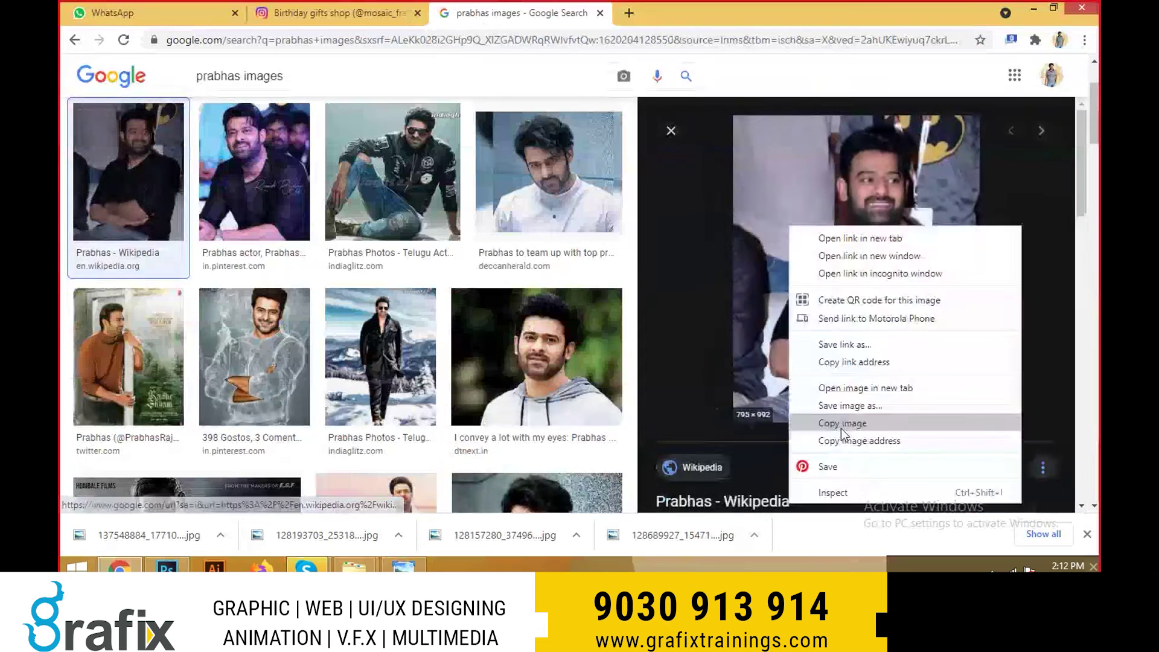
pyautogui.click(841, 423)
pyautogui.press('Right')
pyautogui.press('Right')
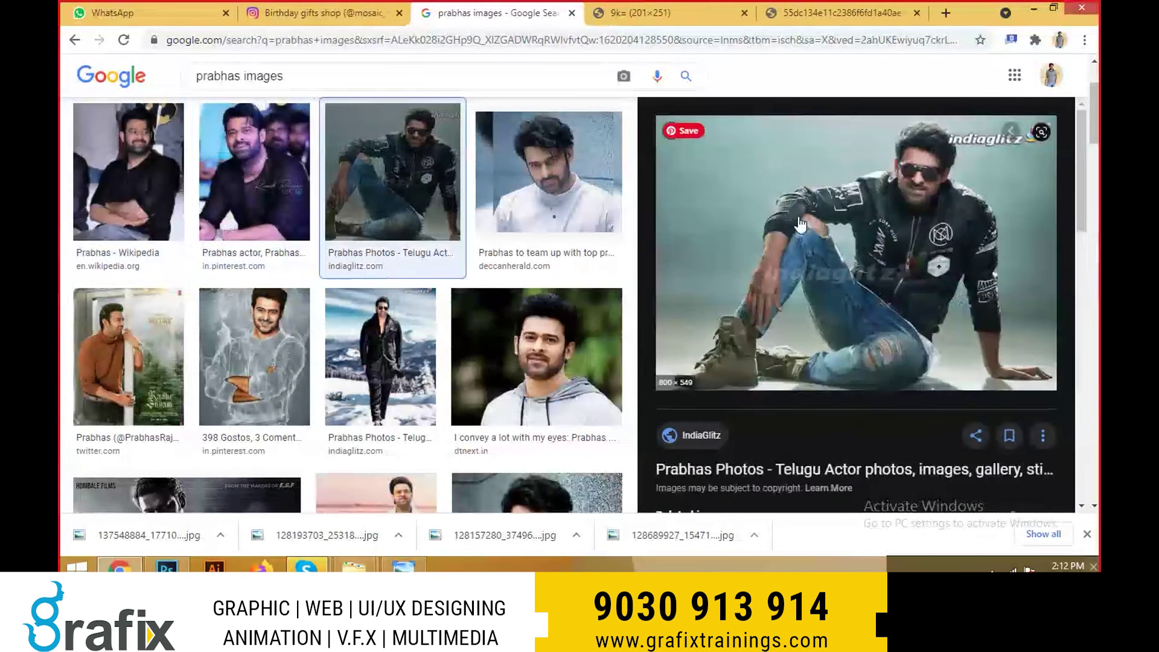
pyautogui.rightClick(808, 246)
pyautogui.click(828, 412)
pyautogui.press('Right')
pyautogui.rightClick(815, 209)
# - Open the snowy Prabhas images in new tabs
pyautogui.press('Right')
pyautogui.rightClick(828, 238)
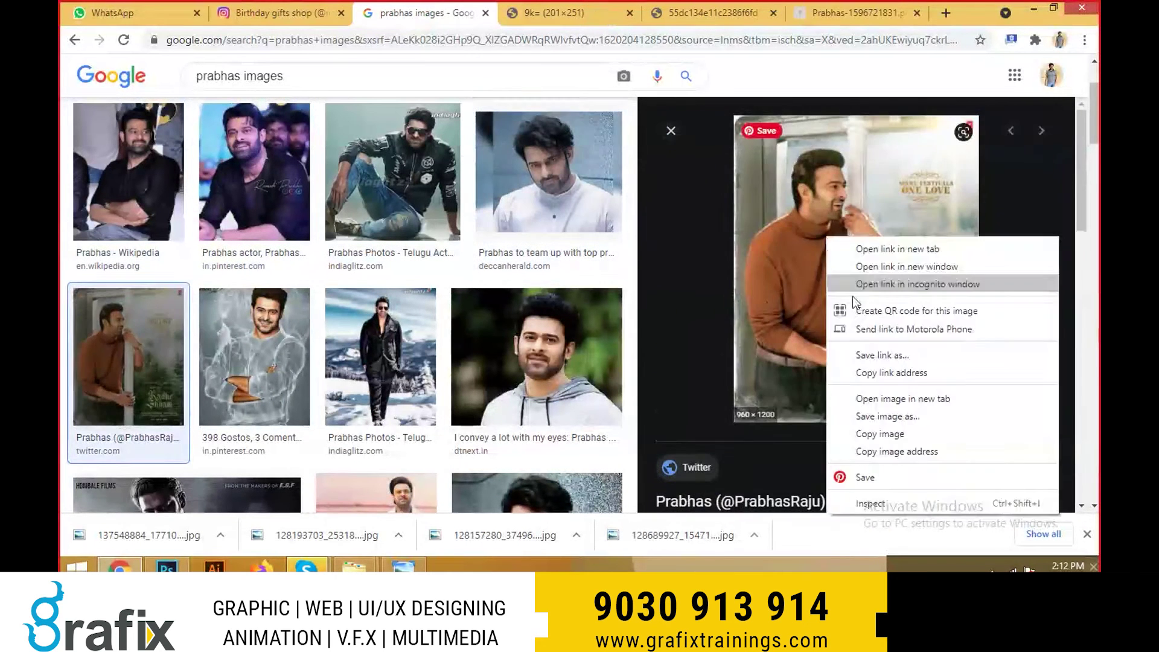
pyautogui.press('Escape')
pyautogui.press('Right')
pyautogui.rightClick(819, 233)
pyautogui.click(860, 401)
# - Save the next previewed Prabhas image to the downloads folder
pyautogui.press('Right')
pyautogui.rightClick(808, 172)
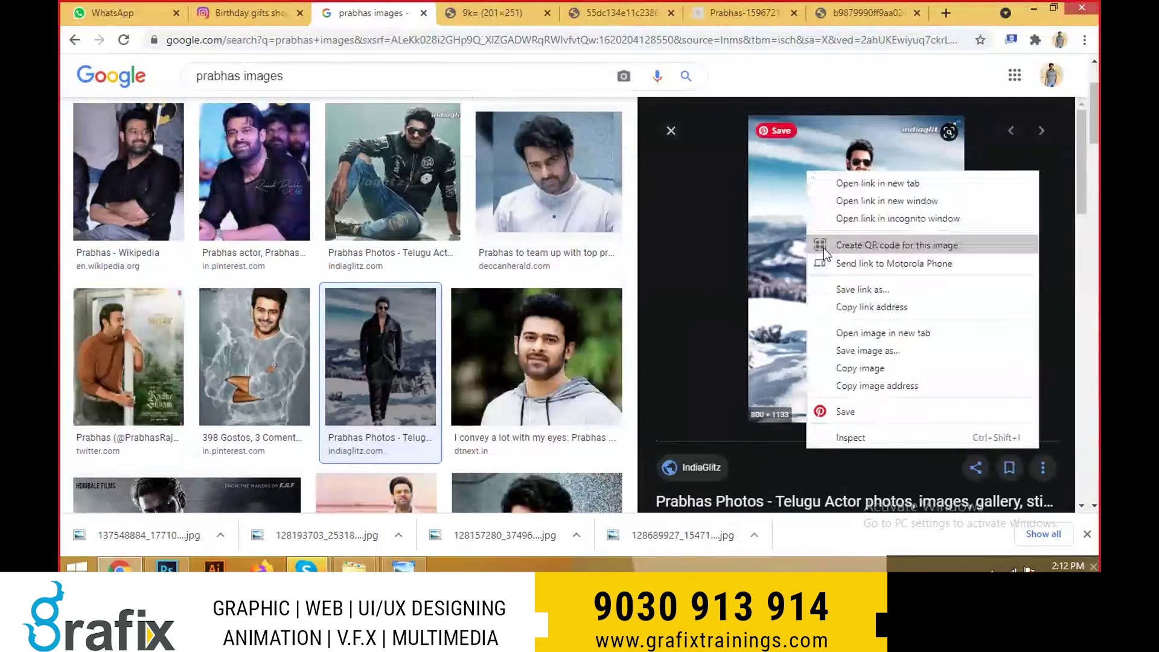
pyautogui.click(863, 348)
pyautogui.press('Right')
pyautogui.rightClick(875, 147)
pyautogui.click(893, 356)
pyautogui.press('Escape')
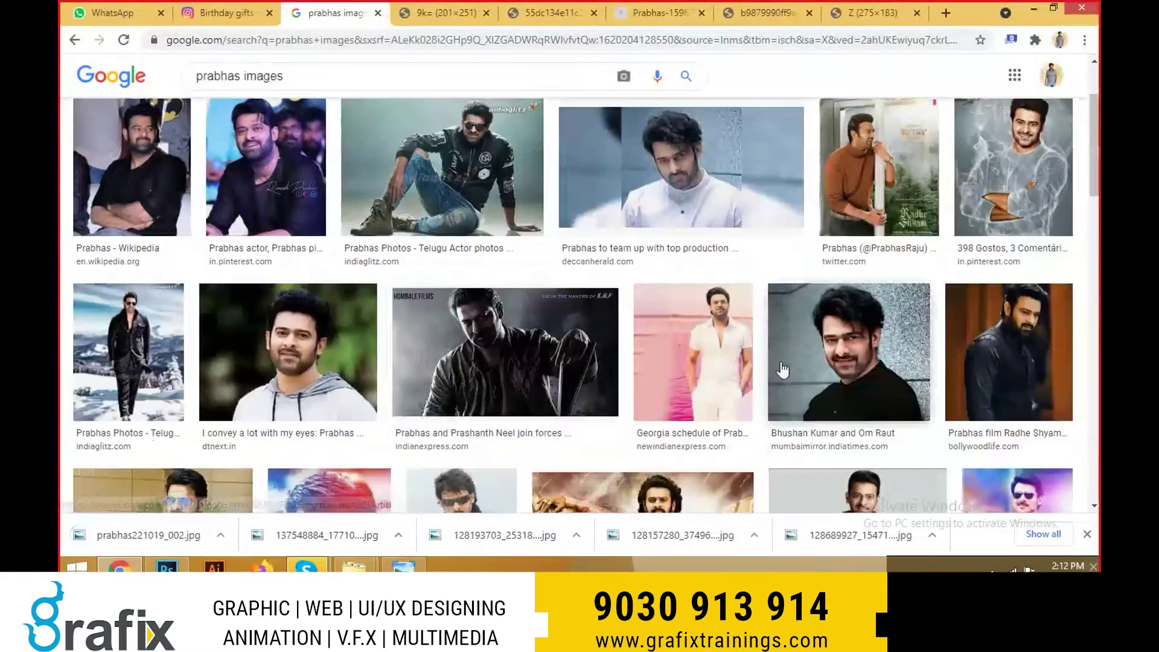
pyautogui.click(675, 356)
pyautogui.press('Escape')
pyautogui.scroll(-3, 667, 349)
# - Open the colourful Pinterest image and the Rebel Star image in new tabs
pyautogui.click(603, 350)
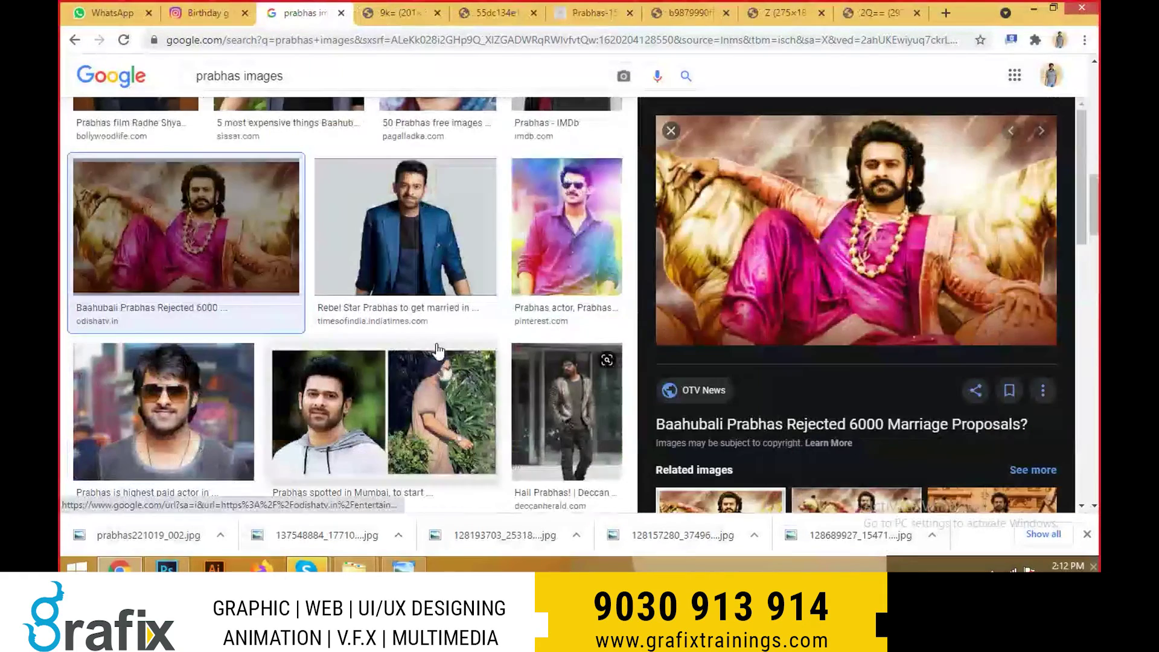
pyautogui.click(566, 241)
pyautogui.rightClick(866, 256)
pyautogui.click(980, 414)
pyautogui.press('Left')
pyautogui.rightClick(792, 231)
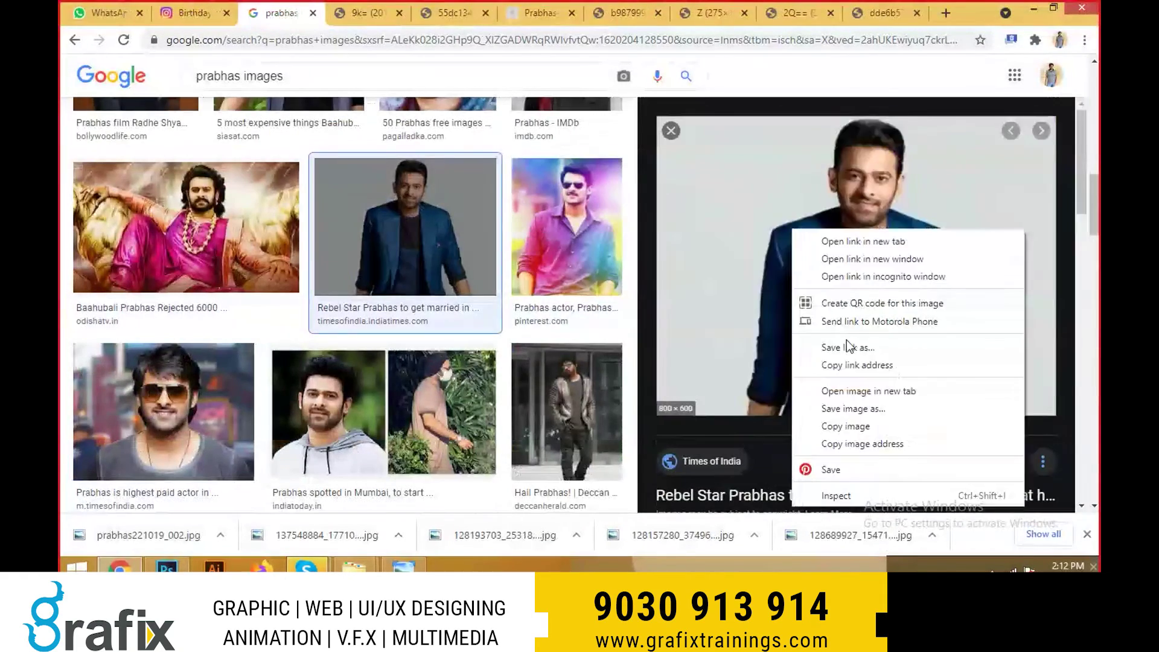
pyautogui.click(868, 391)
pyautogui.scroll(-1, 709, 322)
pyautogui.press('Escape')
# - Open two more images further down the results, including a related image, in new tabs
pyautogui.scroll(-3, 396, 328)
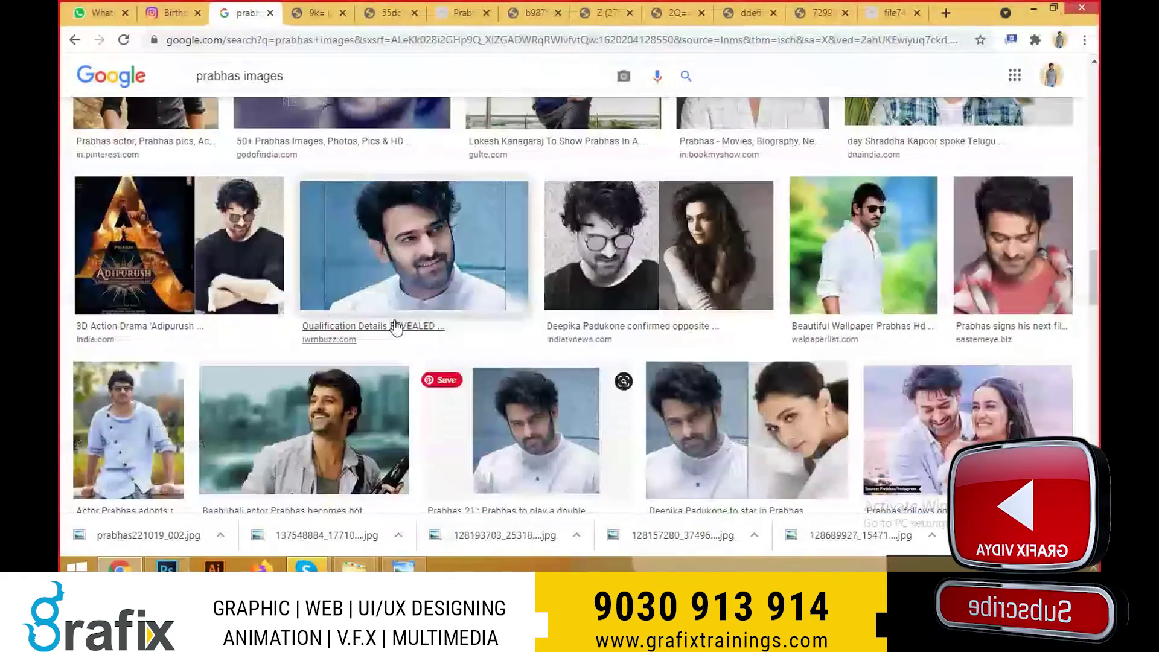
pyautogui.scroll(-3, 395, 328)
pyautogui.scroll(-3, 396, 328)
pyautogui.scroll(-2, 395, 328)
pyautogui.click(742, 212)
pyautogui.rightClick(783, 232)
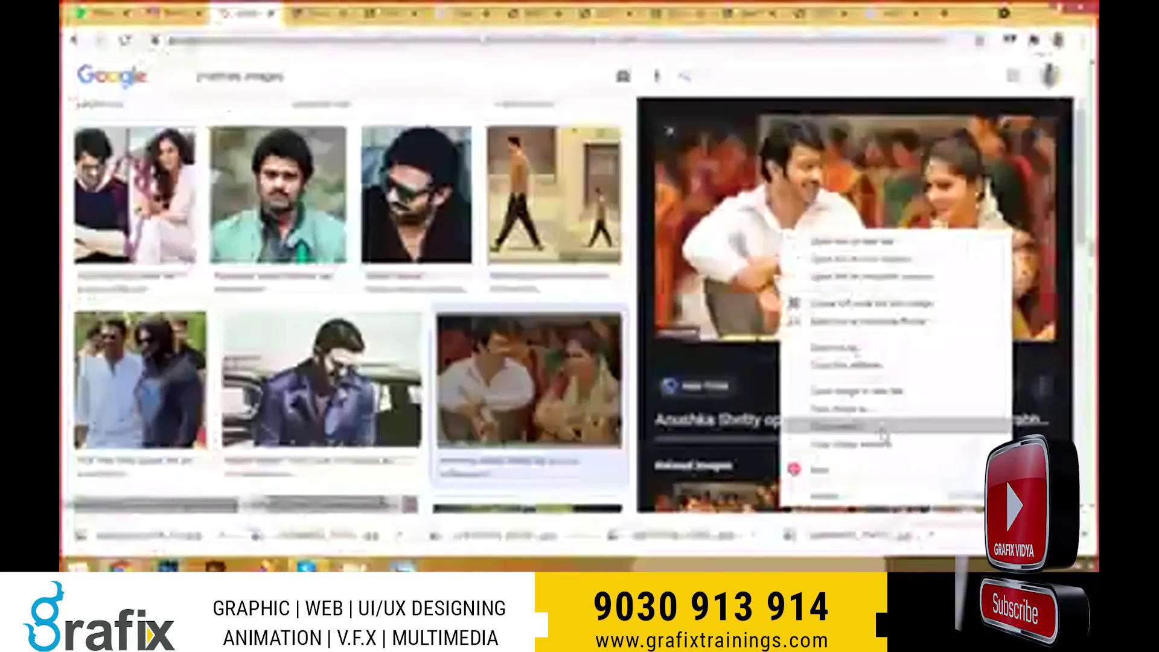
pyautogui.click(881, 427)
pyautogui.scroll(-5, 881, 427)
pyautogui.click(857, 284)
pyautogui.rightClick(878, 248)
pyautogui.click(881, 443)
# - Open the Anushka's parents result in a new tab after browsing Saaho images
pyautogui.scroll(-5, 1006, 421)
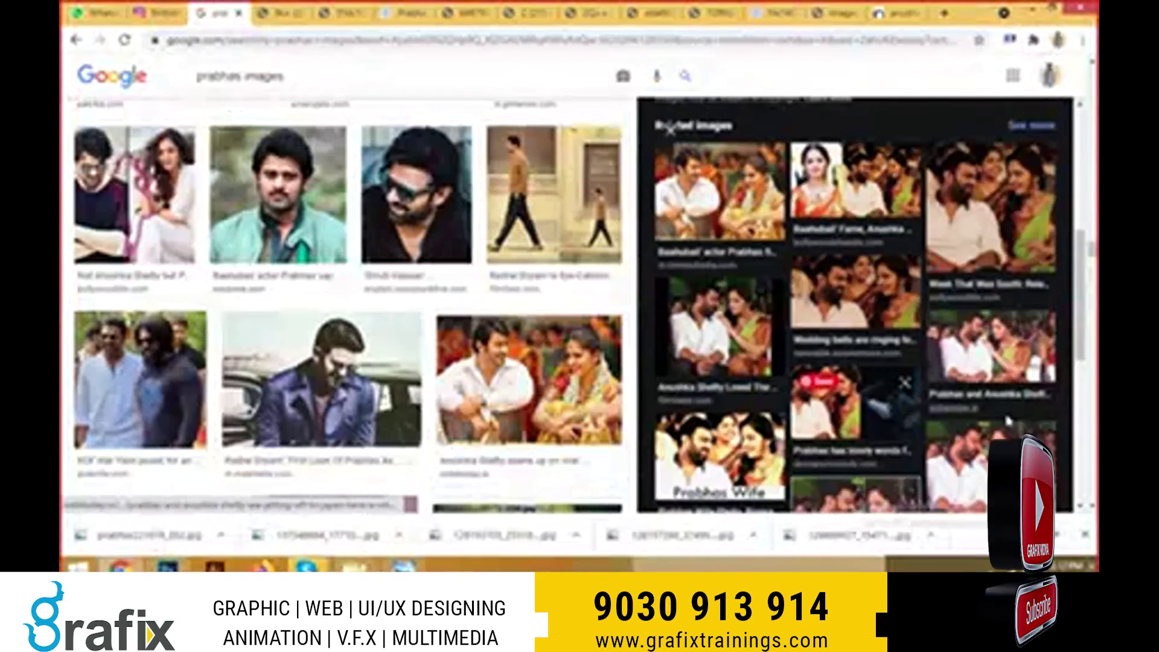
pyautogui.click(1006, 421)
pyautogui.scroll(-5, 886, 303)
pyautogui.click(885, 303)
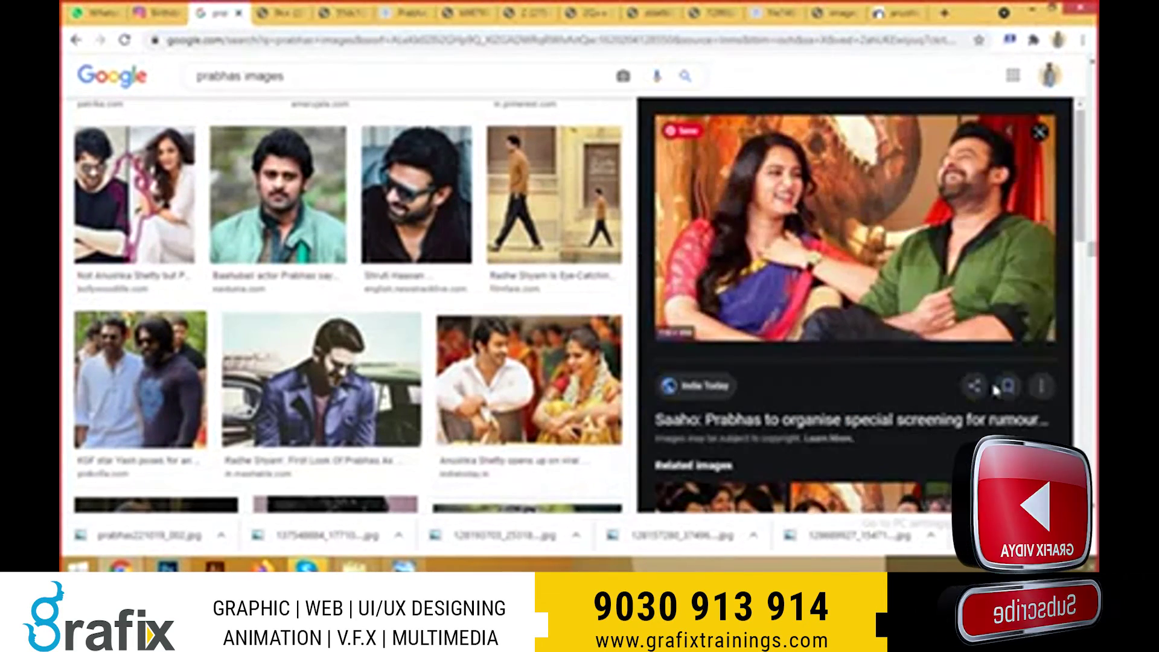
pyautogui.scroll(-5, 995, 391)
pyautogui.scroll(-3, 995, 391)
pyautogui.click(875, 229)
pyautogui.rightClick(879, 220)
pyautogui.click(941, 403)
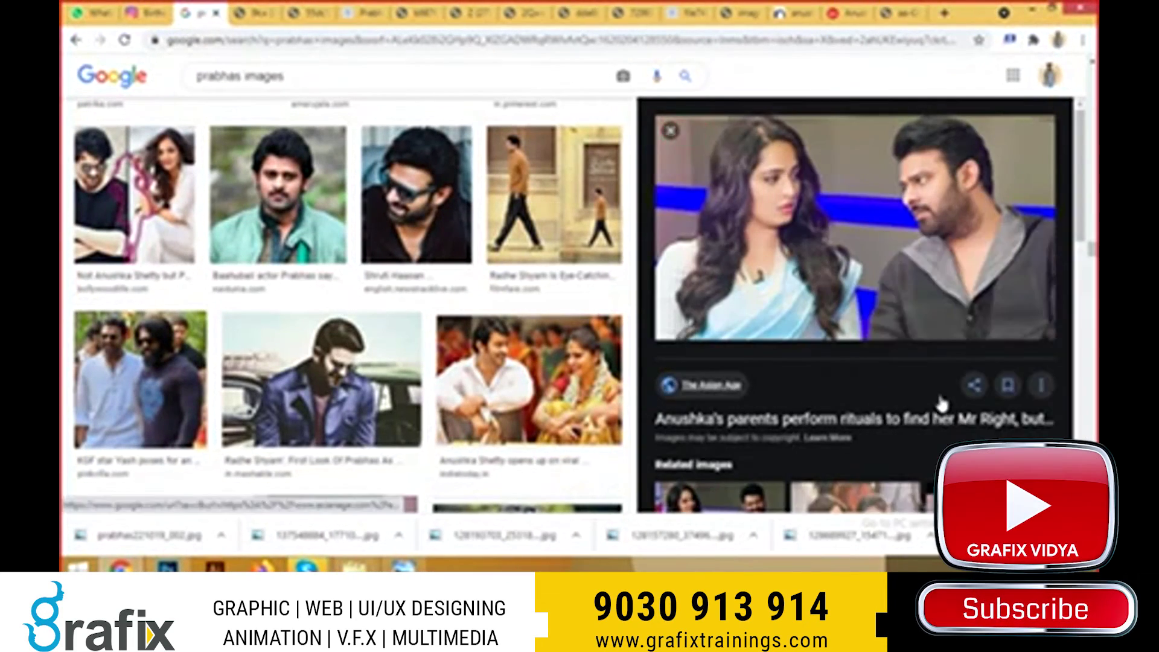
# - Browse the Saaho motorbike and Birthday Special previews without keeping them
pyautogui.scroll(-5, 917, 398)
pyautogui.scroll(-5, 927, 363)
pyautogui.scroll(-3, 905, 341)
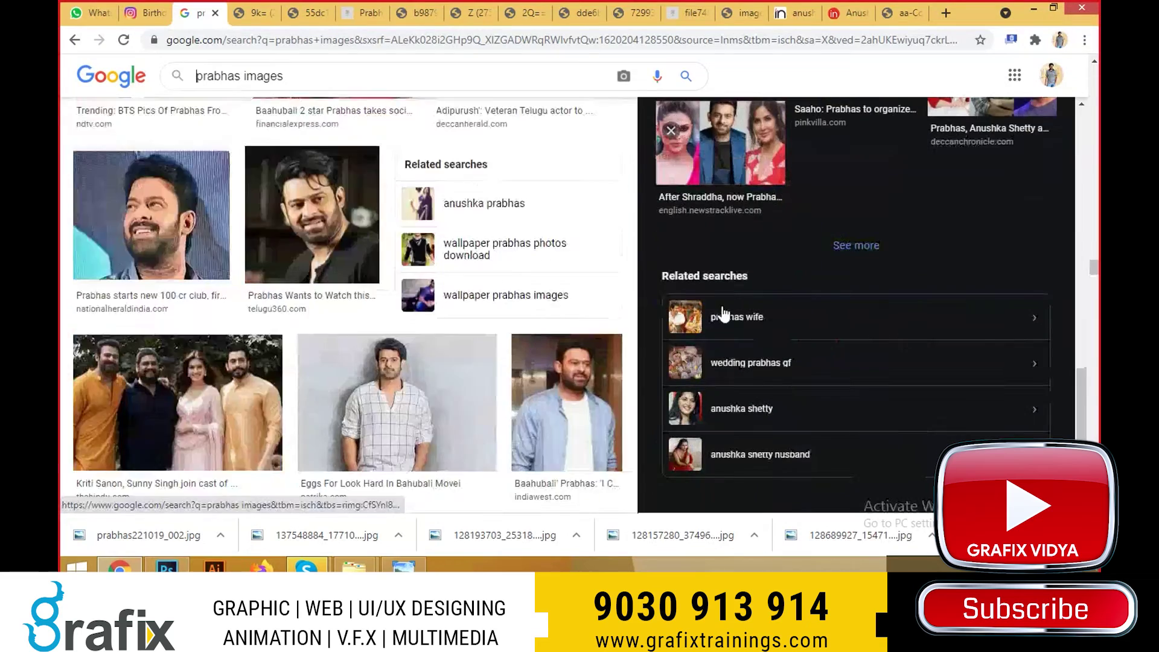
pyautogui.click(893, 318)
pyautogui.click(871, 300)
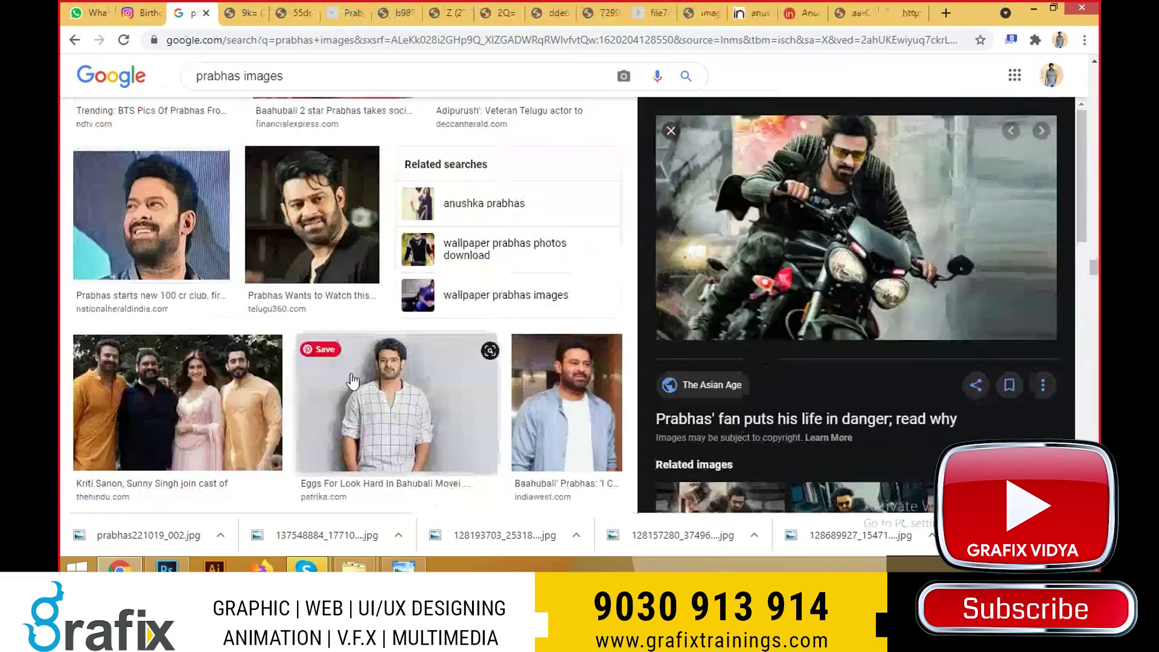
pyautogui.press('Escape')
pyautogui.scroll(-5, 593, 327)
pyautogui.click(593, 328)
pyautogui.rightClick(869, 226)
pyautogui.press('Escape')
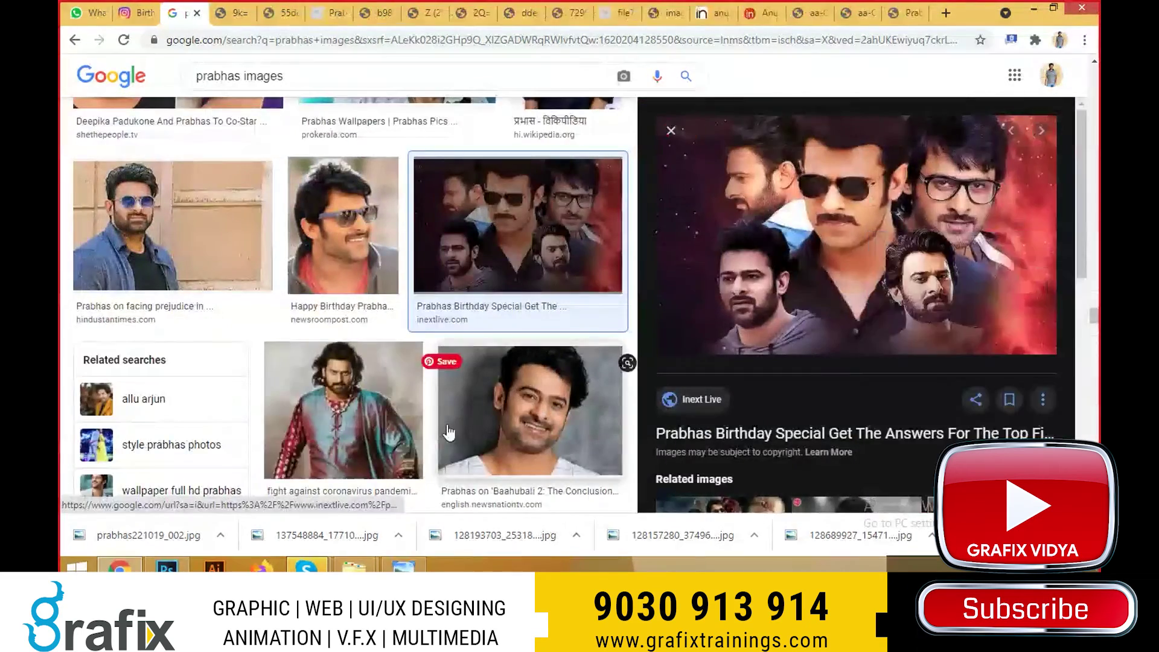
pyautogui.press('Escape')
# - Browse the Panchhi Bole video result and its related images
pyautogui.scroll(-5, 438, 267)
pyautogui.scroll(-3, 438, 267)
pyautogui.scroll(-5, 437, 267)
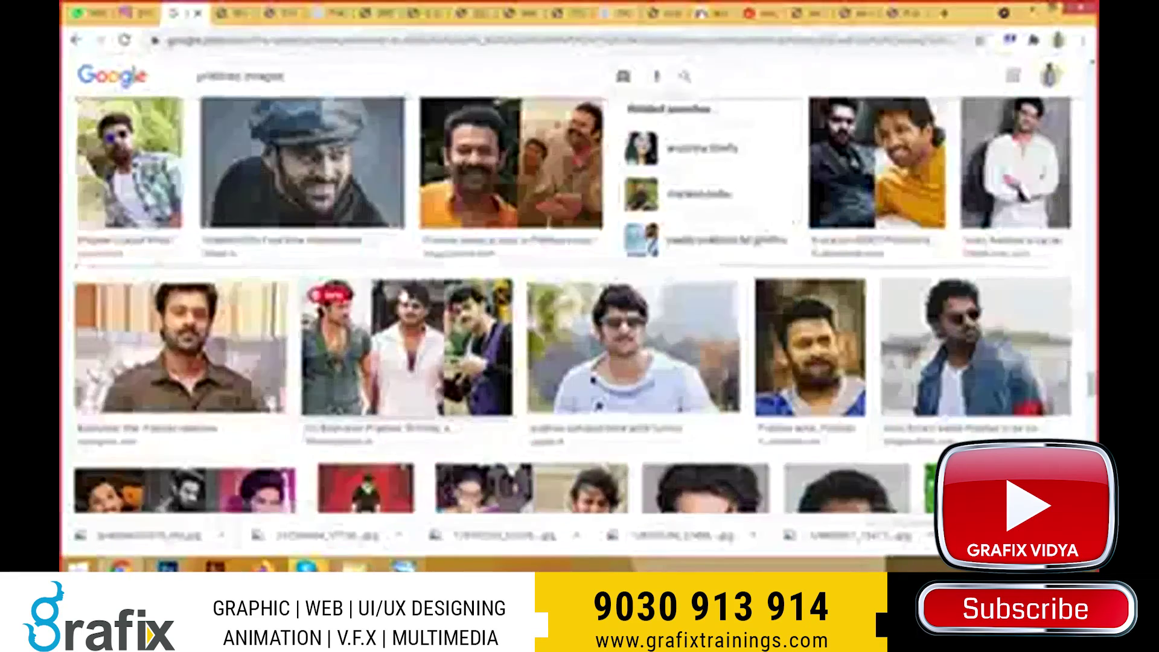
pyautogui.scroll(8, 438, 268)
pyautogui.click(392, 181)
pyautogui.scroll(-5, 931, 383)
pyautogui.click(996, 284)
pyautogui.rightClick(834, 326)
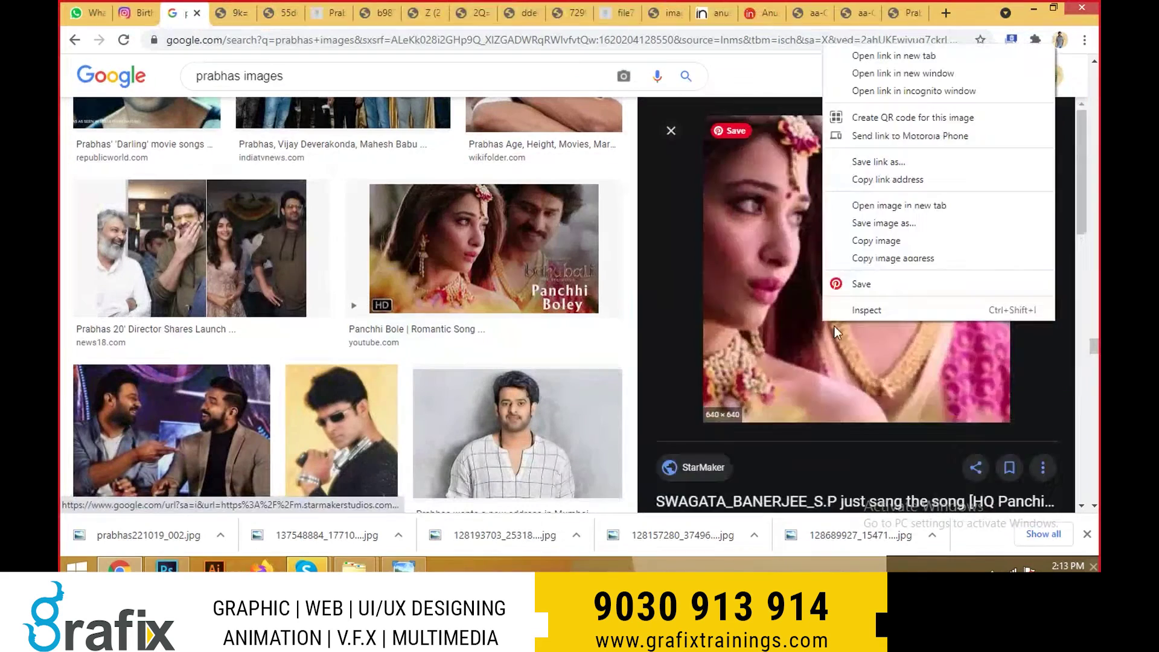
pyautogui.press('Escape')
# - Preview more Panchhi Bole and director launch ceremony images without opening them
pyautogui.scroll(-5, 1059, 461)
pyautogui.click(953, 395)
pyautogui.scroll(-5, 881, 292)
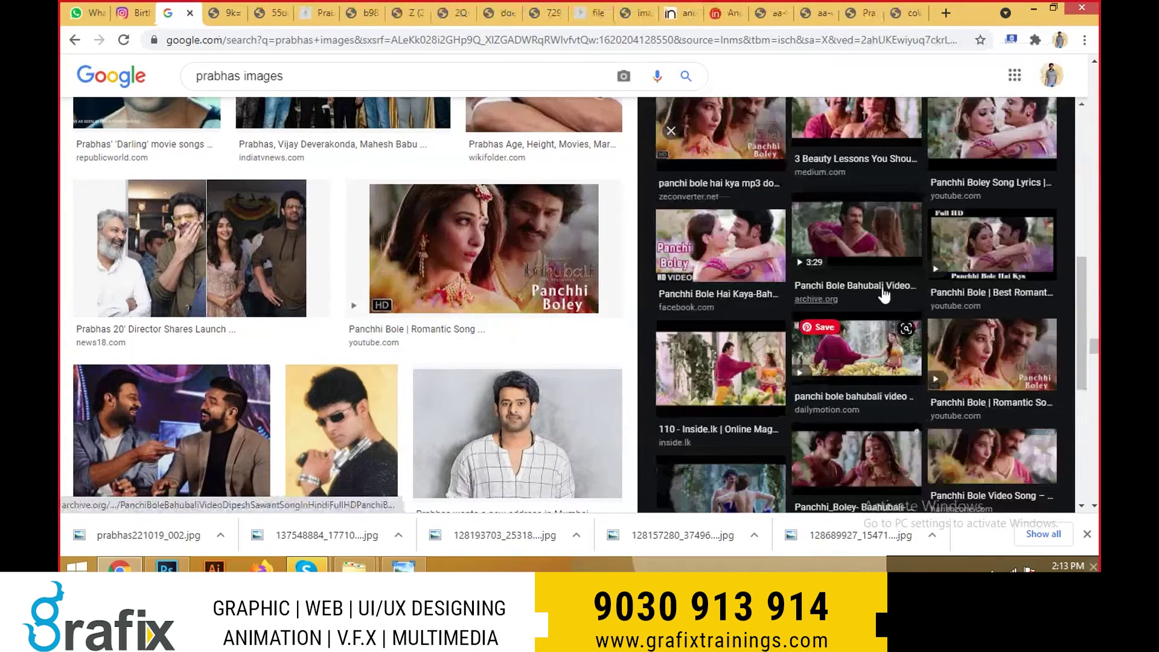
pyautogui.scroll(-5, 892, 306)
pyautogui.scroll(-1, 832, 311)
pyautogui.click(199, 253)
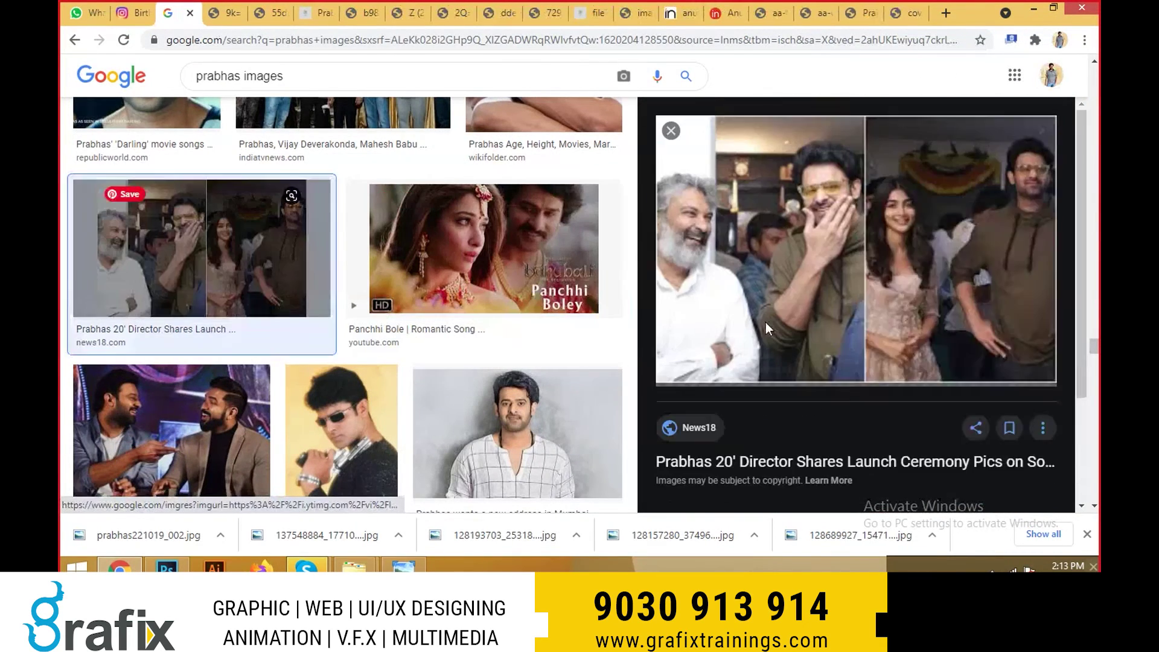
pyautogui.rightClick(891, 139)
pyautogui.press('Escape')
pyautogui.press('Escape')
pyautogui.scroll(-5, 600, 324)
pyautogui.scroll(-5, 600, 325)
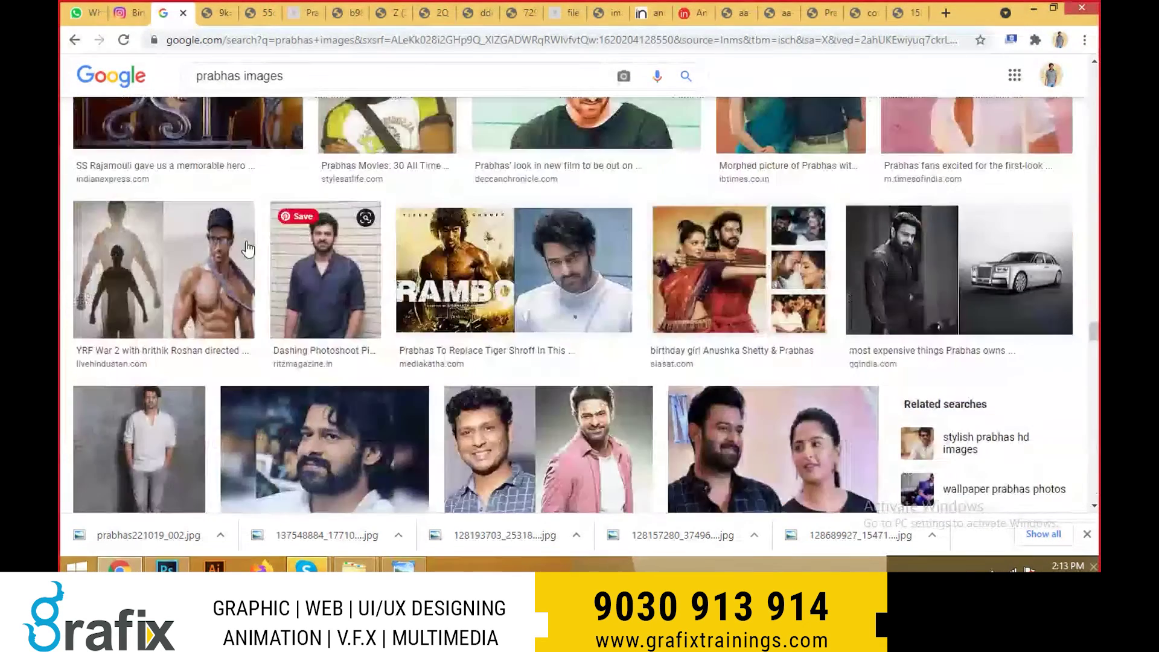
# - Open the SS Rajamouli and Radhe Shyam images in new tabs
pyautogui.click(174, 379)
pyautogui.rightClick(870, 236)
pyautogui.click(945, 396)
pyautogui.click(748, 338)
pyautogui.rightClick(887, 151)
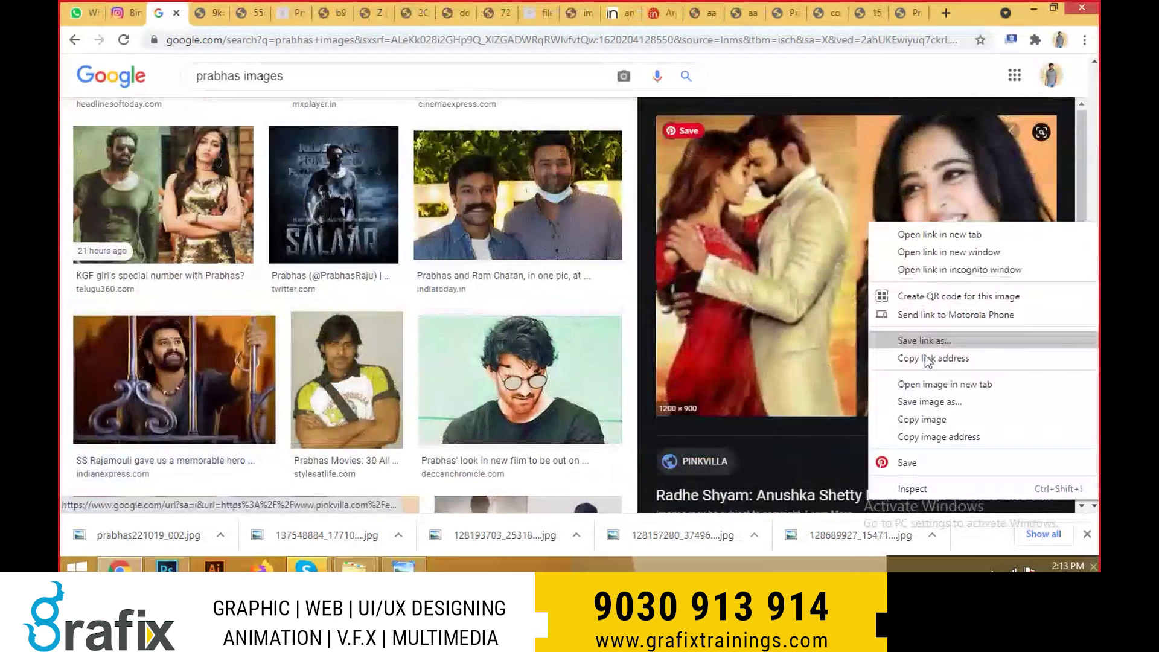
pyautogui.click(942, 383)
pyautogui.press('Escape')
# - Open the Actor Prabhas Family Photos result in a new tab, then view a single-photo tab
pyautogui.scroll(-5, 768, 403)
pyautogui.scroll(-4, 767, 402)
pyautogui.scroll(-1, 767, 403)
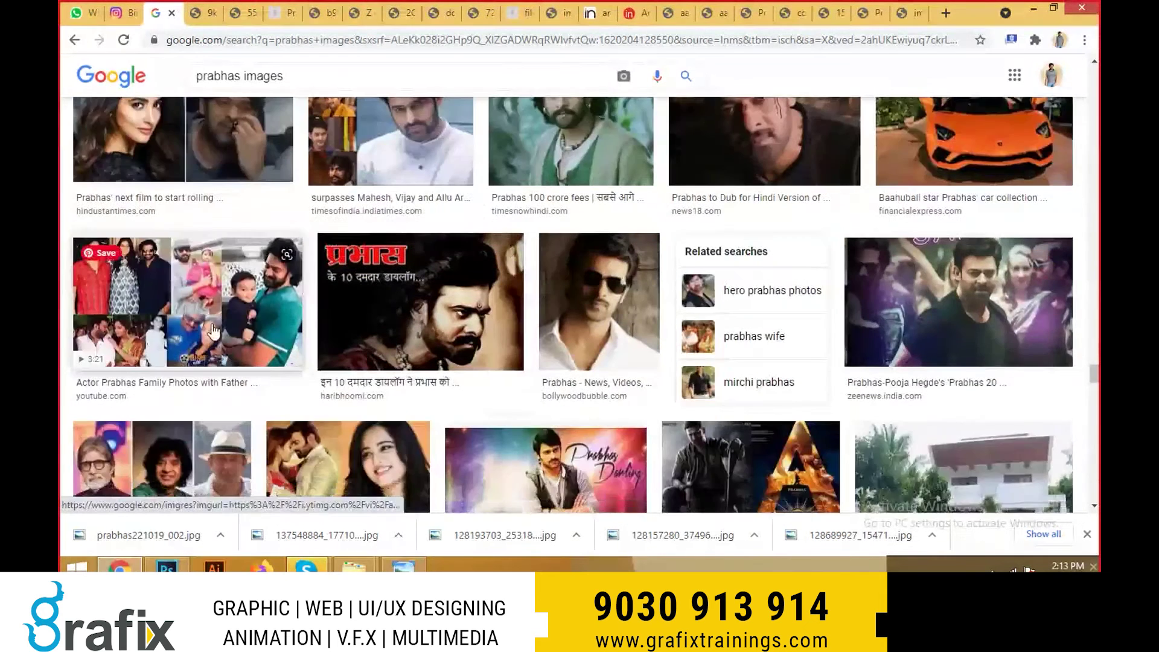
pyautogui.click(161, 300)
pyautogui.rightClick(892, 220)
pyautogui.click(942, 380)
pyautogui.click(277, 13)
# - Create a new Downloads subfolder named 'Prabhas' and save the first photo into it
pyautogui.rightClick(585, 294)
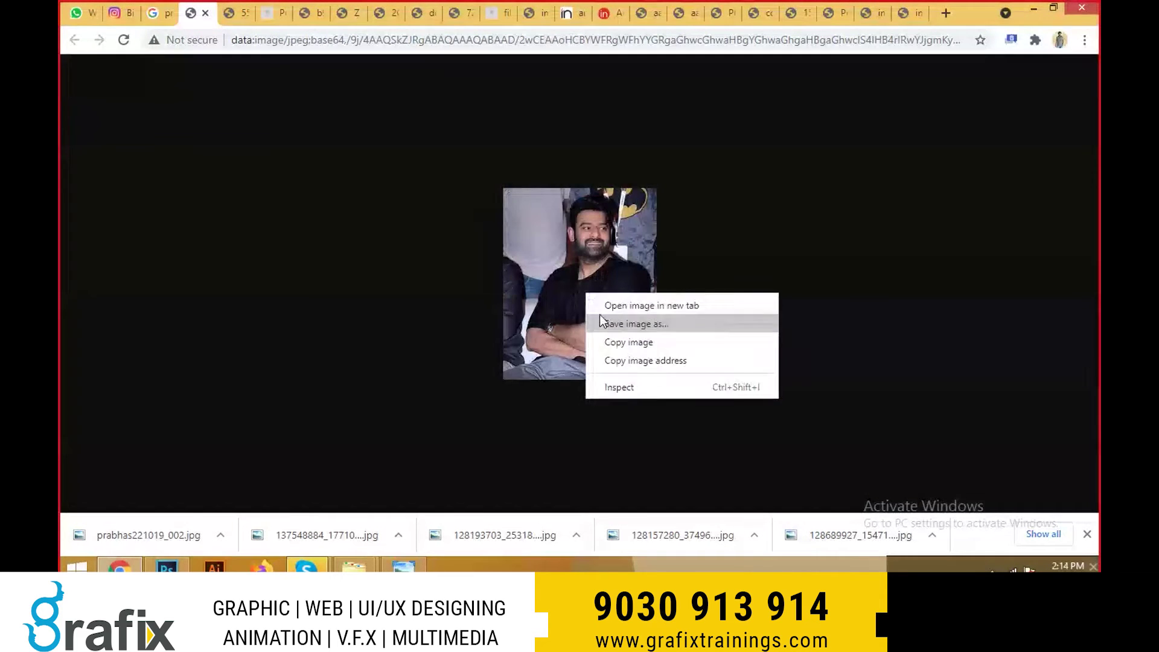
pyautogui.click(597, 320)
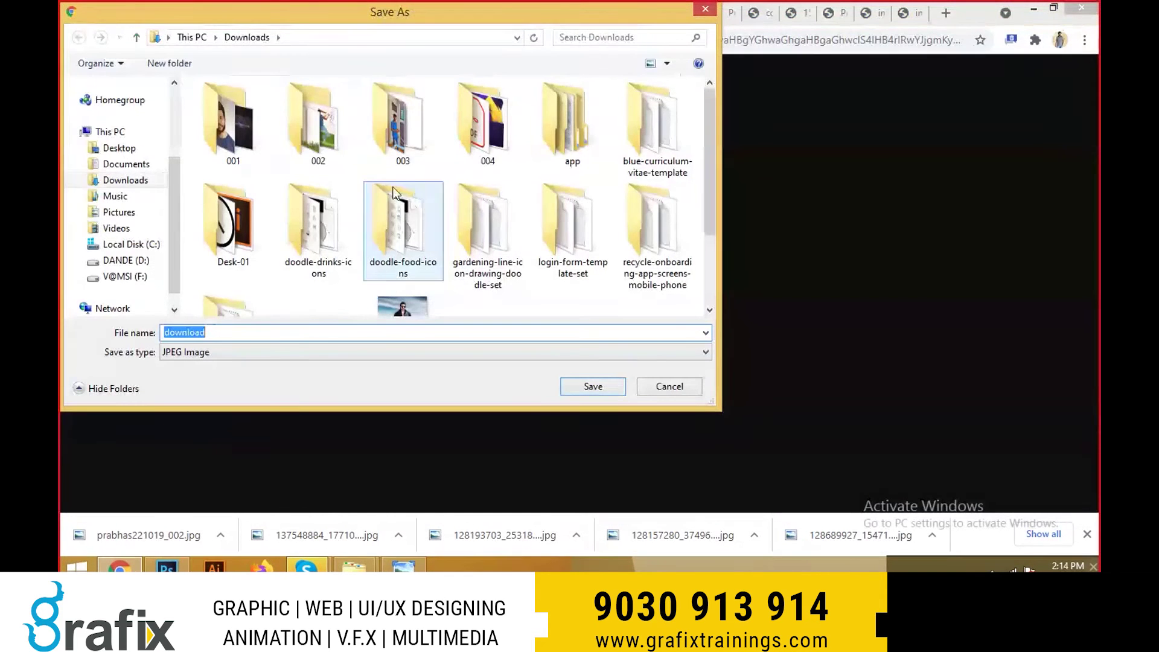
pyautogui.hotkey('ctrl', 'shift', 'n')
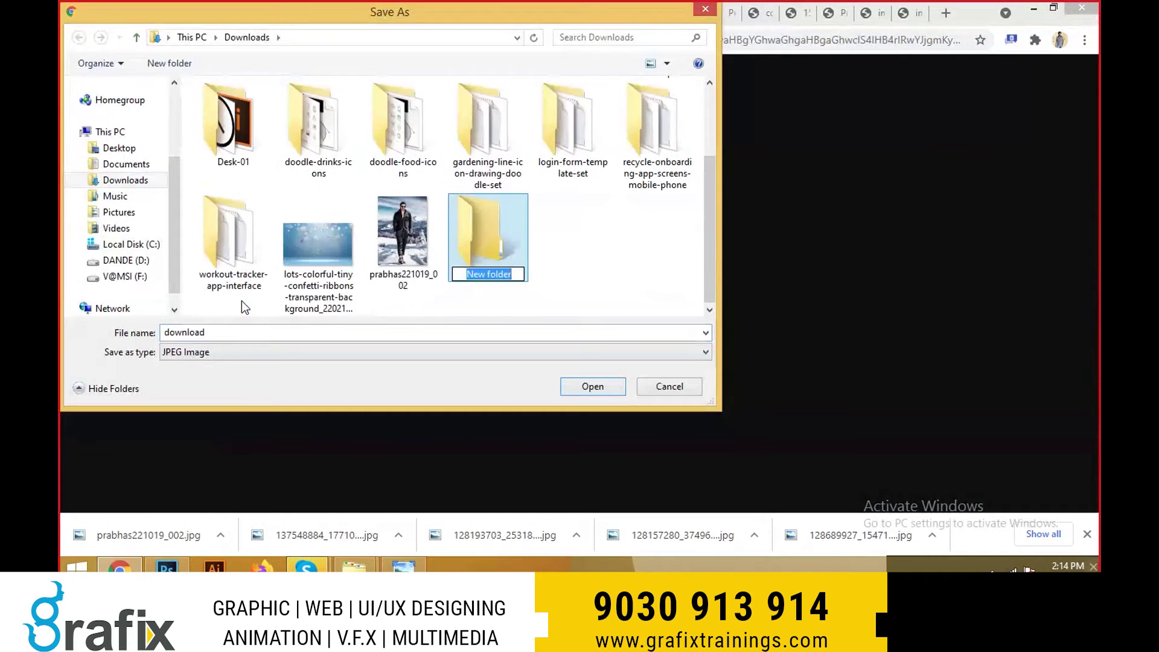
pyautogui.write('Prabhas')
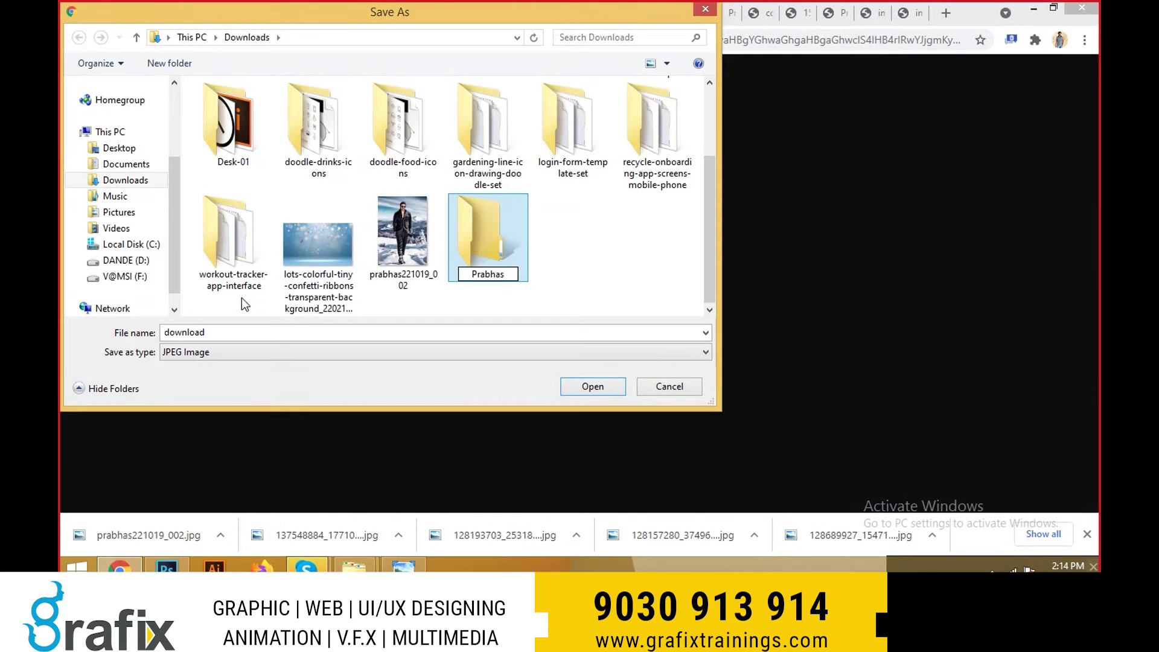
pyautogui.press('Return')
pyautogui.press('Return')
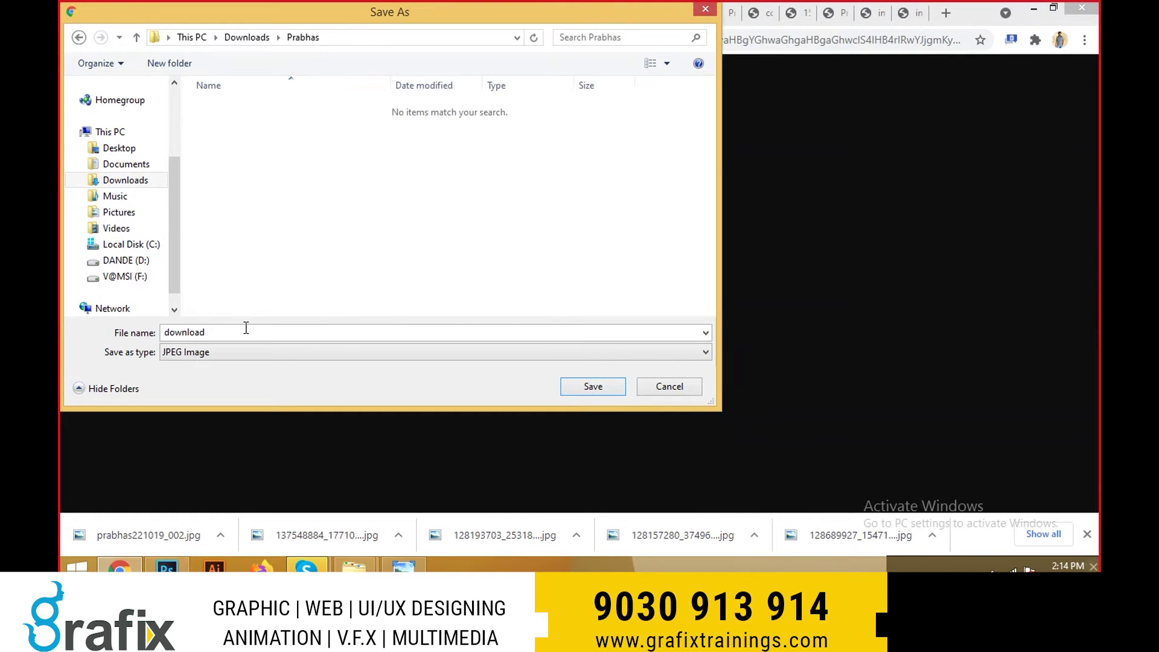
pyautogui.click(247, 332)
pyautogui.press('Return')
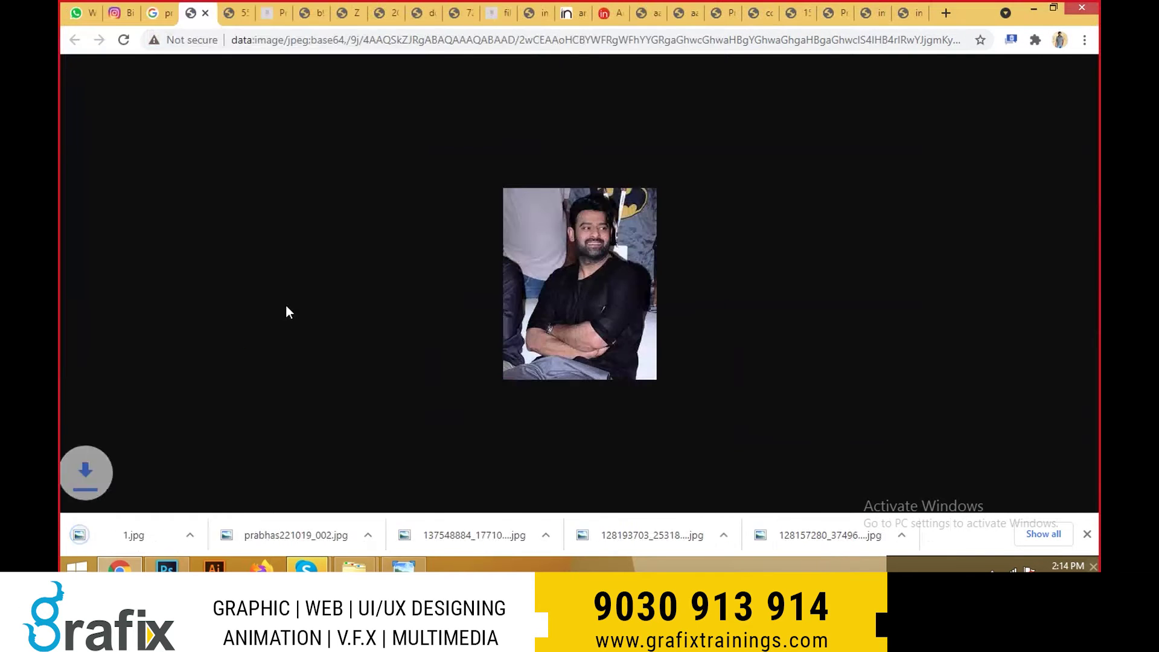
pyautogui.hotkey('ctrl', 'w')
# - Save the next two photos as 2 and 3, closing each tab
pyautogui.rightClick(526, 160)
pyautogui.click(526, 193)
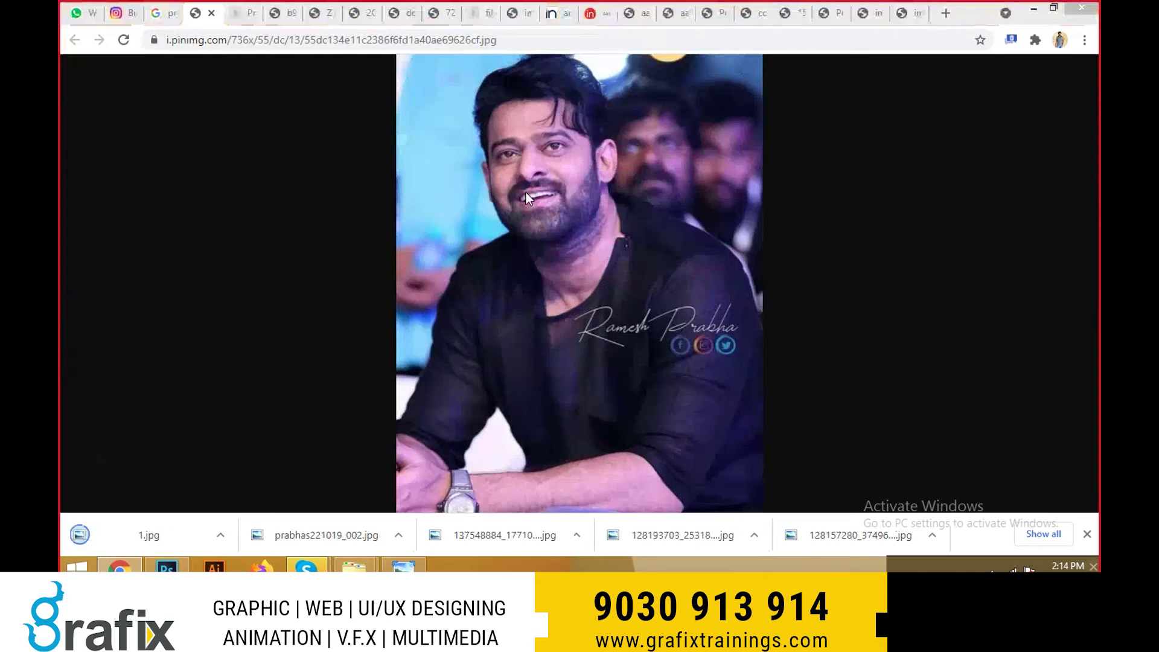
pyautogui.write('2')
pyautogui.press('Return')
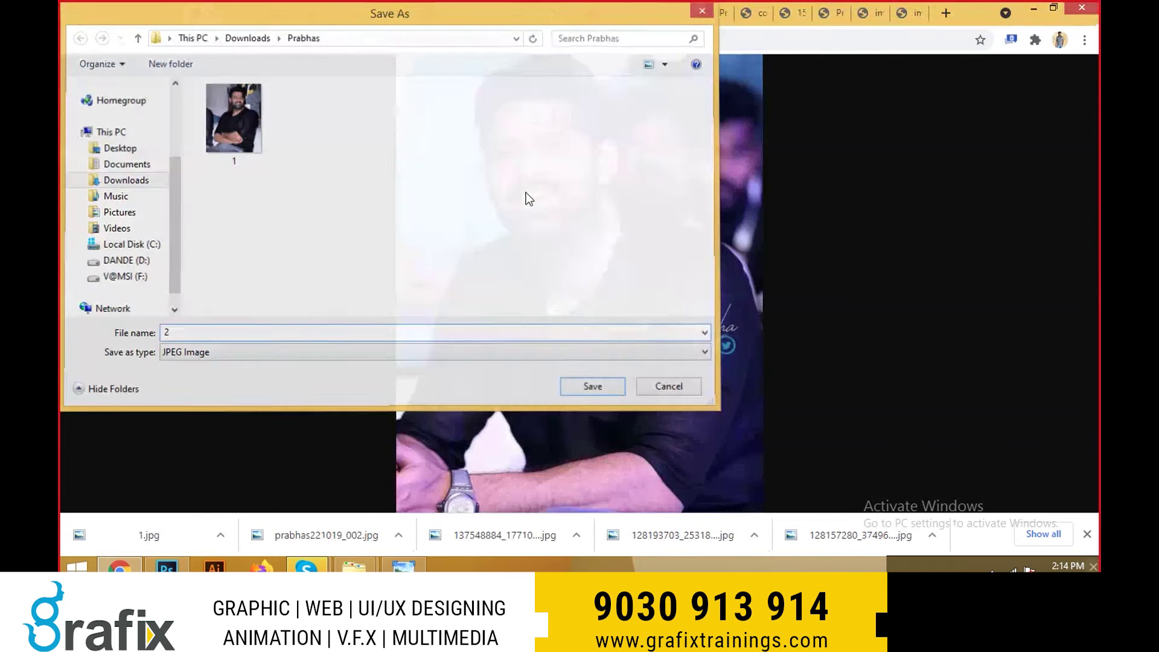
pyautogui.hotkey('ctrl', 'w')
pyautogui.rightClick(536, 205)
pyautogui.click(560, 232)
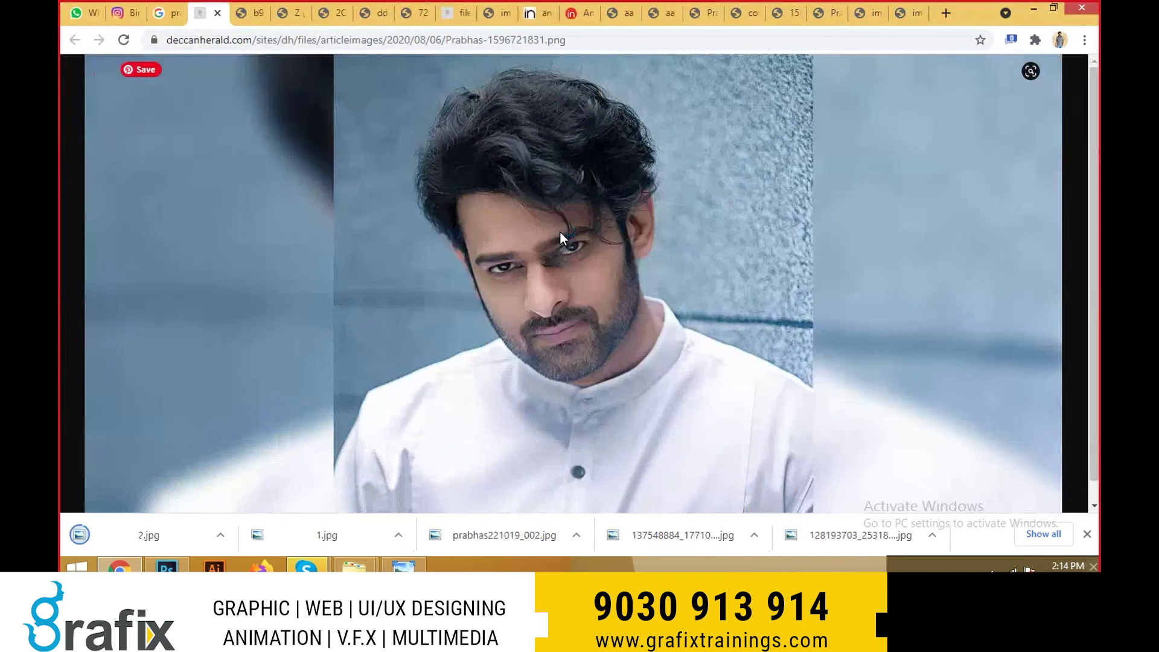
pyautogui.press('Return')
pyautogui.hotkey('ctrl', 'w')
# - Save photos 4 and 5 into the folder, closing their tabs
pyautogui.rightClick(525, 178)
pyautogui.click(543, 206)
pyautogui.write('4')
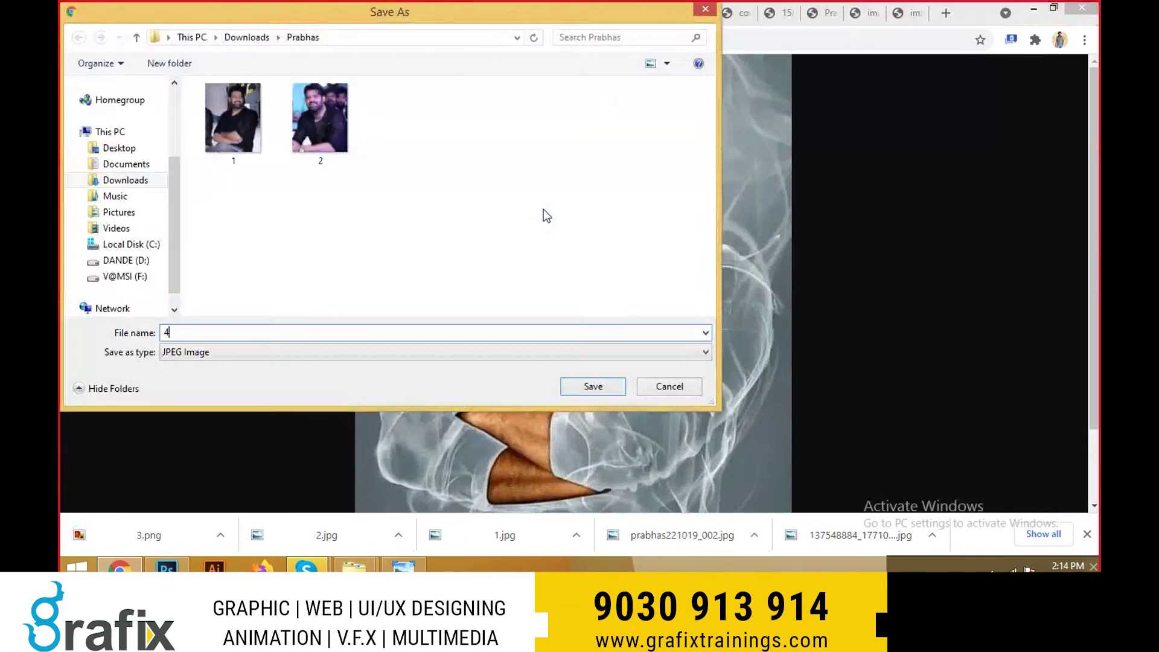
pyautogui.press('Return')
pyautogui.hotkey('ctrl', 'w')
pyautogui.rightClick(645, 220)
pyautogui.click(664, 247)
pyautogui.press('Return')
pyautogui.hotkey('ctrl', 'w')
# - Save photos 6 through 8, including the blue-suit photo, and close their tabs
pyautogui.rightClick(624, 285)
pyautogui.click(642, 313)
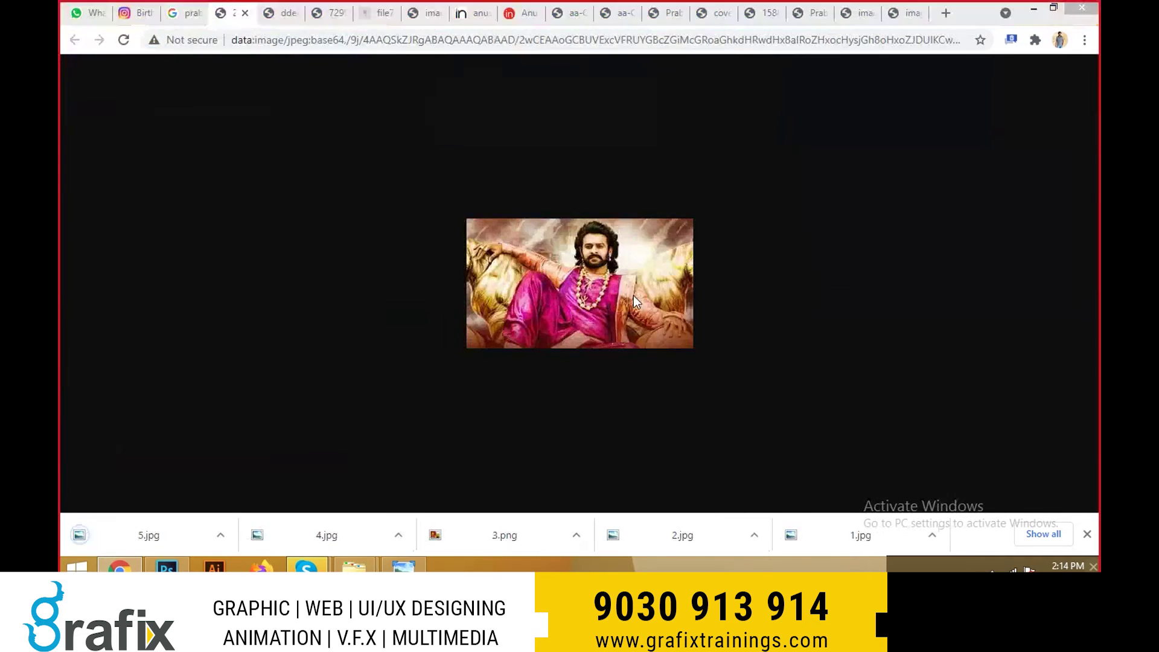
pyautogui.press('Return')
pyautogui.hotkey('ctrl', 'w')
pyautogui.rightClick(596, 226)
pyautogui.click(614, 254)
pyautogui.press('Return')
pyautogui.hotkey('ctrl', 'w')
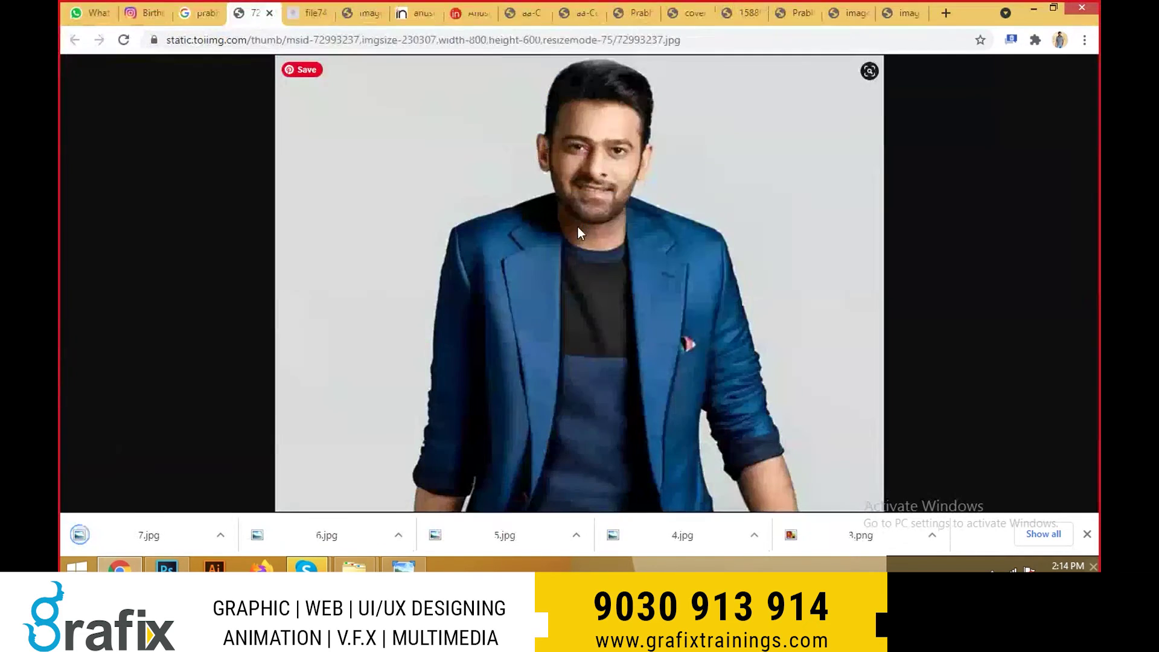
pyautogui.hotkey('ctrl', 'w')
# - Save the walking photo as 9 and the next photo as 10
pyautogui.rightClick(578, 227)
pyautogui.click(592, 248)
pyautogui.write('9')
pyautogui.press('Return')
pyautogui.hotkey('ctrl', 'w')
pyautogui.rightClick(564, 235)
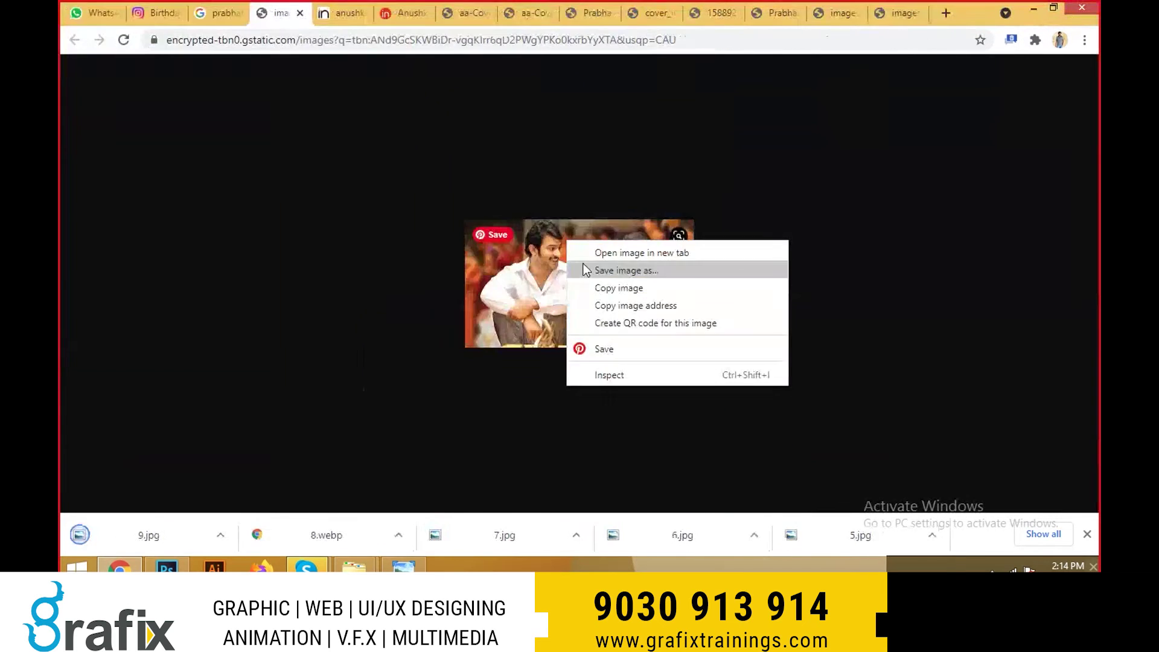
pyautogui.click(583, 263)
pyautogui.write('10')
pyautogui.press('Return')
pyautogui.hotkey('ctrl', 'w')
# - Save photos 11 through 13, including the motorbike photo as 12
pyautogui.rightClick(545, 187)
pyautogui.hotkey('ctrl', 'w')
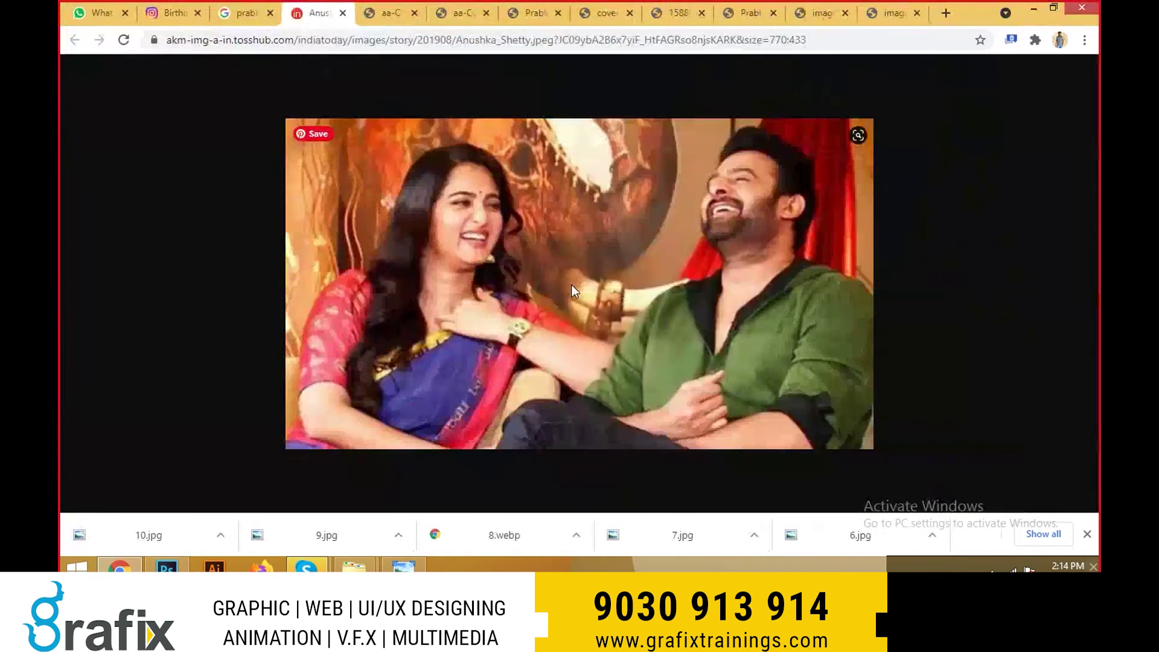
pyautogui.rightClick(571, 285)
pyautogui.press('Return')
pyautogui.hotkey('ctrl', 'w')
pyautogui.rightClick(560, 270)
pyautogui.write('12')
pyautogui.press('Return')
pyautogui.hotkey('ctrl', 'w')
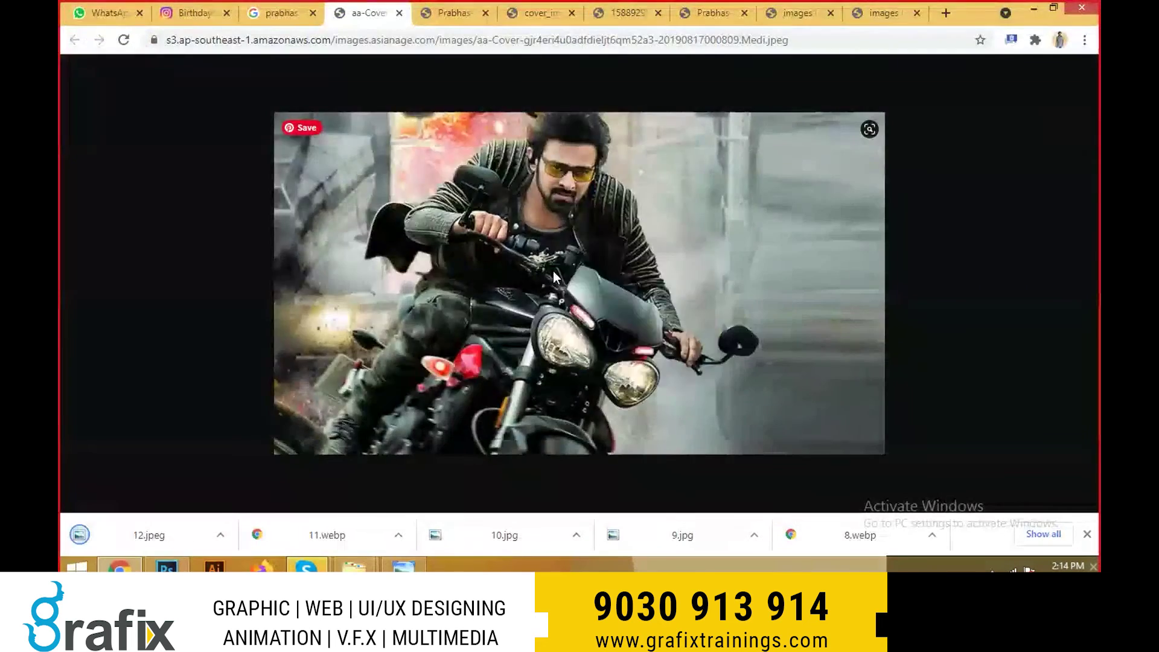
pyautogui.rightClick(552, 271)
pyautogui.press('Return')
pyautogui.hotkey('ctrl', 'w')
# - Save the next photos as 14 and 15, closing each tab
pyautogui.write('14')
pyautogui.press('Return')
pyautogui.hotkey('ctrl', 'w')
pyautogui.rightClick(564, 211)
pyautogui.click(574, 231)
pyautogui.write('15')
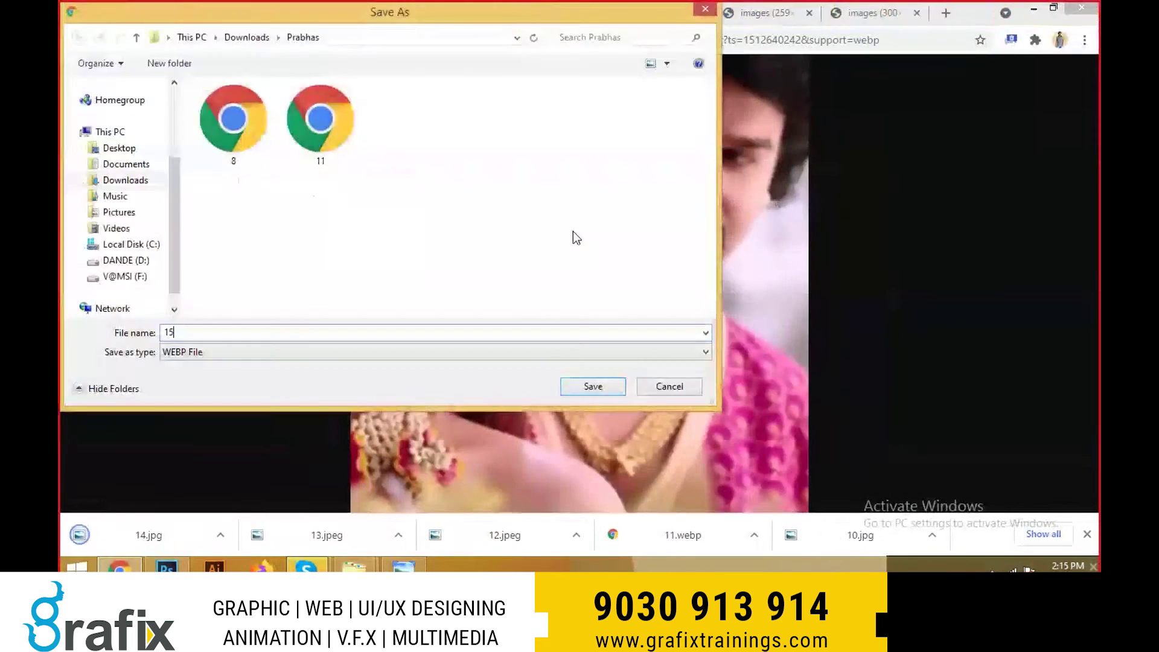
pyautogui.press('Return')
pyautogui.hotkey('ctrl', 'w')
# - Save a photo as 16 and the railing photo as 17
pyautogui.rightClick(567, 211)
pyautogui.click(578, 233)
pyautogui.press('Return')
pyautogui.hotkey('ctrl', 'w')
pyautogui.rightClick(568, 240)
pyautogui.click(578, 266)
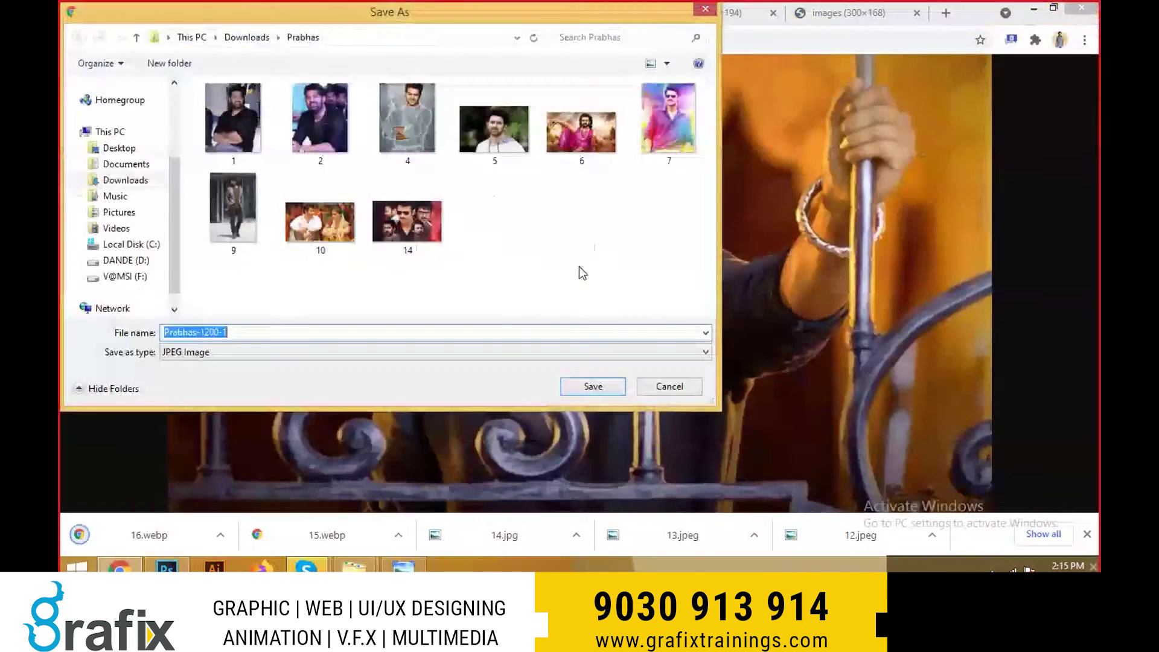
pyautogui.rightClick(543, 232)
pyautogui.click(556, 257)
pyautogui.write('17')
pyautogui.press('Return')
pyautogui.hotkey('ctrl', 'w')
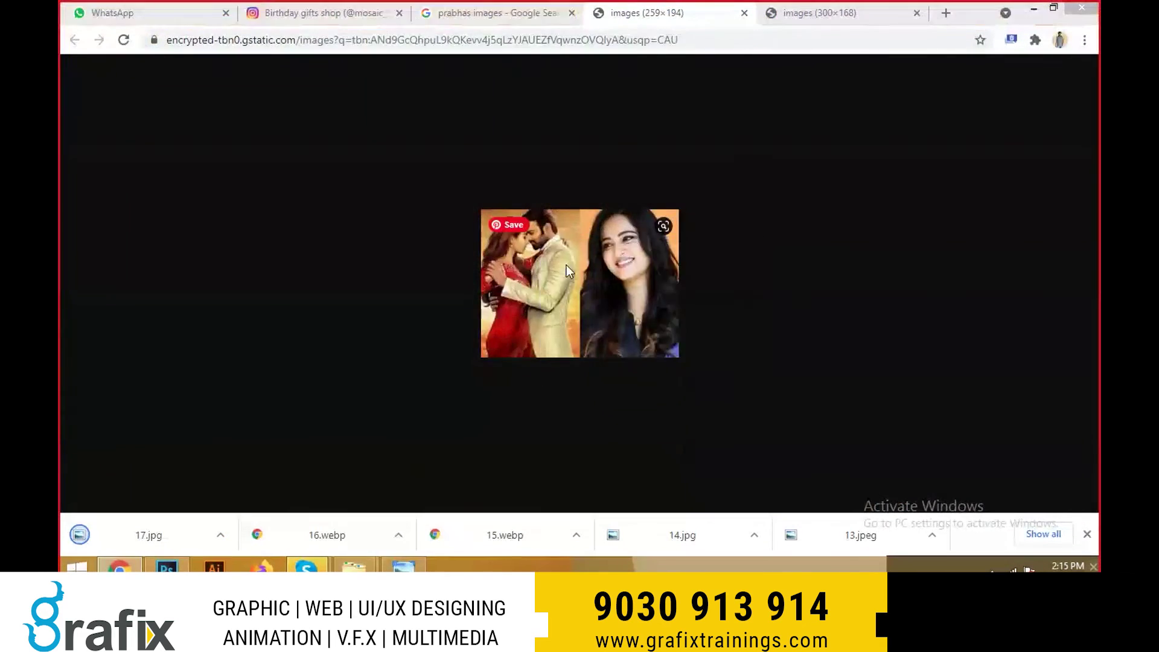
# - Save the couple photo as 18 and the collage photo as 19
pyautogui.rightClick(554, 241)
pyautogui.click(566, 266)
pyautogui.write('18')
pyautogui.press('Return')
pyautogui.hotkey('ctrl', 'w')
pyautogui.rightClick(572, 274)
pyautogui.click(583, 298)
pyautogui.write('19')
pyautogui.press('Return')
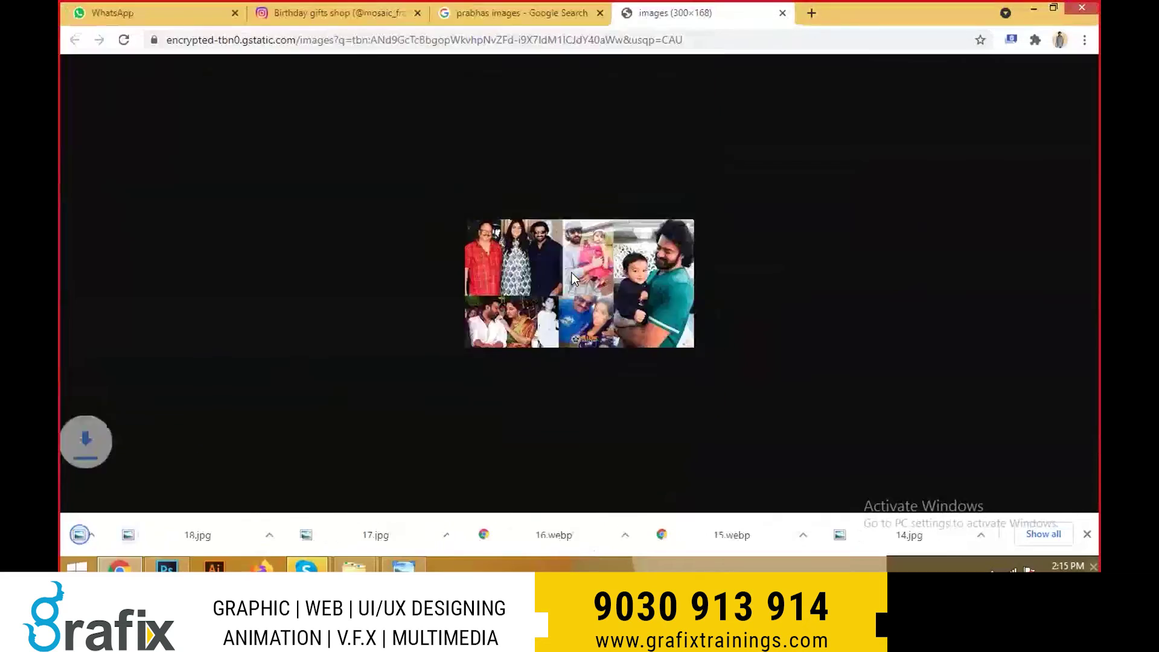
pyautogui.hotkey('ctrl', 'w')
pyautogui.scroll(-10, 580, 271)
# - Open the sunglasses photo and save it as 20
pyautogui.scroll(5, 597, 318)
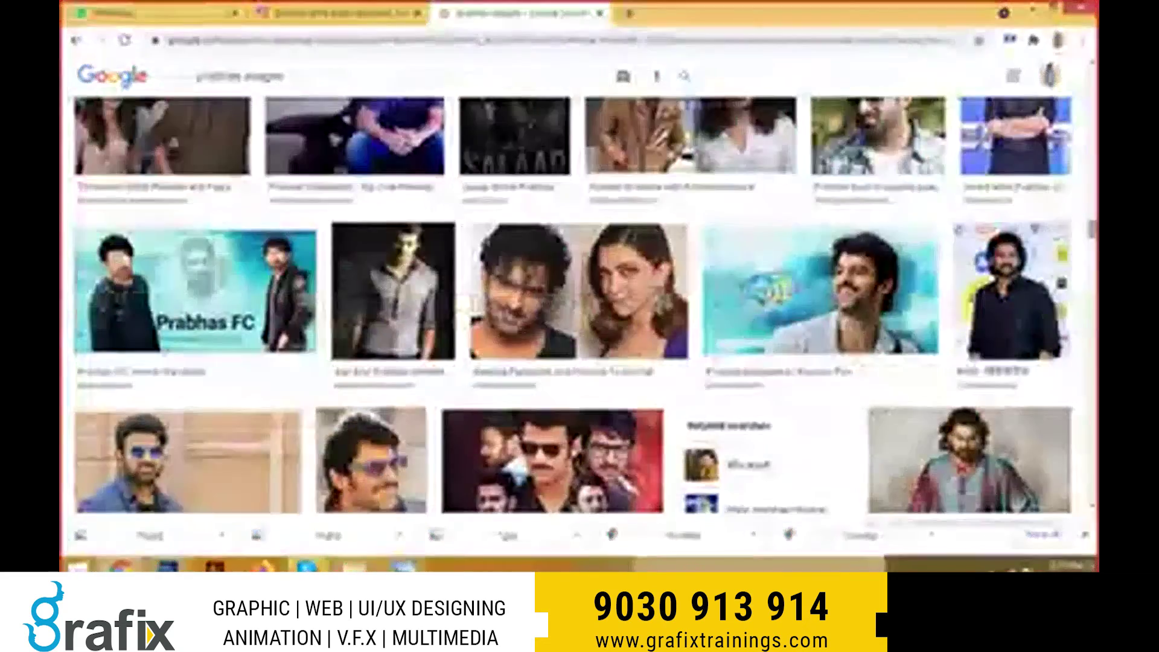
pyautogui.scroll(5, 597, 319)
pyautogui.click(632, 136)
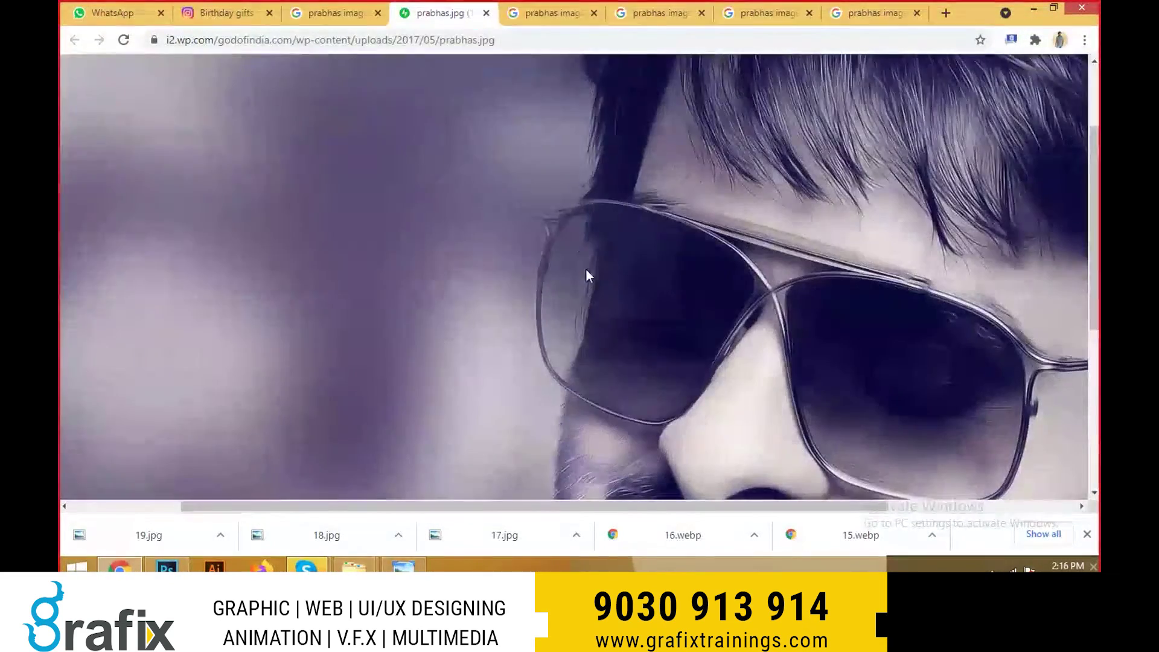
pyautogui.hotkey('ctrl', 's')
pyautogui.write('20')
pyautogui.press('Return')
pyautogui.hotkey('ctrl', 'w')
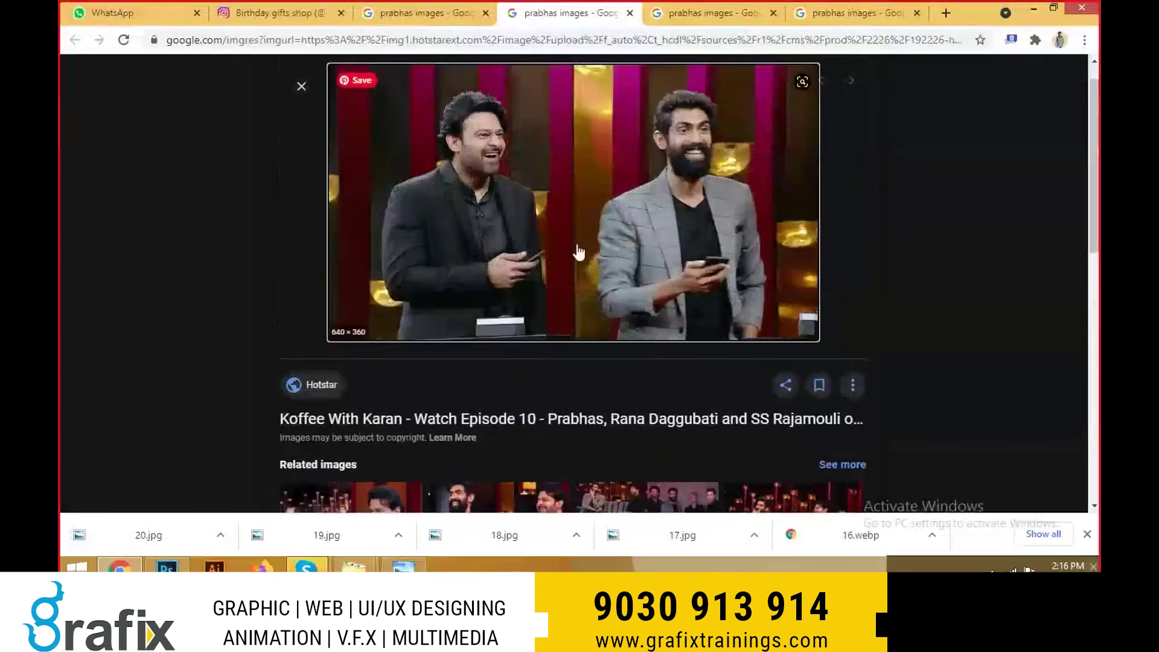
# - Save the talk-show image as 21 and close its tab
pyautogui.scroll(-2, 578, 252)
pyautogui.rightClick(612, 201)
pyautogui.click(635, 233)
pyautogui.write('21')
pyautogui.press('Return')
pyautogui.hotkey('ctrl', 'w')
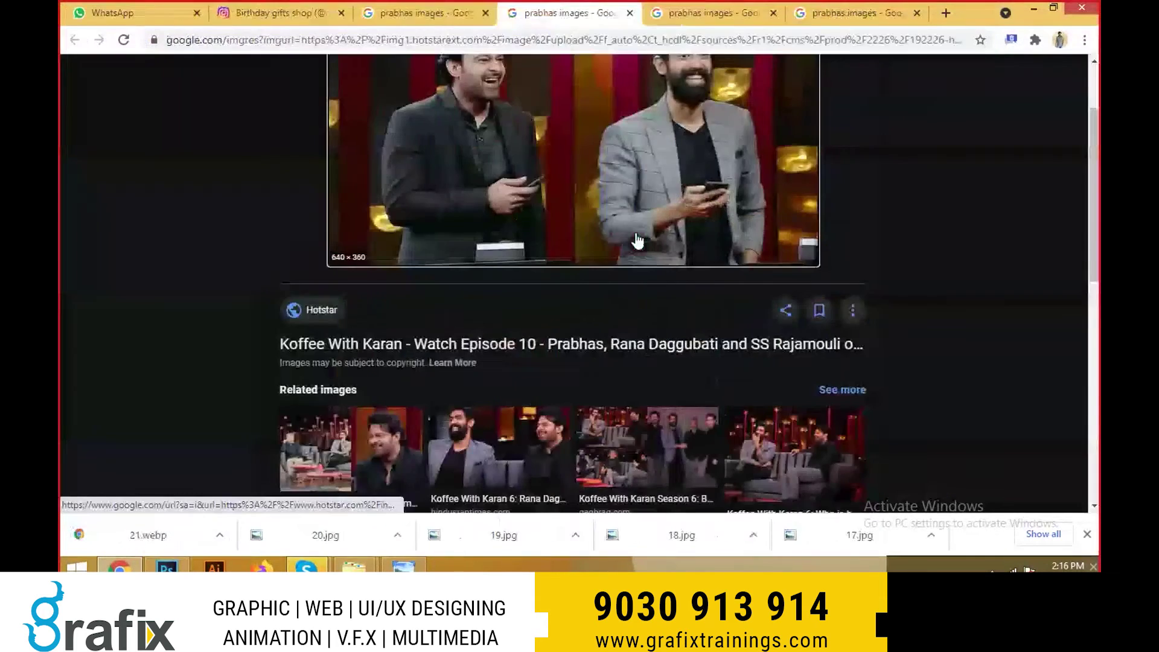
# - Open another result image in its own tab and save it as 23
pyautogui.rightClick(589, 175)
pyautogui.click(645, 328)
pyautogui.hotkey('ctrl', 's')
pyautogui.write('23')
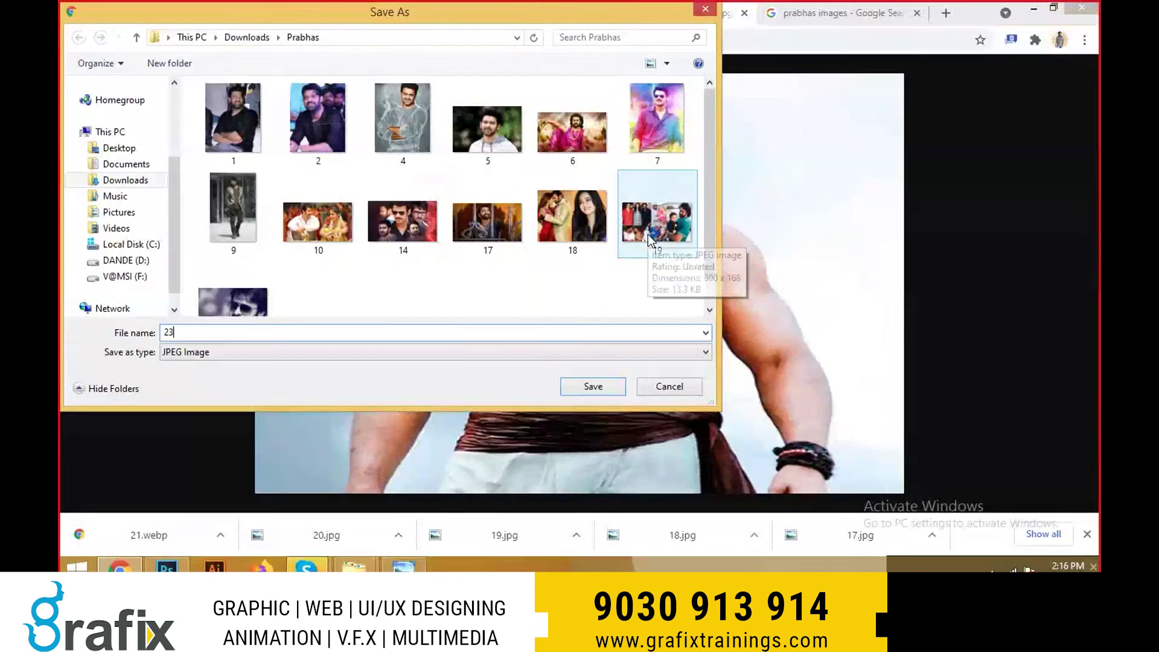
pyautogui.press('Return')
pyautogui.hotkey('ctrl', 'w')
# - Open a related image full-size in a new tab and save it as 24
pyautogui.scroll(-5, 990, 253)
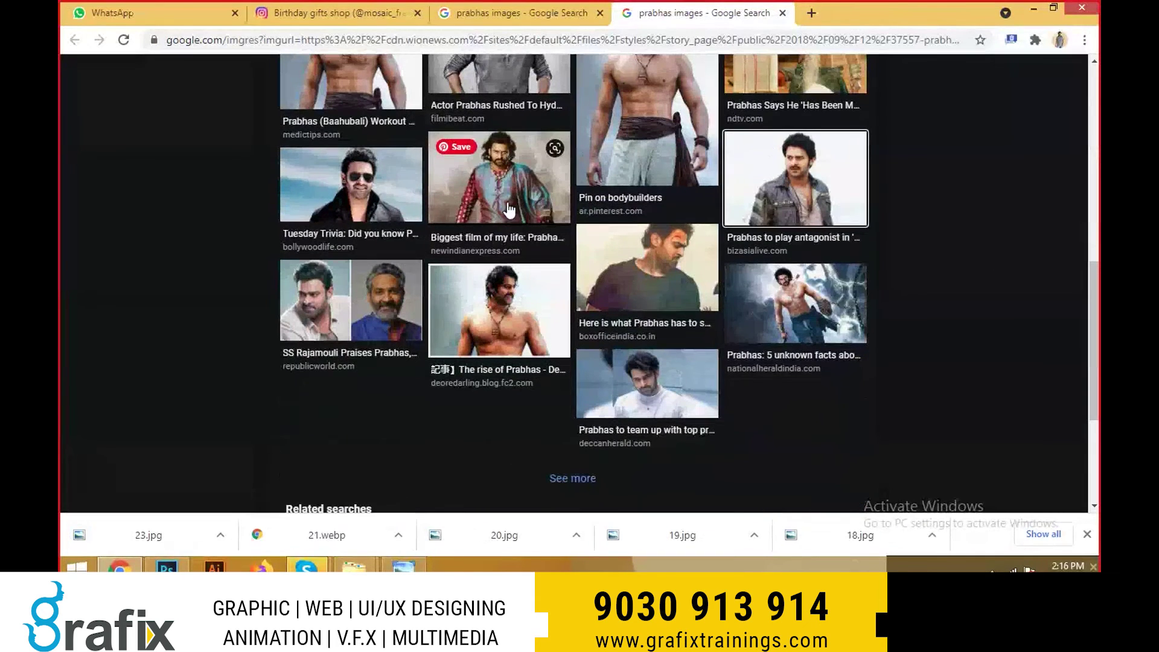
pyautogui.click(802, 223)
pyautogui.click(499, 341)
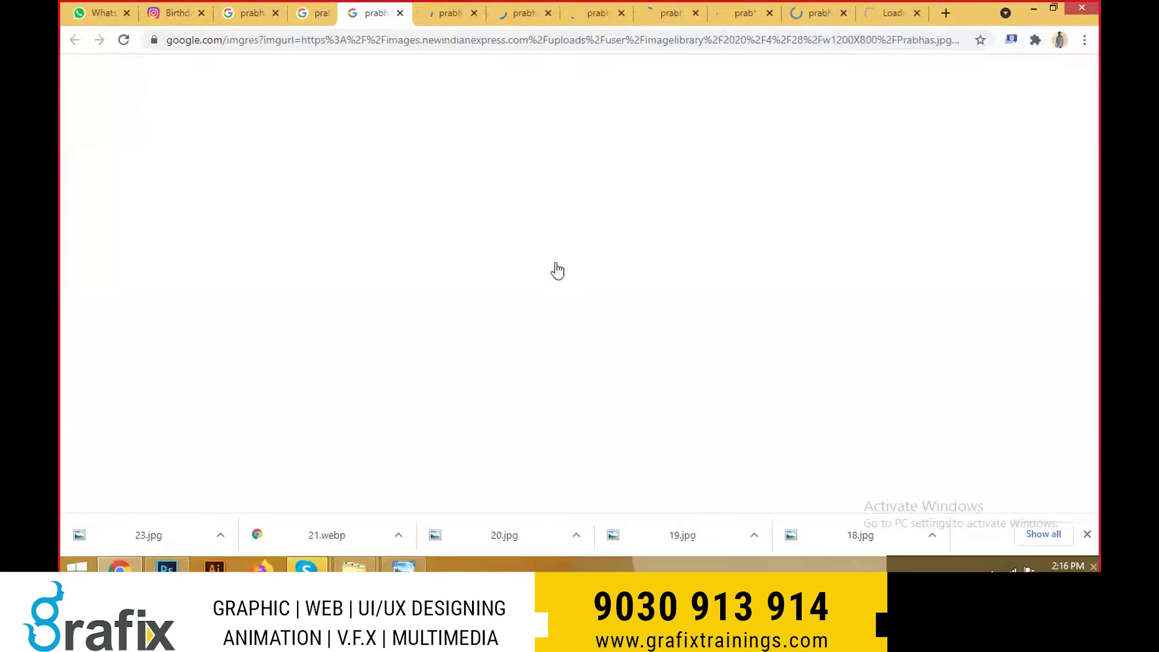
pyautogui.rightClick(595, 156)
pyautogui.click(685, 320)
pyautogui.hotkey('ctrl', 'Tab')
pyautogui.rightClick(570, 231)
pyautogui.click(587, 257)
pyautogui.write('24')
pyautogui.press('Return')
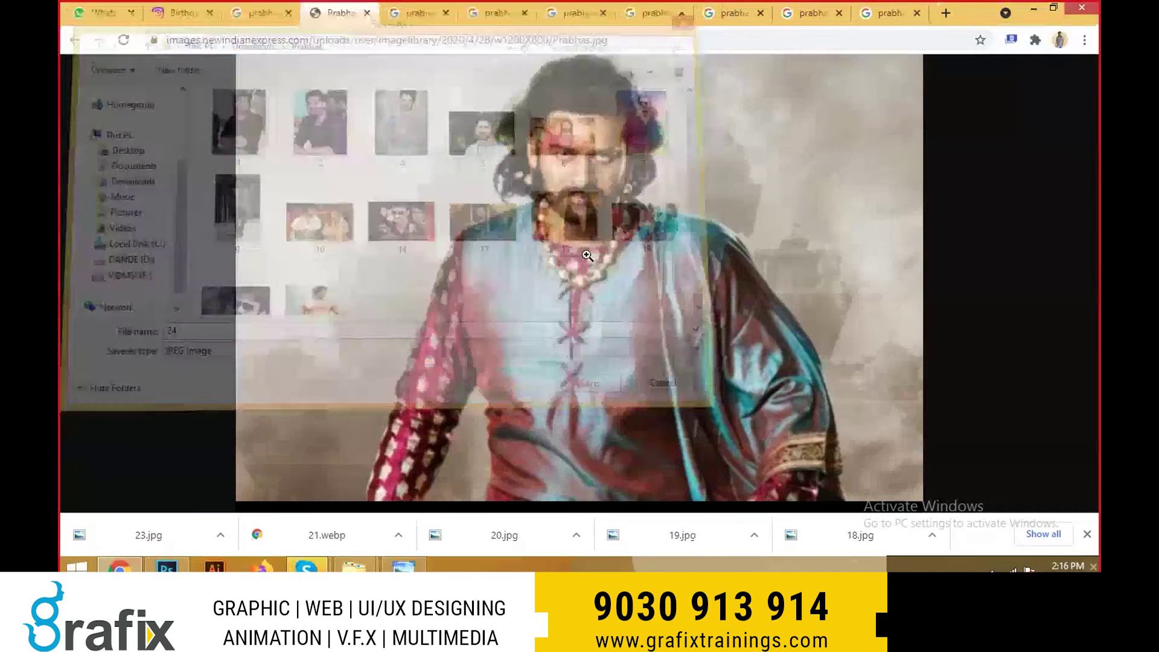
pyautogui.hotkey('ctrl', 'w')
# - Save the next full-size image as 25 and close its tab
pyautogui.click(672, 362)
pyautogui.rightClick(615, 254)
pyautogui.click(643, 281)
pyautogui.write('25')
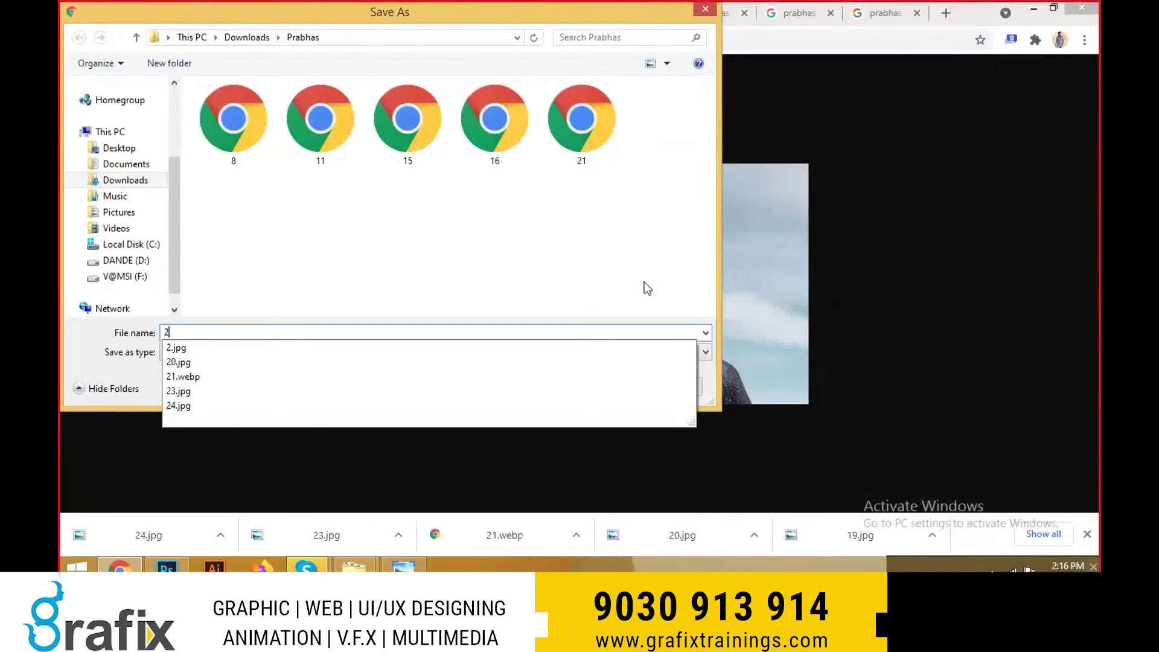
pyautogui.press('Return')
pyautogui.hotkey('ctrl', 'w')
# - Save the following image as 26 and close its tab
pyautogui.rightClick(625, 255)
pyautogui.click(658, 406)
pyautogui.hotkey('ctrl', 's')
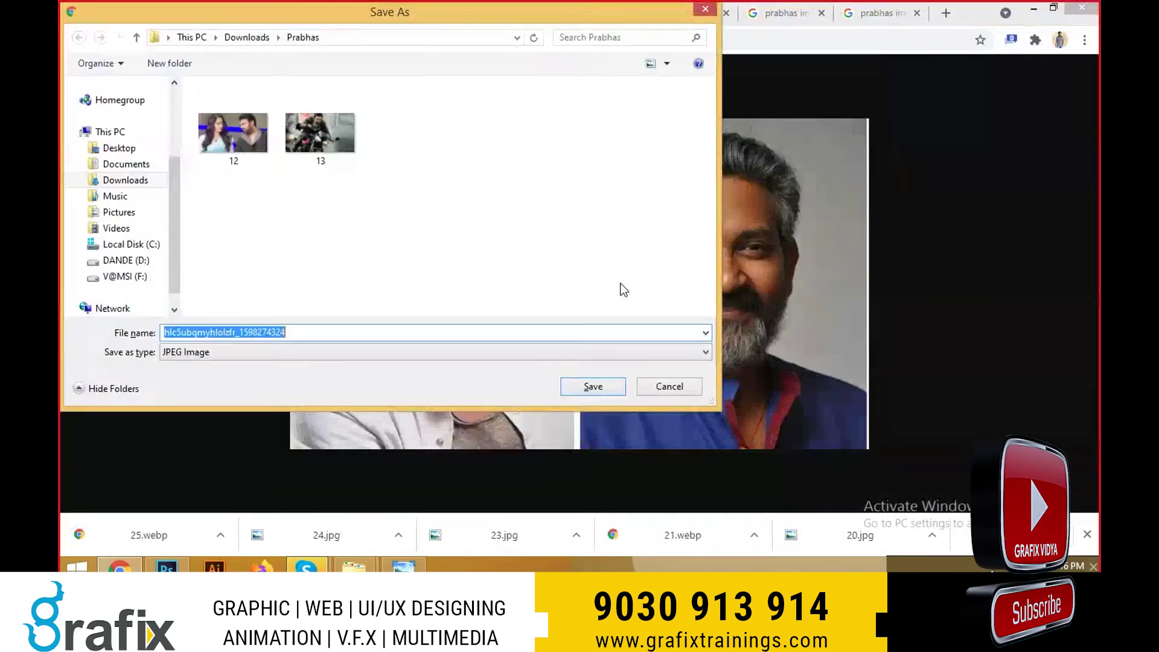
pyautogui.write('26')
pyautogui.press('Return')
pyautogui.hotkey('ctrl', 'w')
# - Begin saving another image, browsing existing files and a desktop folder in the save dialog
pyautogui.rightClick(592, 211)
pyautogui.click(595, 281)
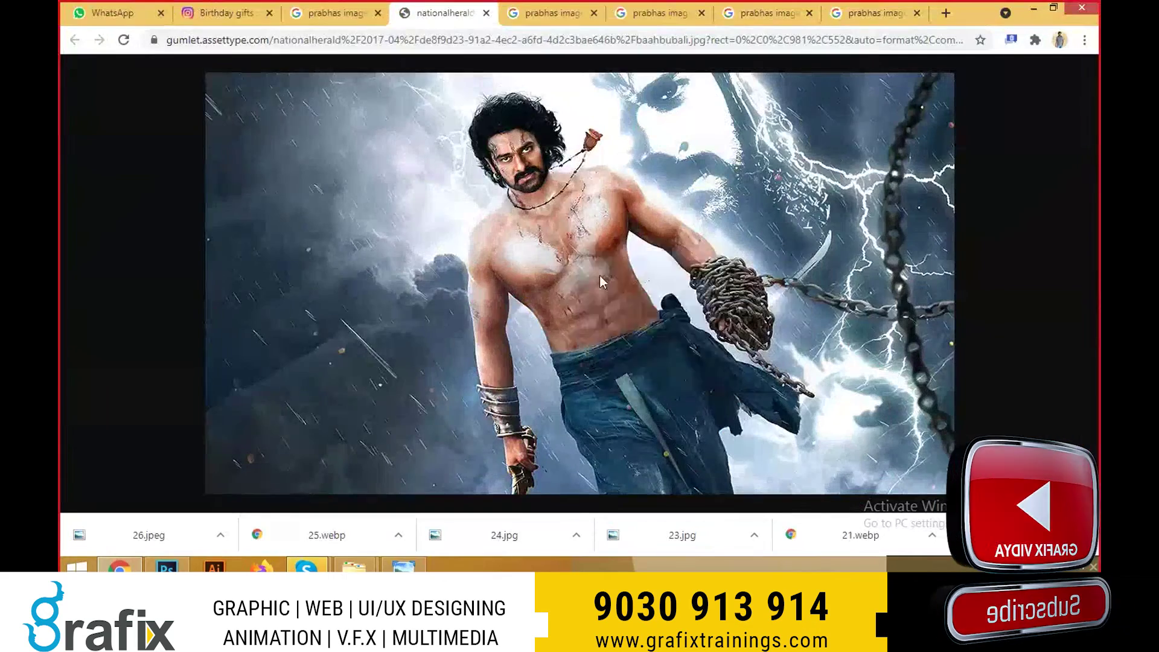
pyautogui.click(534, 287)
pyautogui.write('2')
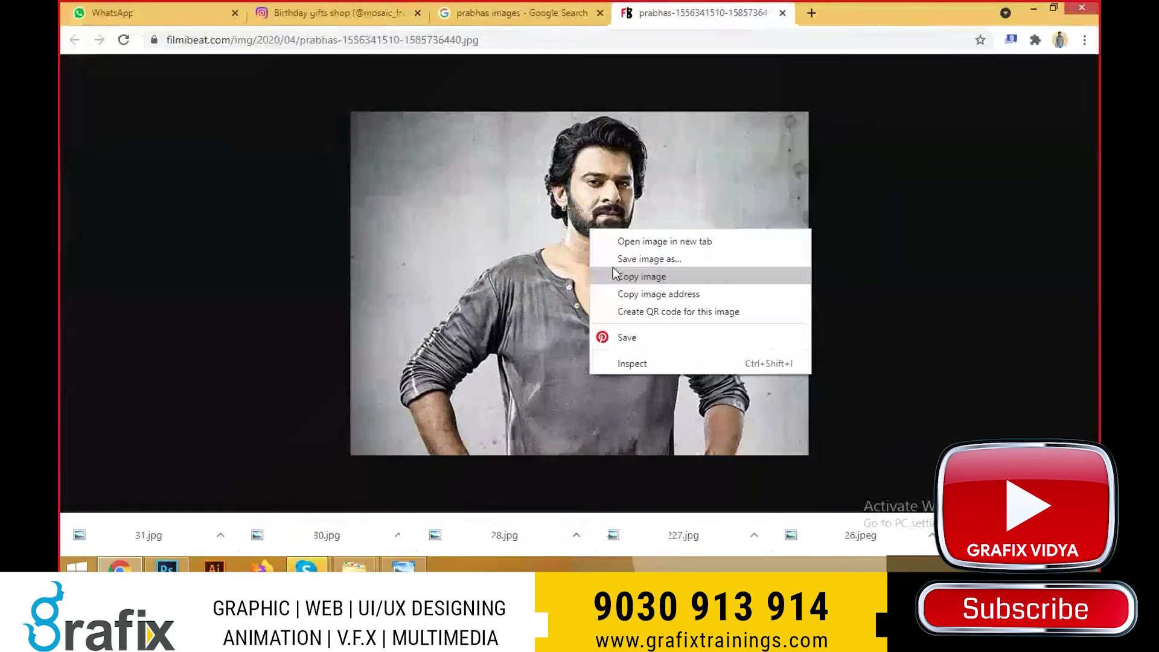
pyautogui.write('3')
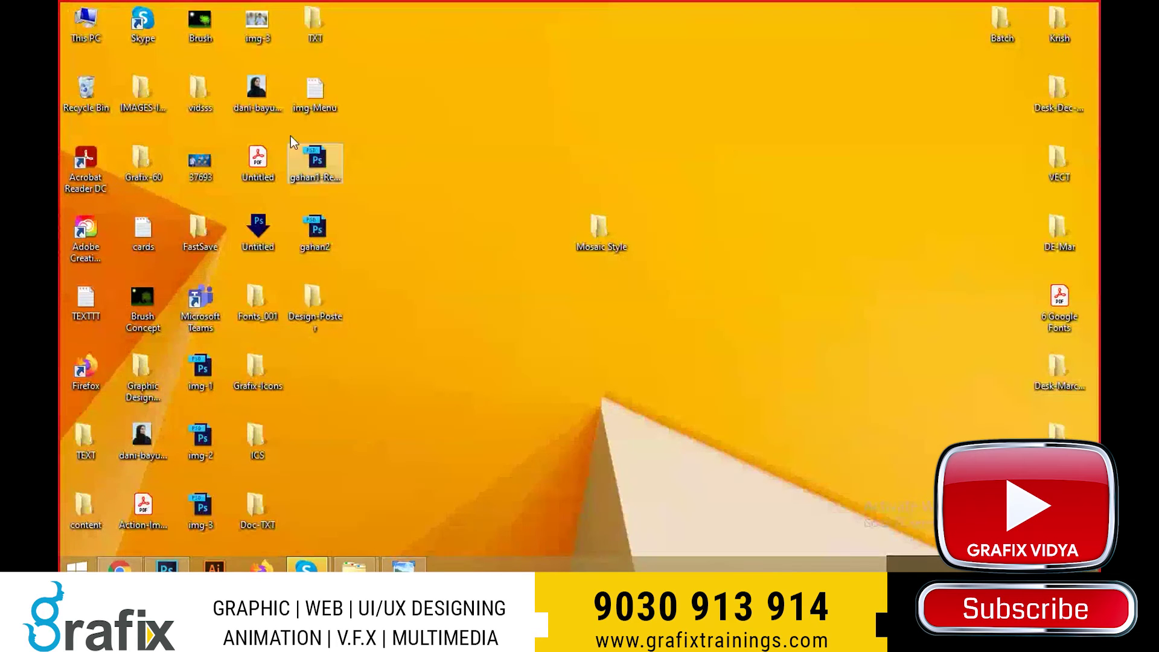
pyautogui.moveTo(282, 379); pyautogui.dragTo(520, 411)
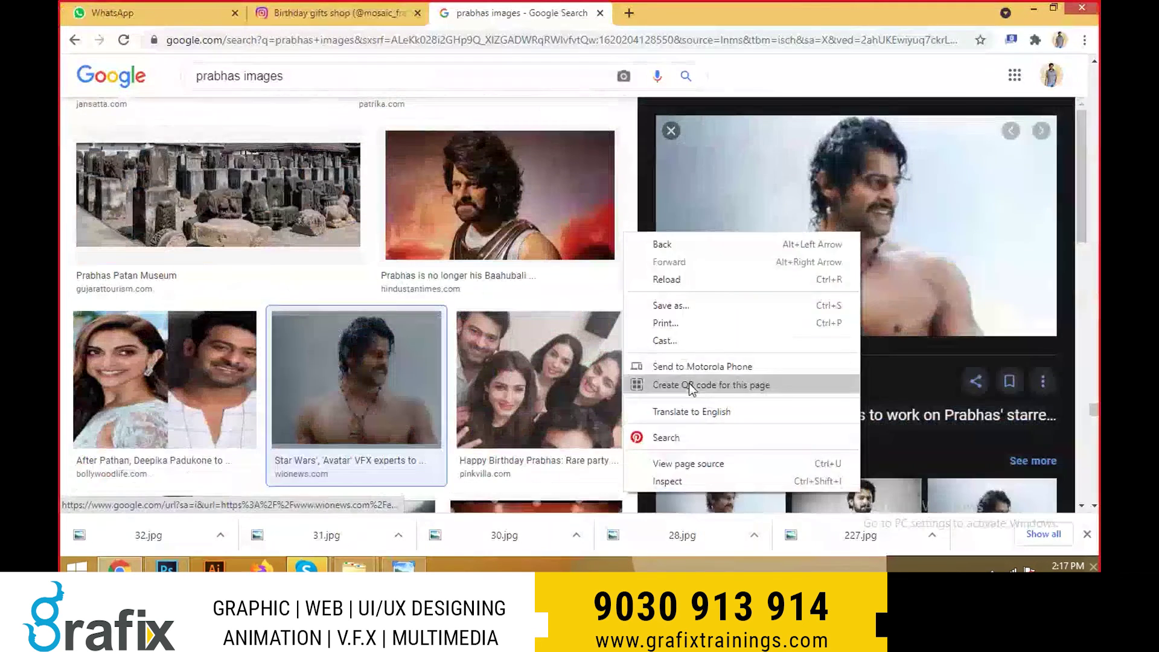
# - Open the WION preview image full-size in a new tab and save it
pyautogui.rightClick(892, 124)
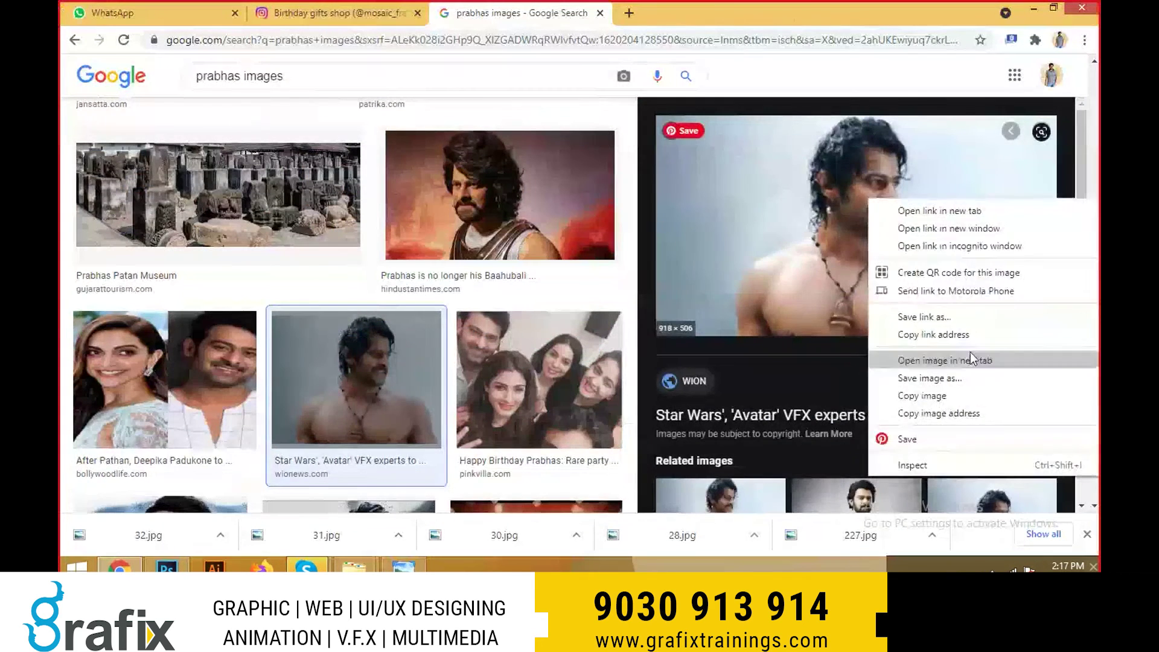
pyautogui.click(969, 356)
pyautogui.click(670, 12)
pyautogui.rightClick(627, 193)
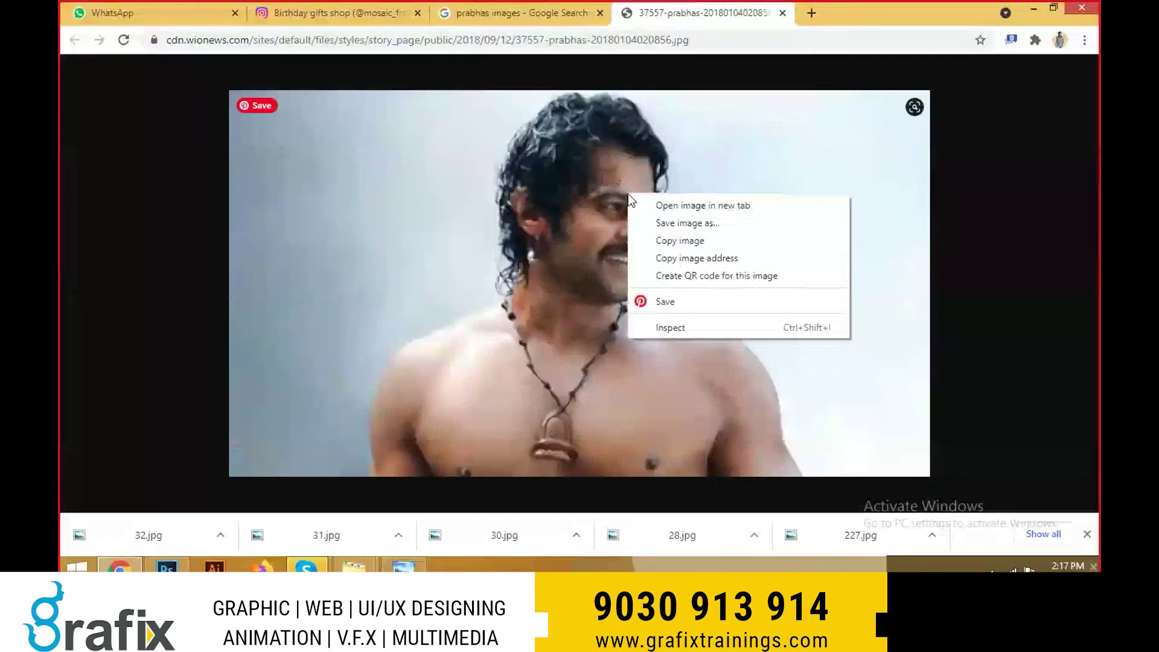
pyautogui.click(657, 222)
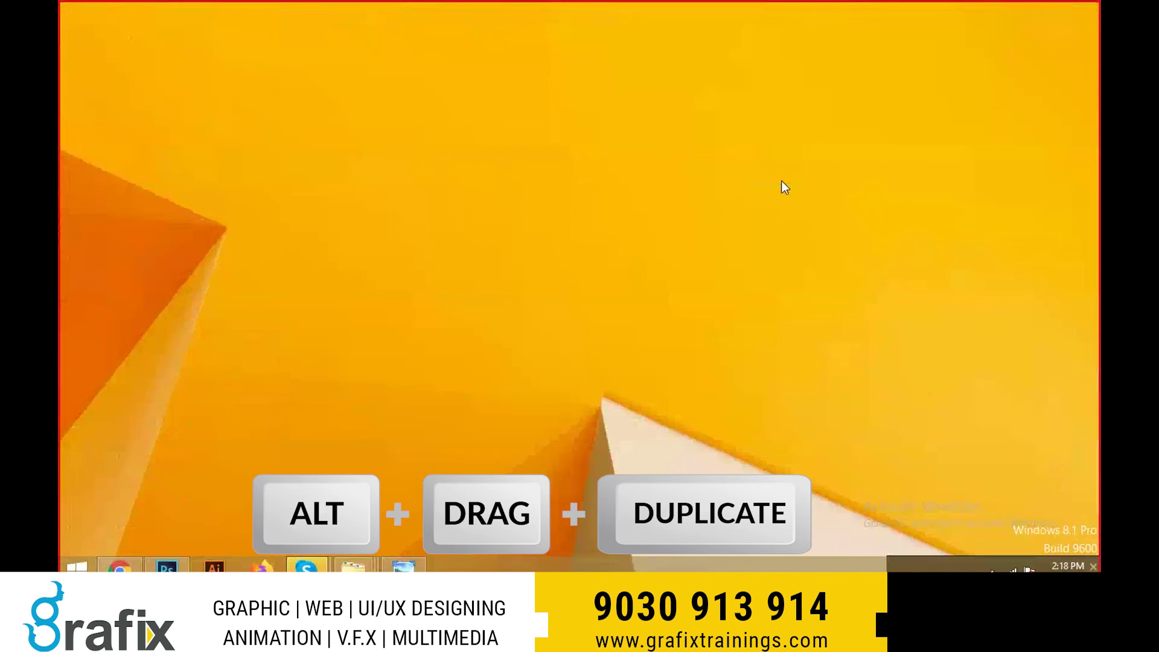
# - Open the Prabhas folder full-screen and check file 8's Properties to confirm it is .webp
pyautogui.doubleClick(773, 163)
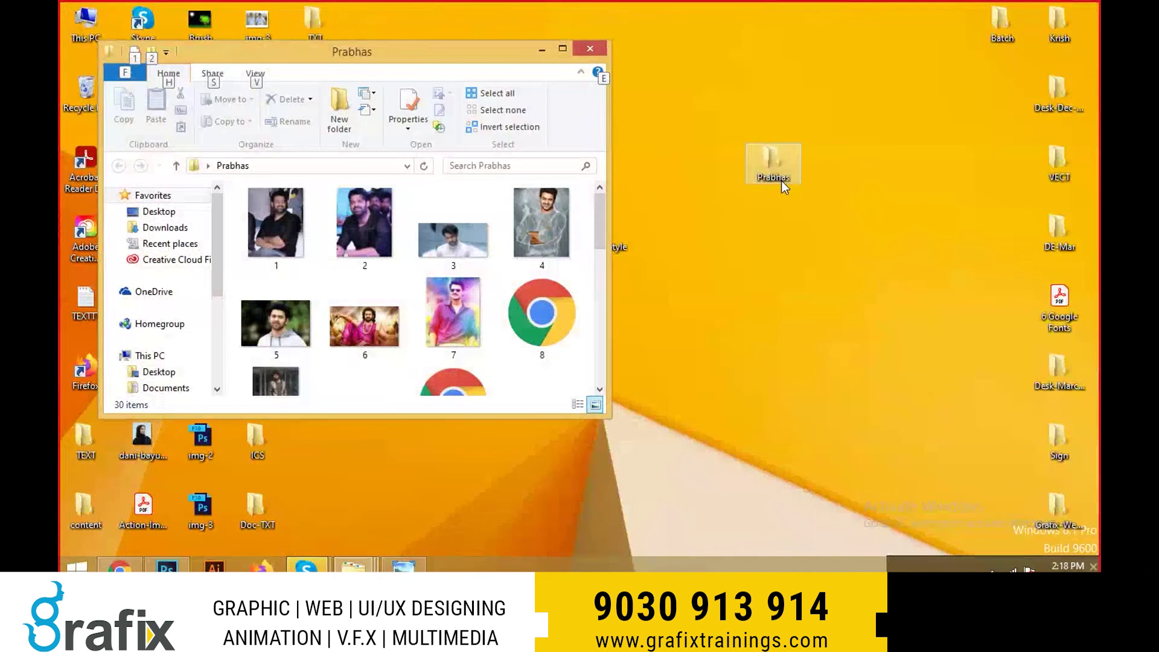
pyautogui.hotkey('alt', 'space')
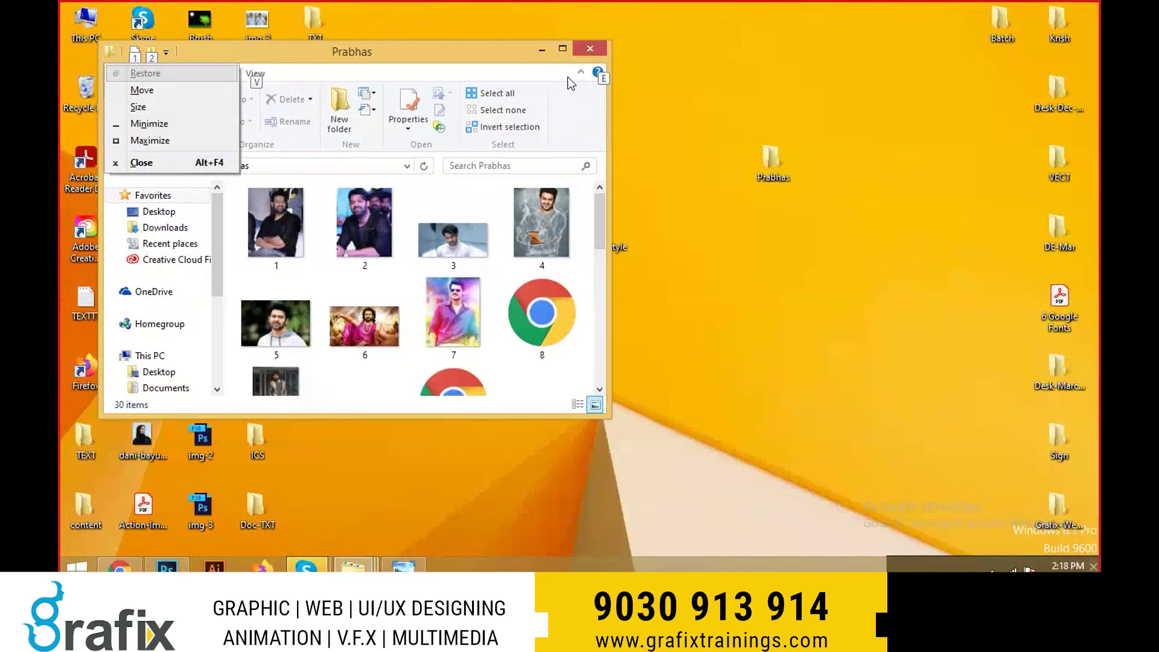
pyautogui.press('x')
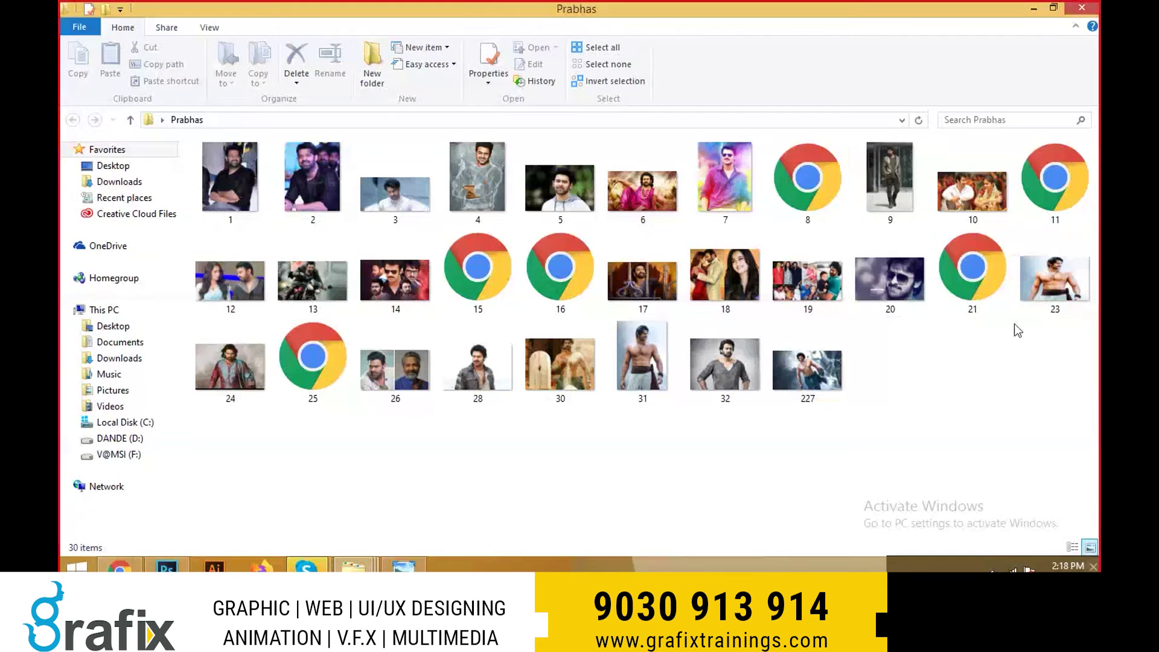
pyautogui.click(834, 215)
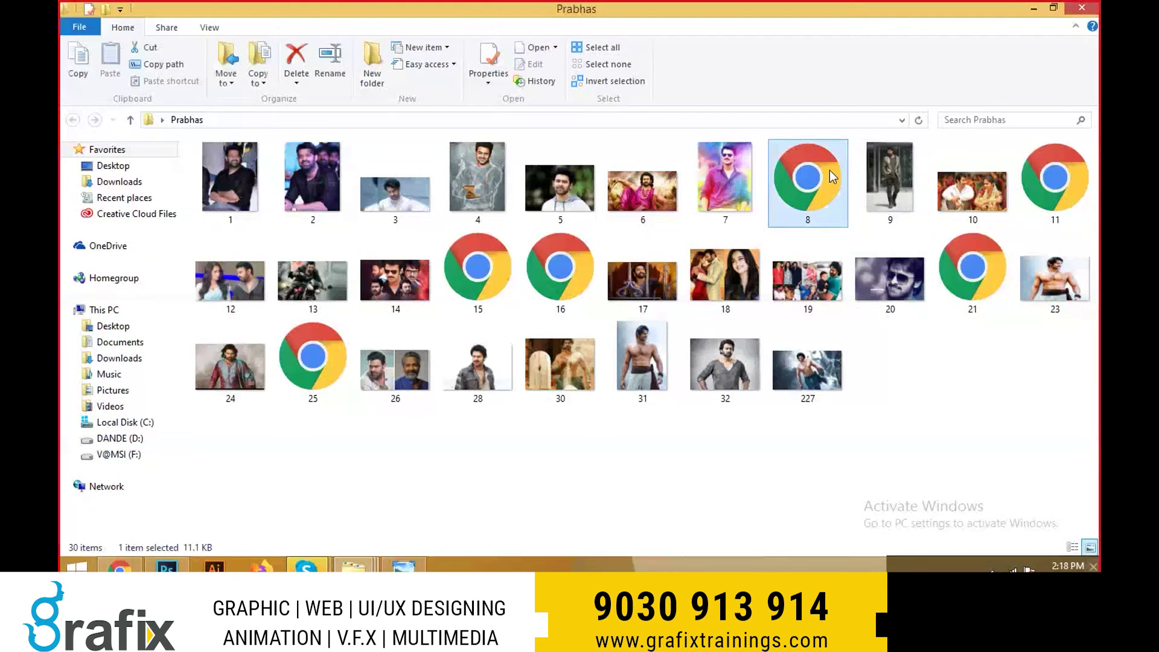
pyautogui.moveTo(807, 216)
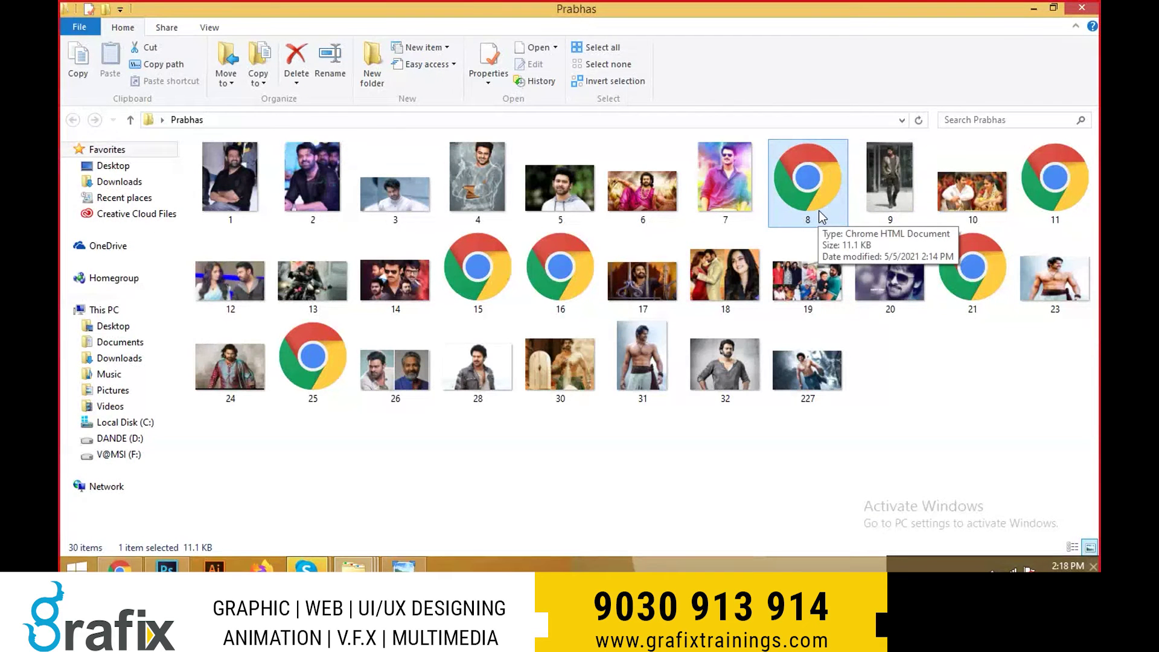
pyautogui.rightClick(820, 217)
pyautogui.click(871, 500)
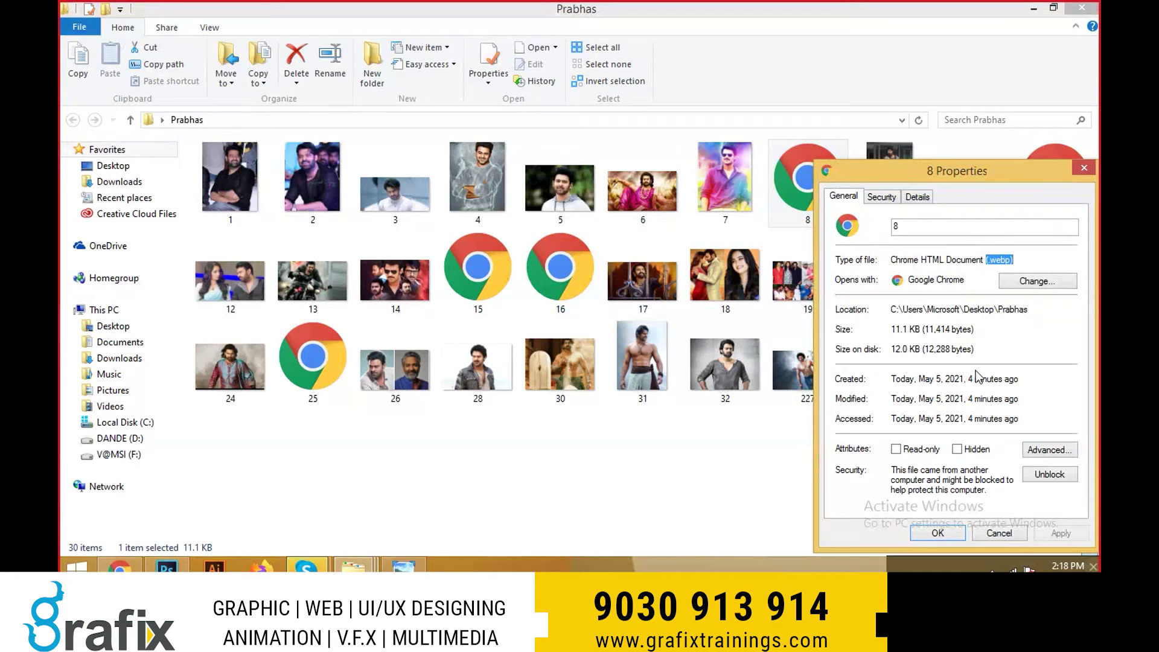
pyautogui.click(937, 533)
pyautogui.click(310, 528)
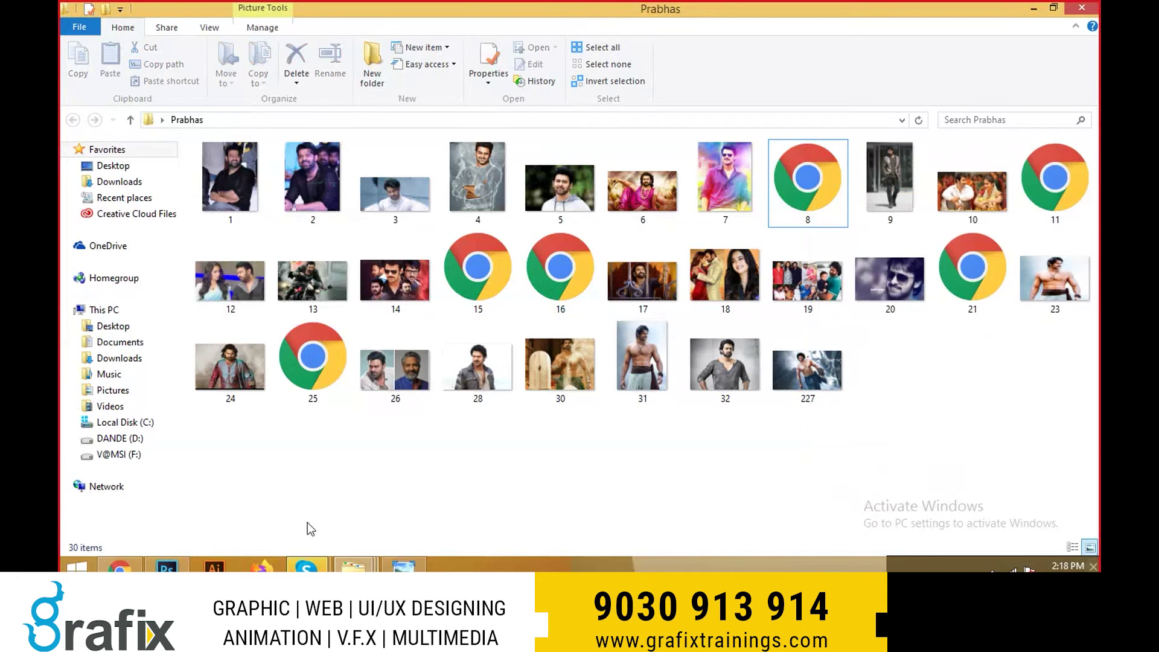
# - Search Google in a new Chrome tab for 'webp to jpg converter'
pyautogui.click(119, 567)
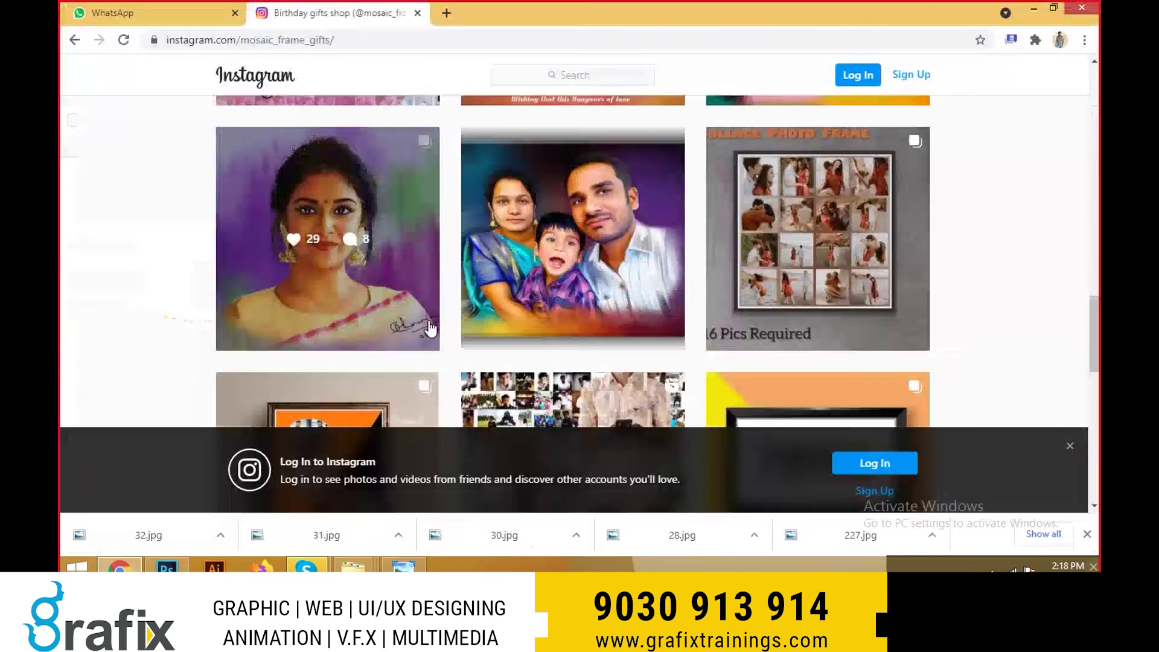
pyautogui.hotkey('ctrl', 't')
pyautogui.write('google.com')
pyautogui.press('Return')
pyautogui.write('web')
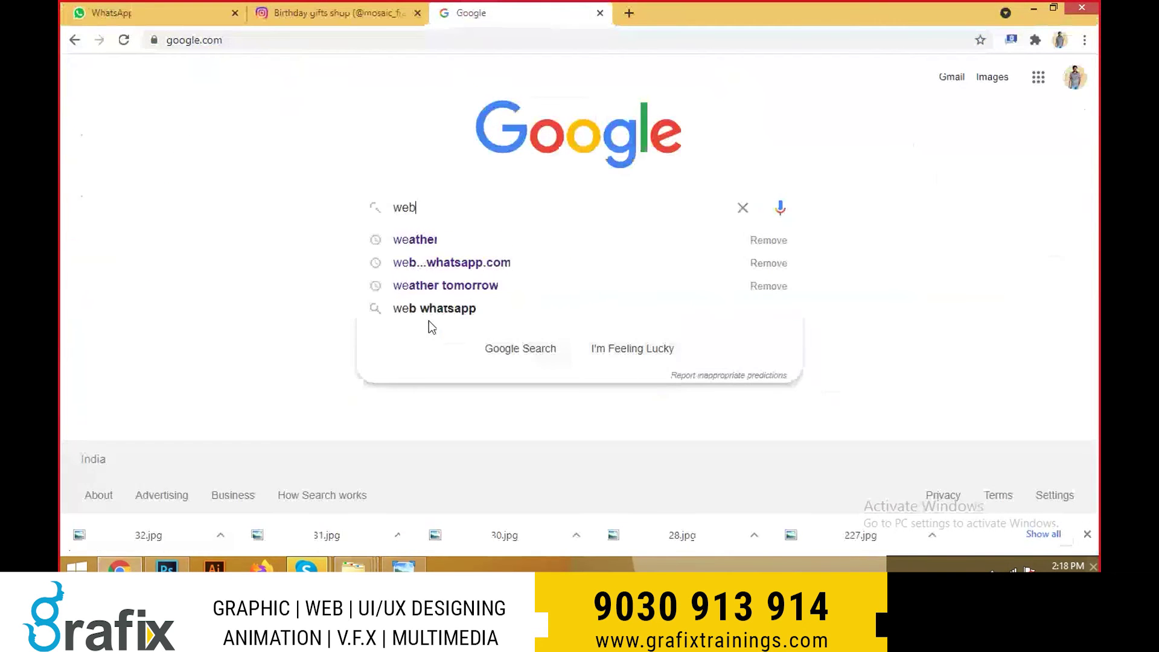
pyautogui.write('p to')
pyautogui.press('Down')
pyautogui.press('Return')
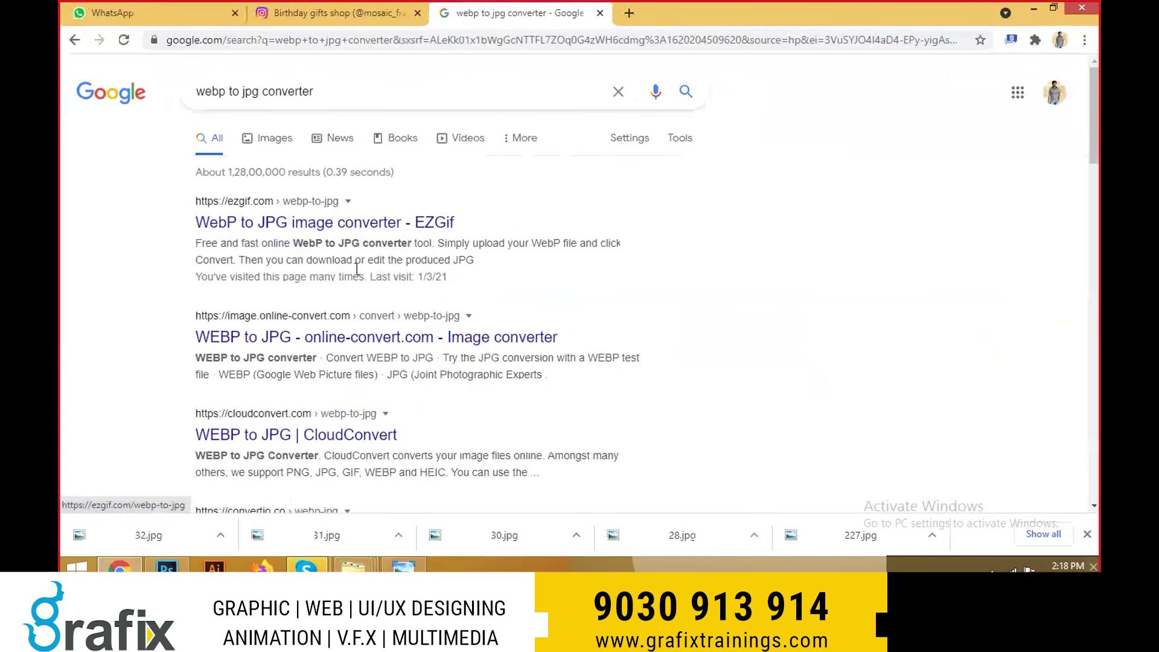
# - Open the EZGif WebP to JPG converter result in its own tab
pyautogui.middleClick(358, 238)
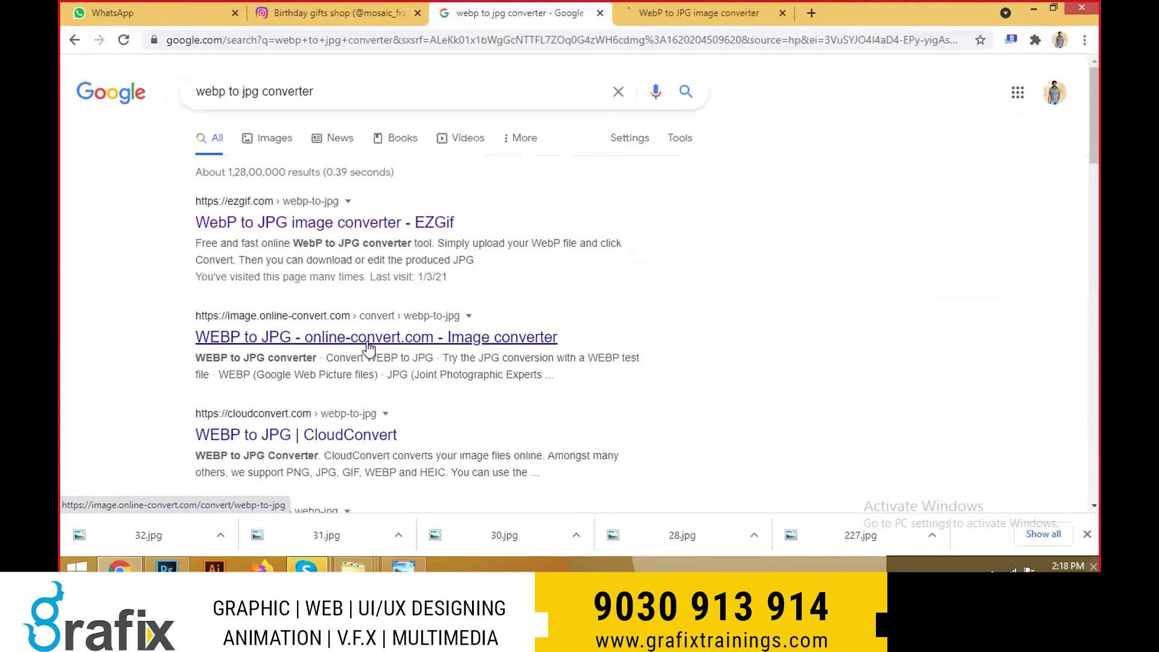
pyautogui.hotkey('ctrl', 'Tab')
pyautogui.scroll(-4, 643, 343)
pyautogui.click(464, 95)
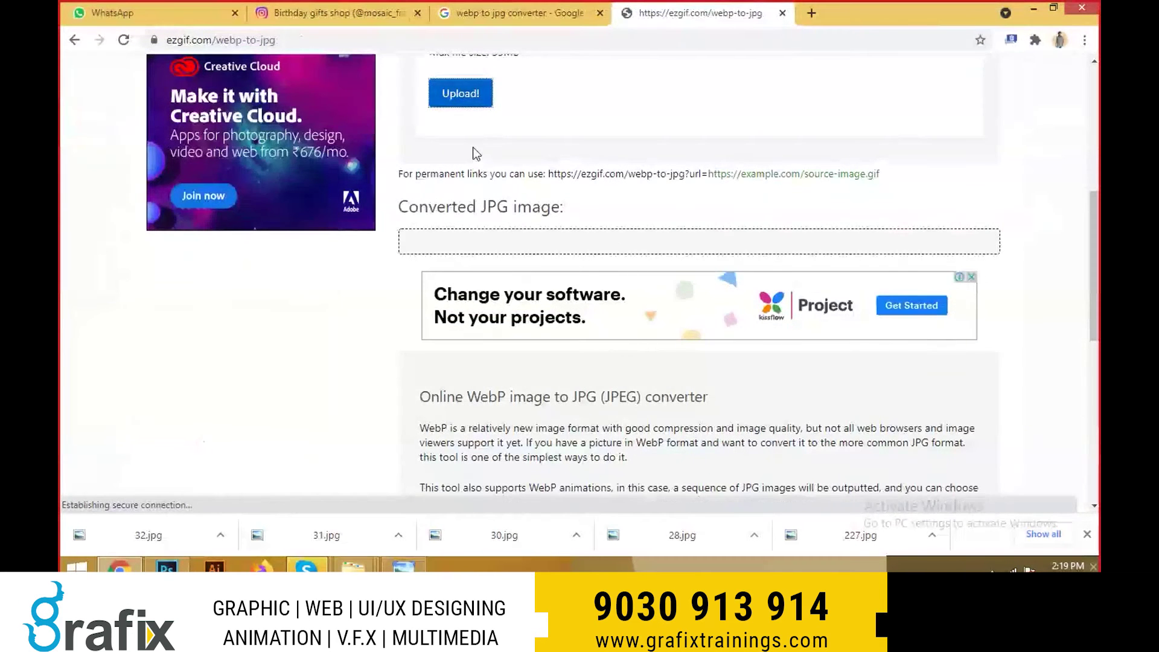
# - Choose 8.webp from the Prabhas folder and upload it to EZGif
pyautogui.click(458, 378)
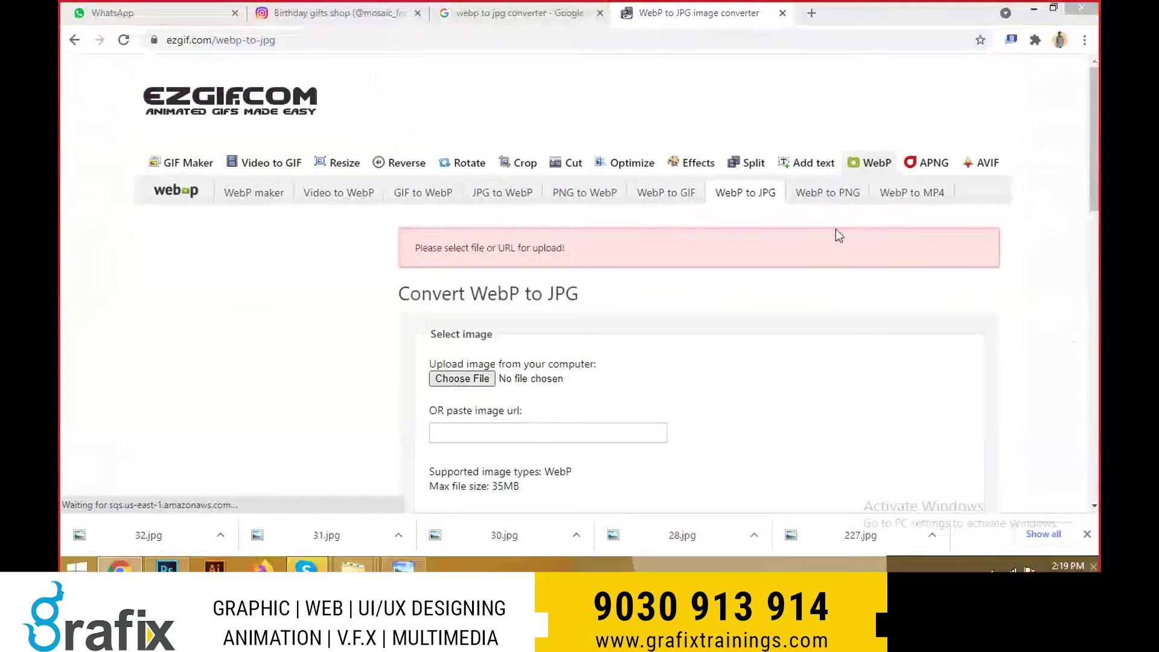
pyautogui.click(348, 220)
pyautogui.click(570, 211)
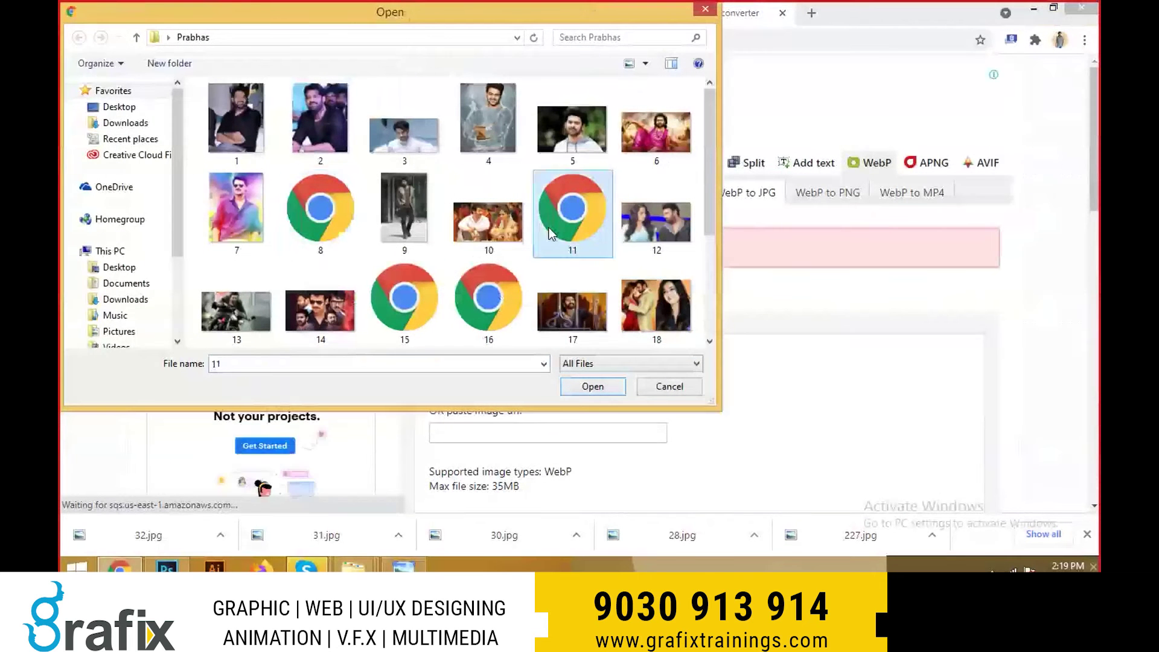
pyautogui.doubleClick(350, 199)
pyautogui.scroll(-5, 353, 204)
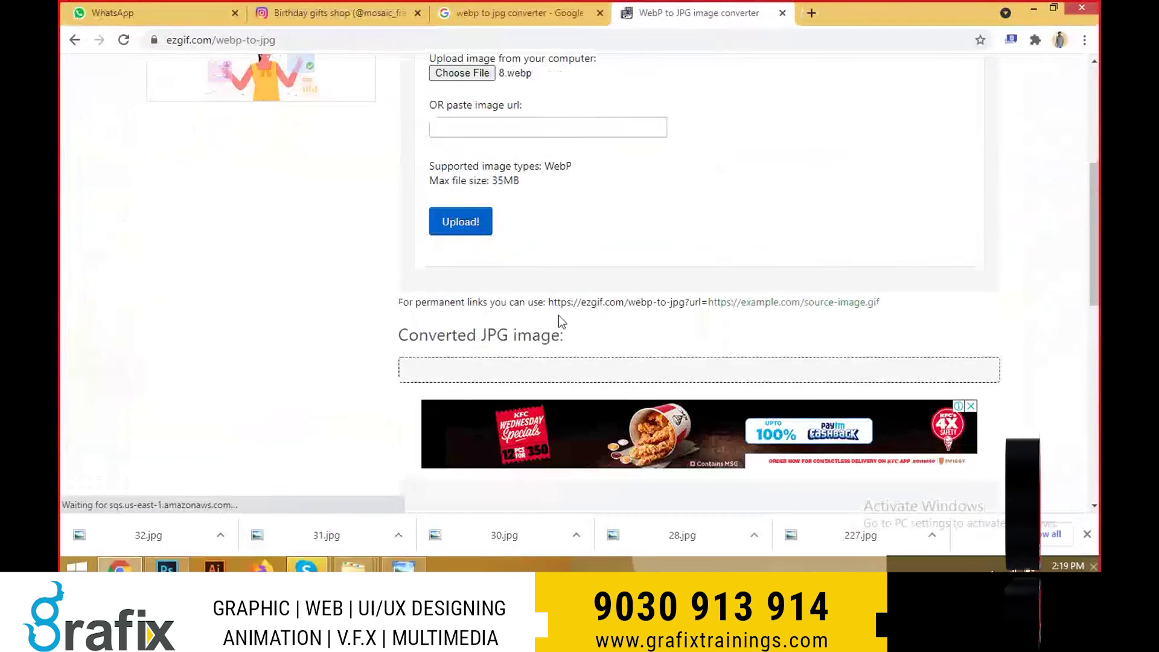
pyautogui.scroll(2, 459, 223)
pyautogui.scroll(2, 573, 175)
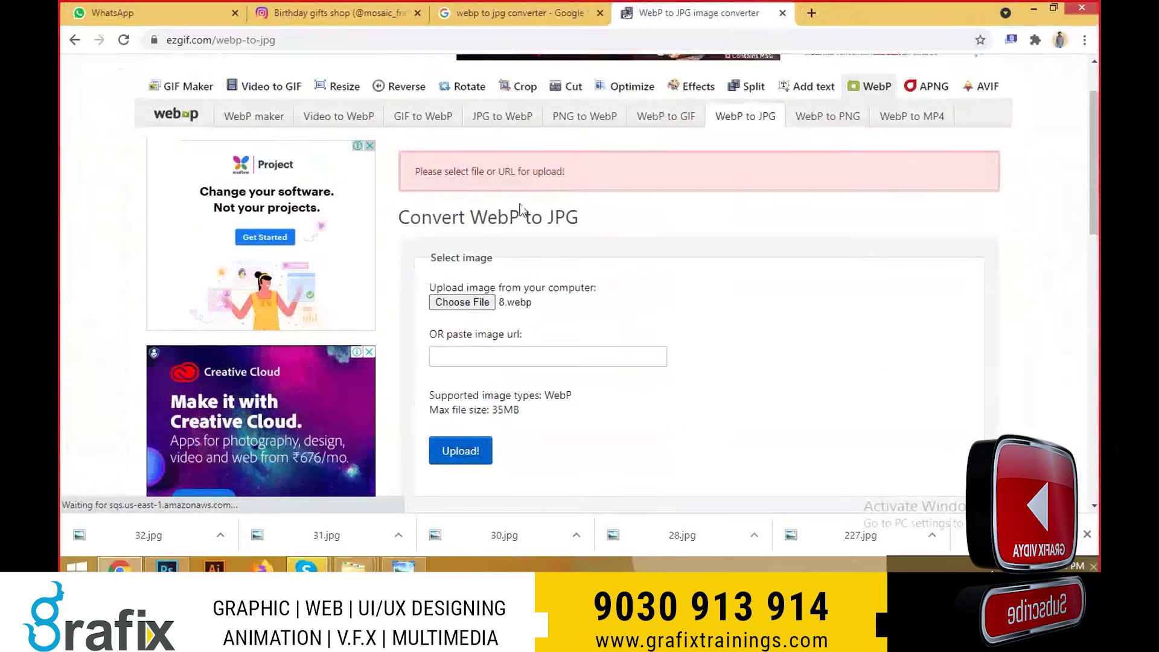
pyautogui.scroll(-1, 543, 241)
pyautogui.click(460, 374)
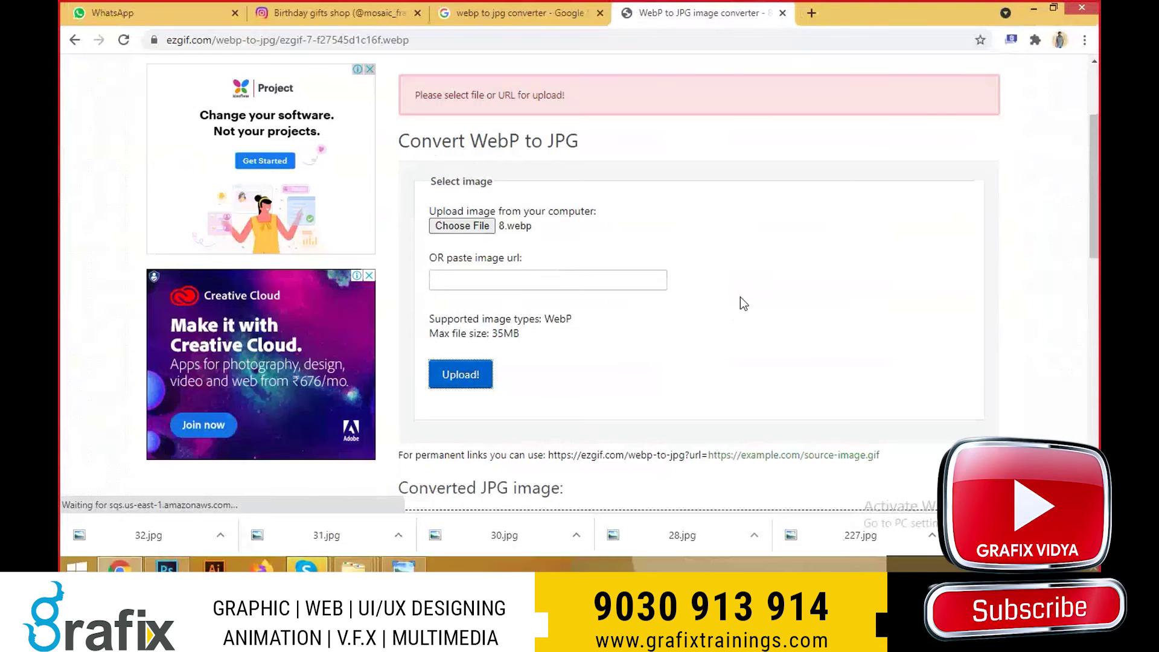
# - Raise JPG quality from 85 to 100 and convert the image to JPG
pyautogui.scroll(-5, 742, 294)
pyautogui.scroll(1, 744, 294)
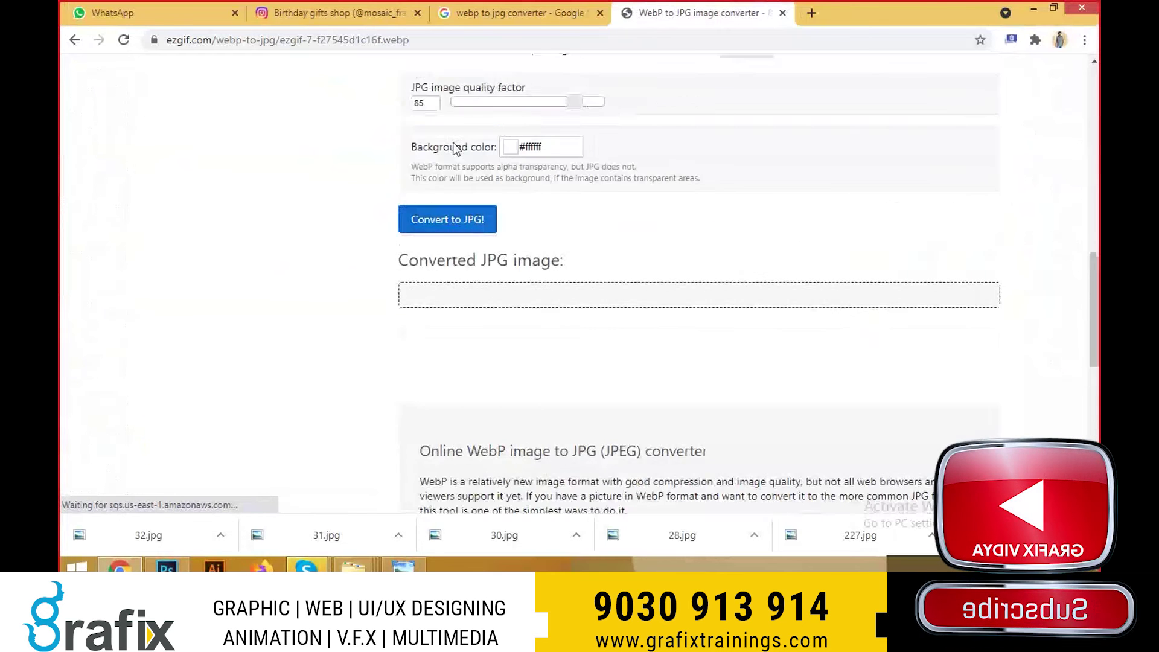
pyautogui.scroll(3, 498, 274)
pyautogui.moveTo(576, 250); pyautogui.dragTo(606, 252)
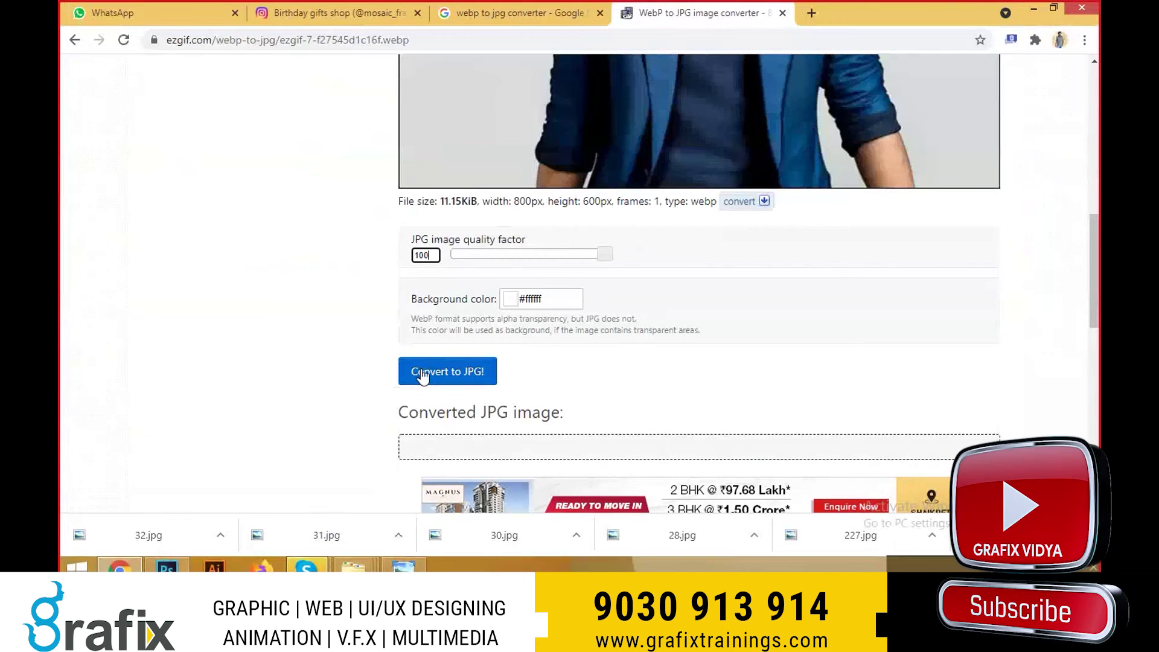
pyautogui.click(437, 370)
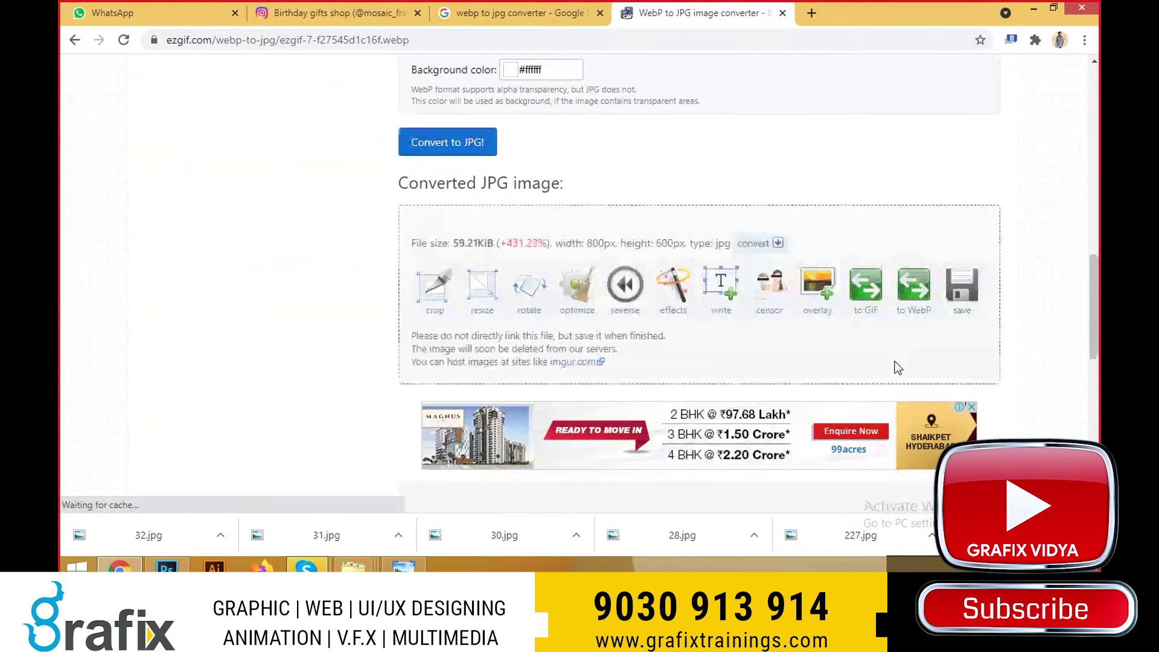
# - Open the converted JPG in a new tab and save it to Downloads under an edited name
pyautogui.scroll(-5, 703, 246)
pyautogui.rightClick(700, 237)
pyautogui.click(733, 246)
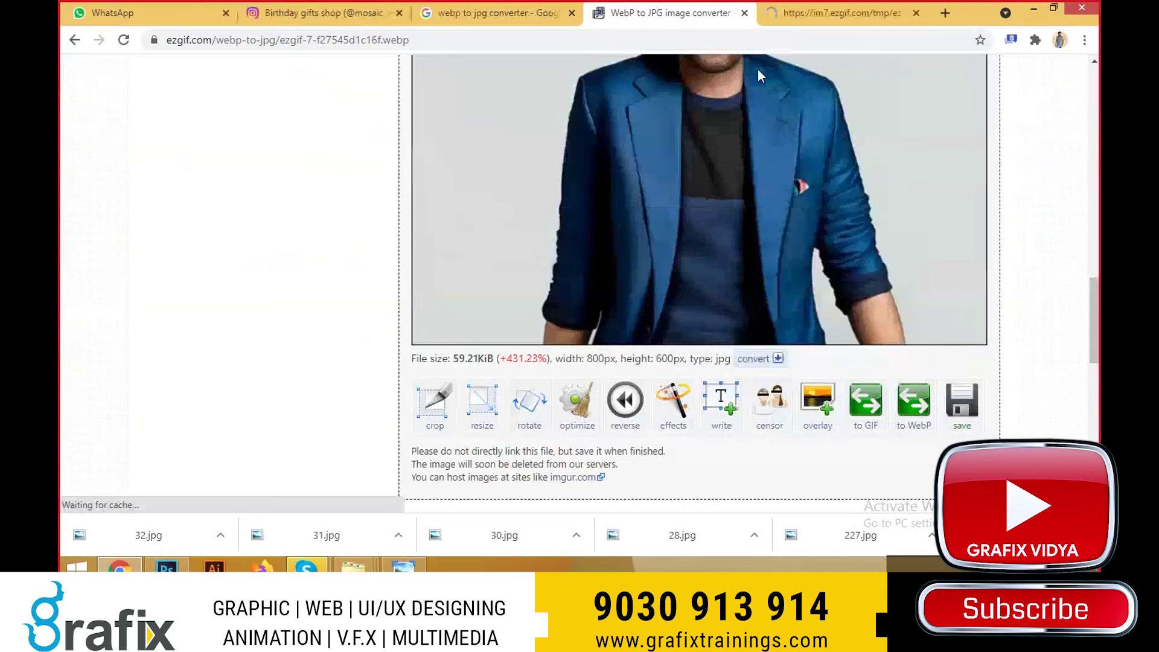
pyautogui.hotkey('ctrl', 'Tab')
pyautogui.rightClick(690, 172)
pyautogui.click(728, 200)
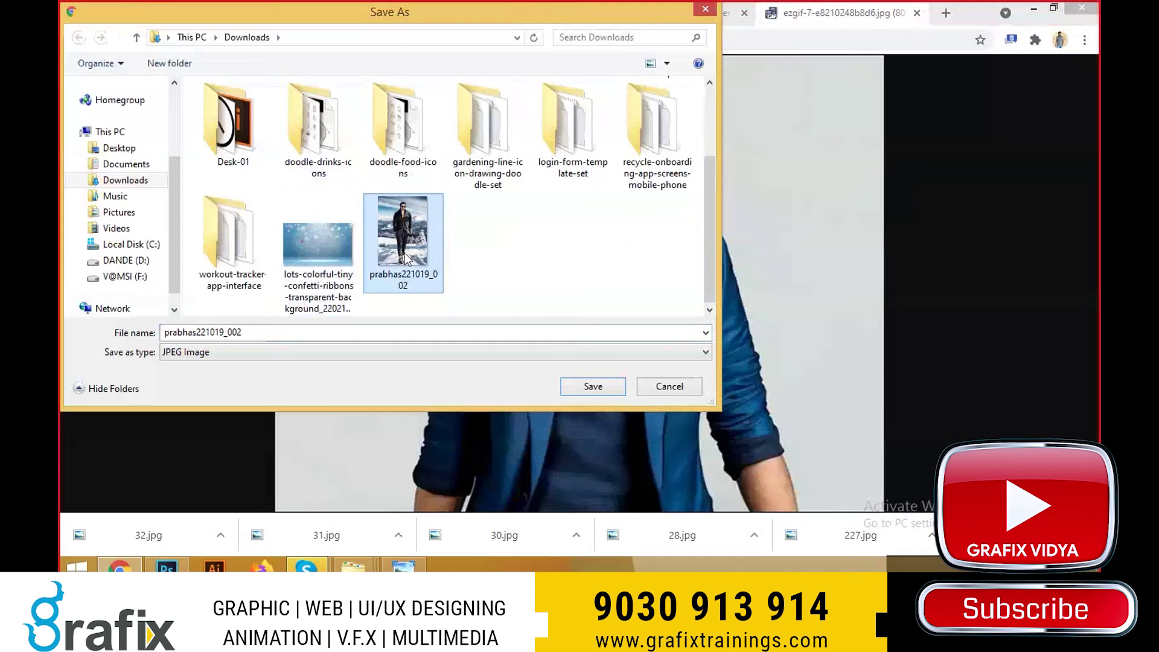
pyautogui.click(584, 387)
pyautogui.click(676, 290)
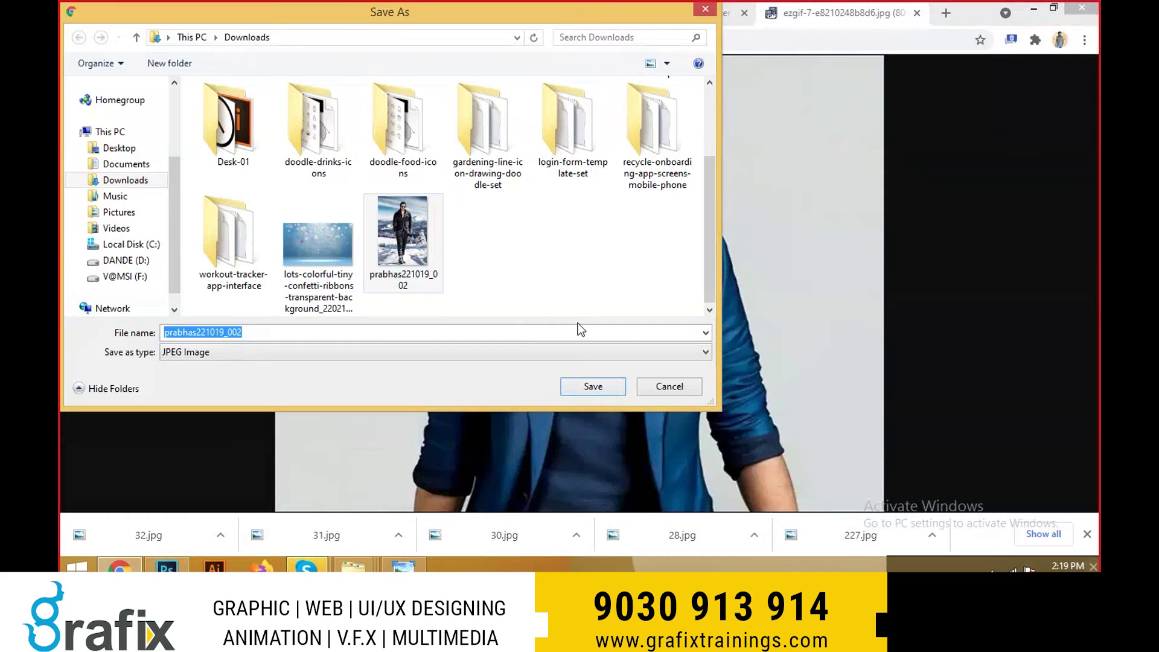
pyautogui.click(522, 333)
pyautogui.write('-1')
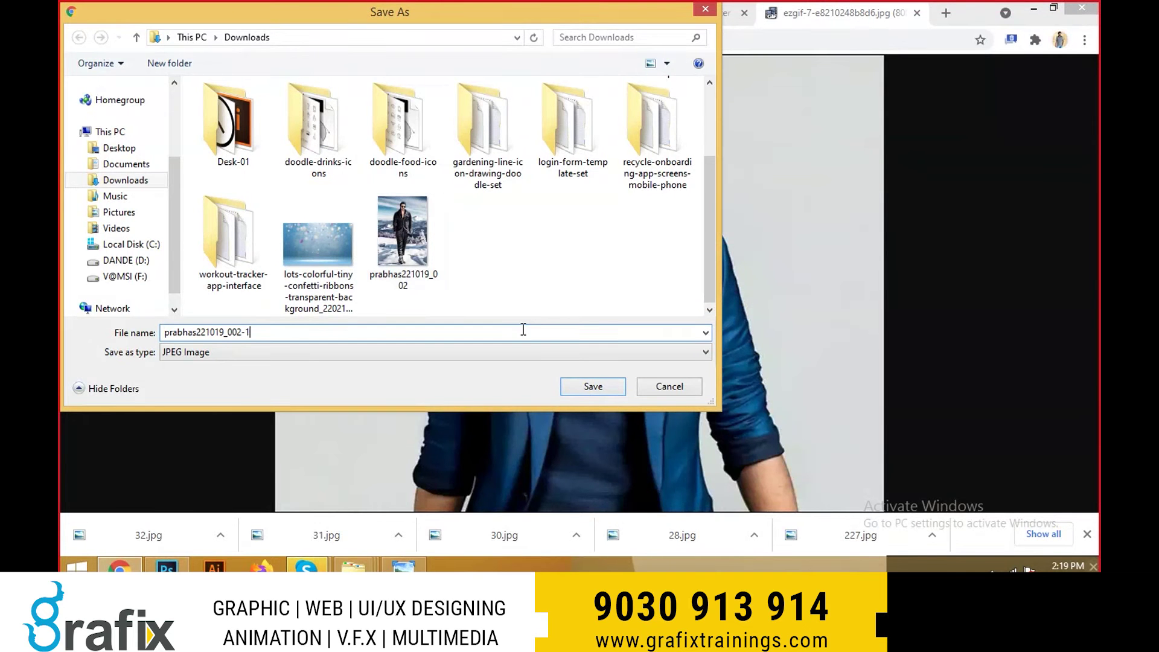
pyautogui.press('Return')
pyautogui.hotkey('ctrl', 'w')
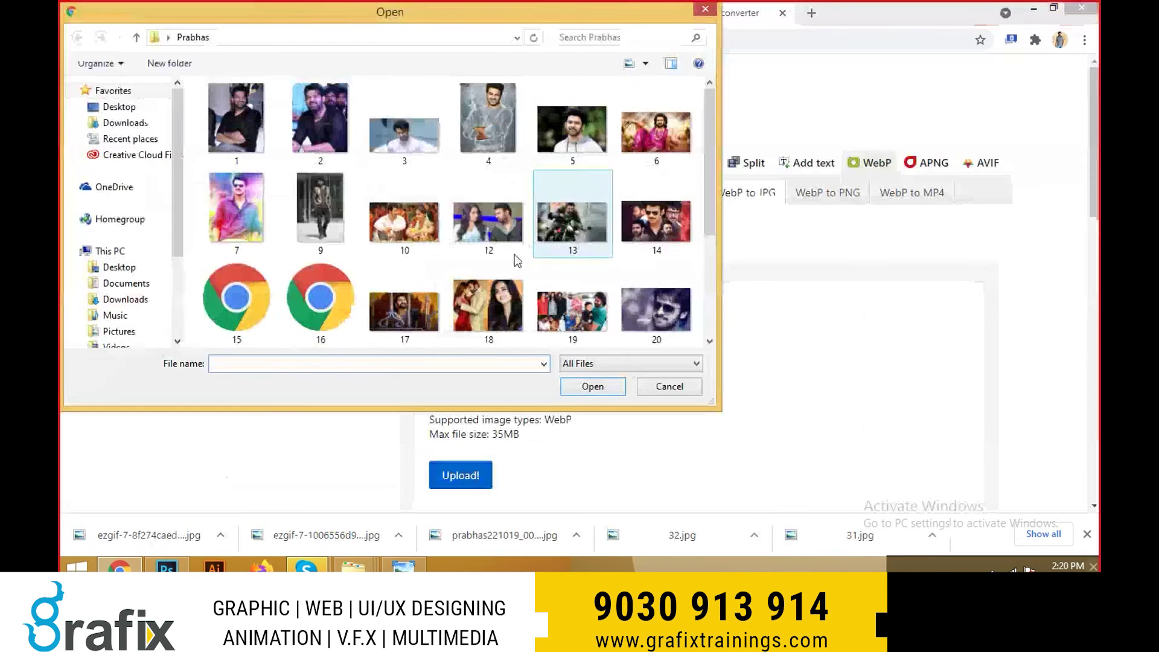
# - Delete file 15 and choose 16.webp from the Prabhas folder as the upload
pyautogui.rightClick(235, 296)
pyautogui.click(318, 507)
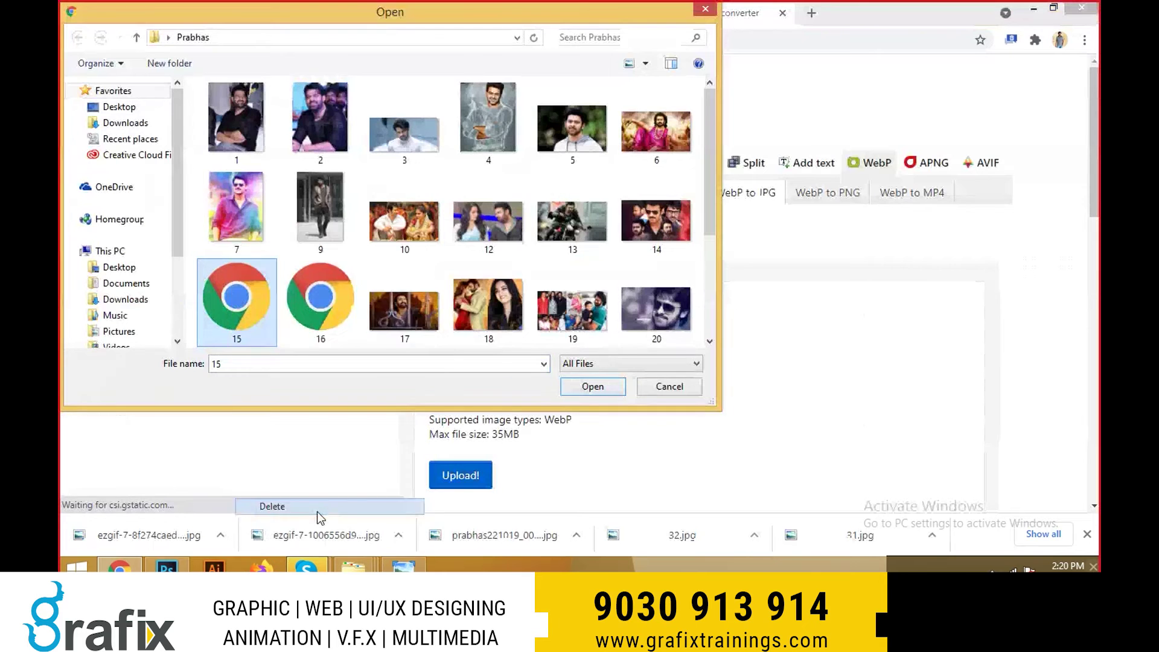
pyautogui.scroll(-2, 251, 307)
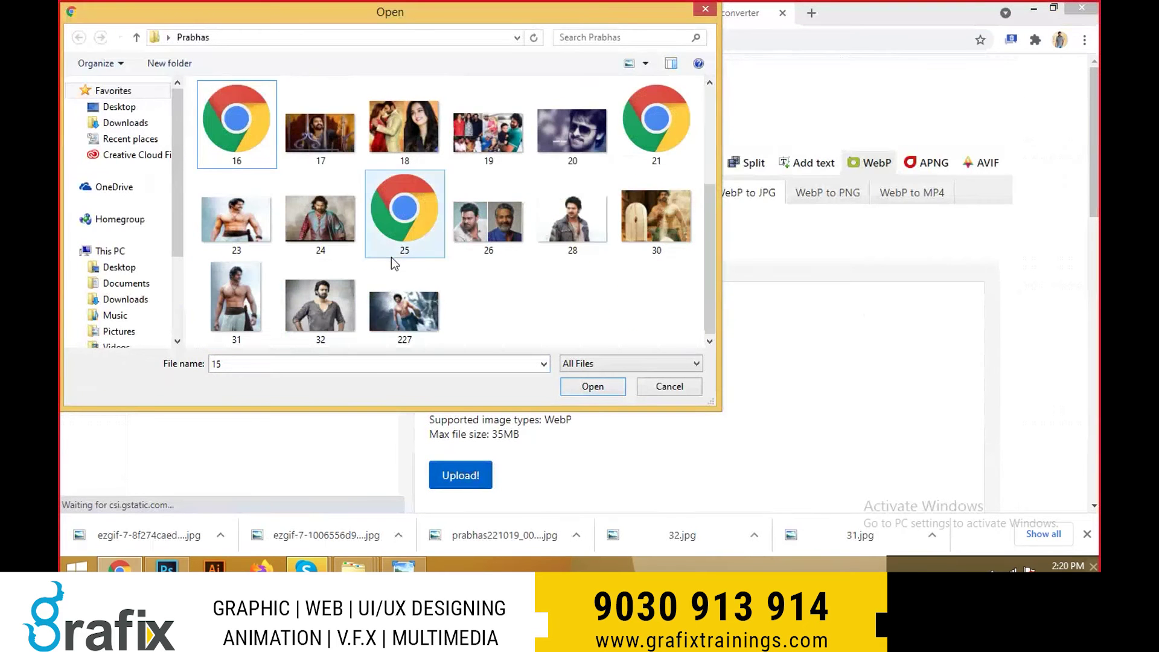
pyautogui.doubleClick(270, 129)
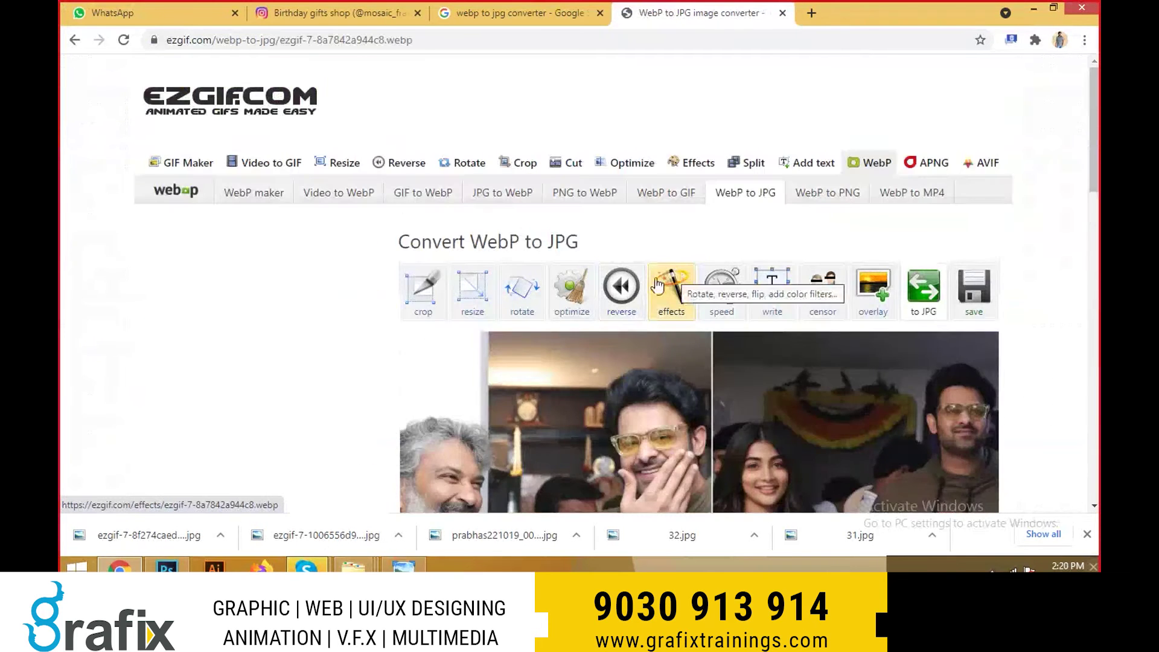
# - Open the converted 16 JPG in its own browser tab
pyautogui.scroll(-4, 645, 347)
pyautogui.scroll(-2, 645, 347)
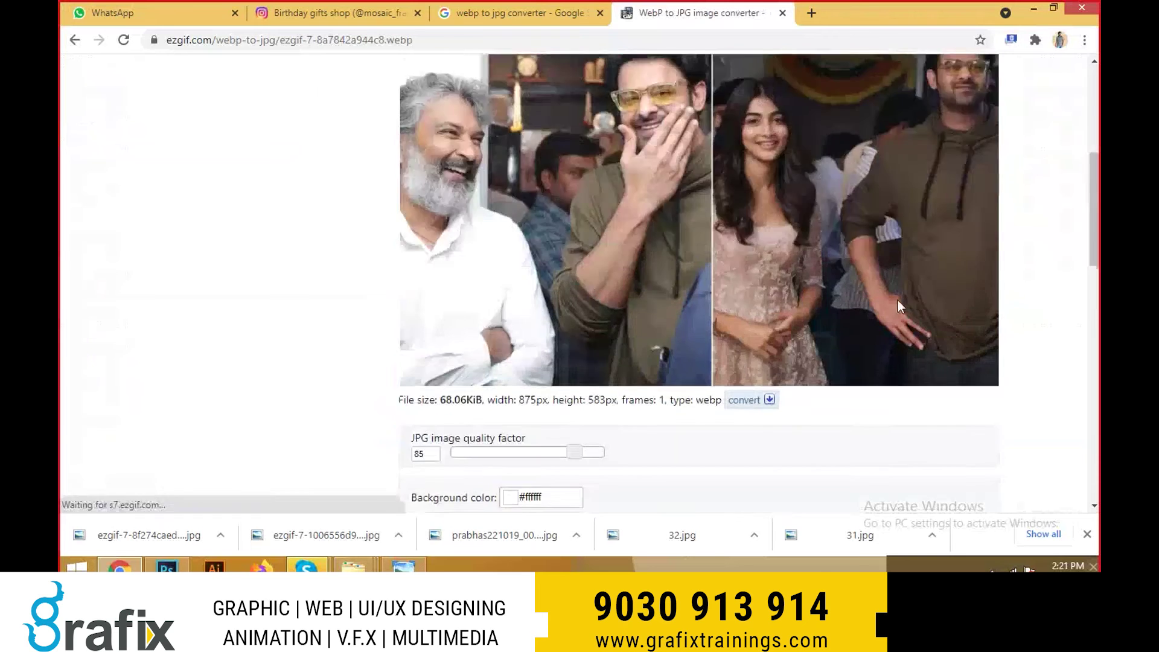
pyautogui.scroll(-5, 895, 305)
pyautogui.scroll(-5, 846, 305)
pyautogui.scroll(3, 620, 286)
pyautogui.scroll(3, 619, 286)
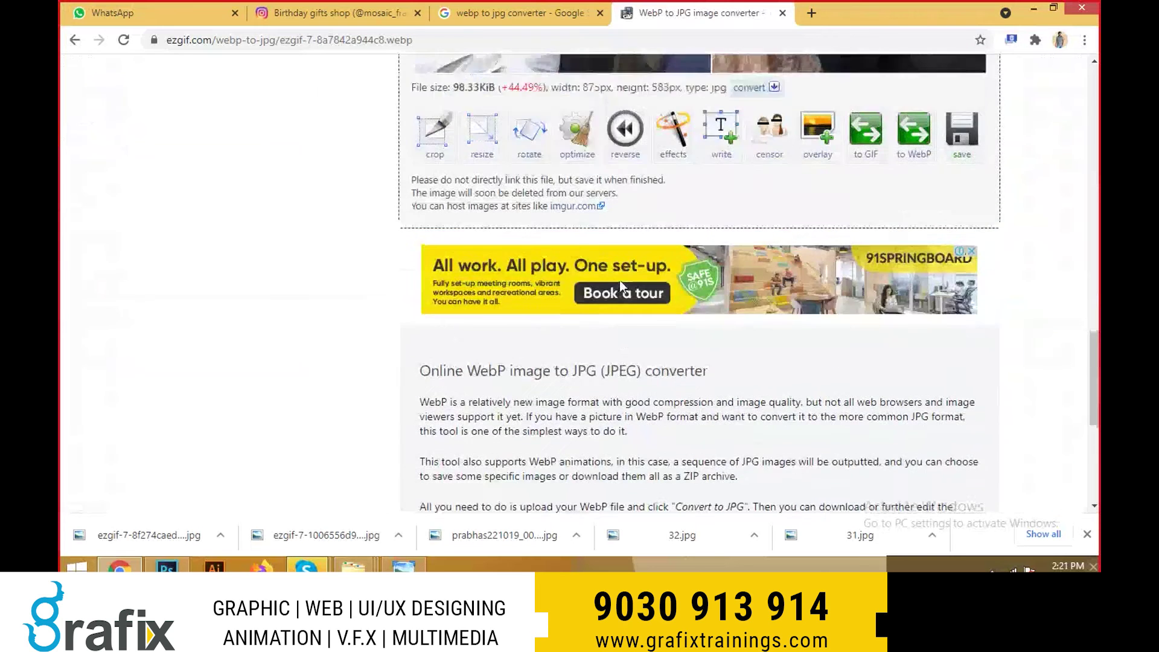
pyautogui.scroll(5, 619, 280)
pyautogui.rightClick(694, 211)
pyautogui.click(711, 222)
pyautogui.click(820, 13)
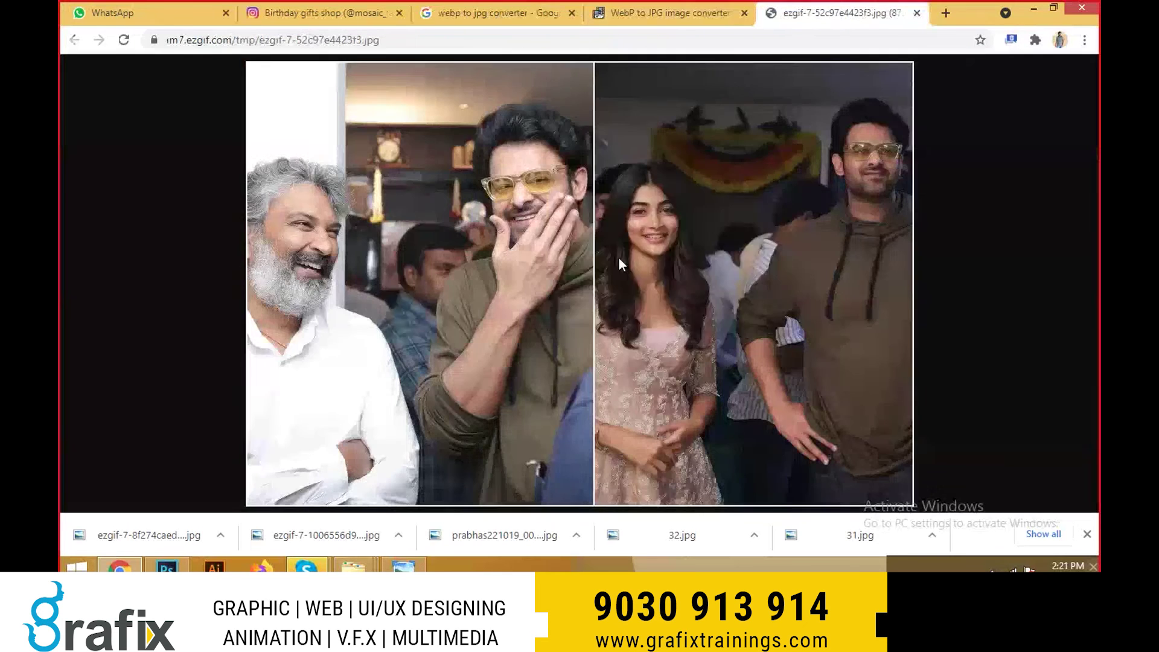
# - Save the converted JPG to the computer and reveal the Windows desktop
pyautogui.rightClick(570, 189)
pyautogui.click(577, 214)
pyautogui.press('Return')
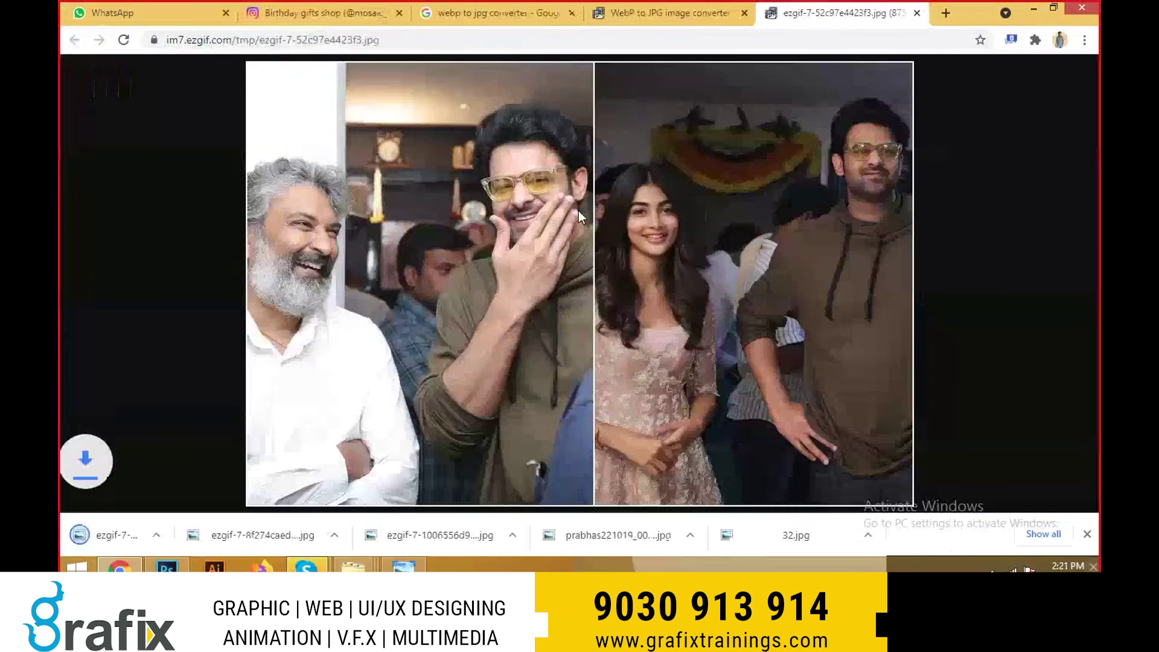
pyautogui.hotkey('ctrl', 'w')
pyautogui.scroll(-3, 602, 292)
pyautogui.press('super+d')
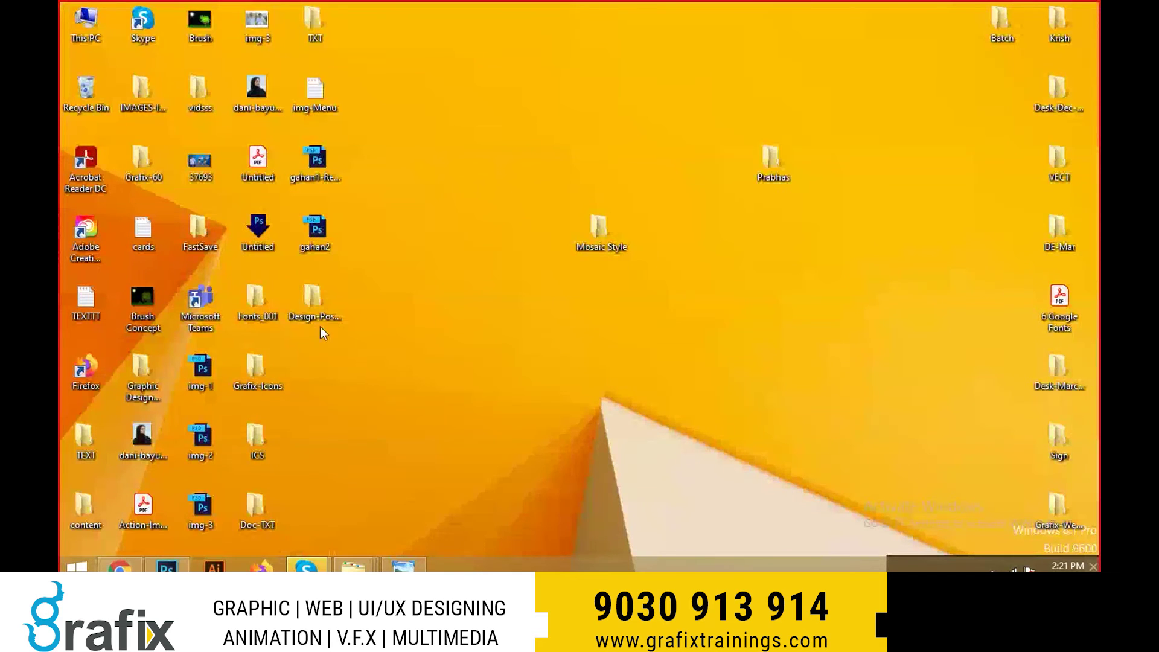
# - Delete file 25 from the Prabhas folder
pyautogui.doubleClick(784, 160)
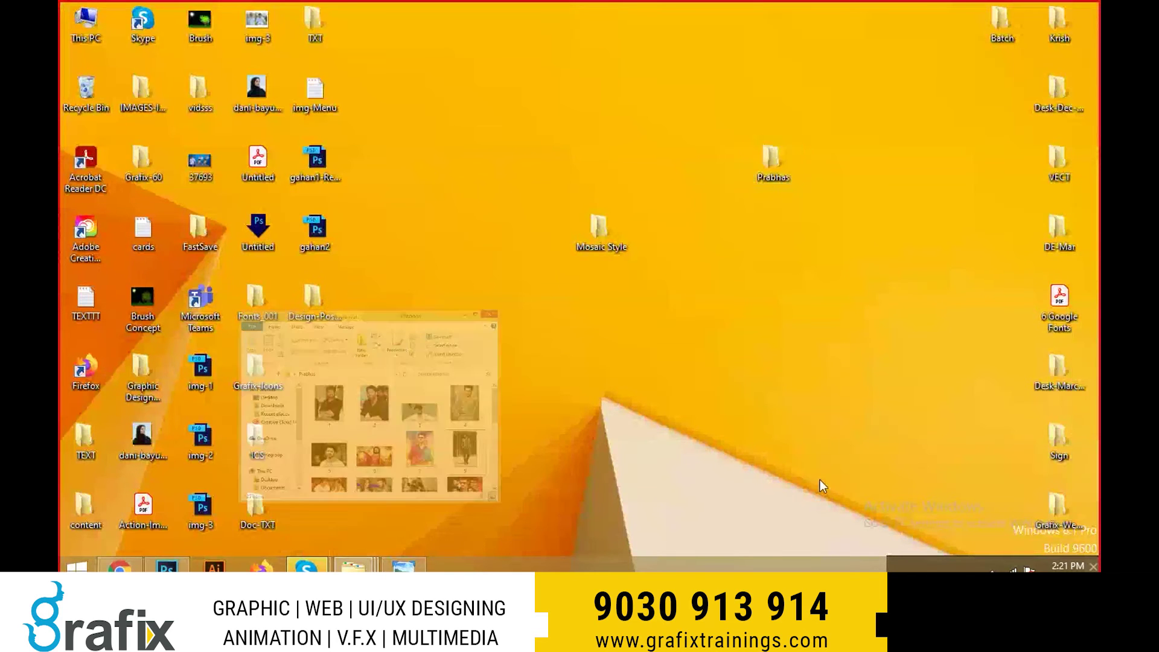
pyautogui.rightClick(820, 302)
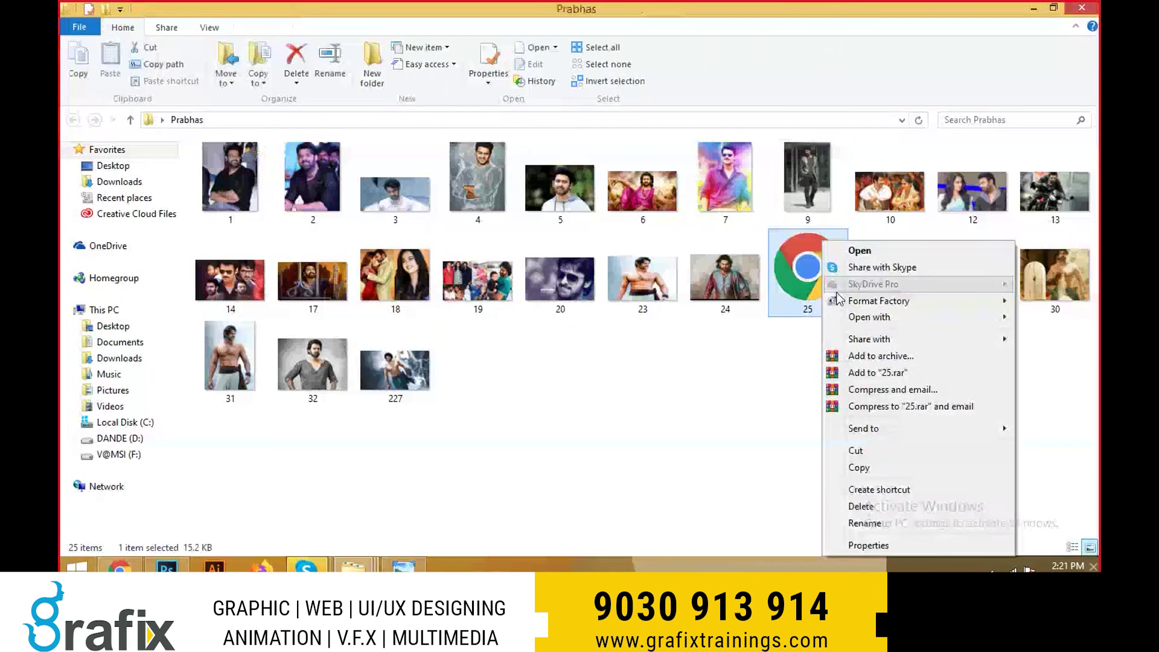
pyautogui.click(845, 506)
pyautogui.press('super+d')
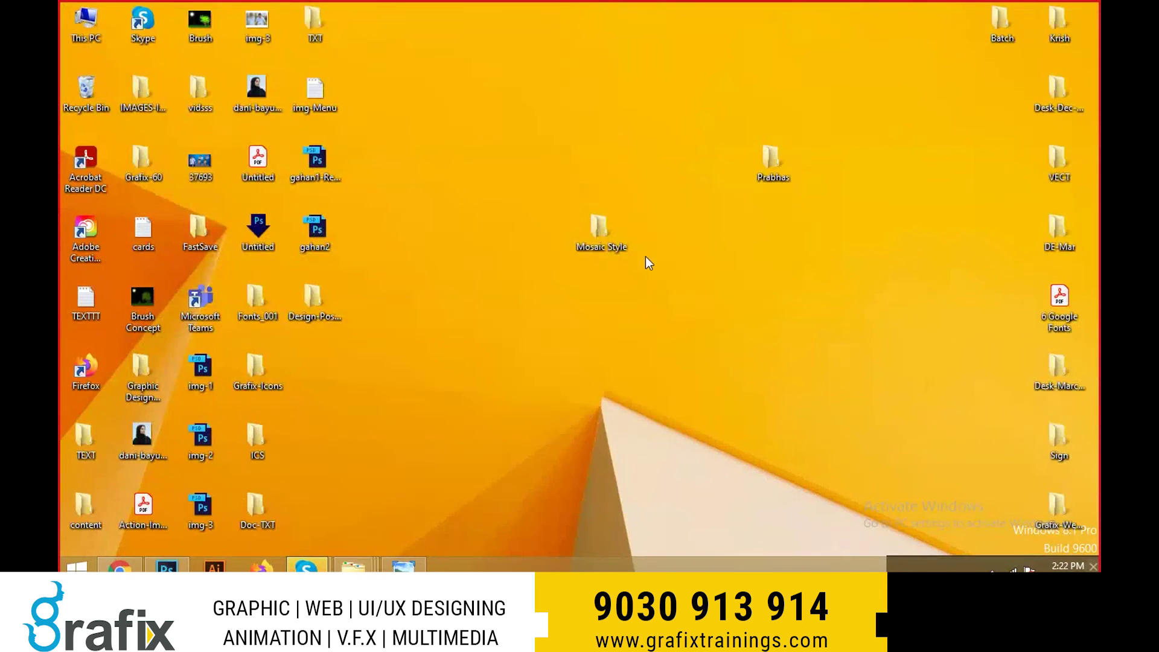
# - Select the downloaded ezgif and prabhas221019 images in the Downloads folder
pyautogui.press('super+e')
pyautogui.click(185, 272)
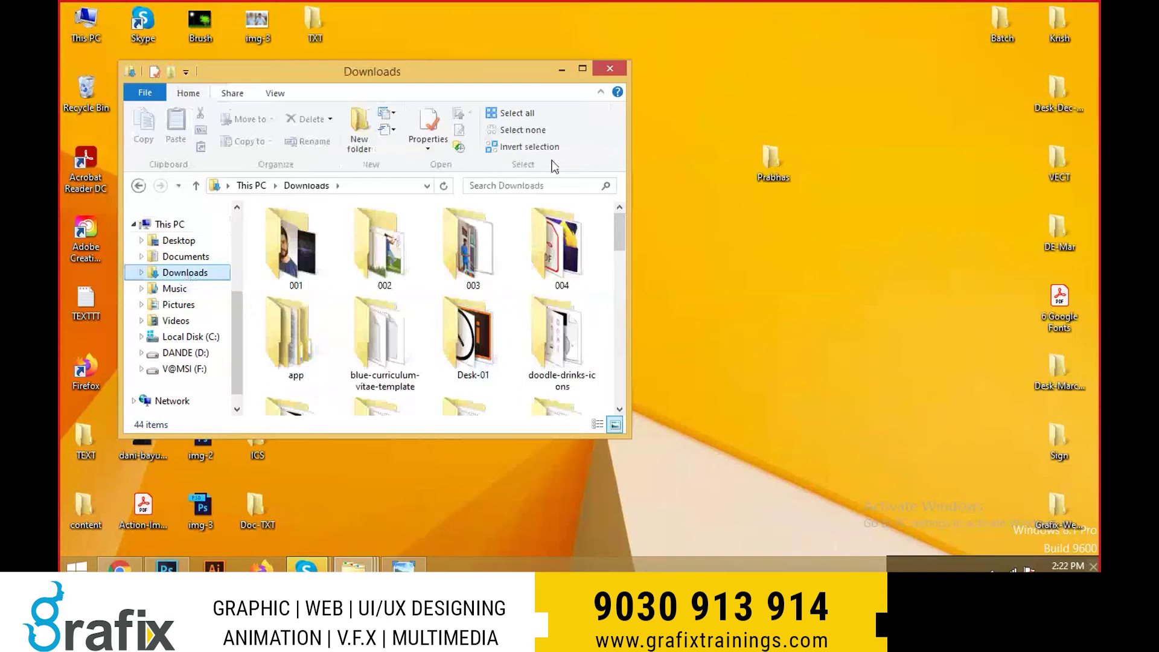
pyautogui.click(581, 71)
pyautogui.click(476, 422)
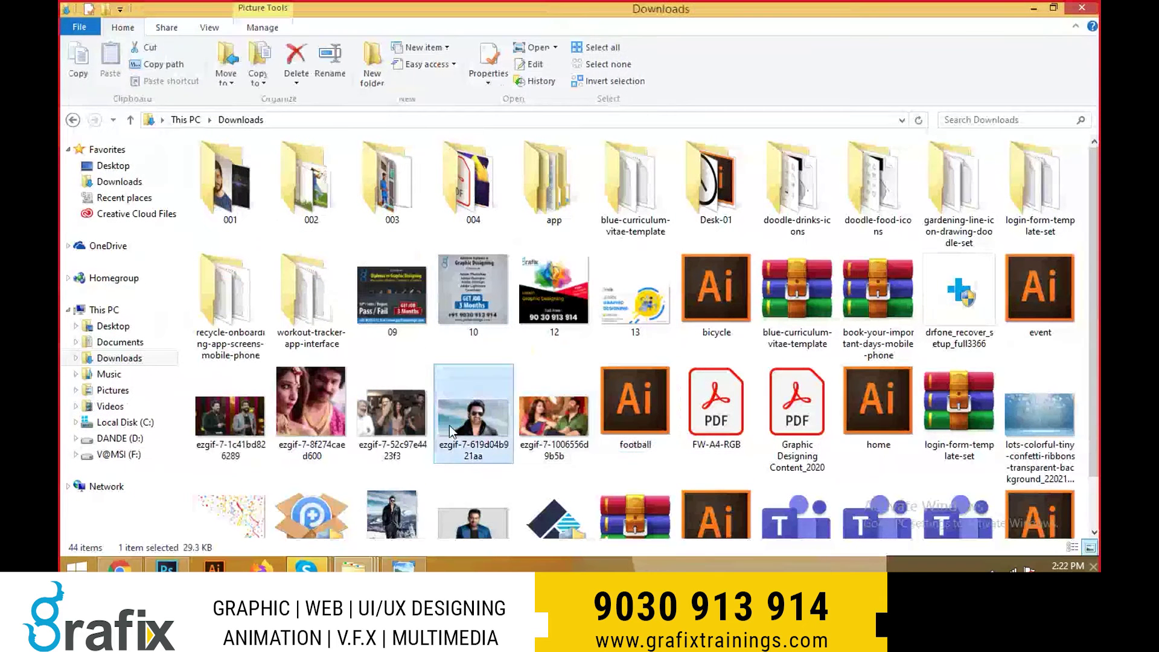
pyautogui.keyDown('ctrl'); pyautogui.click(537, 424); pyautogui.keyUp('ctrl')
pyautogui.keyDown('shift'); pyautogui.click(230, 422); pyautogui.keyUp('shift')
pyautogui.scroll(-1, 230, 423)
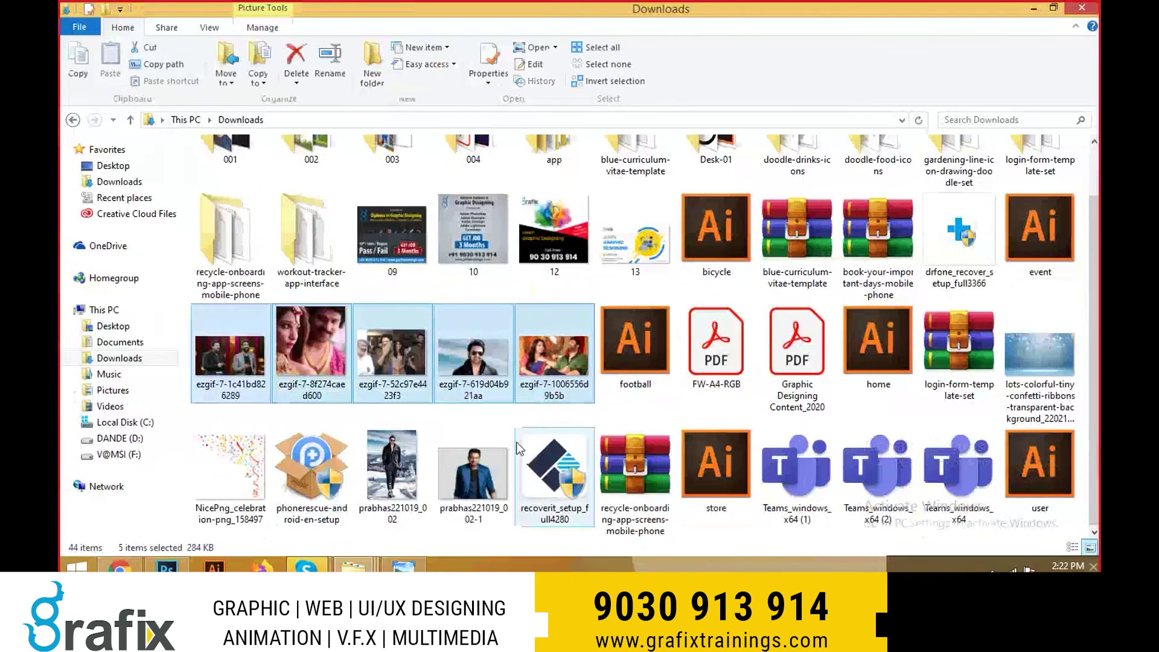
pyautogui.keyDown('ctrl'); pyautogui.click(474, 474); pyautogui.keyUp('ctrl')
pyautogui.press('super+d')
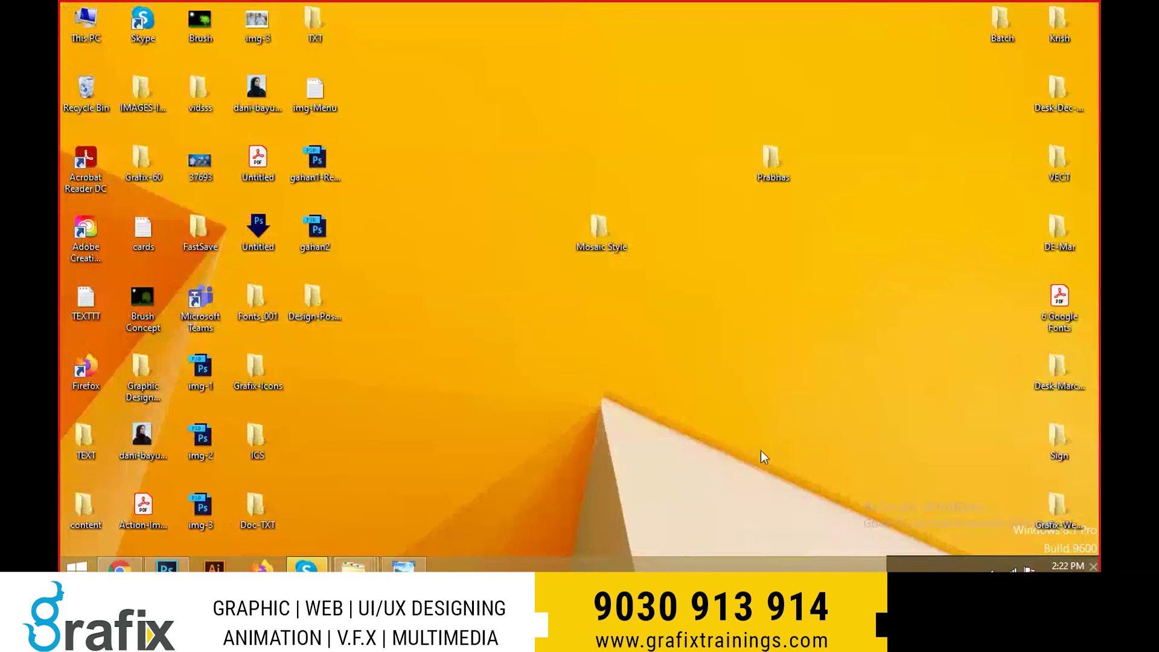
# - Open the Prabhas folder full-screen with the moved images inside
pyautogui.doubleClick(597, 241)
pyautogui.hotkey('alt', 'space')
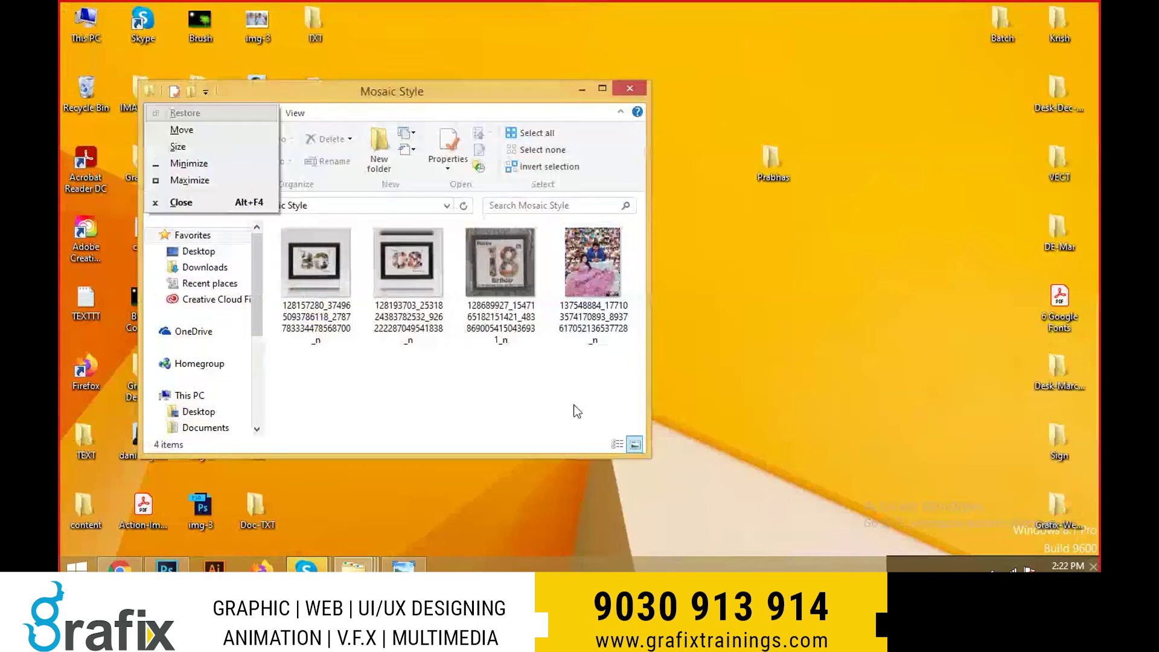
pyautogui.press('x')
pyautogui.press('super+d')
pyautogui.doubleClick(770, 175)
pyautogui.hotkey('alt', 'space')
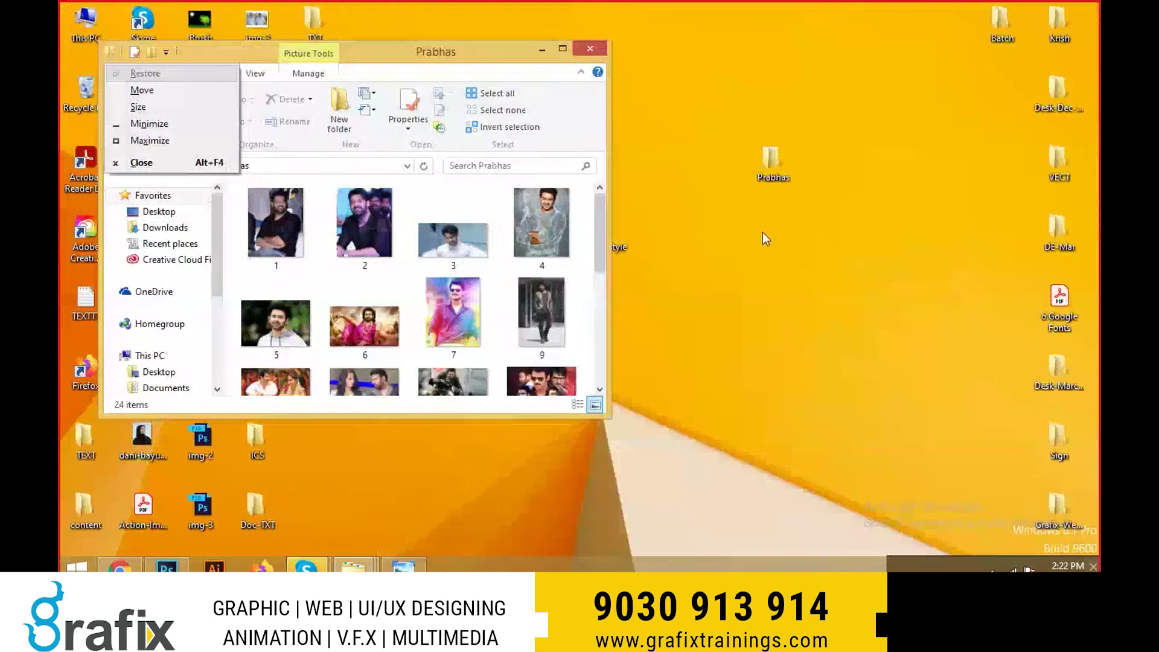
pyautogui.press('x')
pyautogui.moveTo(929, 423); pyautogui.dragTo(362, 337)
pyautogui.click(511, 495)
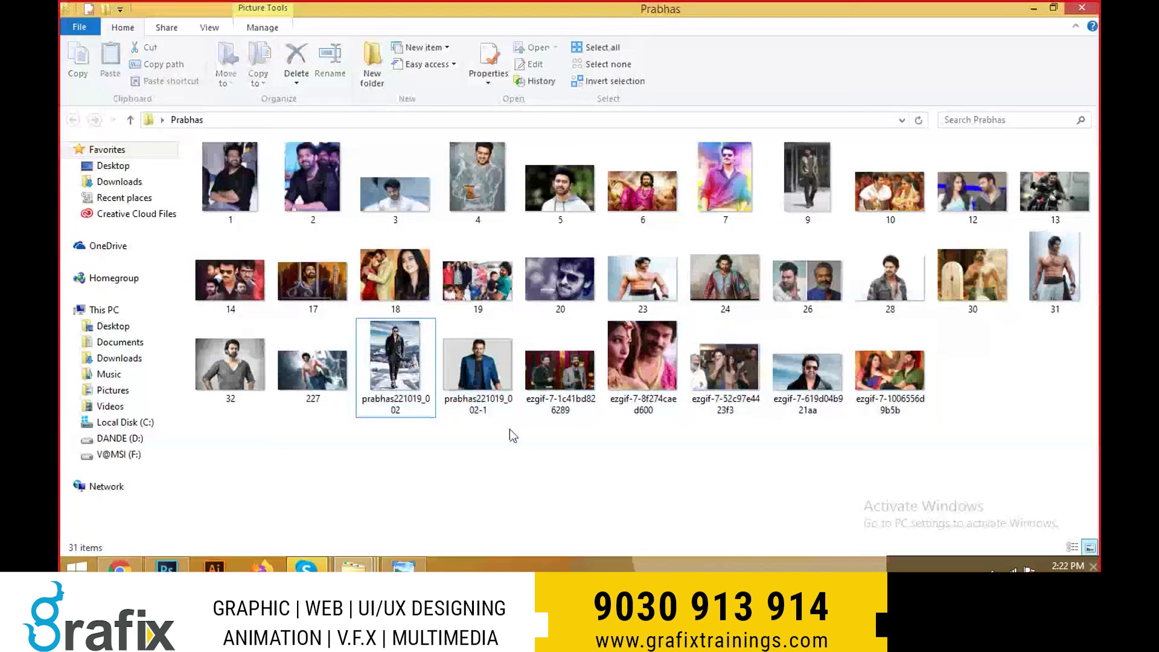
# - Rename image 227 to 27 and the first ezgif images to 11 and 15
pyautogui.click(295, 371)
pyautogui.press('F2')
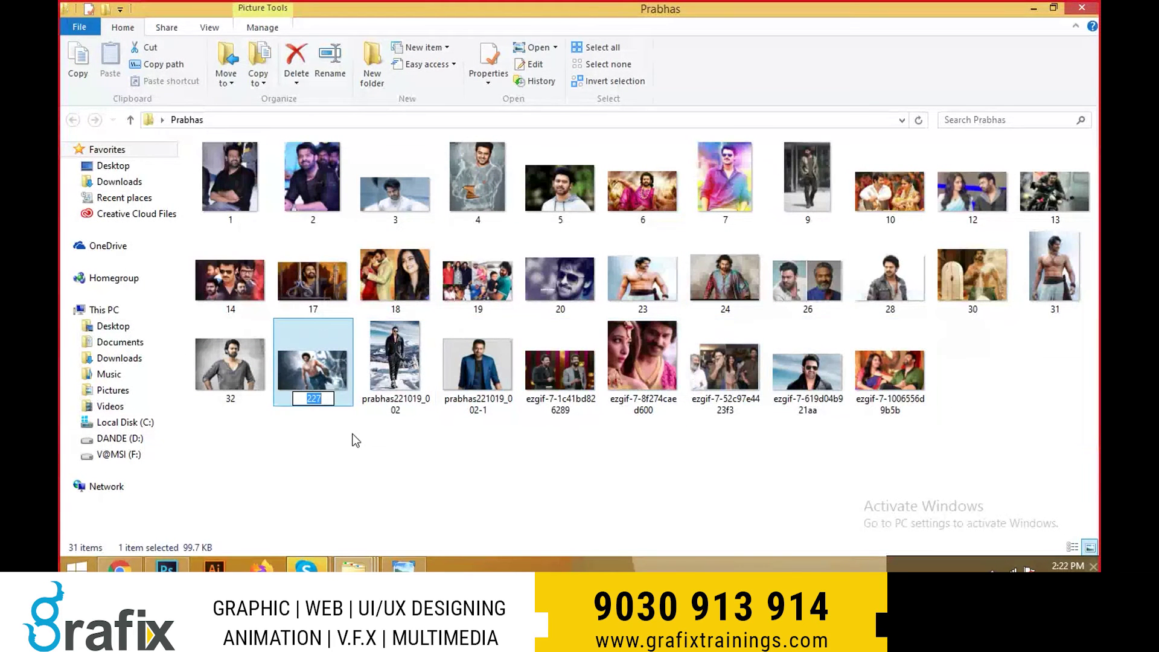
pyautogui.write('27')
pyautogui.click(355, 441)
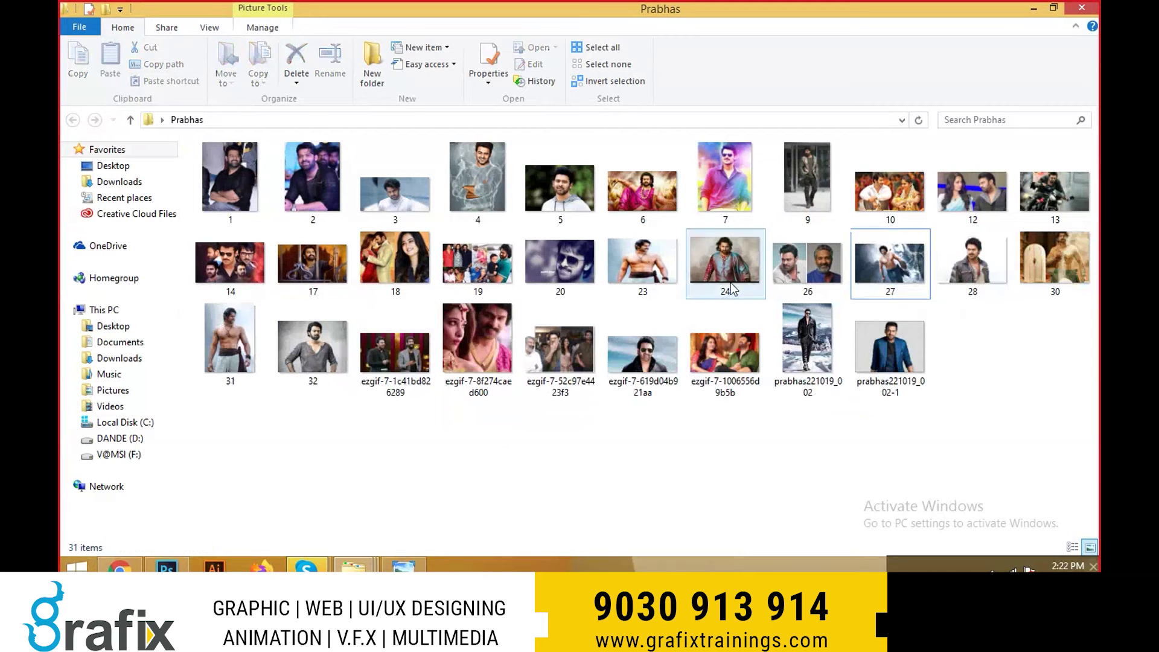
pyautogui.click(405, 391)
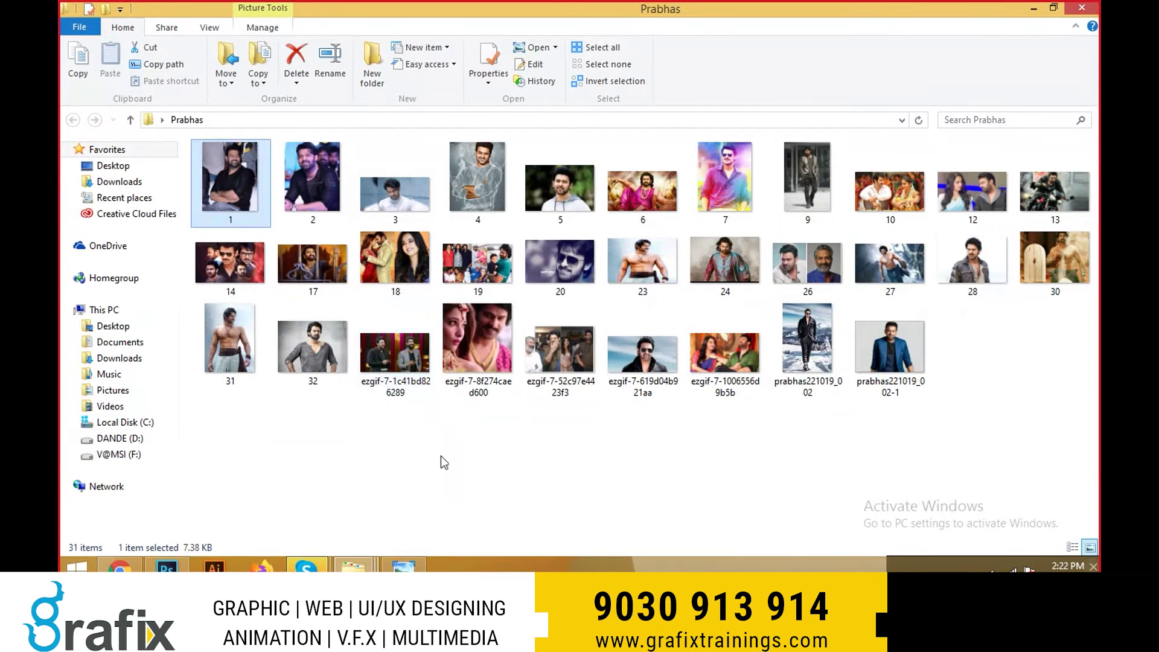
pyautogui.press('F2')
pyautogui.write('11')
pyautogui.press('Return')
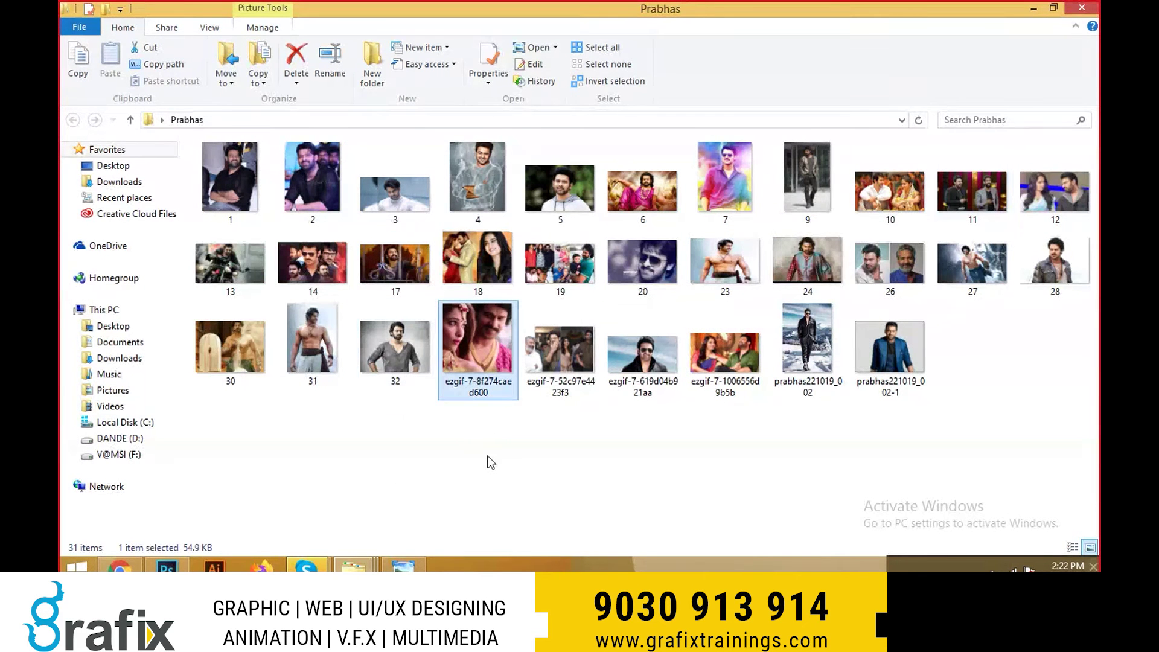
pyautogui.write('15')
pyautogui.press('Return')
# - Rename the remaining ezgif images to 16, 21 and 22
pyautogui.click(547, 363)
pyautogui.press('F2')
pyautogui.write('16')
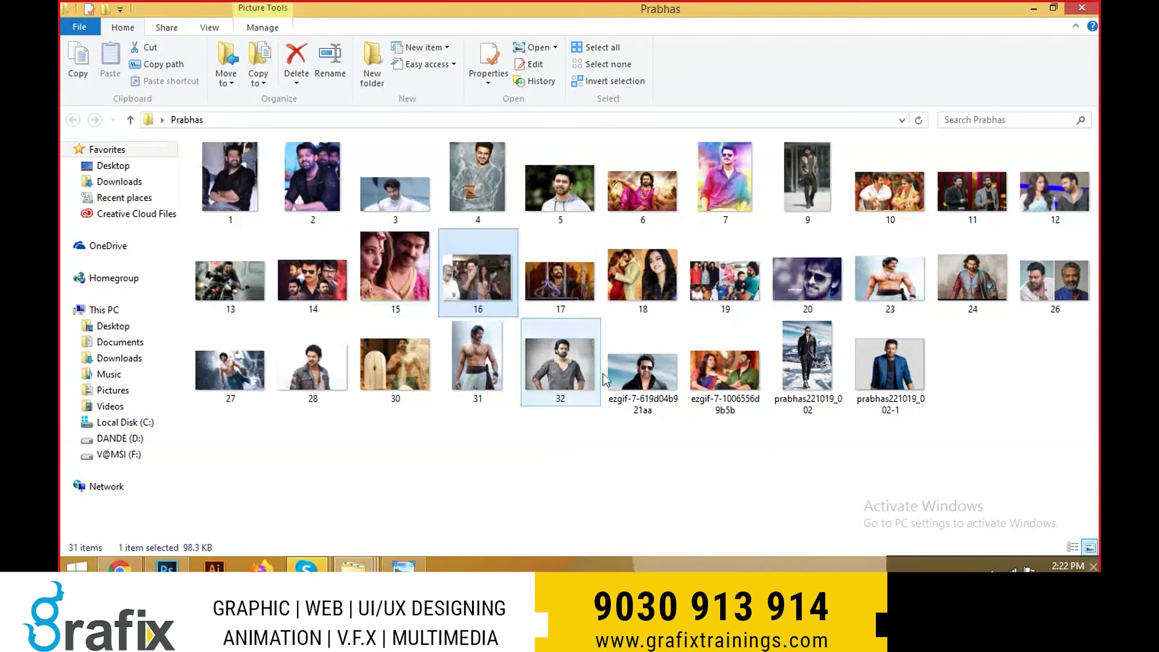
pyautogui.click(649, 377)
pyautogui.press('F2')
pyautogui.write('21')
pyautogui.press('Return')
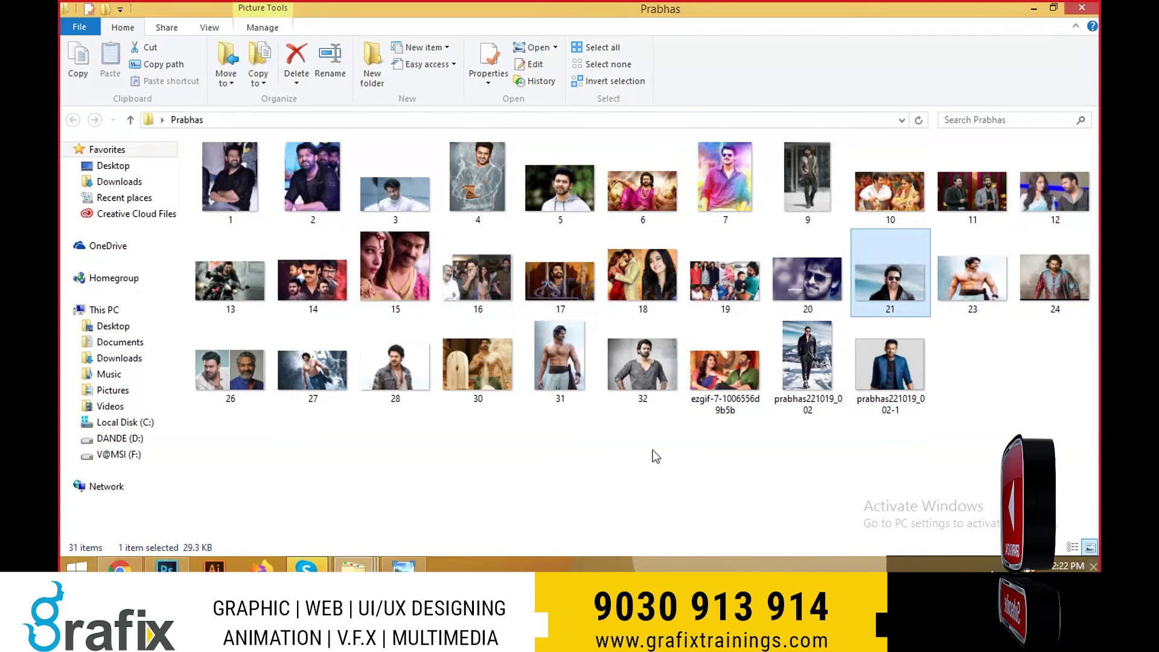
pyautogui.click(717, 369)
pyautogui.press('F2')
pyautogui.write('22')
pyautogui.press('Return')
# - Rename prabhas221019_002 to 25 and prabhas221019_002-1 to 33
pyautogui.click(812, 365)
pyautogui.press('F2')
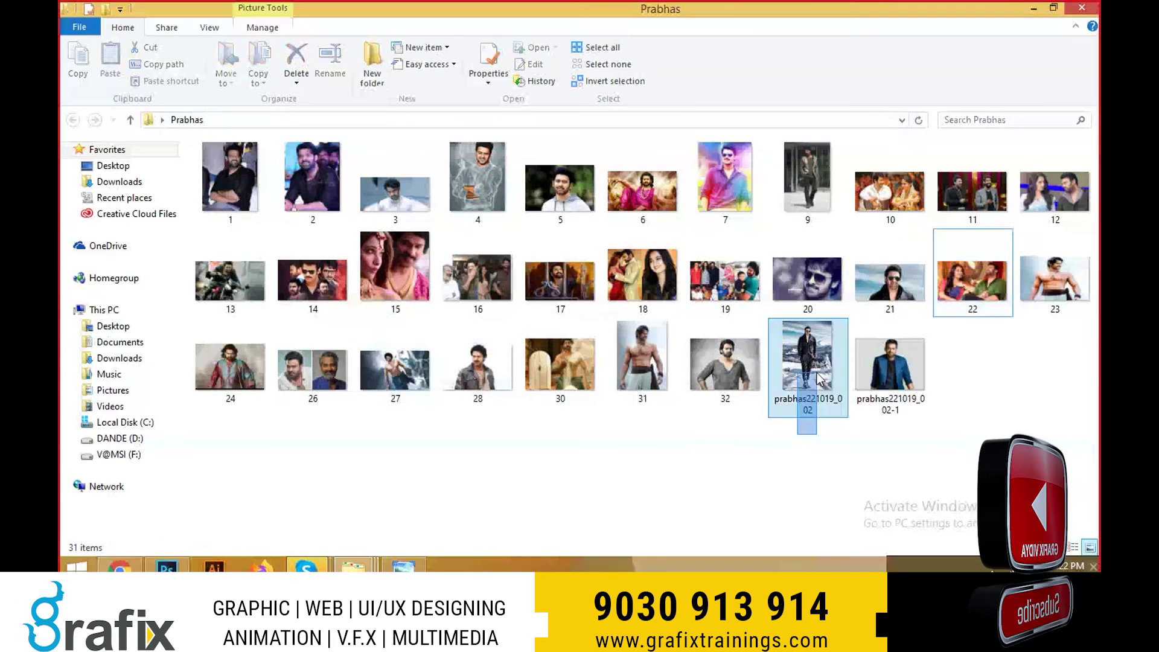
pyautogui.write('25')
pyautogui.press('Return')
pyautogui.click(896, 371)
pyautogui.press('F2')
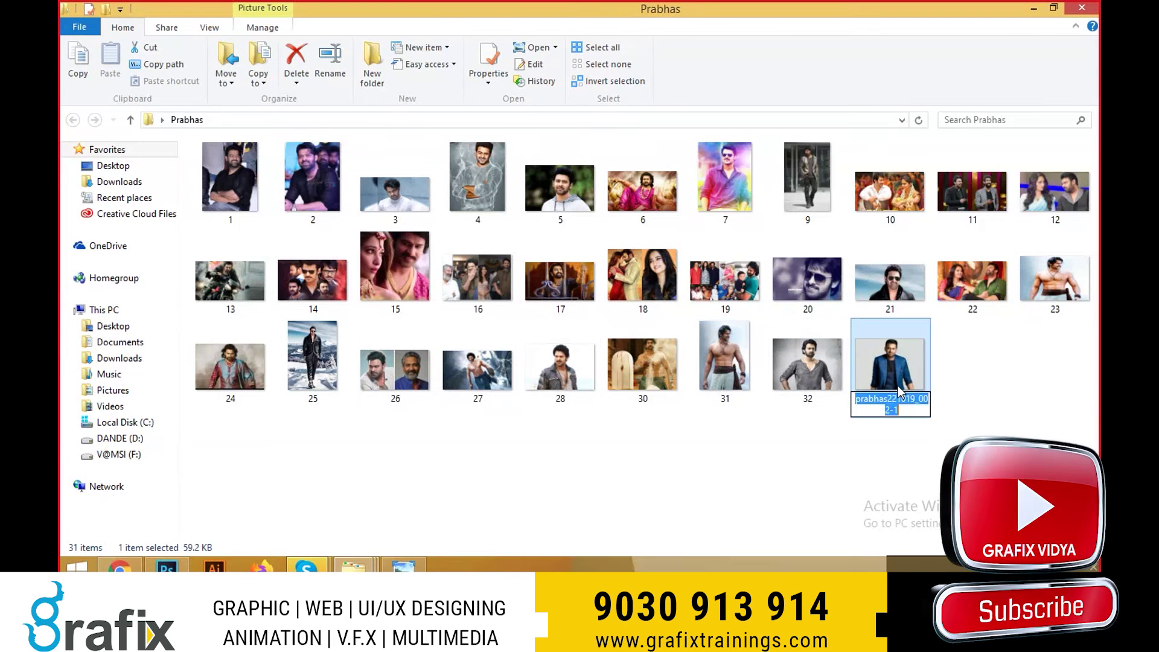
pyautogui.write('2')
pyautogui.press('BackSpace')
pyautogui.write('33')
pyautogui.press('Return')
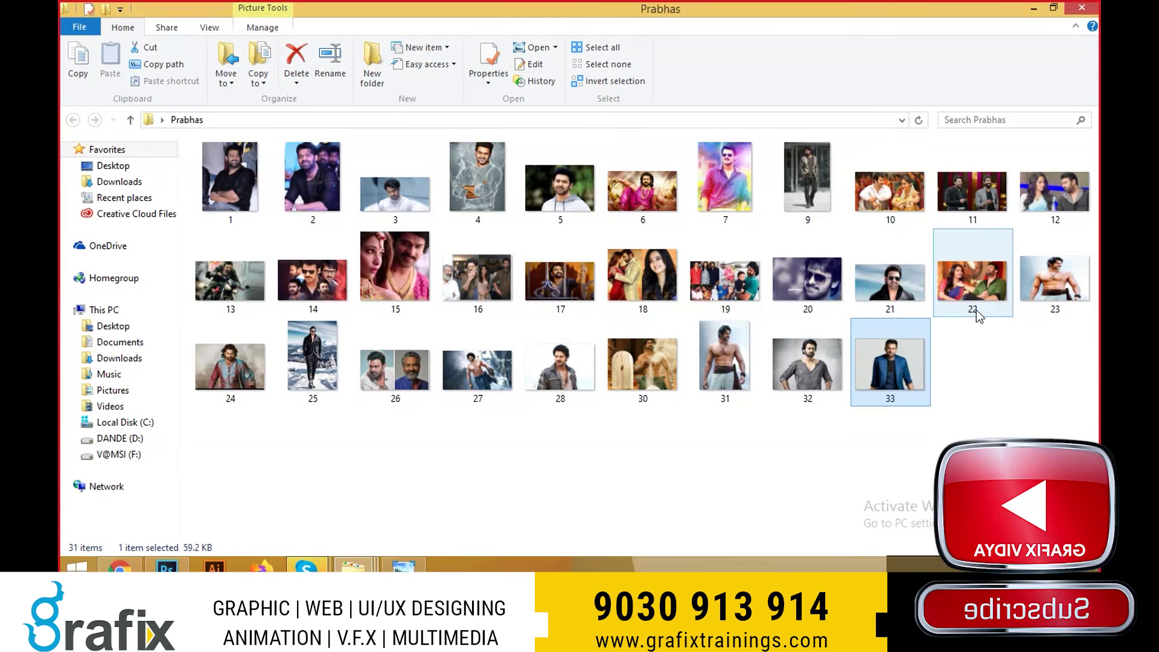
pyautogui.moveTo(1086, 435); pyautogui.dragTo(191, 139)
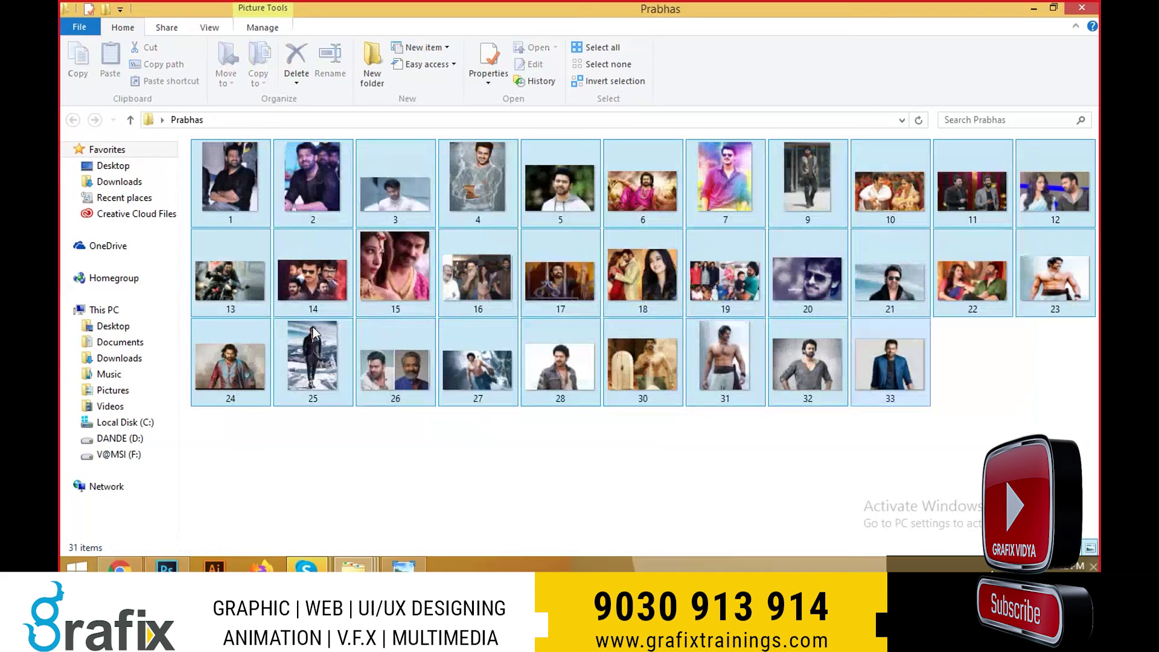
pyautogui.click(480, 434)
pyautogui.click(167, 567)
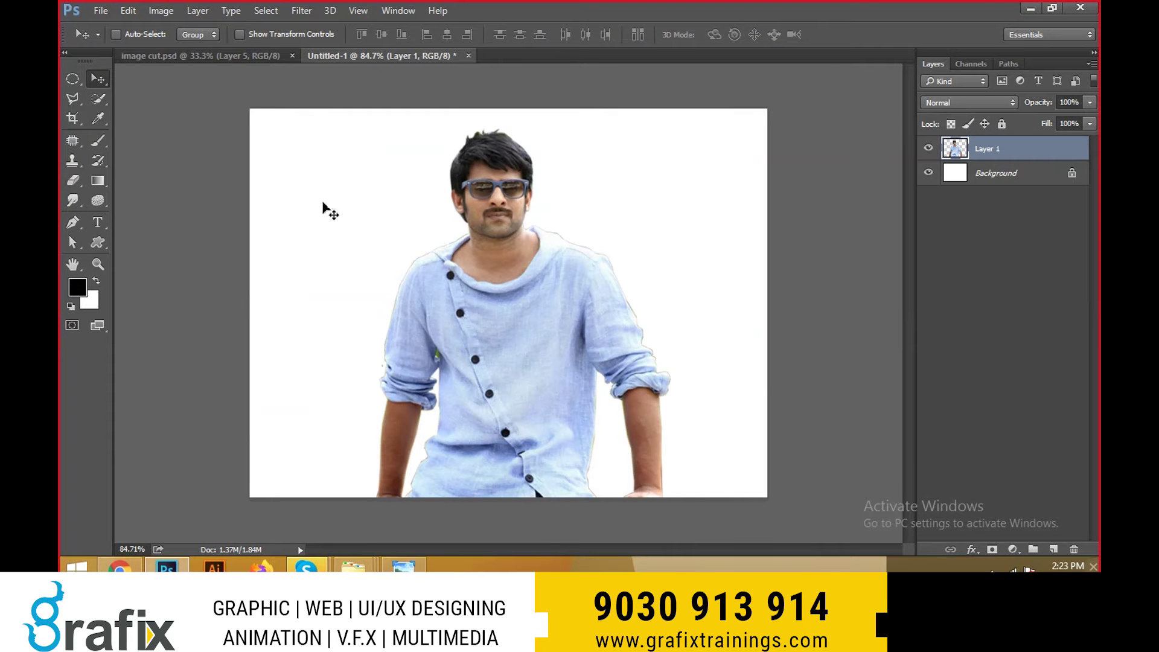
# - Create a new 4 × 5 inch, 100 pixels/inch document and paste the cut-out photo into it
pyautogui.hotkey('ctrl', 'n')
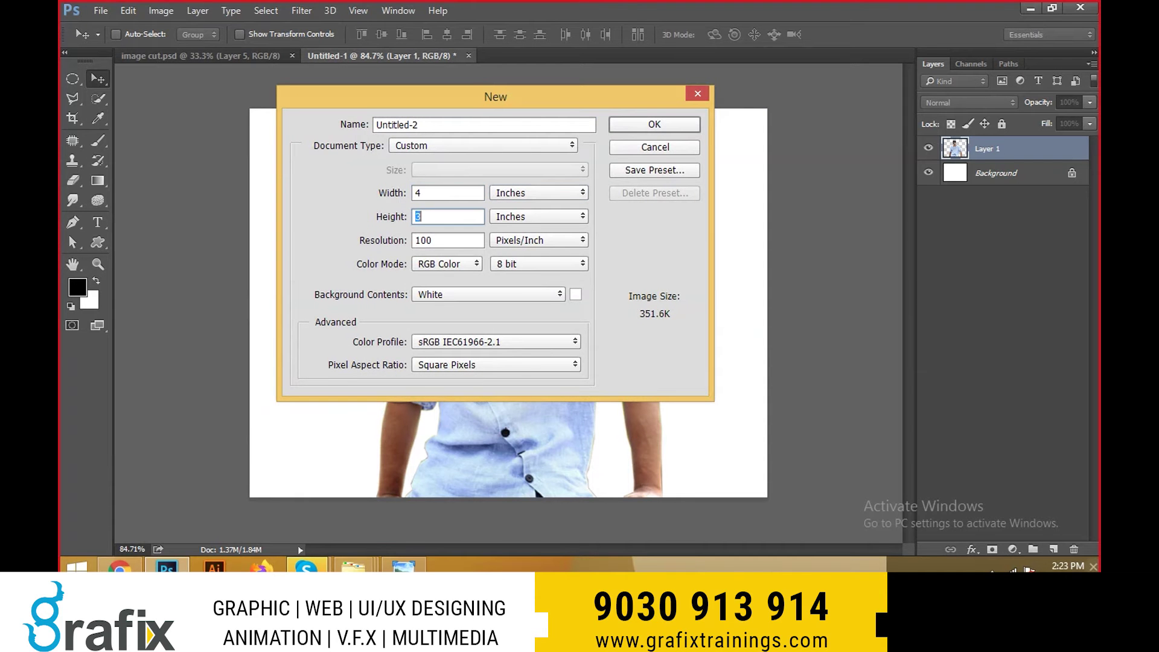
pyautogui.press('Return')
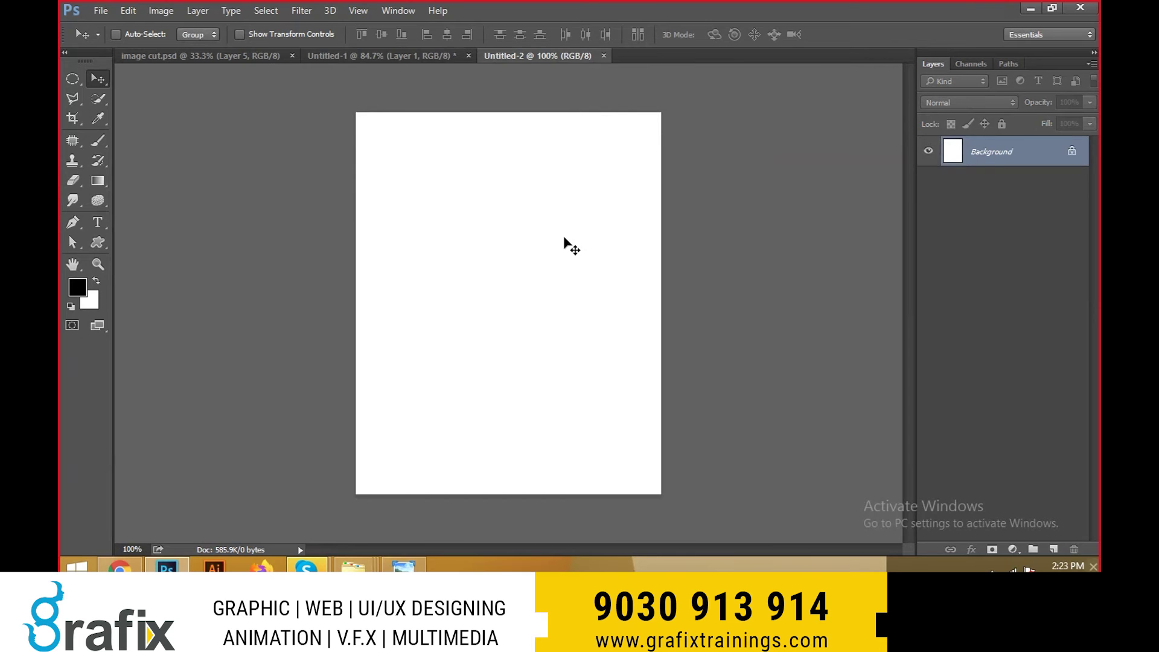
pyautogui.hotkey('alt', 'Tab')
pyautogui.hotkey('alt', 'Tab')
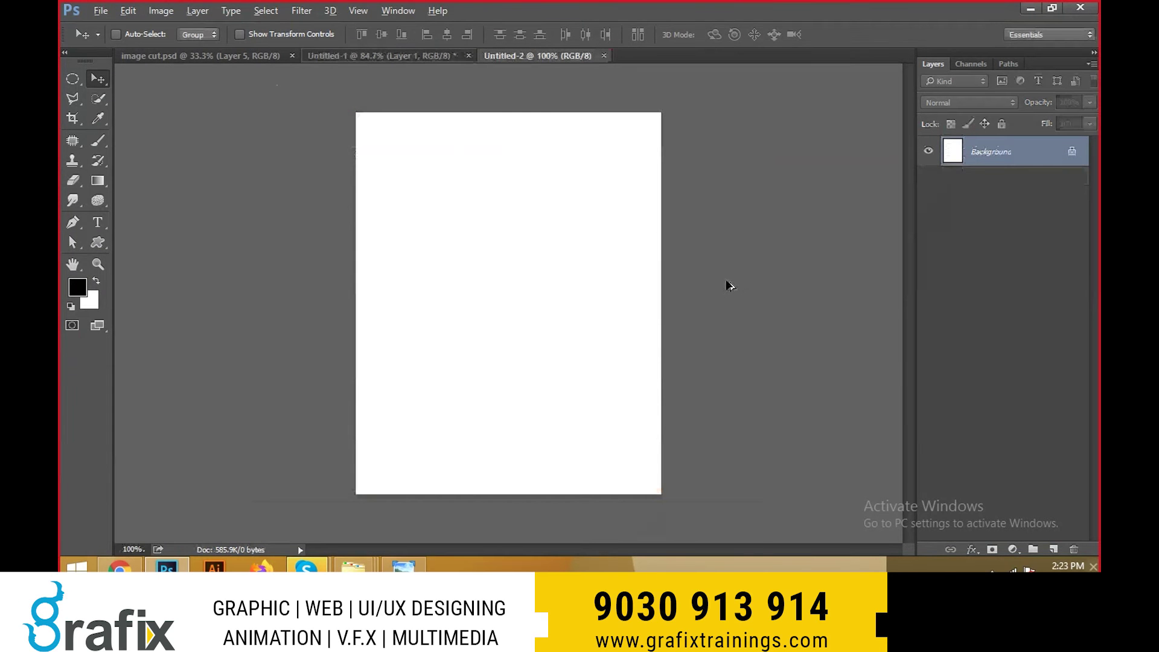
pyautogui.hotkey('alt', 'Tab')
pyautogui.hotkey('alt', 'Tab')
pyautogui.hotkey('ctrl', 'v')
pyautogui.hotkey('alt', 'Tab')
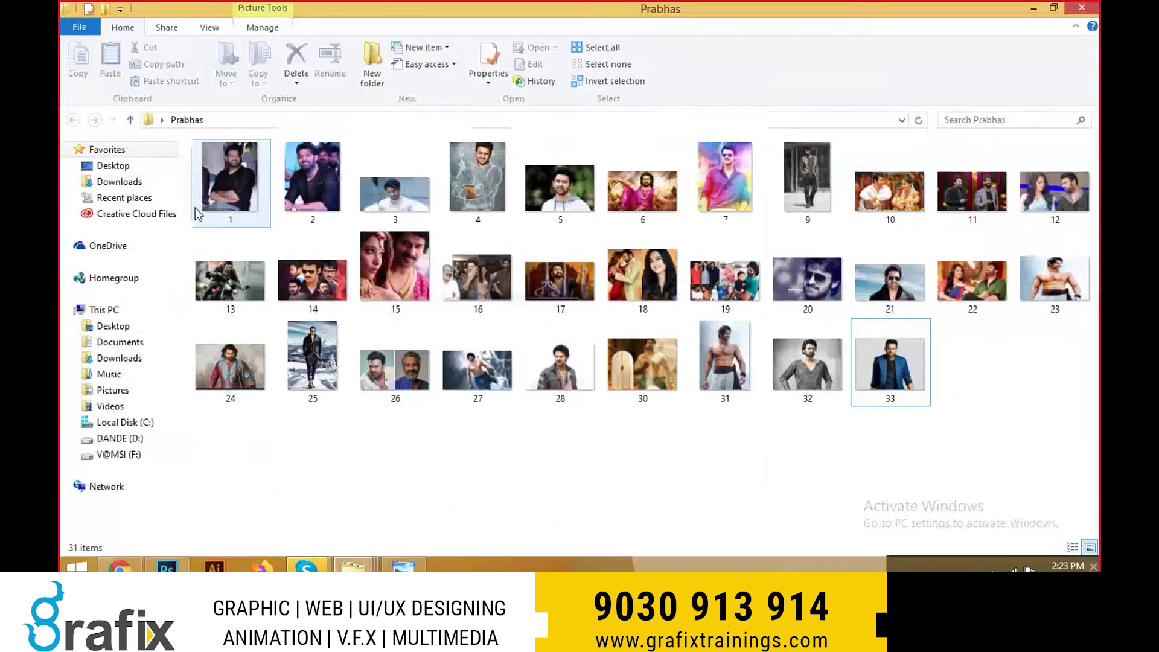
pyautogui.hotkey('alt', 'Tab')
# - Place photo 1 on the canvas and shrink it into a small top-left tile
pyautogui.moveTo(194, 211); pyautogui.dragTo(370, 200)
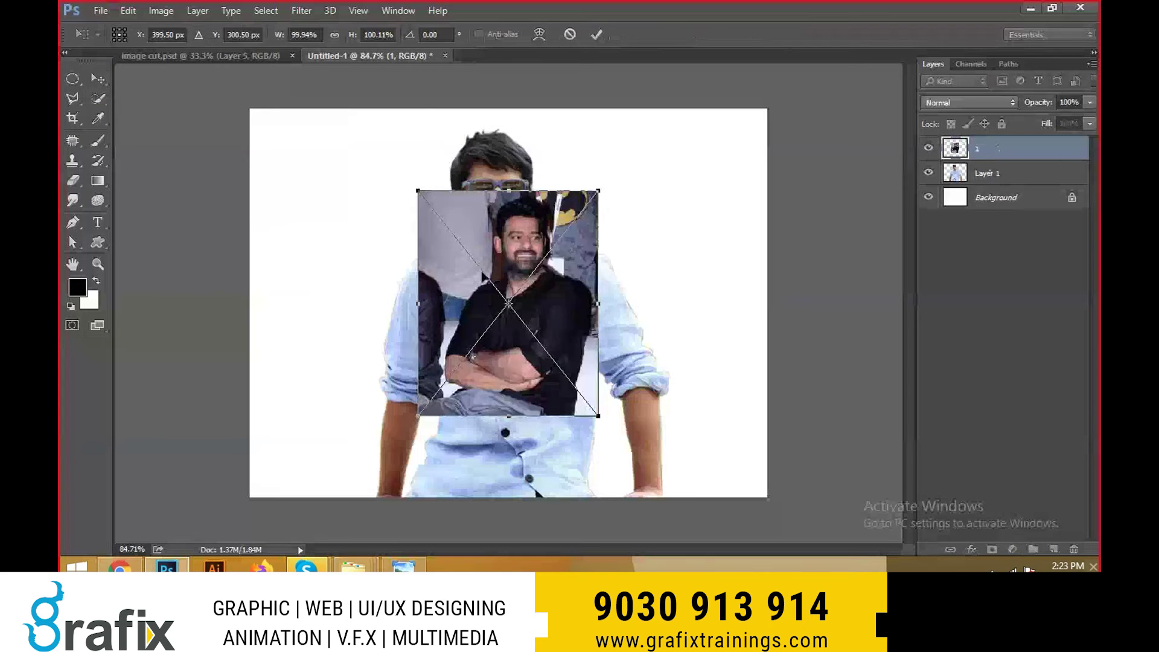
pyautogui.moveTo(483, 274); pyautogui.dragTo(338, 205)
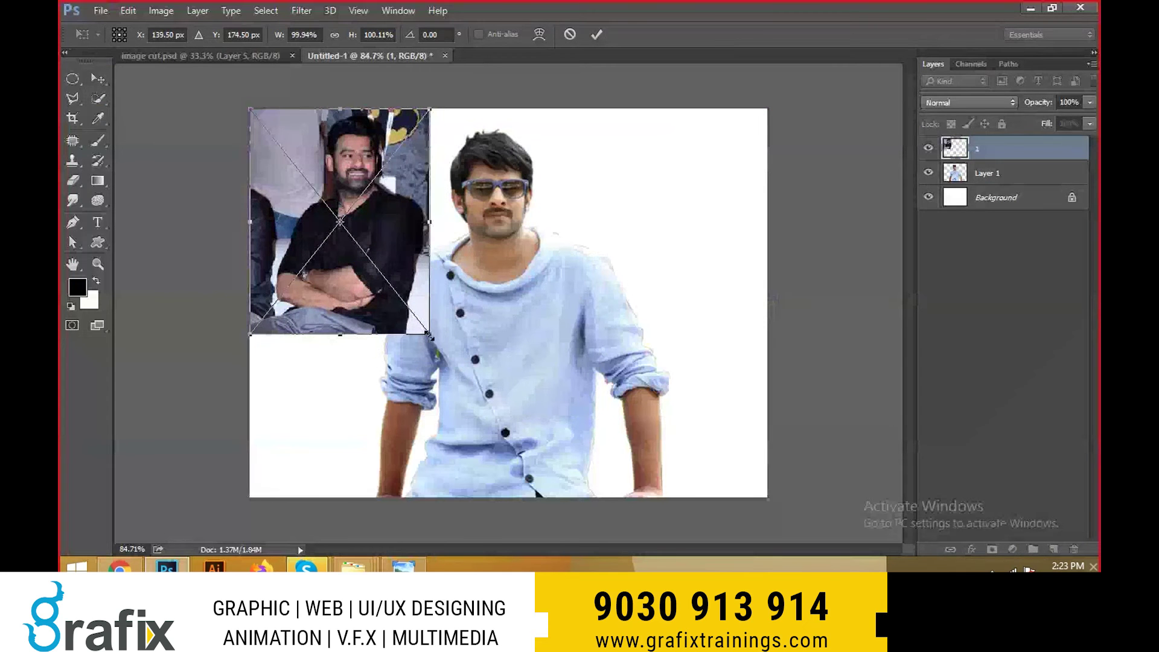
pyautogui.moveTo(429, 335); pyautogui.dragTo(321, 149)
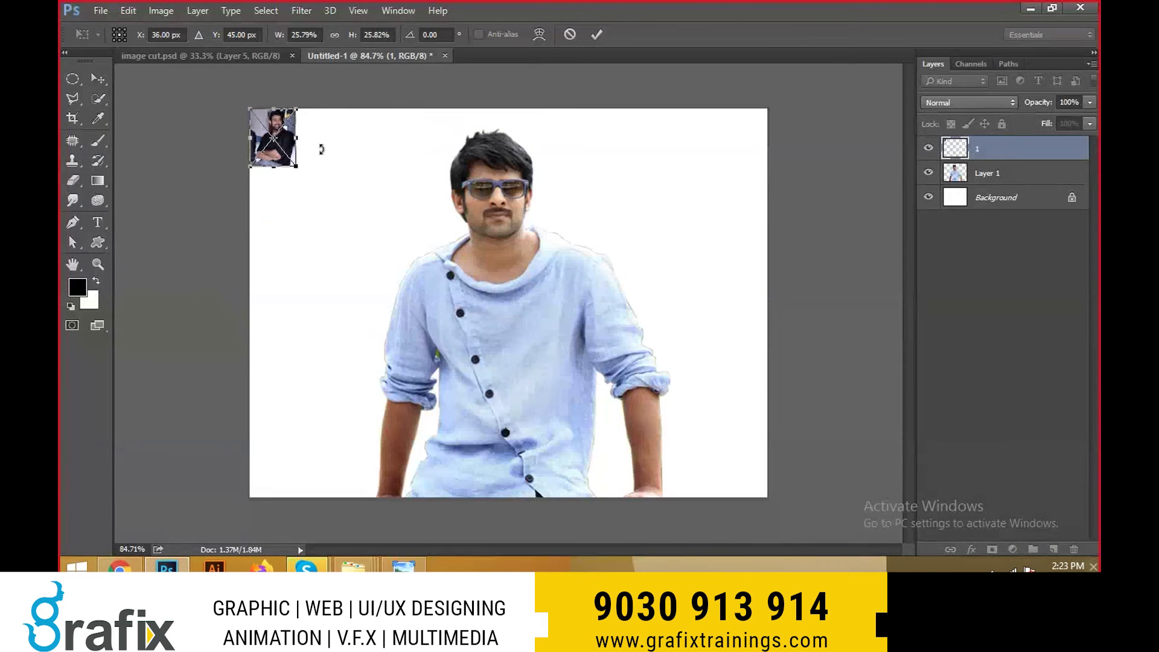
pyautogui.press('Return')
# - Show the rulers and pull a horizontal guide along the tile's bottom edge
pyautogui.hotkey('alt', 'Tab')
pyautogui.click(306, 176)
pyautogui.hotkey('alt', 'Tab')
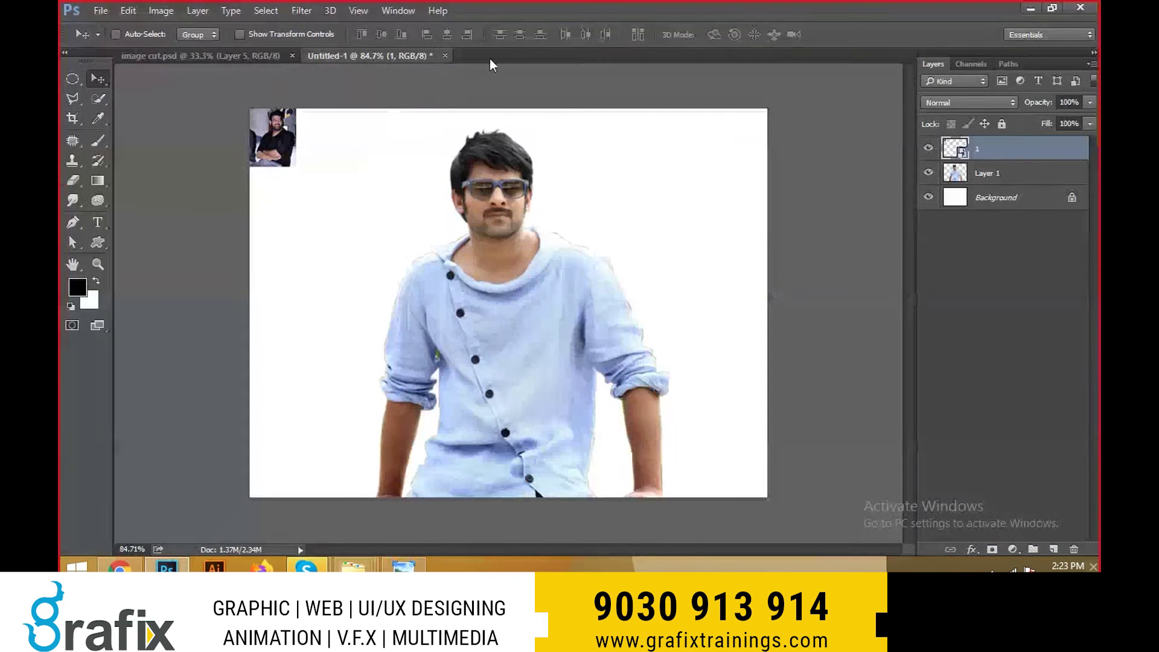
pyautogui.hotkey('ctrl', 'r')
pyautogui.moveTo(512, 70); pyautogui.dragTo(440, 173)
# - In the photo folder, rename photo 2 out of the way and rename photo 33 to 2
pyautogui.hotkey('alt', 'Tab')
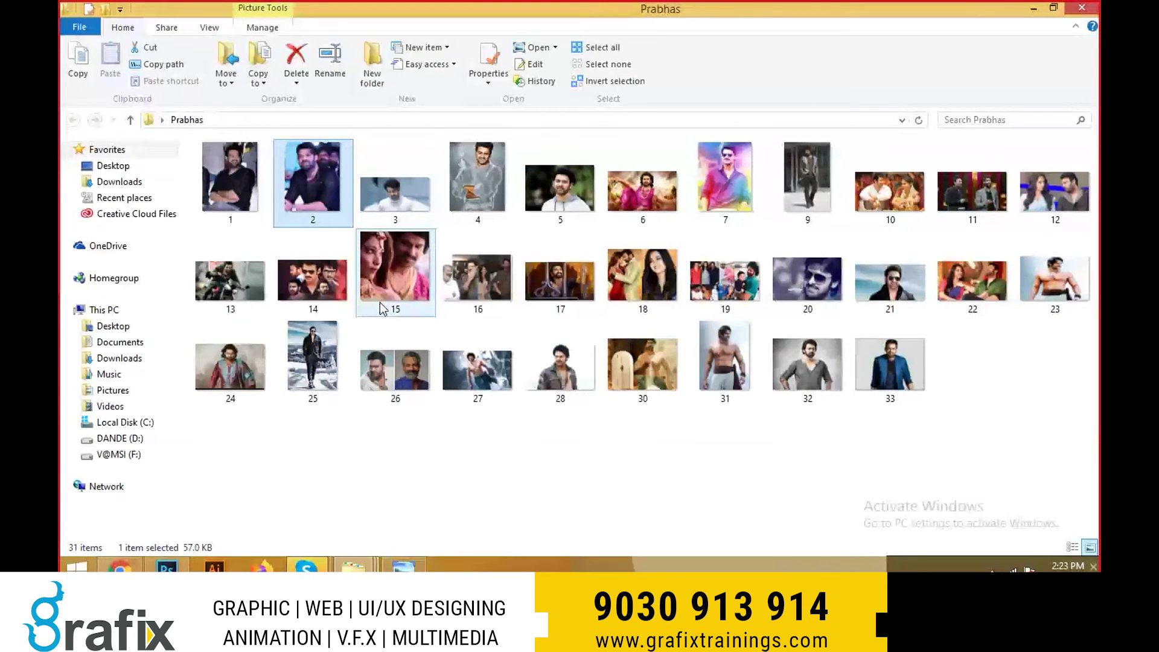
pyautogui.write('34')
pyautogui.press('Return')
pyautogui.click(809, 379)
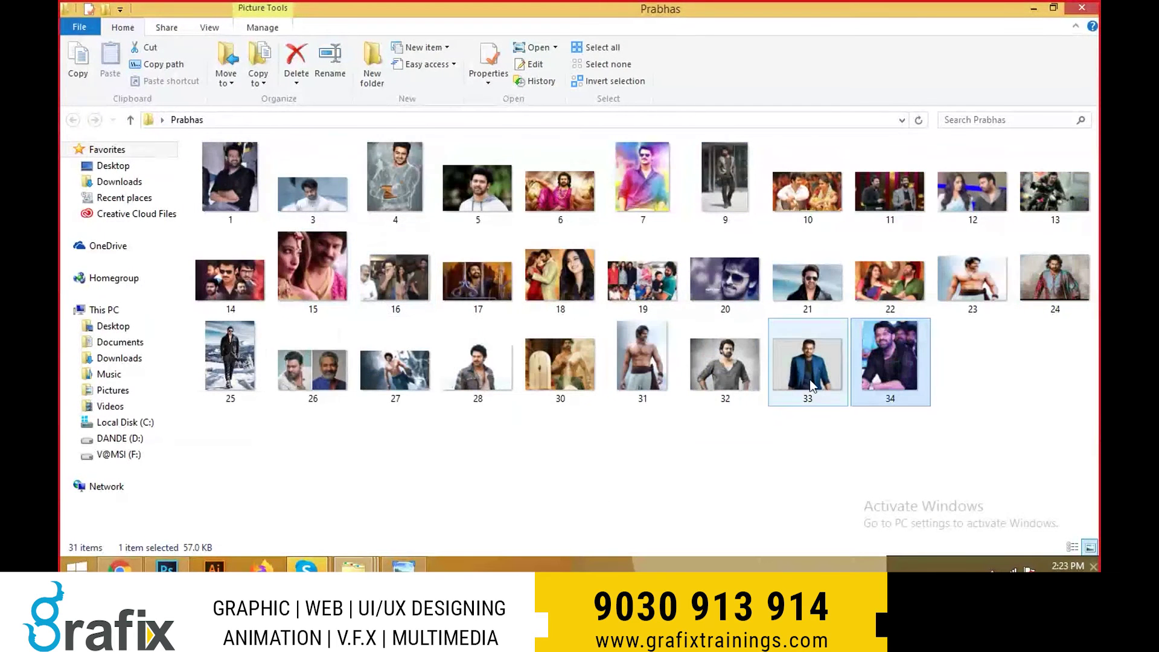
pyautogui.press('F2')
pyautogui.press('Return')
pyautogui.click(887, 362)
pyautogui.press('F2')
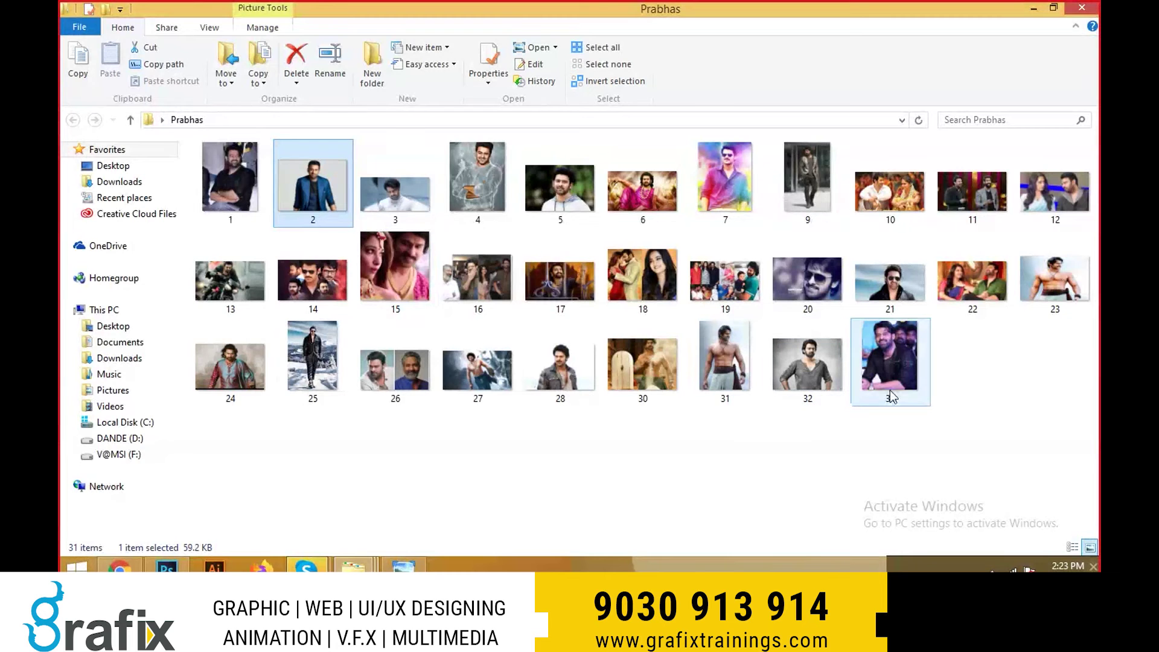
pyautogui.write('33')
pyautogui.doubleClick(899, 387)
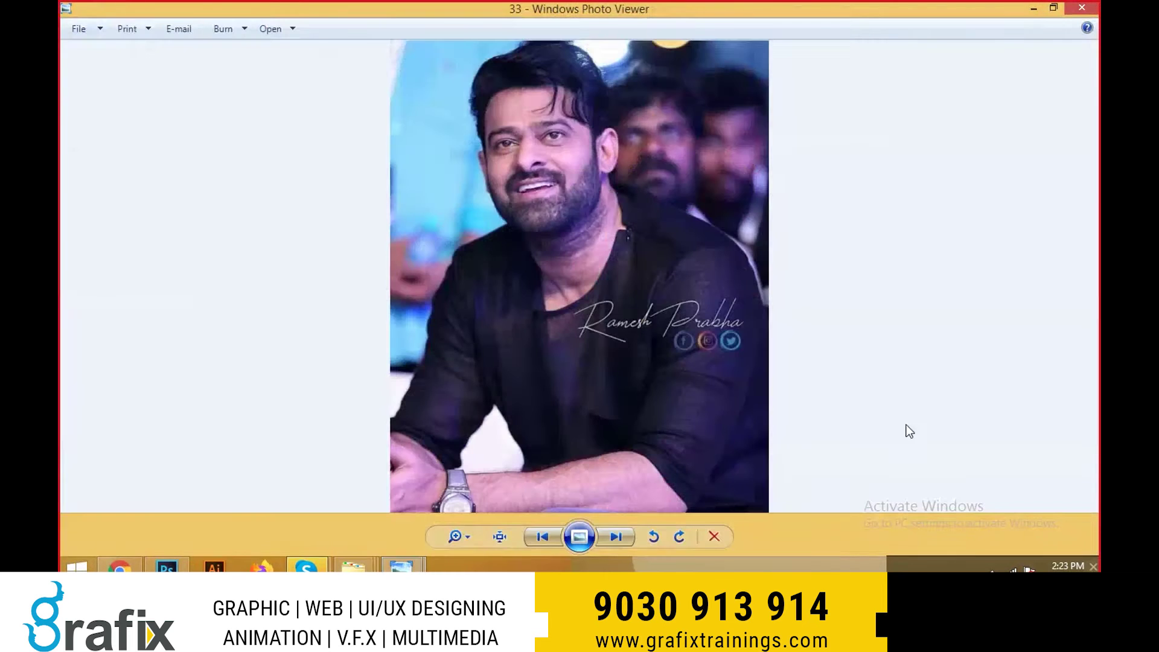
pyautogui.hotkey('alt', 'space')
# - Place photo 2 and scale it down to a small tile beside photo 1
pyautogui.press('c')
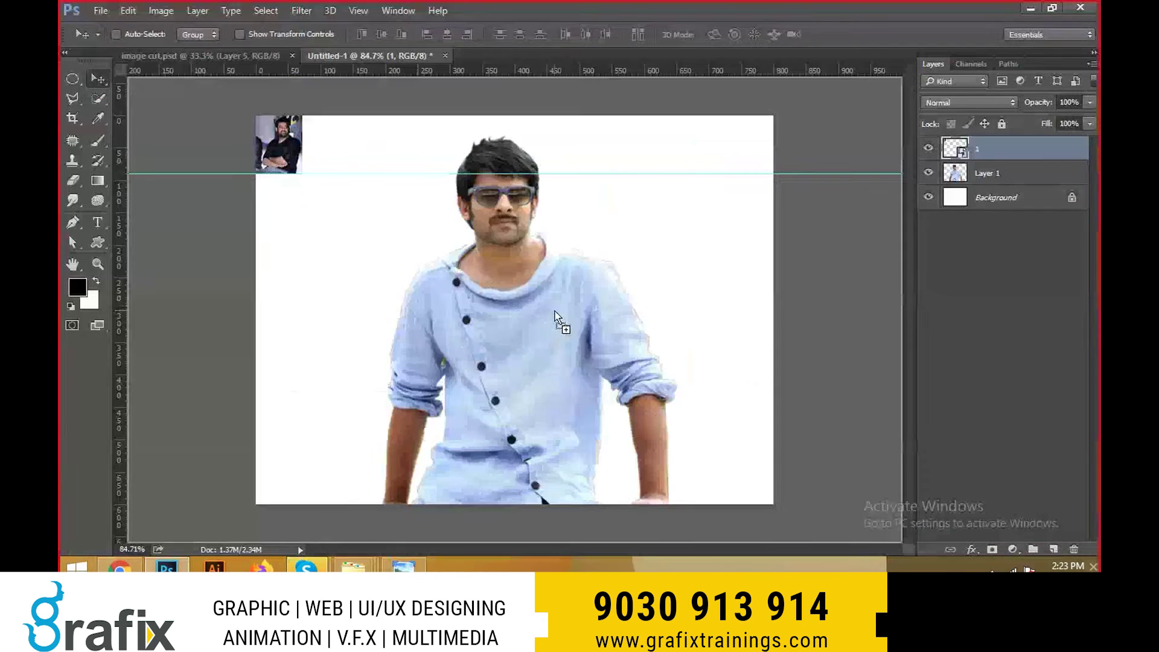
pyautogui.moveTo(318, 217); pyautogui.dragTo(555, 310)
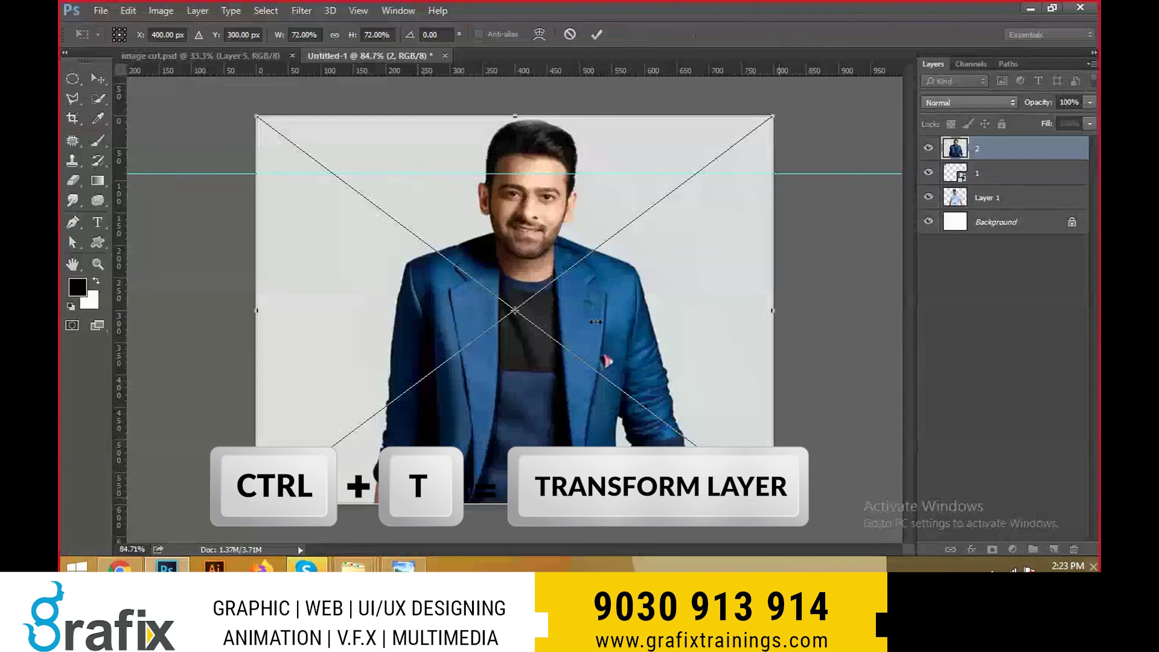
pyautogui.moveTo(773, 505); pyautogui.dragTo(577, 347)
pyautogui.moveTo(507, 267)
pyautogui.mouseDown()
pyautogui.moveTo(365, 133)
pyautogui.moveTo(425, 145)
pyautogui.mouseUp()
pyautogui.press('Return')
# - Add photo 3 as a small wide top-row tile and pull down another horizontal guide
pyautogui.hotkey('alt', 'Tab')
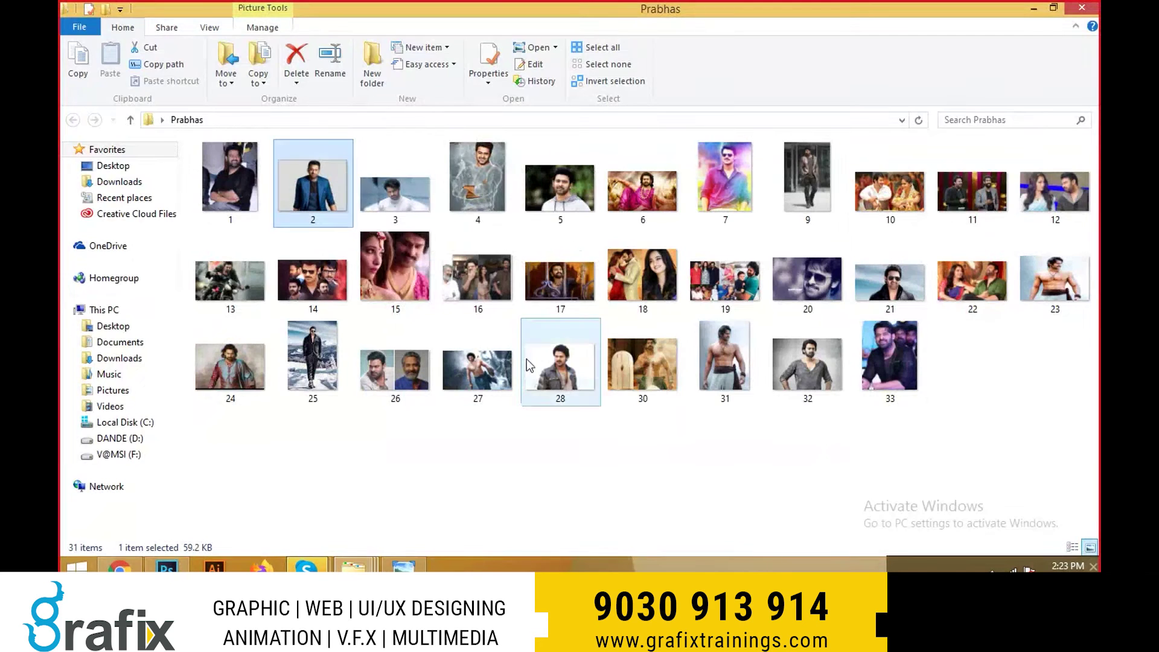
pyautogui.moveTo(527, 359); pyautogui.dragTo(498, 177)
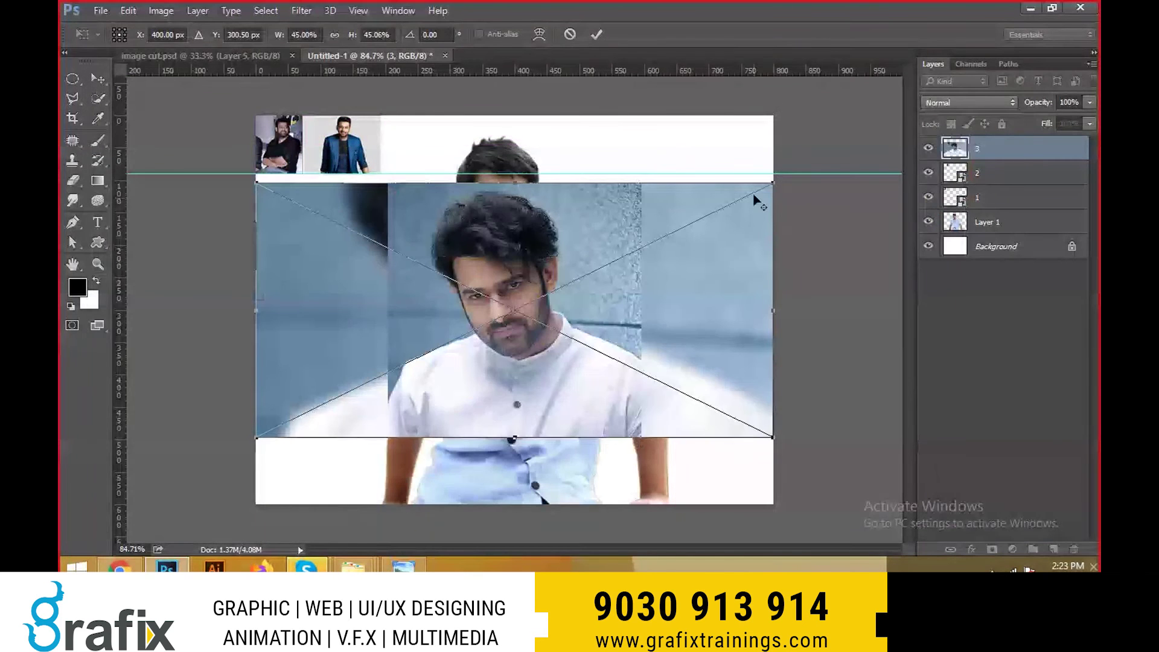
pyautogui.moveTo(772, 182); pyautogui.dragTo(556, 235)
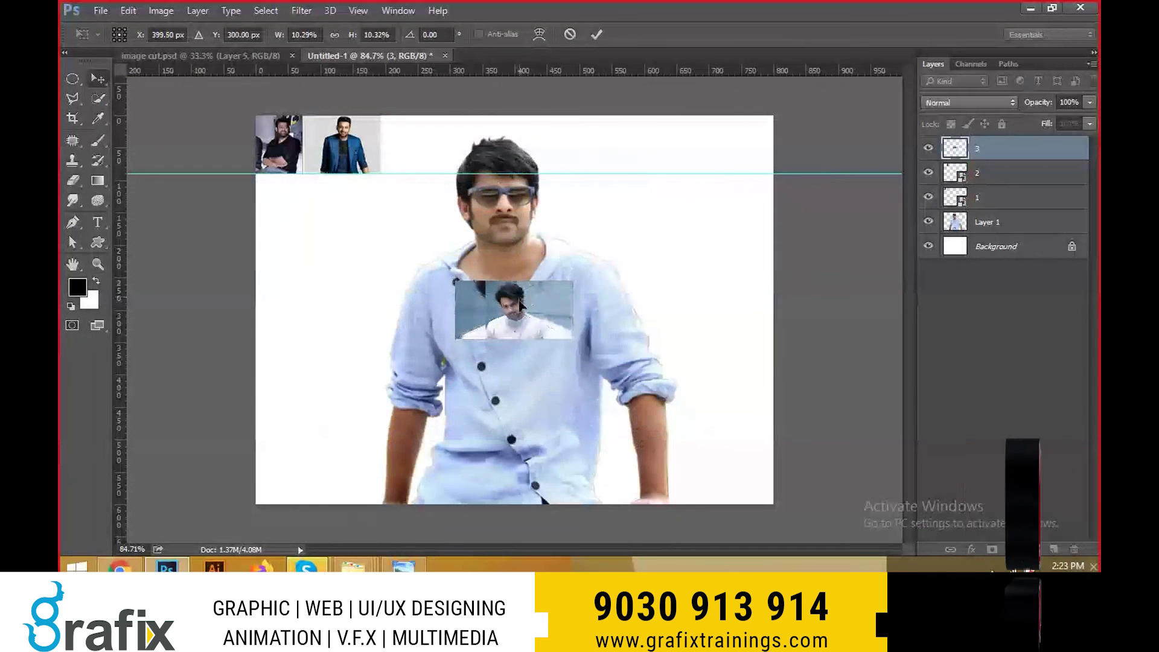
pyautogui.press('Return')
pyautogui.moveTo(585, 389); pyautogui.dragTo(511, 224)
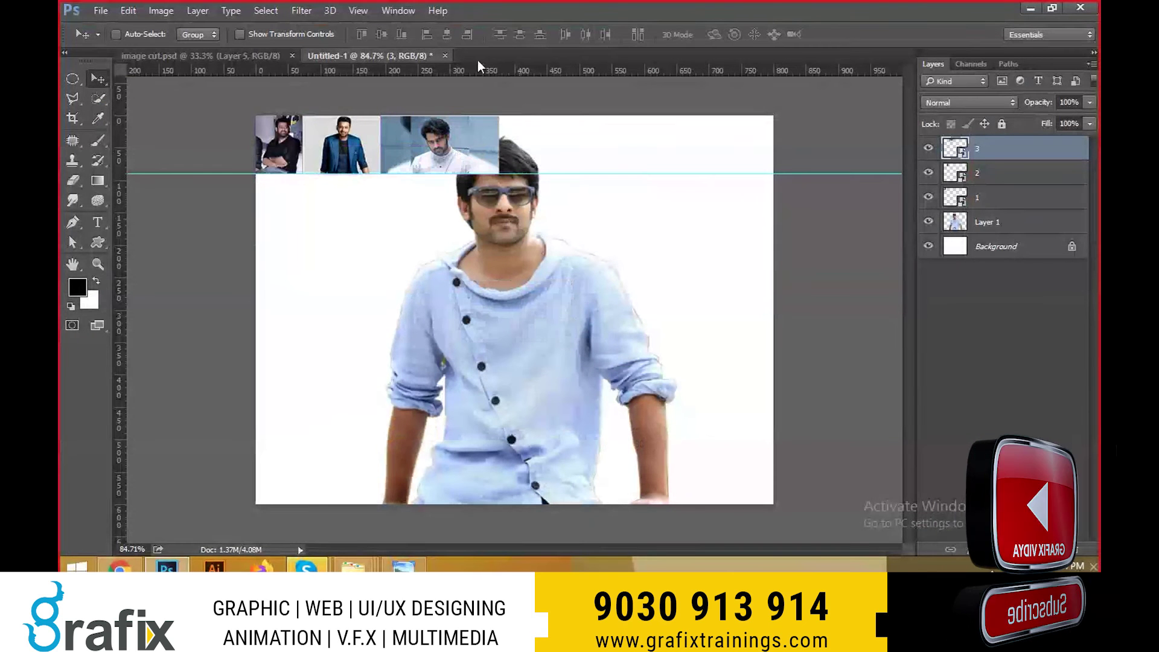
pyautogui.moveTo(513, 71)
pyautogui.mouseDown()
pyautogui.moveTo(504, 164)
pyautogui.moveTo(557, 64)
pyautogui.mouseUp()
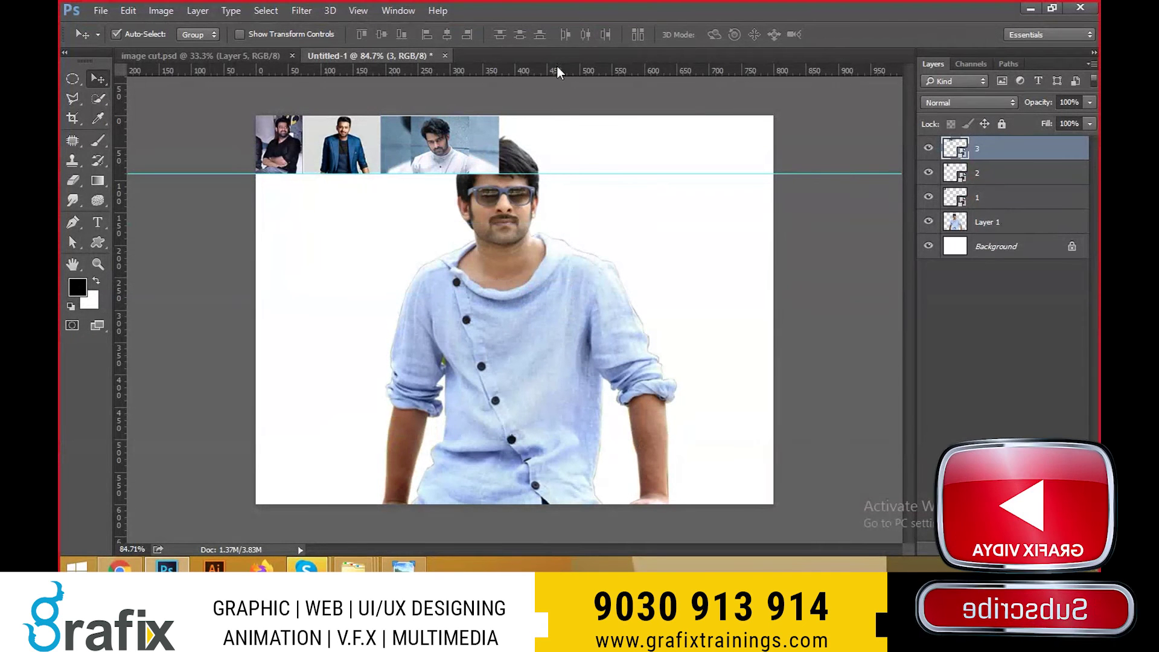
# - Write 'ctrl+R = Rulers' in a new Notepad note, then view Photoshop at 100% full-screen
pyautogui.press('super+r')
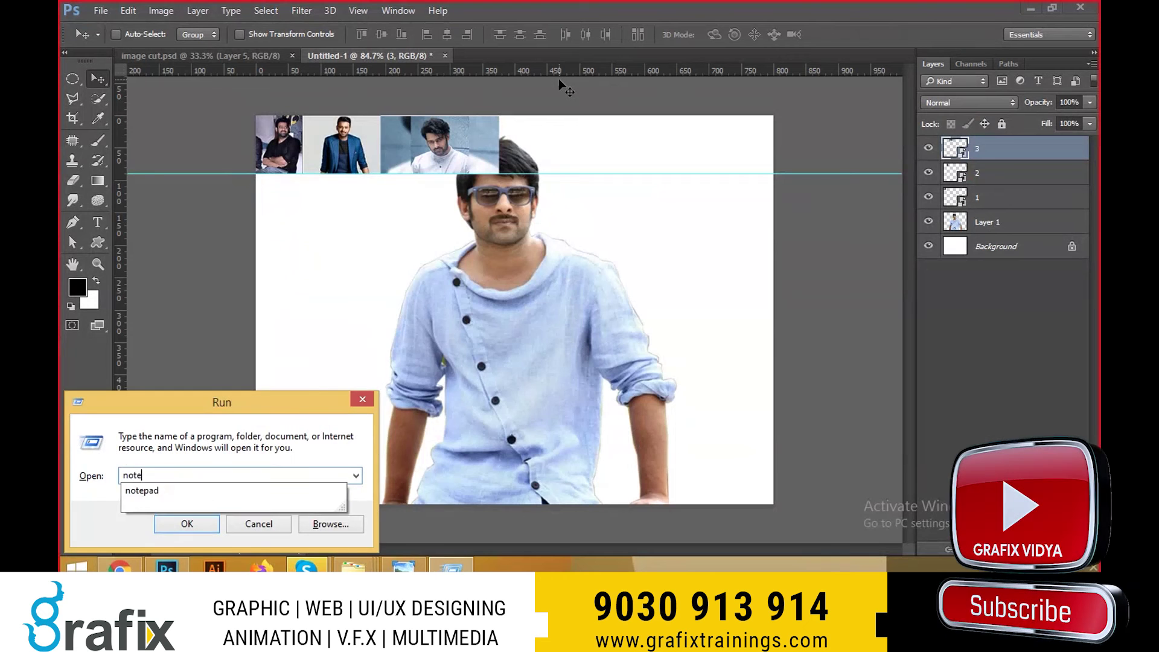
pyautogui.press('Return')
pyautogui.write('ctrl+R')
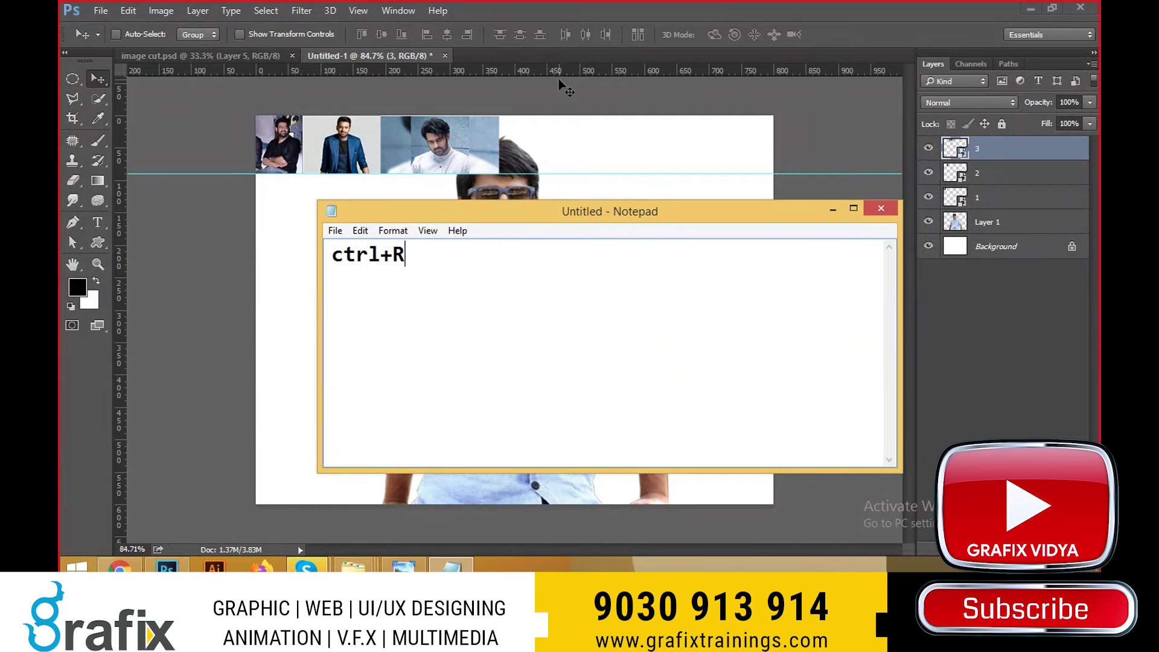
pyautogui.write('= Ruler')
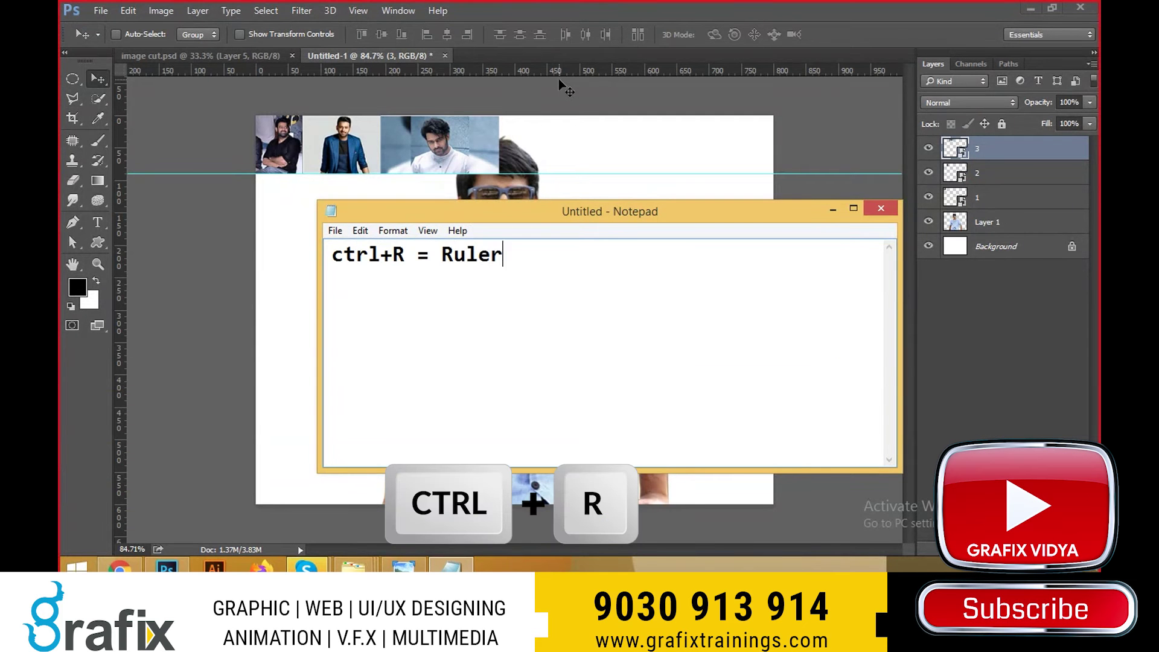
pyautogui.write('s')
pyautogui.click(833, 209)
pyautogui.hotkey('ctrl', '1')
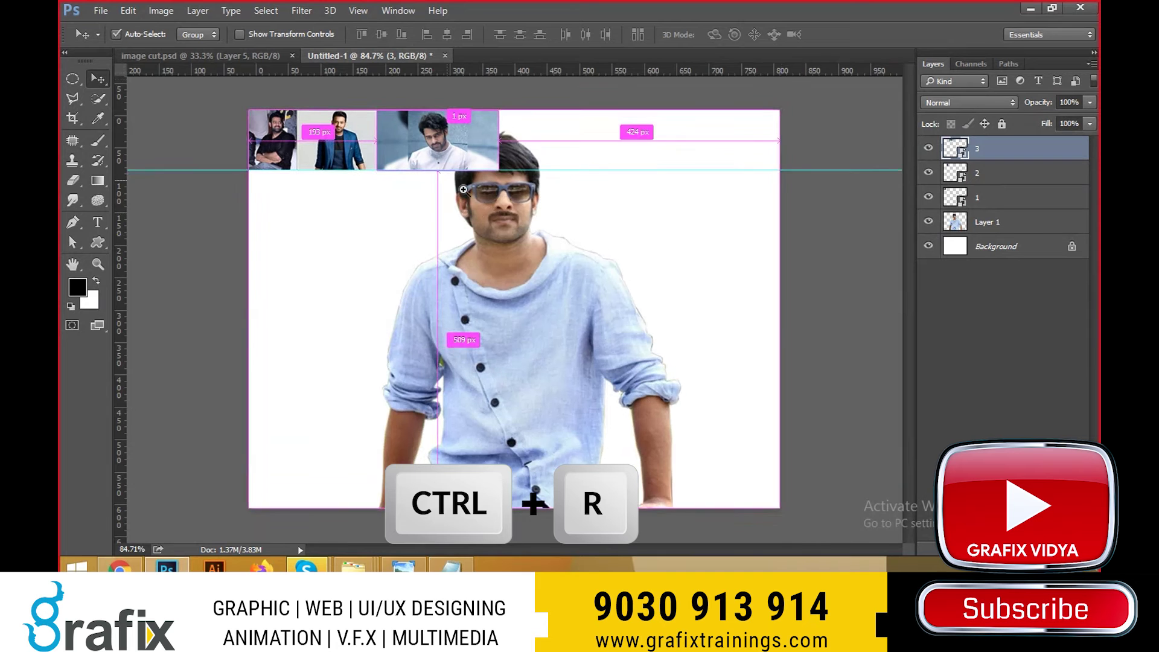
pyautogui.press('f')
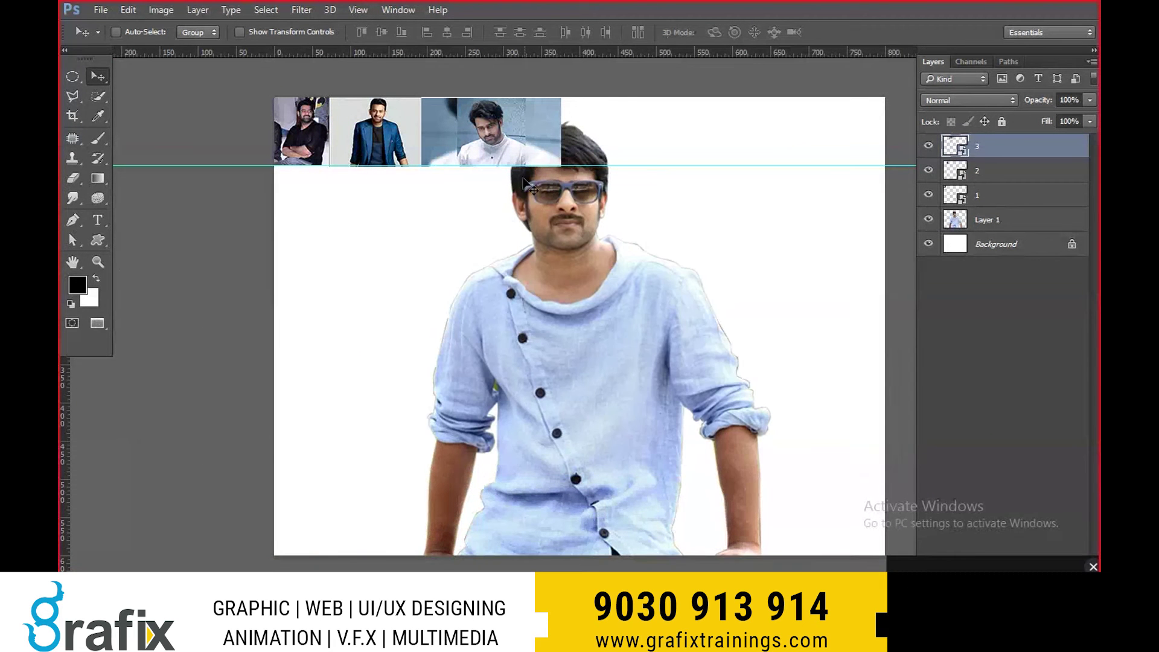
# - Rasterize layer 3, copy a narrower crop to a new layer, delete the original, and butt it against photo 2
pyautogui.rightClick(974, 188)
pyautogui.click(746, 337)
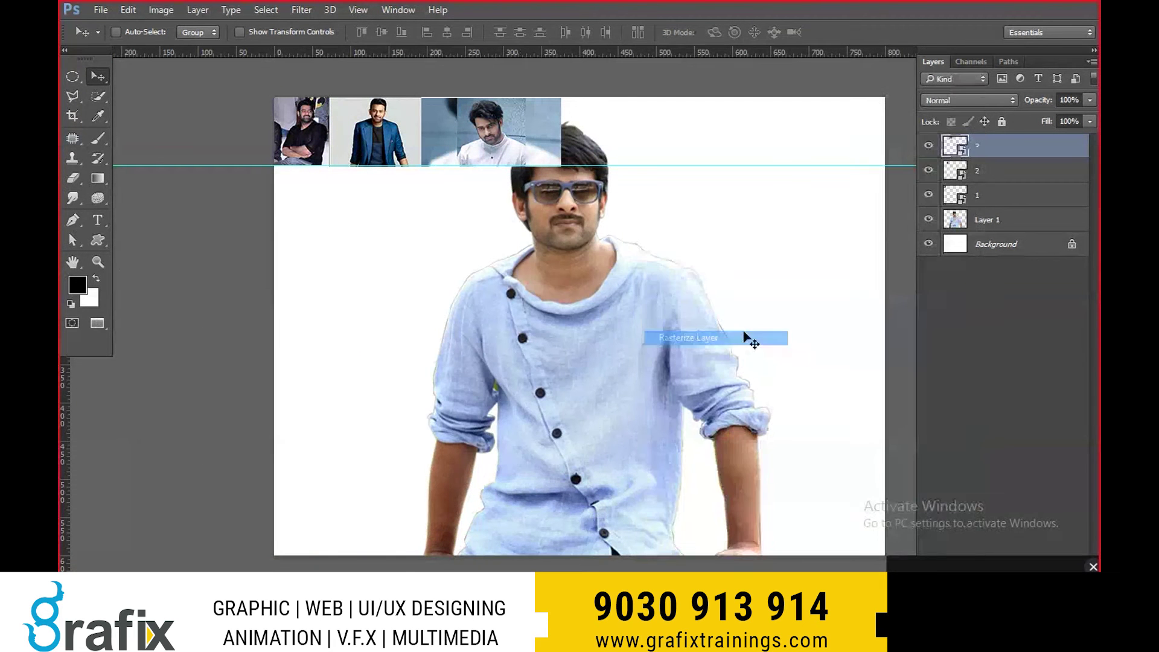
pyautogui.press('m')
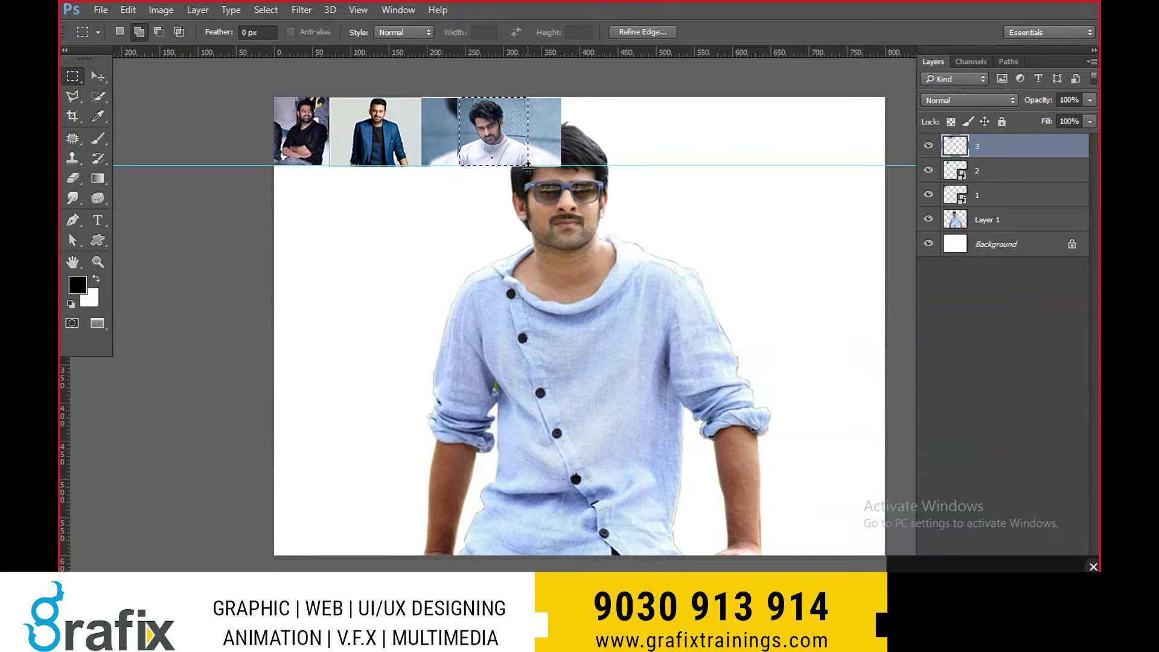
pyautogui.hotkey('ctrl', 'j')
pyautogui.press('v')
pyautogui.rightClick(548, 133)
pyautogui.click(568, 142)
pyautogui.press('Delete')
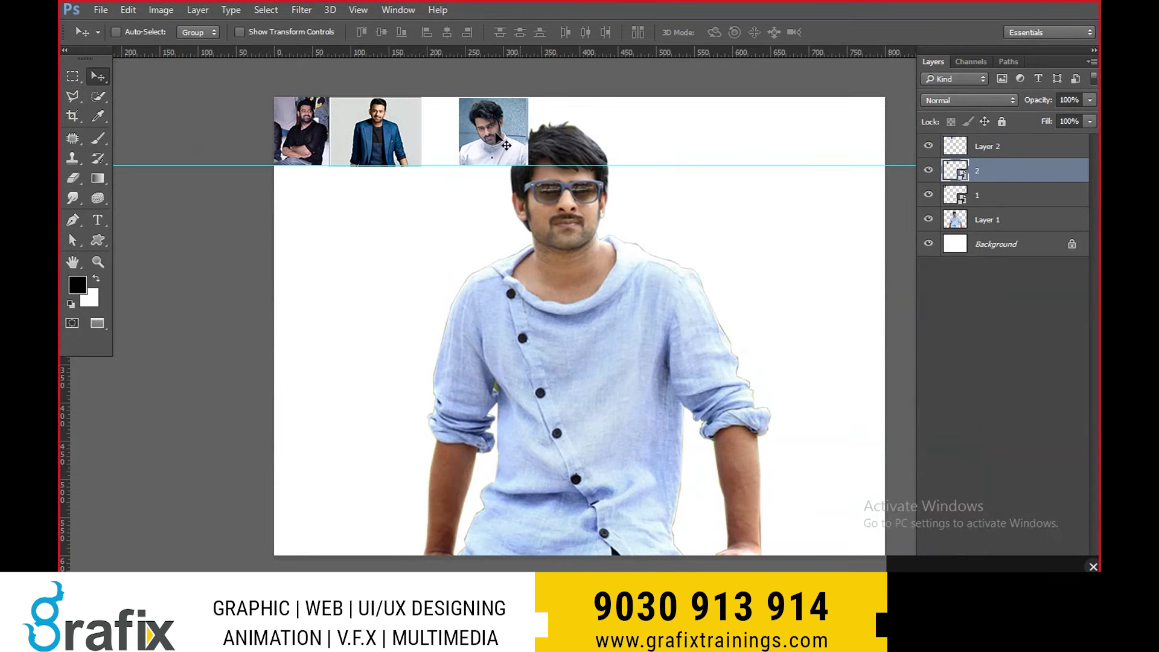
pyautogui.moveTo(505, 145); pyautogui.dragTo(475, 149)
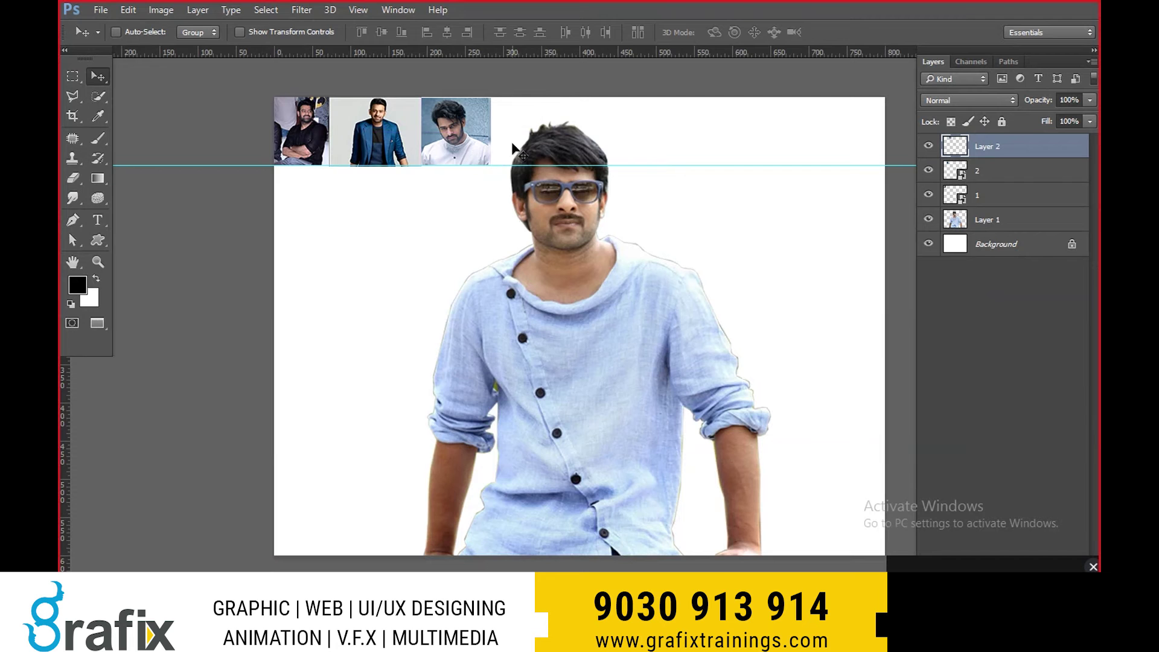
# - Widen the second photo slightly to close the gap, then bring the rulers note back up
pyautogui.scroll(3, 501, 99)
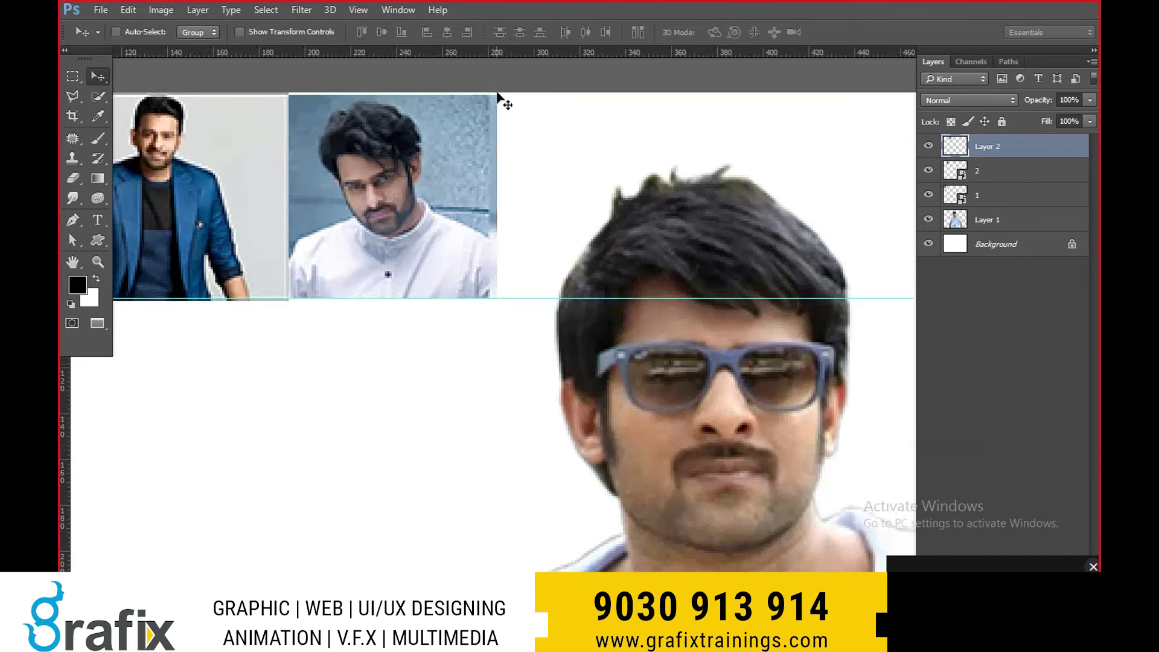
pyautogui.hotkey('ctrl', 't')
pyautogui.moveTo(498, 97); pyautogui.dragTo(505, 97)
pyautogui.press('Return')
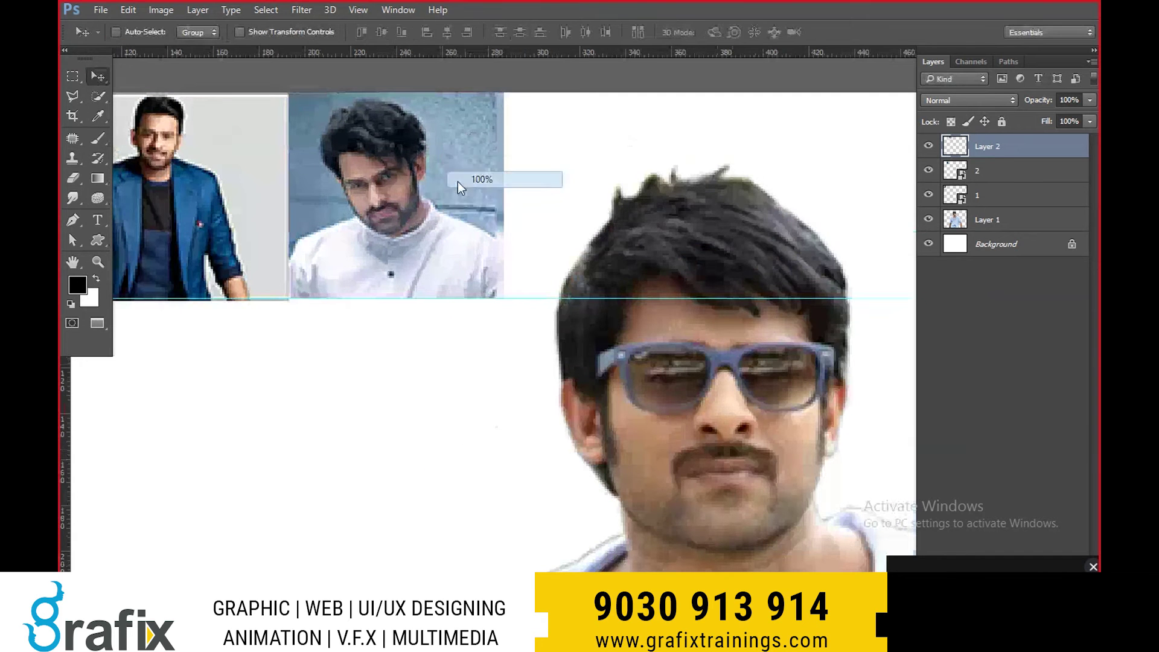
pyautogui.scroll(-3, 459, 185)
pyautogui.hotkey('alt', 'Tab')
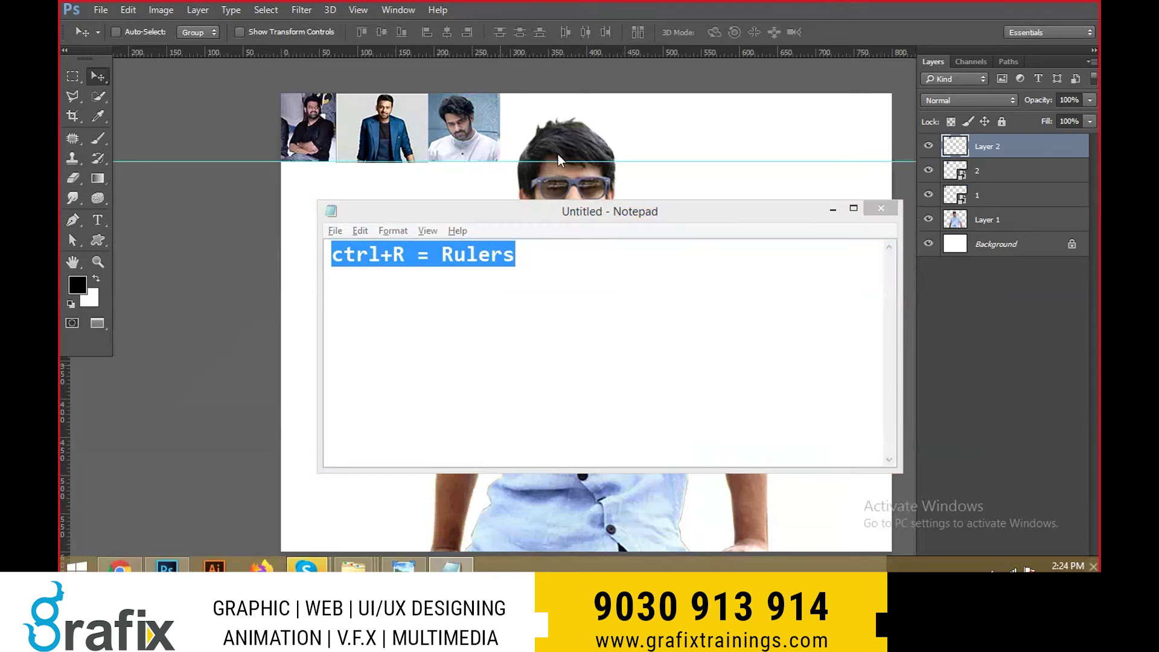
# - Add photos 4 and 19 as small tiles continuing the top row
pyautogui.hotkey('alt', 'Tab')
pyautogui.hotkey('alt', 'Tab')
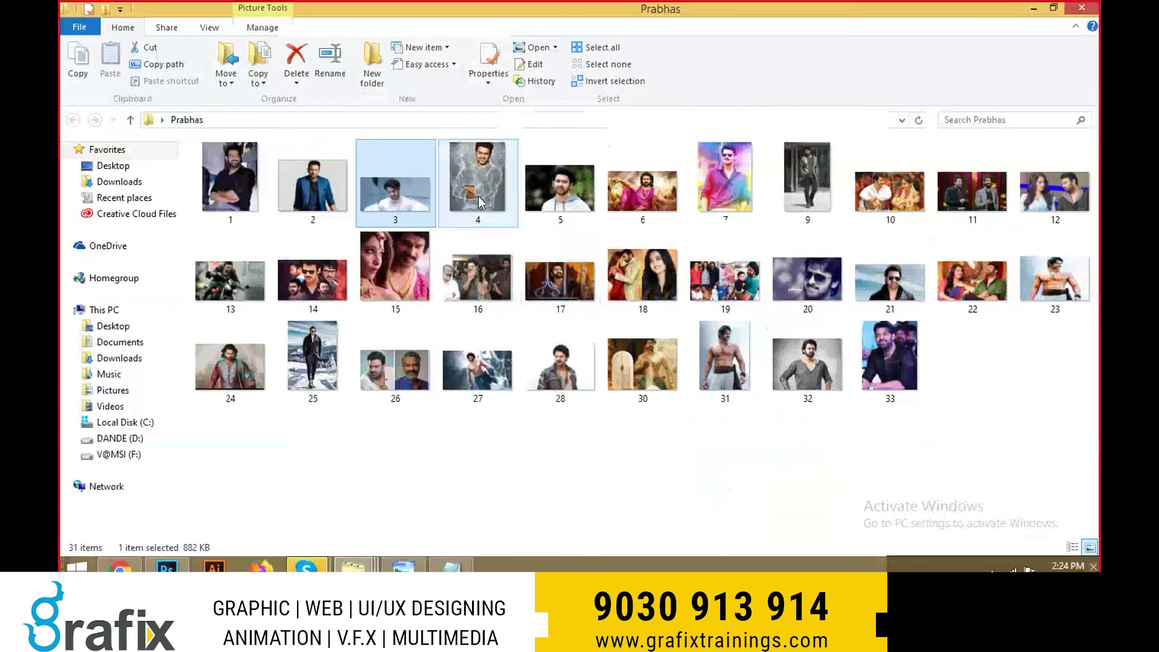
pyautogui.moveTo(477, 181); pyautogui.dragTo(519, 183)
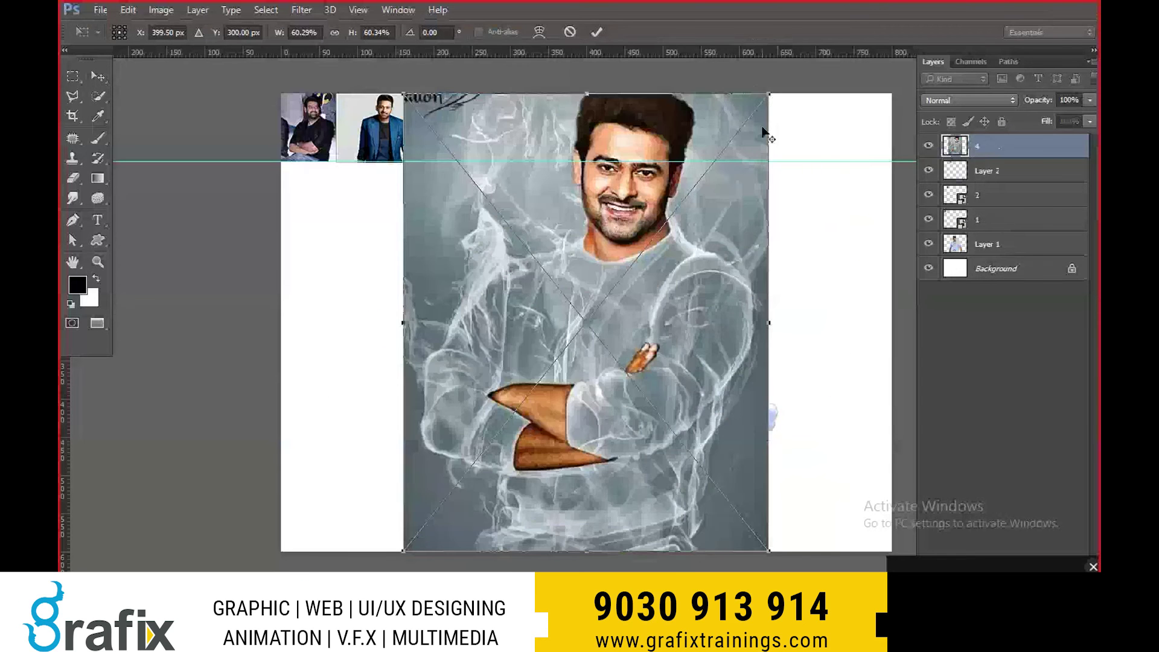
pyautogui.moveTo(726, 172); pyautogui.dragTo(649, 248)
pyautogui.moveTo(591, 314)
pyautogui.mouseDown()
pyautogui.moveTo(579, 121)
pyautogui.moveTo(534, 124)
pyautogui.moveTo(551, 163)
pyautogui.mouseUp()
pyautogui.press('Return')
pyautogui.hotkey('alt', 'Tab')
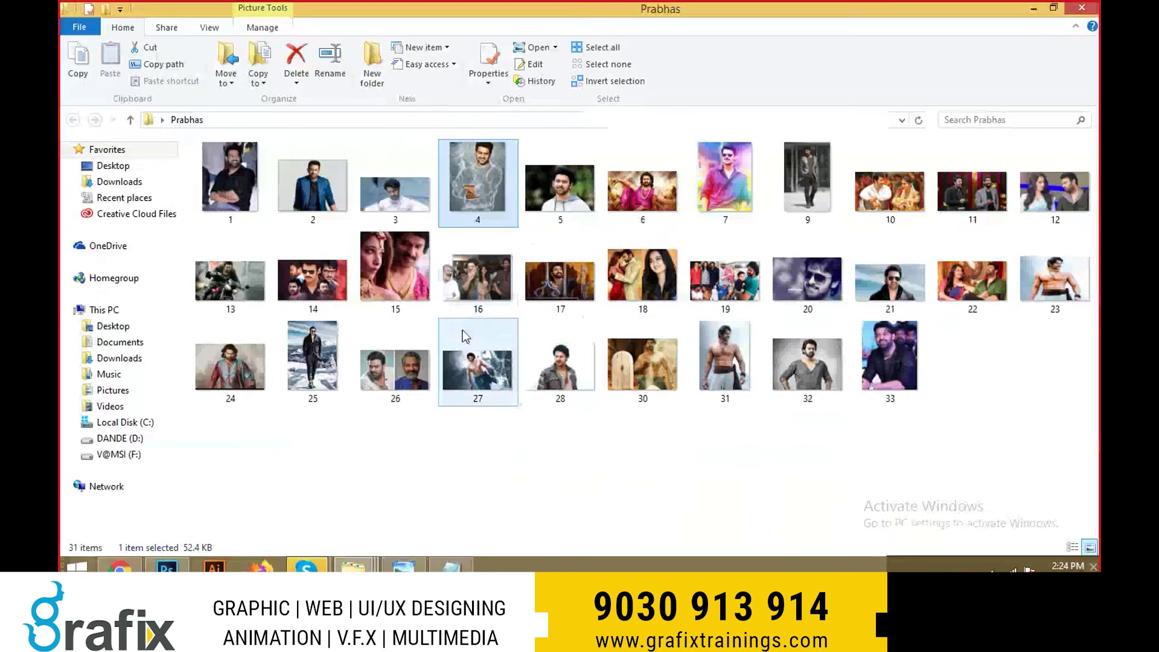
pyautogui.click(717, 295)
pyautogui.moveTo(717, 294); pyautogui.dragTo(588, 323)
pyautogui.moveTo(750, 414); pyautogui.dragTo(653, 358)
pyautogui.moveTo(585, 321)
pyautogui.mouseDown()
pyautogui.moveTo(605, 125)
pyautogui.moveTo(628, 126)
pyautogui.mouseUp()
pyautogui.press('Return')
# - Fit photos 18 and 14 into the last top-row slots, then fit the canvas and select all layers
pyautogui.hotkey('alt', 'Tab')
pyautogui.moveTo(642, 283); pyautogui.dragTo(685, 246)
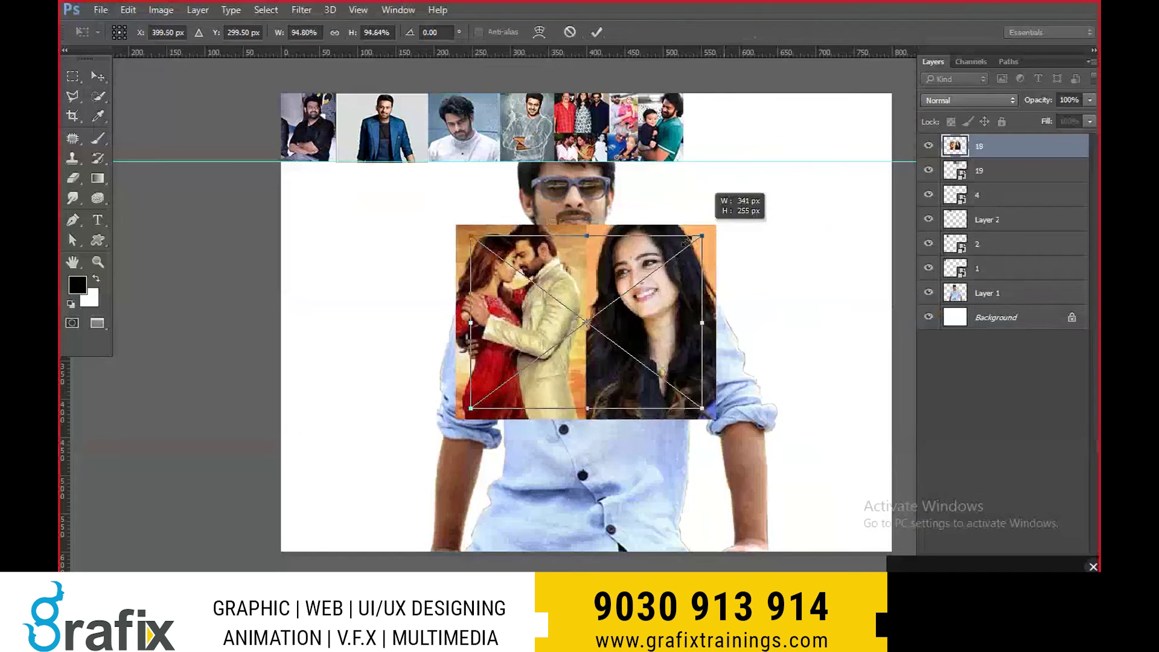
pyautogui.moveTo(582, 319); pyautogui.dragTo(790, 193)
pyautogui.moveTo(863, 91); pyautogui.dragTo(827, 110)
pyautogui.moveTo(827, 206); pyautogui.dragTo(785, 161)
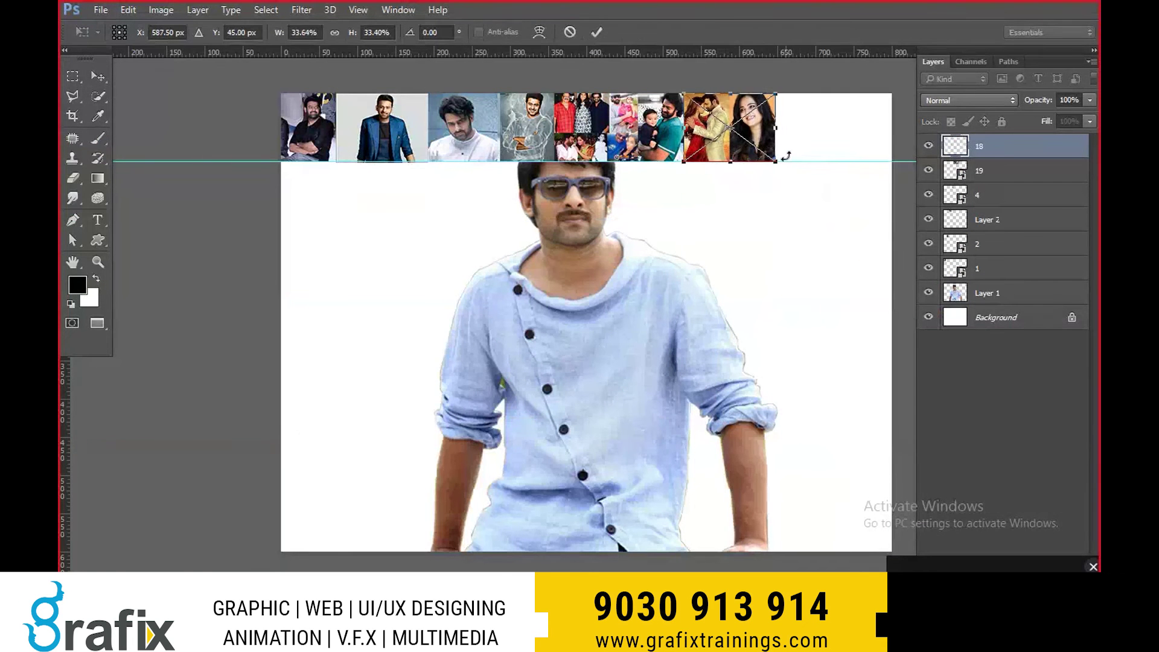
pyautogui.press('Return')
pyautogui.hotkey('alt', 'Tab')
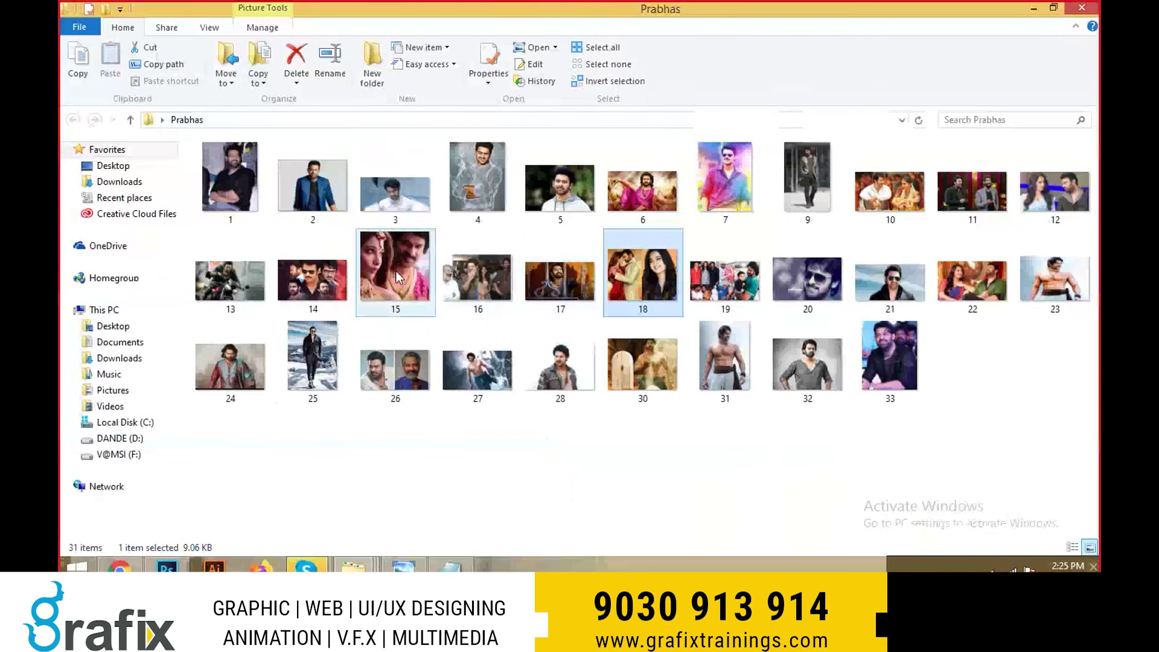
pyautogui.moveTo(307, 288); pyautogui.dragTo(463, 265)
pyautogui.hotkey('alt', 'Tab')
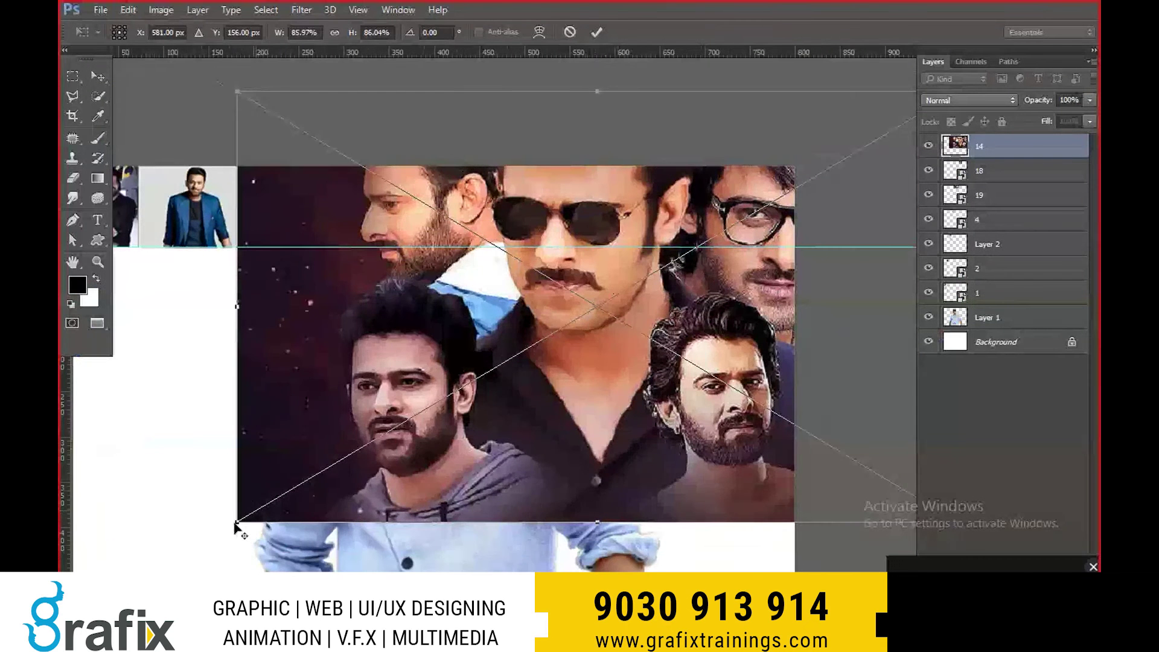
pyautogui.moveTo(235, 526); pyautogui.dragTo(491, 362)
pyautogui.moveTo(601, 303); pyautogui.dragTo(761, 227)
pyautogui.moveTo(845, 290)
pyautogui.mouseDown()
pyautogui.moveTo(853, 285)
pyautogui.moveTo(801, 236)
pyautogui.mouseUp()
pyautogui.press('Return')
pyautogui.hotkey('ctrl', '0')
pyautogui.hotkey('ctrl', 'alt', 'a')
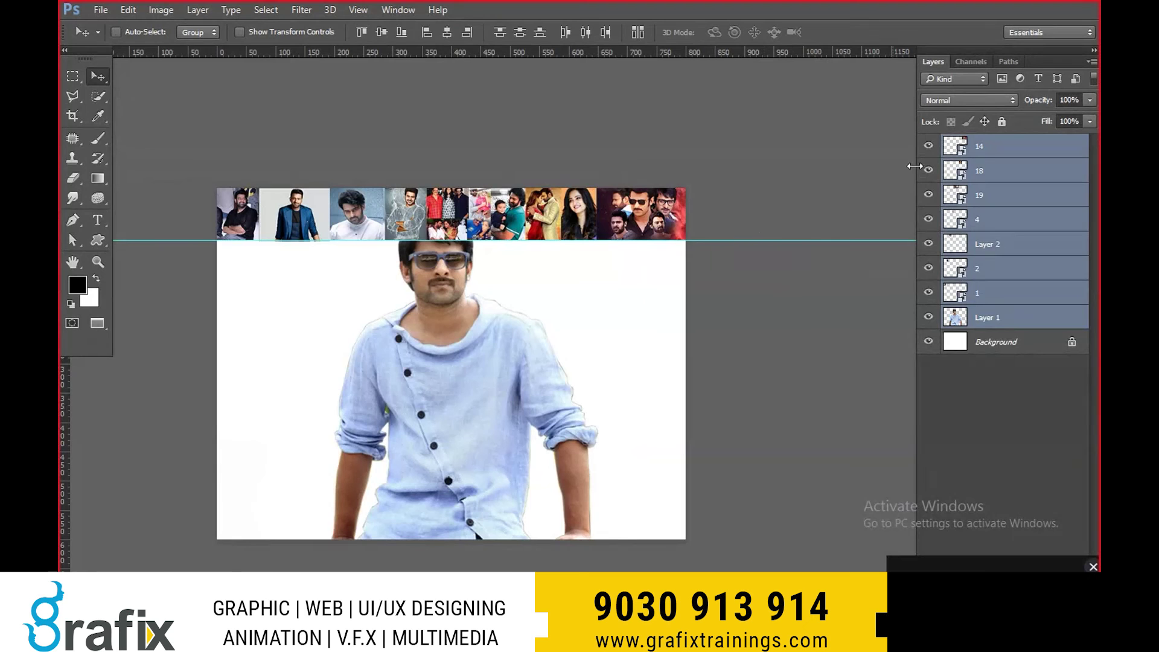
# - Group and ungroup the selected layers, then drag a horizontal guide down to 180 px
pyautogui.hotkey('ctrl', 'g')
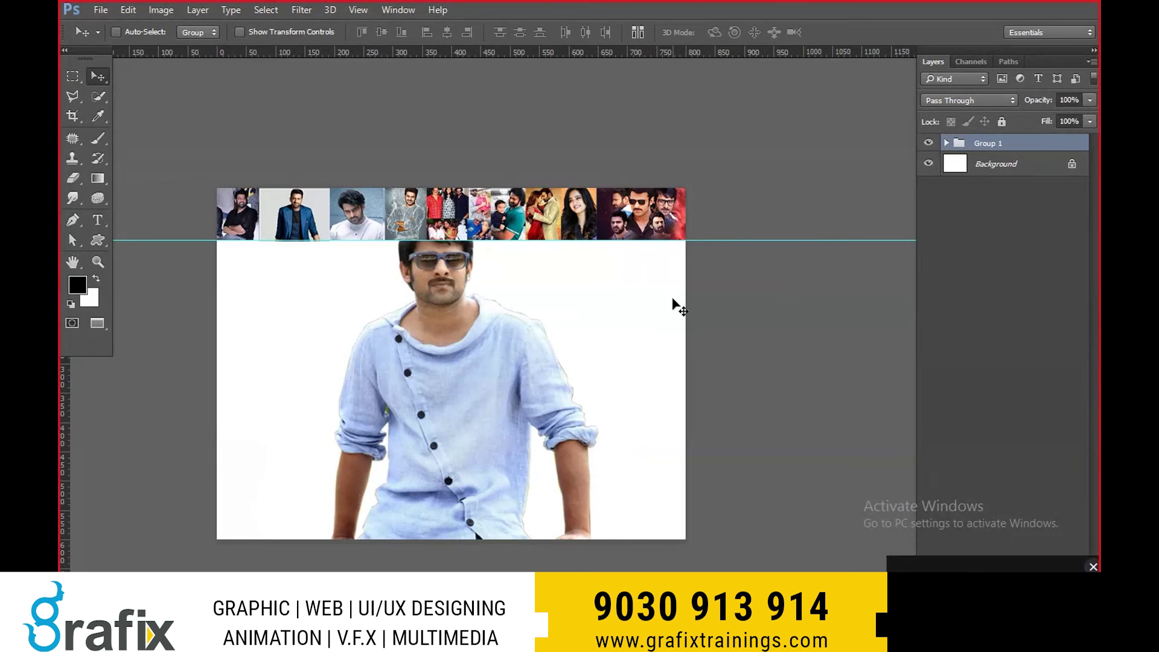
pyautogui.hotkey('ctrl', 'shift', 'g')
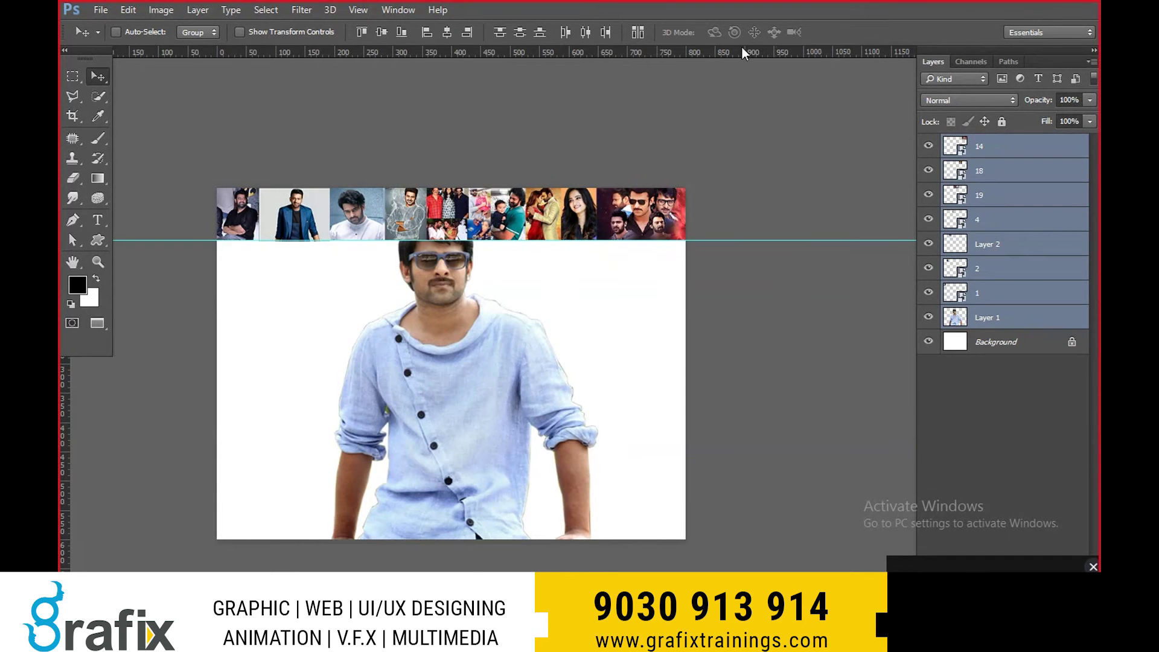
pyautogui.moveTo(743, 58); pyautogui.dragTo(631, 296)
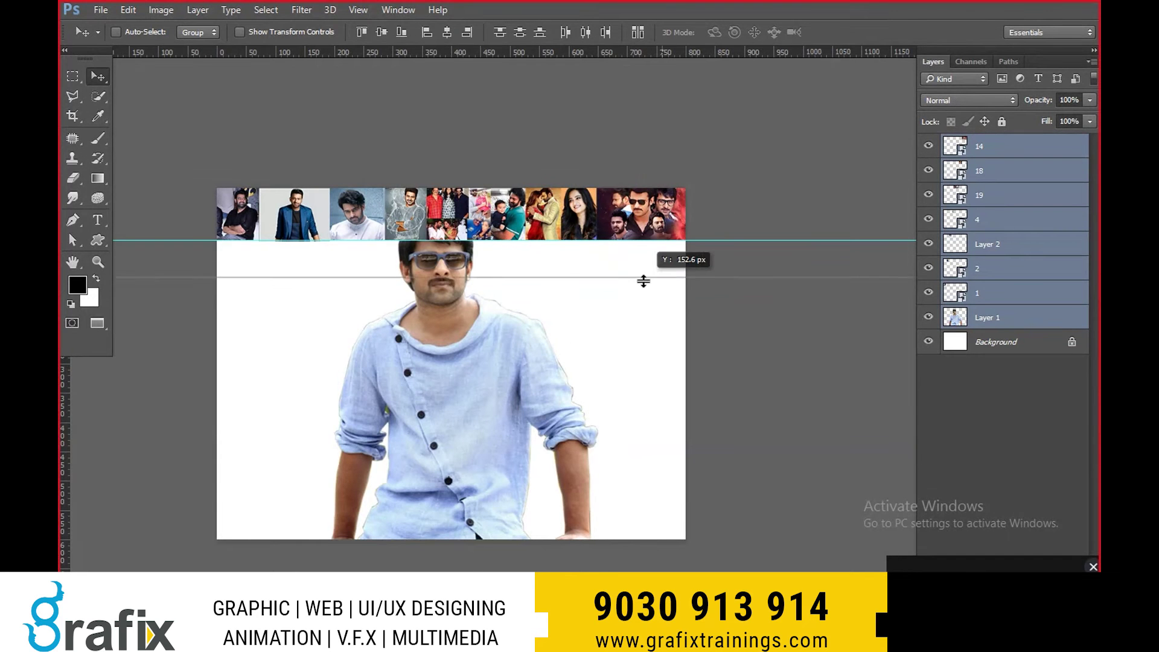
# - Place photos 6 and 17 as the first two tiles of the second row
pyautogui.click(1067, 159)
pyautogui.hotkey('alt', 'Tab')
pyautogui.moveTo(653, 225)
pyautogui.mouseDown()
pyautogui.moveTo(451, 363)
pyautogui.moveTo(305, 283)
pyautogui.moveTo(323, 301)
pyautogui.mouseUp()
pyautogui.press('Return')
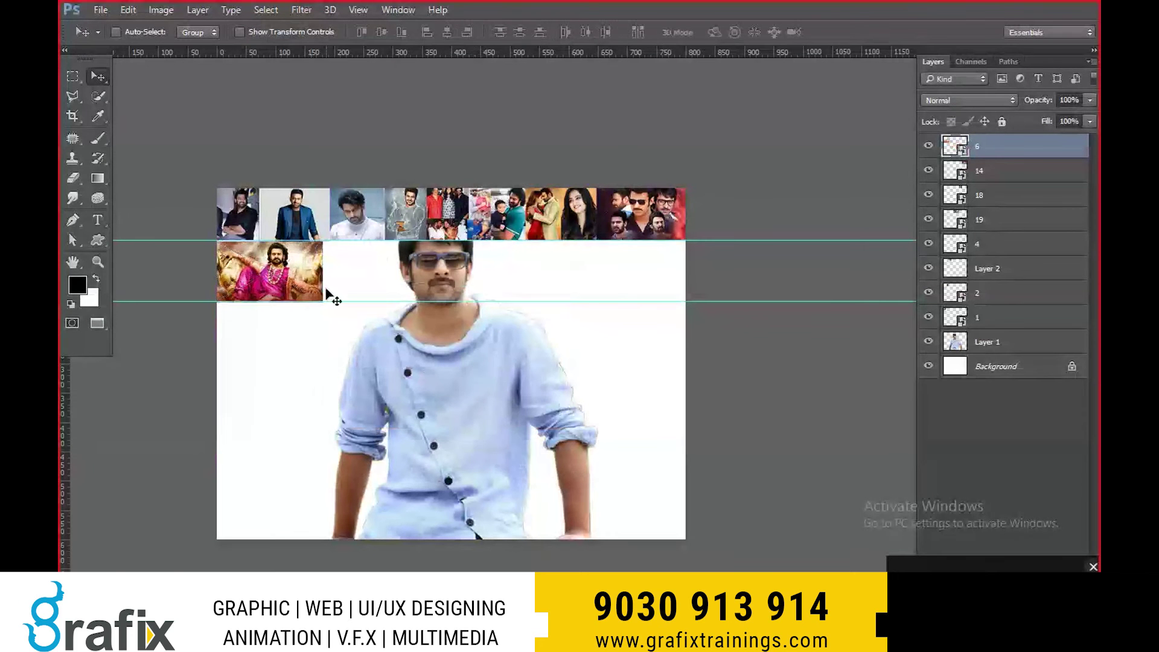
pyautogui.hotkey('alt', 'Tab')
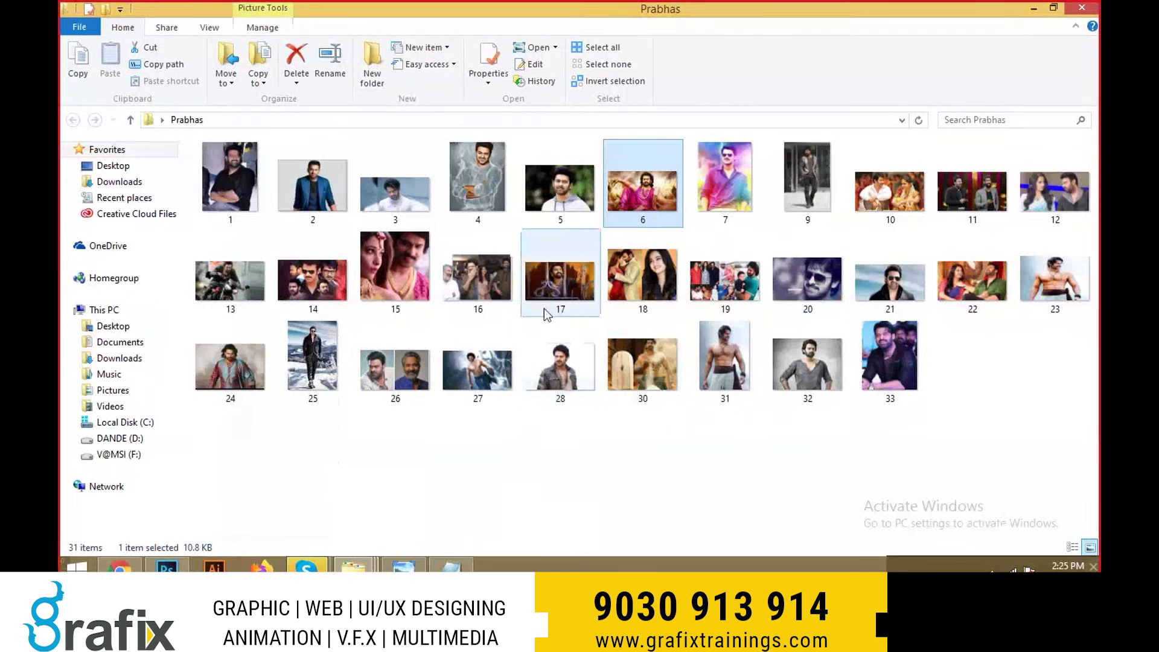
pyautogui.moveTo(552, 284)
pyautogui.mouseDown()
pyautogui.moveTo(662, 260)
pyautogui.moveTo(487, 345)
pyautogui.mouseUp()
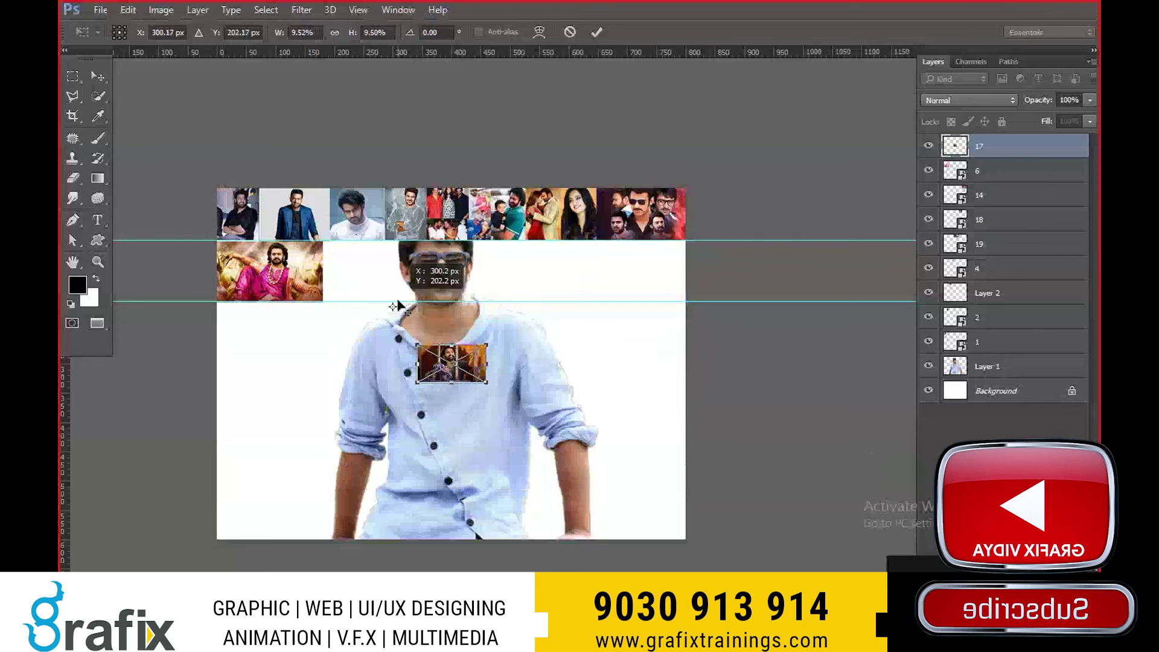
pyautogui.moveTo(452, 363)
pyautogui.mouseDown()
pyautogui.moveTo(357, 259)
pyautogui.moveTo(431, 297)
pyautogui.mouseUp()
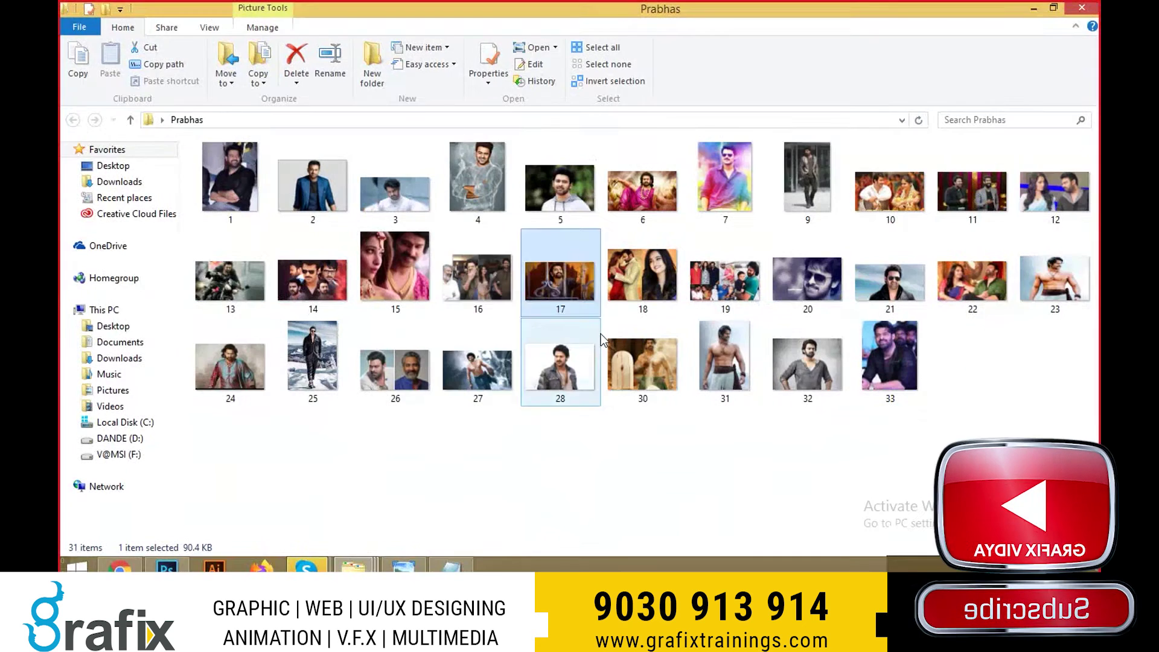
# - Add photos 16 and 26 as the next second-row tiles
pyautogui.moveTo(513, 232); pyautogui.dragTo(470, 365)
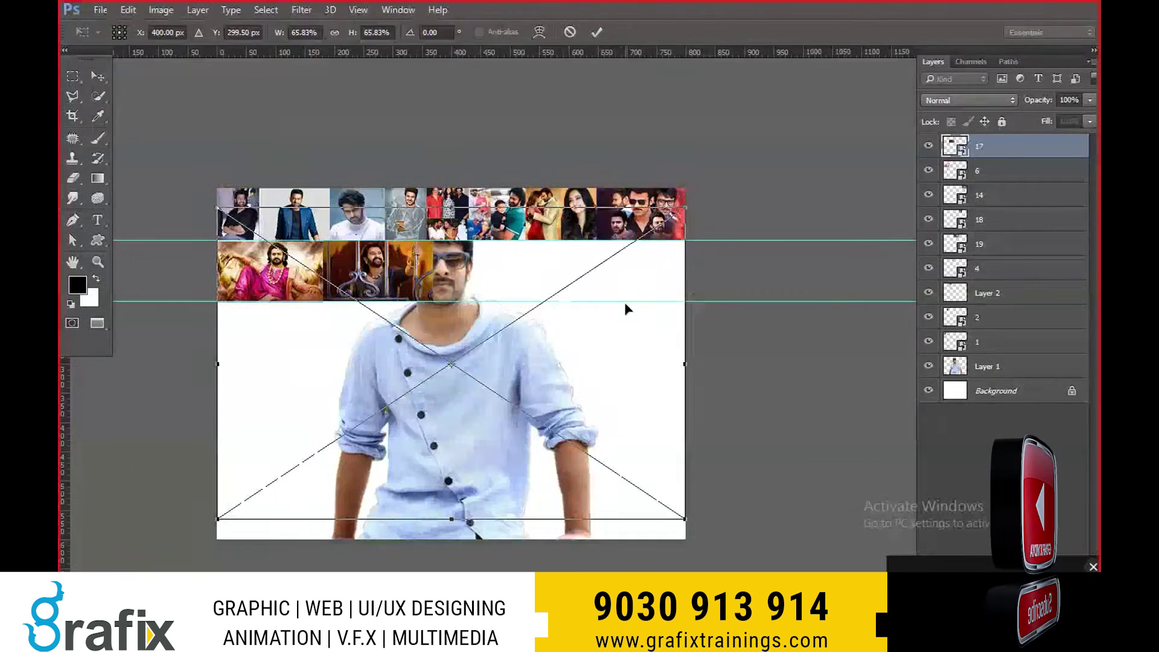
pyautogui.moveTo(543, 347); pyautogui.dragTo(561, 278)
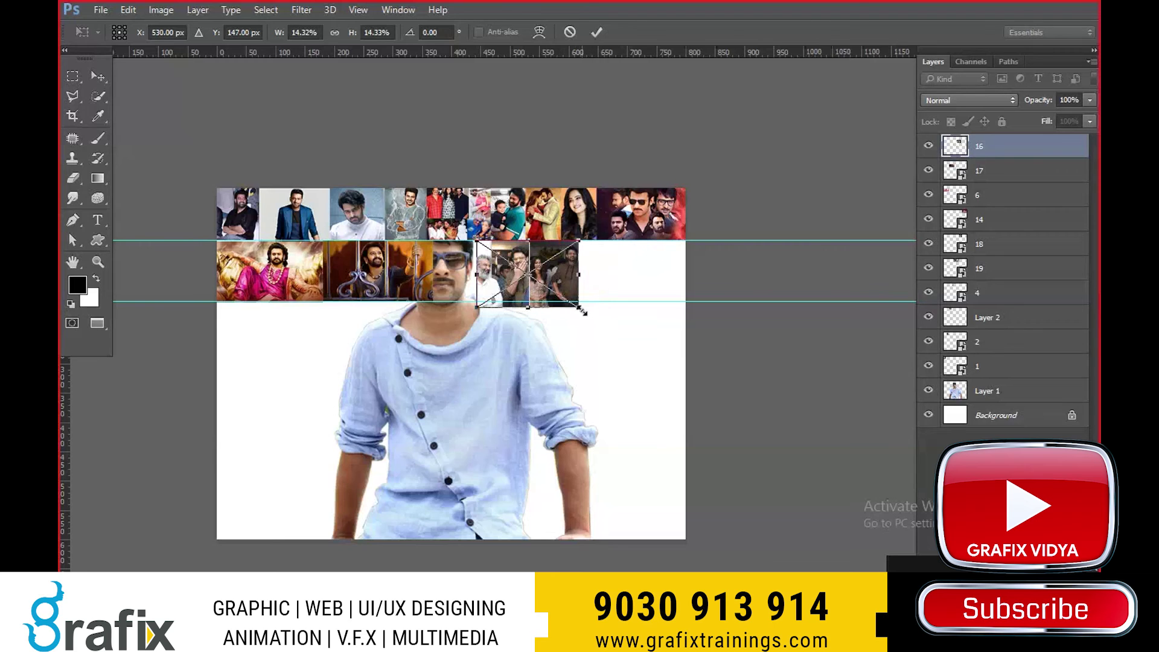
pyautogui.press('Return')
pyautogui.moveTo(471, 368); pyautogui.dragTo(558, 297)
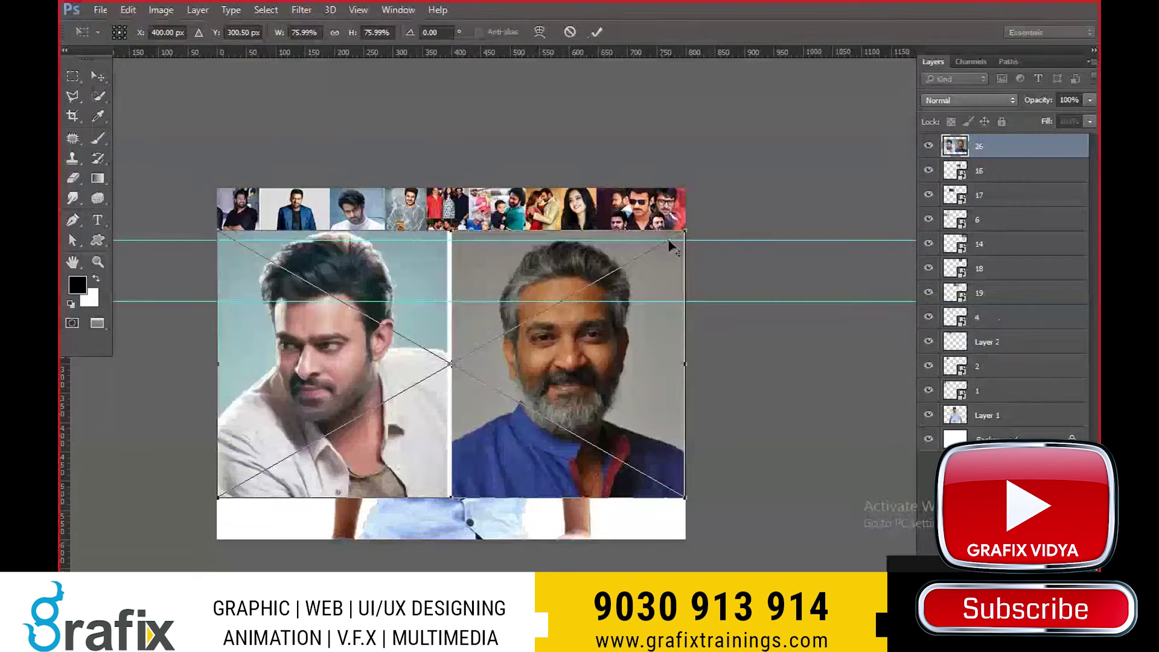
pyautogui.moveTo(670, 245); pyautogui.dragTo(504, 332)
pyautogui.moveTo(446, 362); pyautogui.dragTo(648, 270)
pyautogui.press('Return')
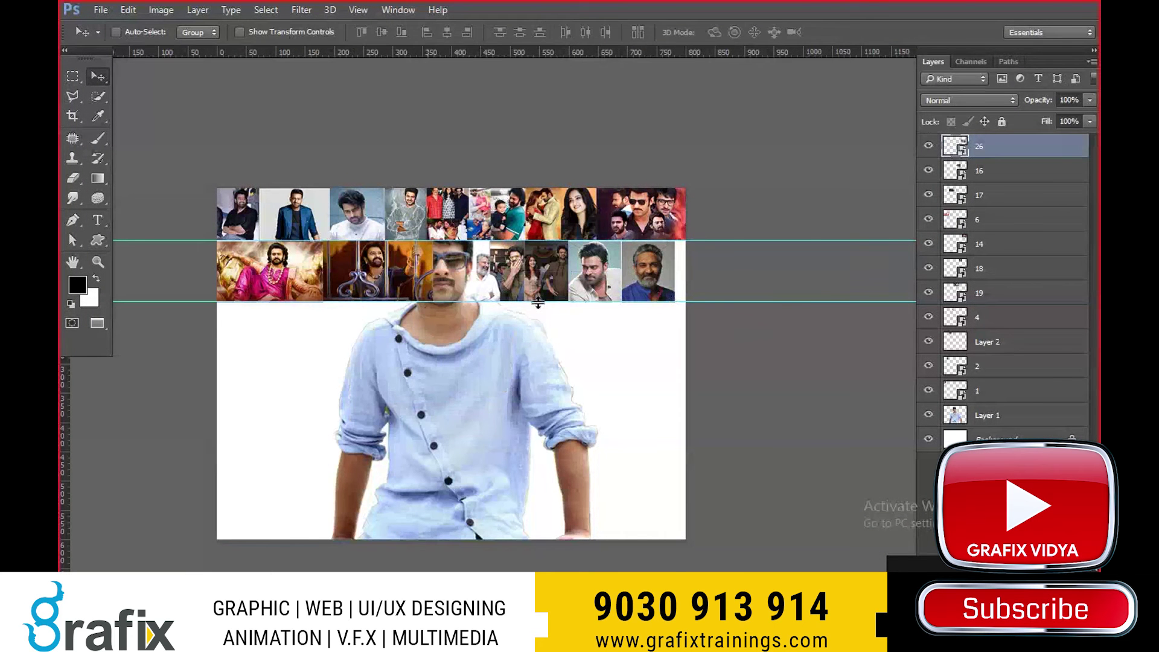
pyautogui.hotkey('ctrl', 't')
pyautogui.press('Return')
pyautogui.hotkey('alt', 'Tab')
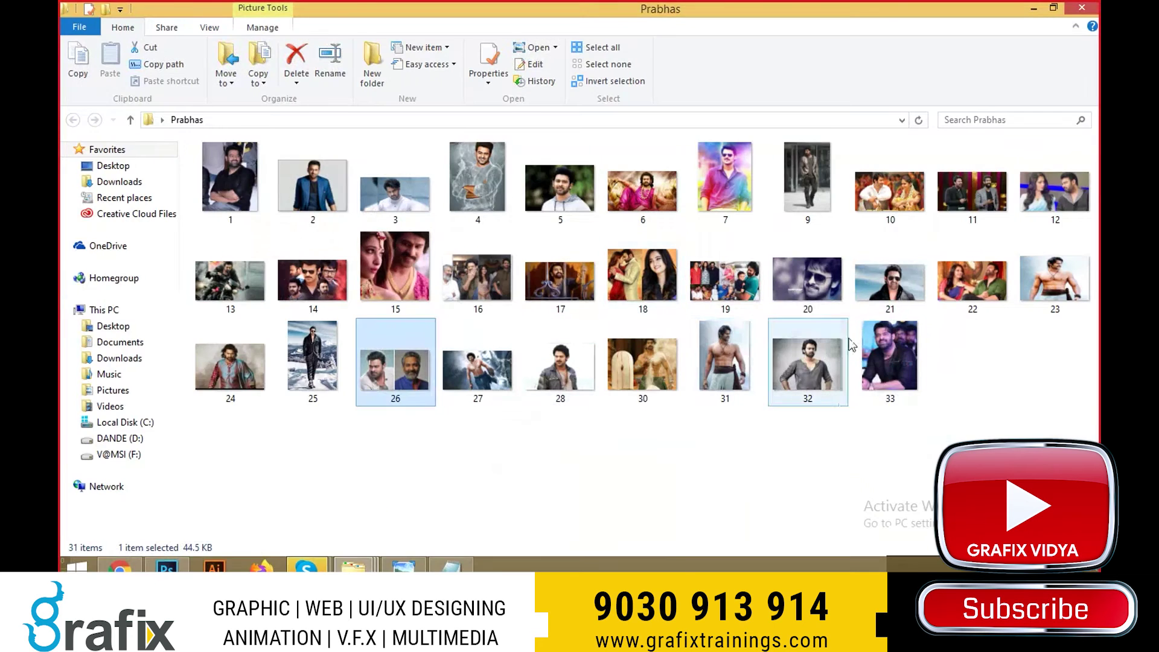
# - Fit photo 20 into the last second-row slot and send its layer down the stack
pyautogui.moveTo(806, 279); pyautogui.dragTo(693, 290)
pyautogui.moveTo(684, 244)
pyautogui.mouseDown()
pyautogui.moveTo(492, 379)
pyautogui.moveTo(655, 287)
pyautogui.mouseUp()
pyautogui.moveTo(543, 328); pyautogui.dragTo(595, 301)
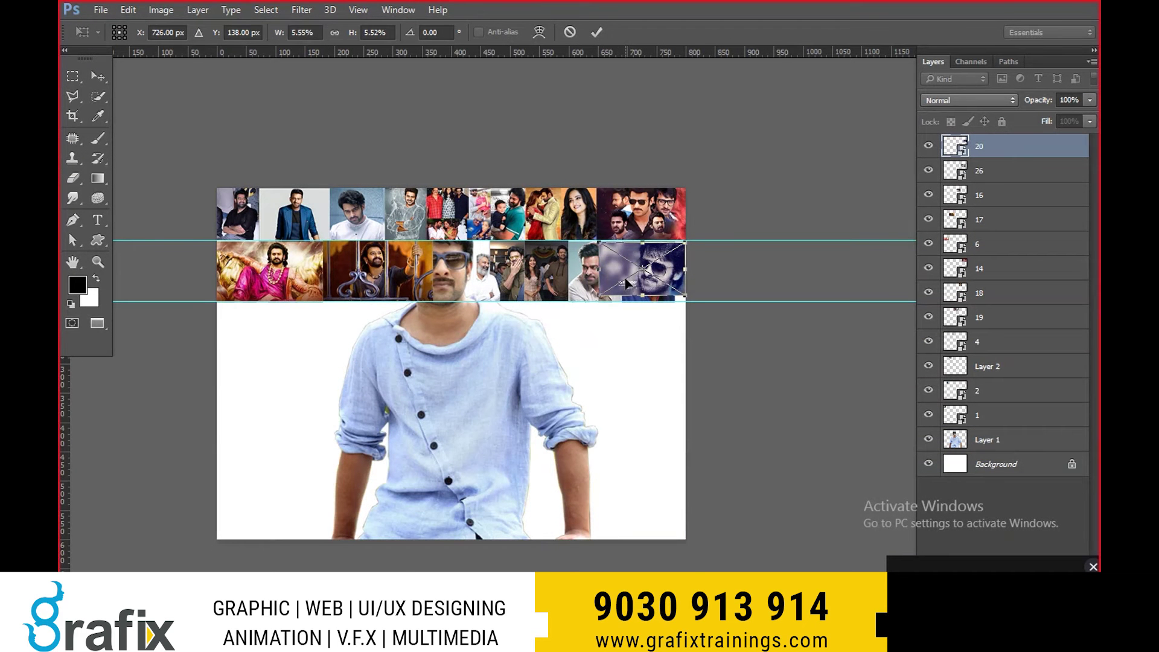
pyautogui.scroll(1, 624, 290)
pyautogui.scroll(2, 625, 290)
pyautogui.moveTo(513, 337); pyautogui.dragTo(483, 346)
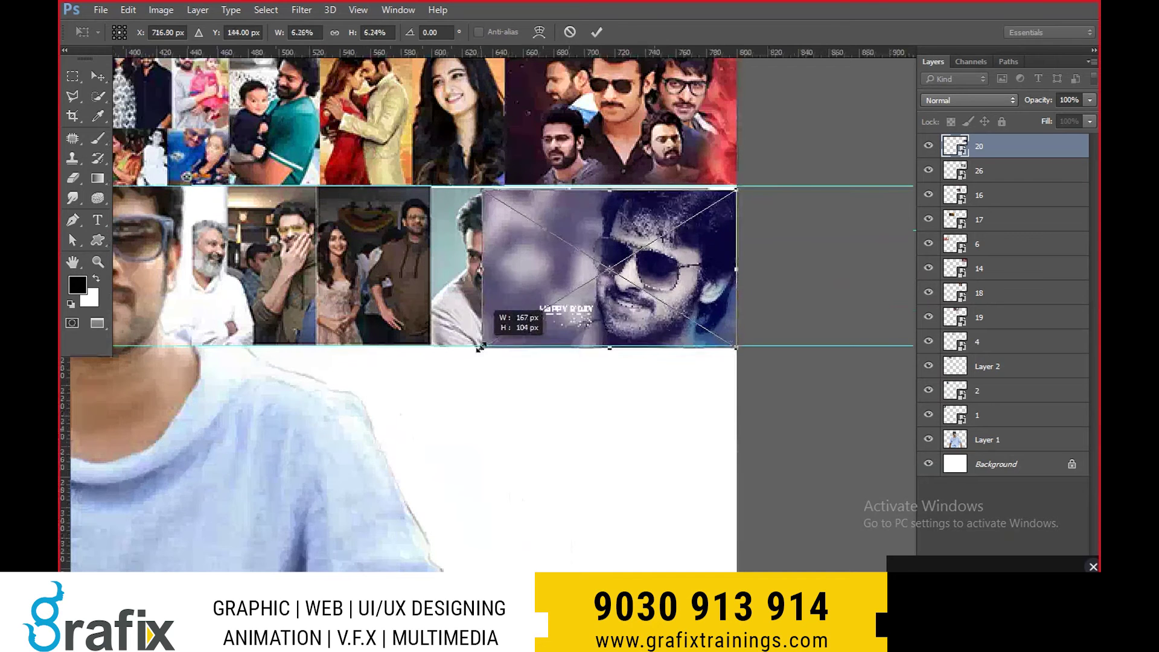
pyautogui.moveTo(736, 189); pyautogui.dragTo(738, 186)
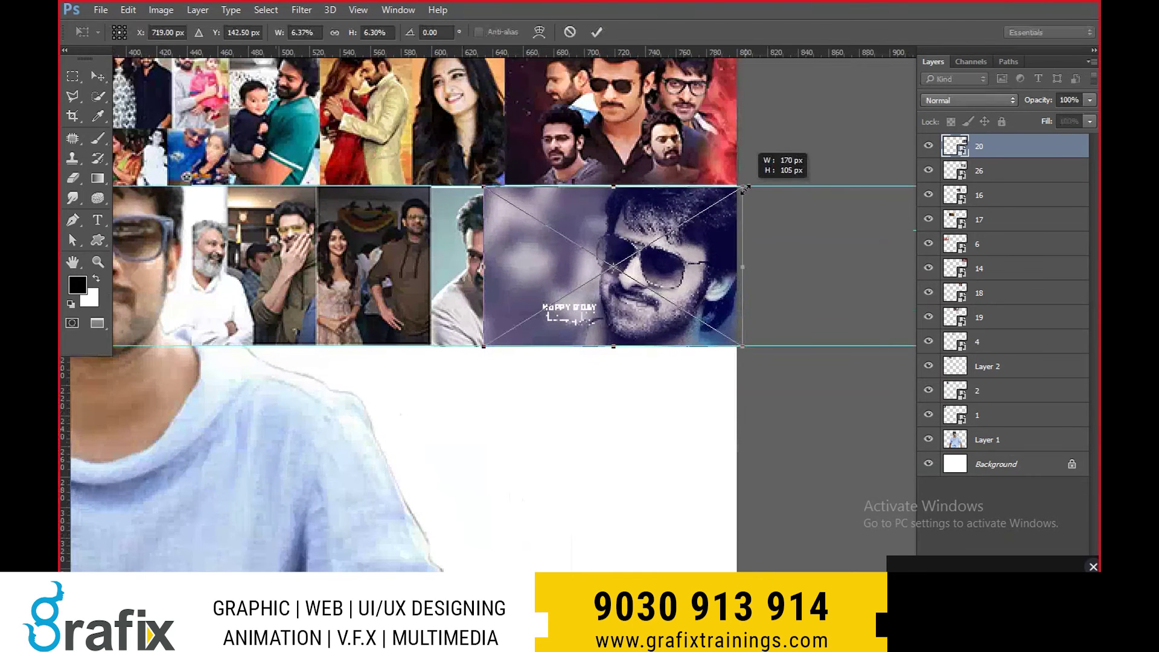
pyautogui.press('Return')
pyautogui.hotkey('ctrl', 'shift', '[')
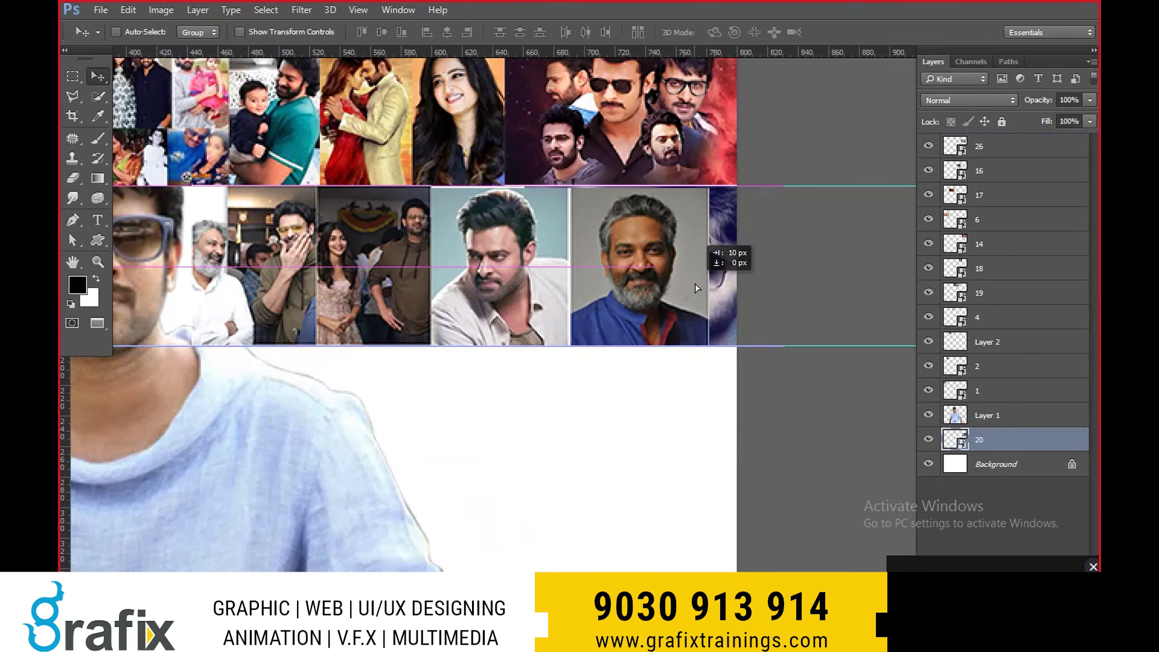
pyautogui.keyDown('ctrl'); pyautogui.click(680, 282); pyautogui.keyUp('ctrl')
pyautogui.keyDown('ctrl'); pyautogui.click(727, 278); pyautogui.keyUp('ctrl')
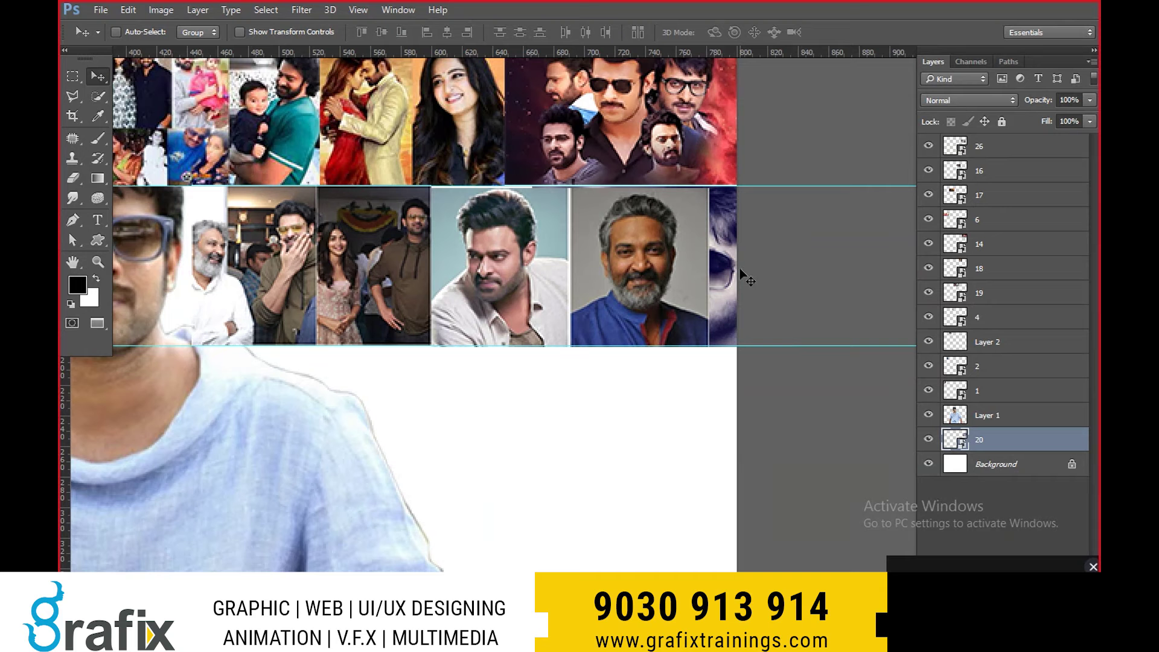
pyautogui.rightClick(588, 270)
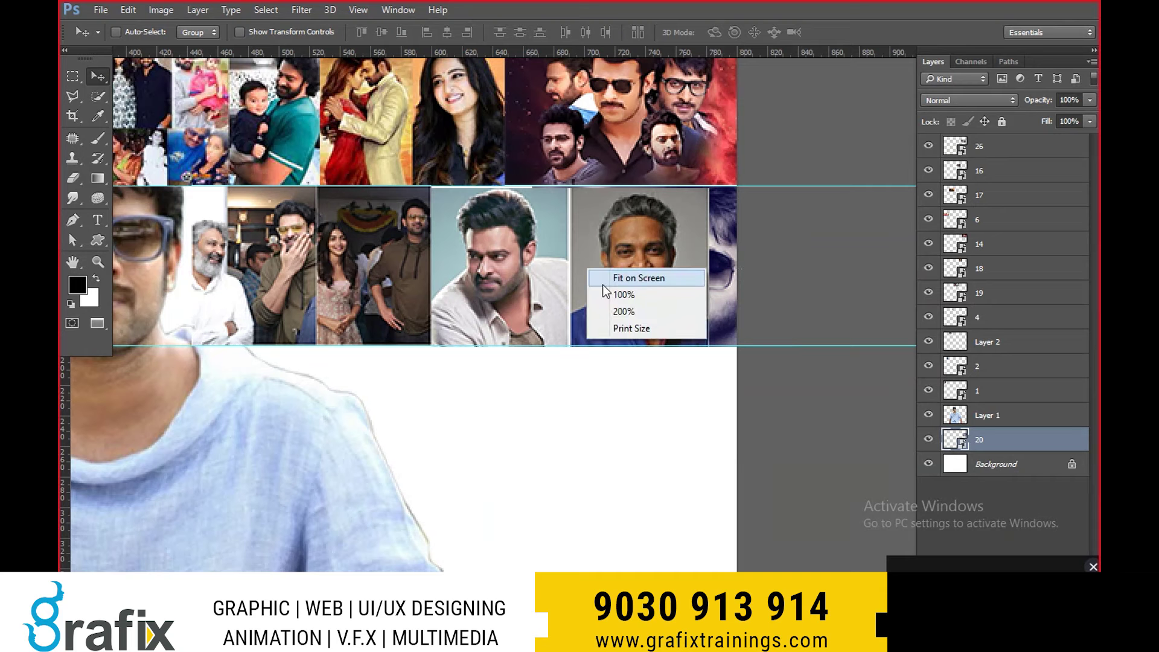
# - Fit the canvas on screen, select the cut-out figure layer, and hide the panels
pyautogui.click(638, 278)
pyautogui.rightClick(660, 188)
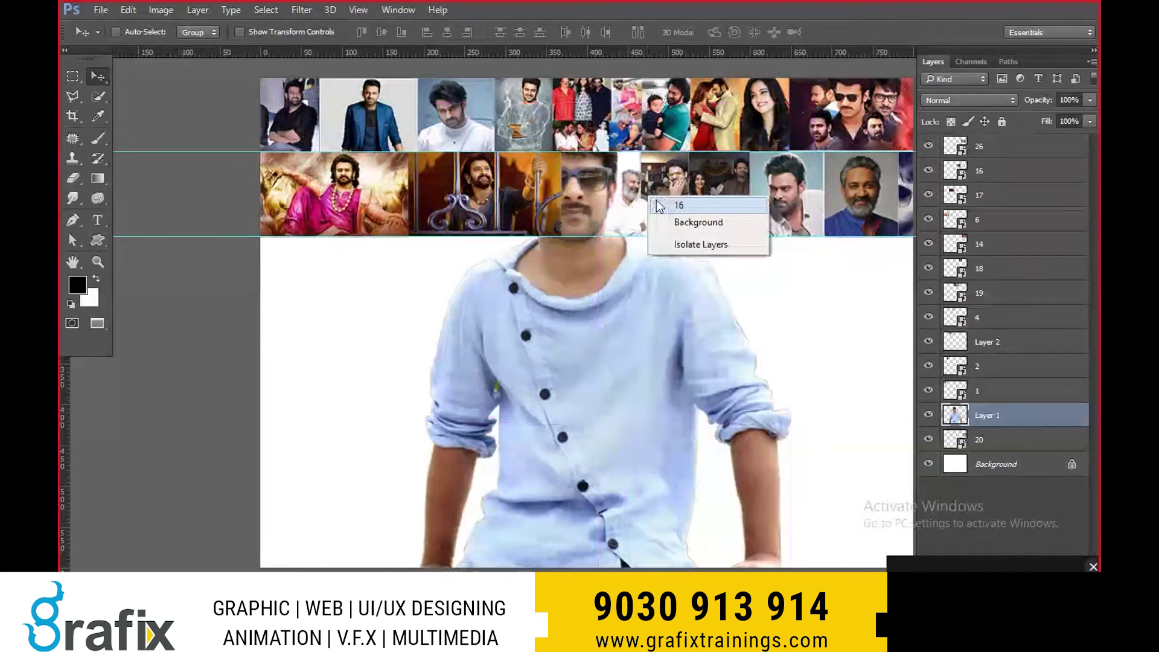
pyautogui.click(673, 200)
pyautogui.keyDown('ctrl'); pyautogui.click(860, 220); pyautogui.keyUp('ctrl')
pyautogui.press('Tab')
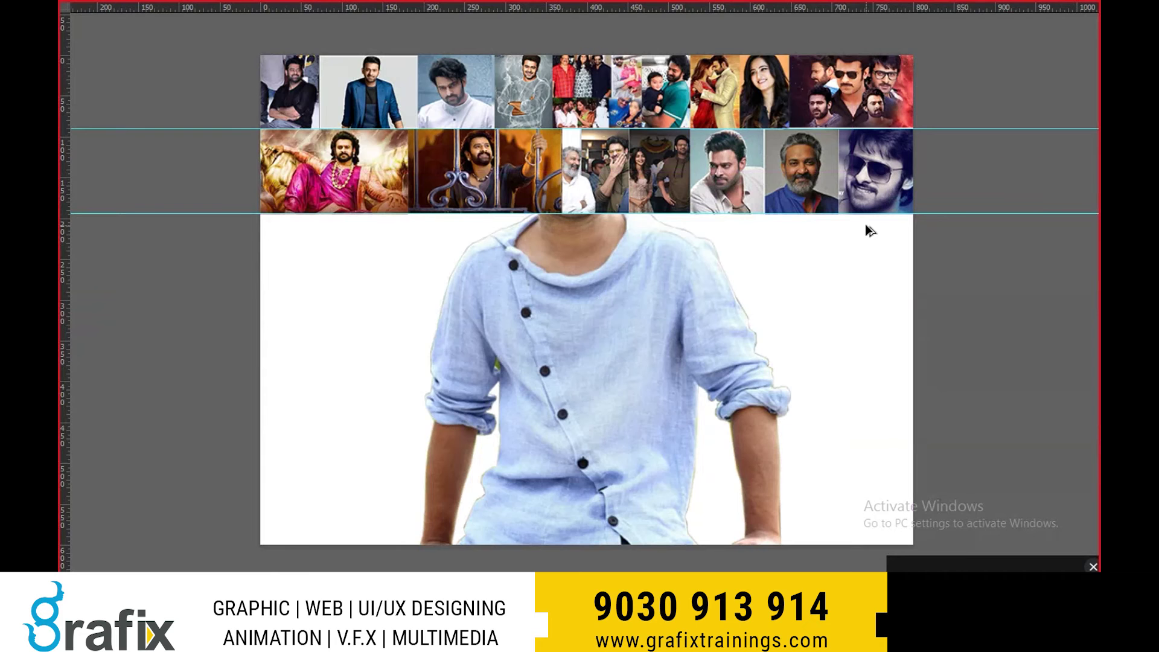
# - Place the sunglasses photo as the first tile below the second row
pyautogui.hotkey('alt', 'Tab')
pyautogui.moveTo(922, 289); pyautogui.dragTo(383, 304)
pyautogui.moveTo(663, 338); pyautogui.dragTo(391, 262)
pyautogui.moveTo(385, 170); pyautogui.dragTo(381, 257)
pyautogui.moveTo(418, 296); pyautogui.dragTo(418, 295)
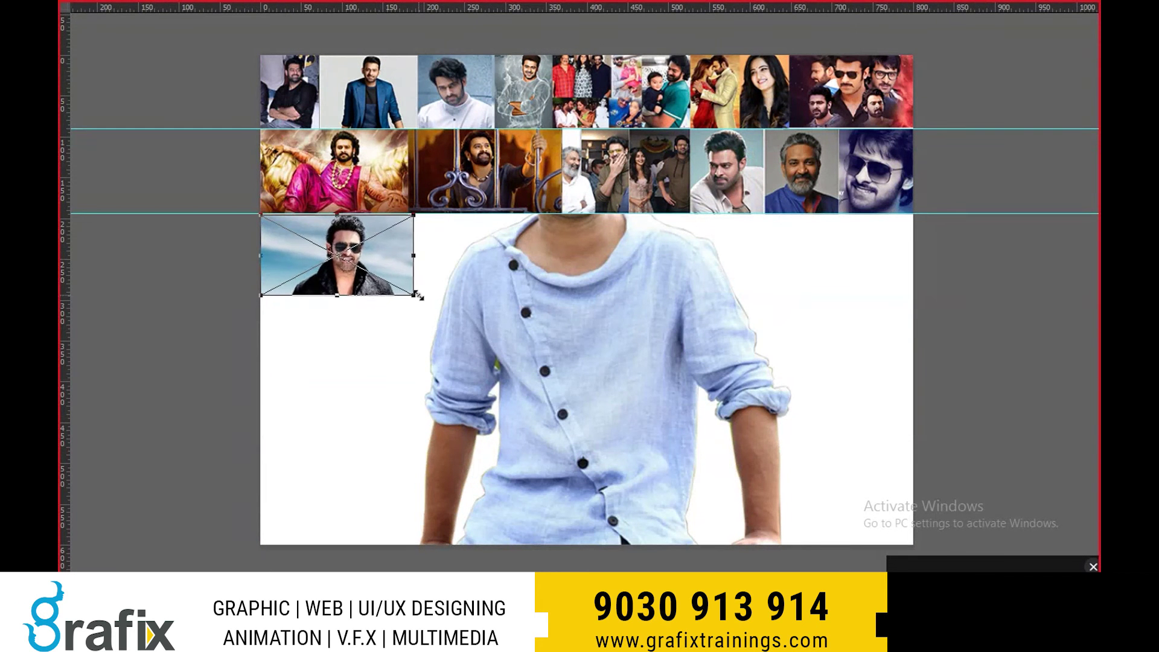
# - Add the couple photo and another photo into the next third-row slots
pyautogui.hotkey('alt', 'Tab')
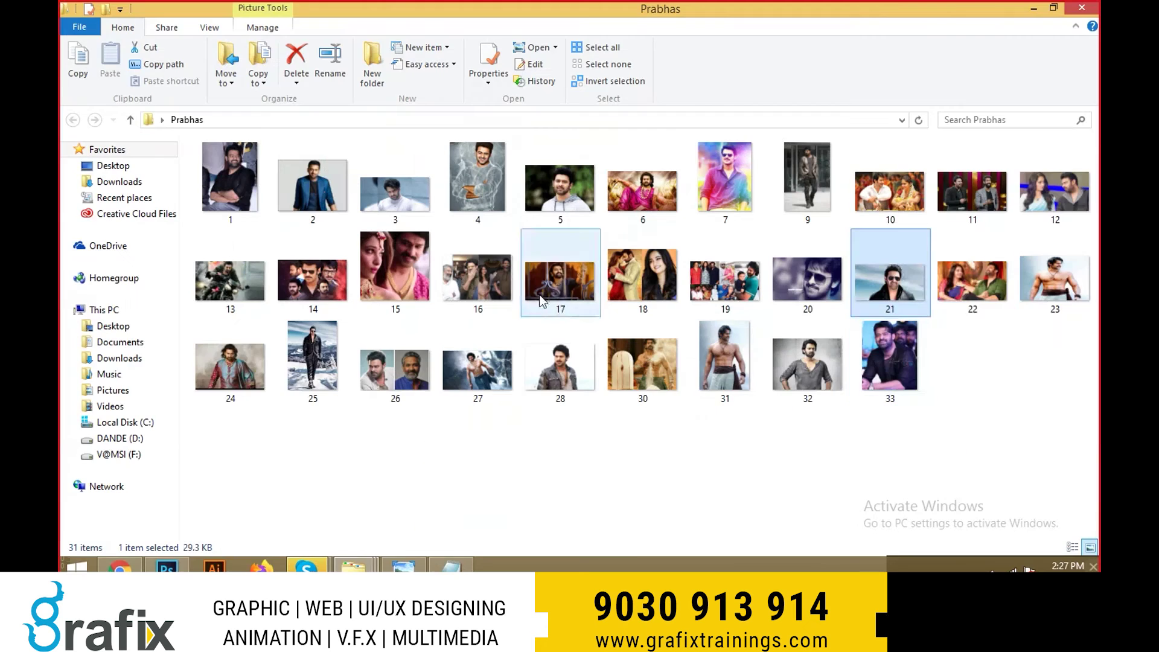
pyautogui.moveTo(892, 266); pyautogui.dragTo(679, 335)
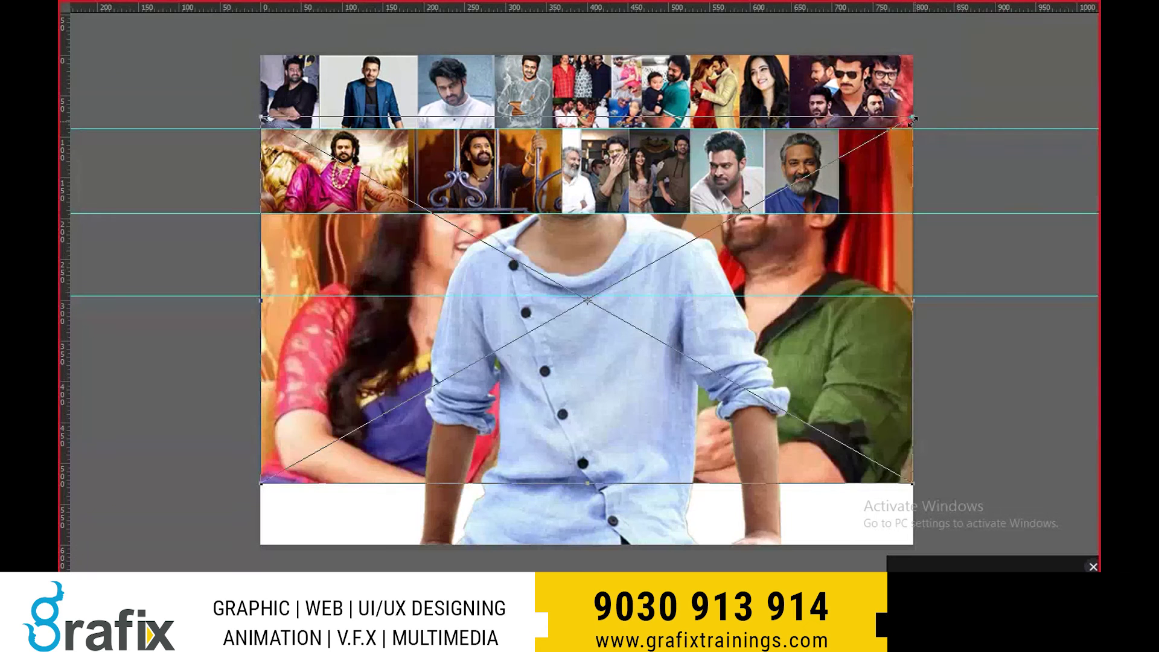
pyautogui.moveTo(911, 120); pyautogui.dragTo(651, 264)
pyautogui.moveTo(615, 312); pyautogui.dragTo(456, 262)
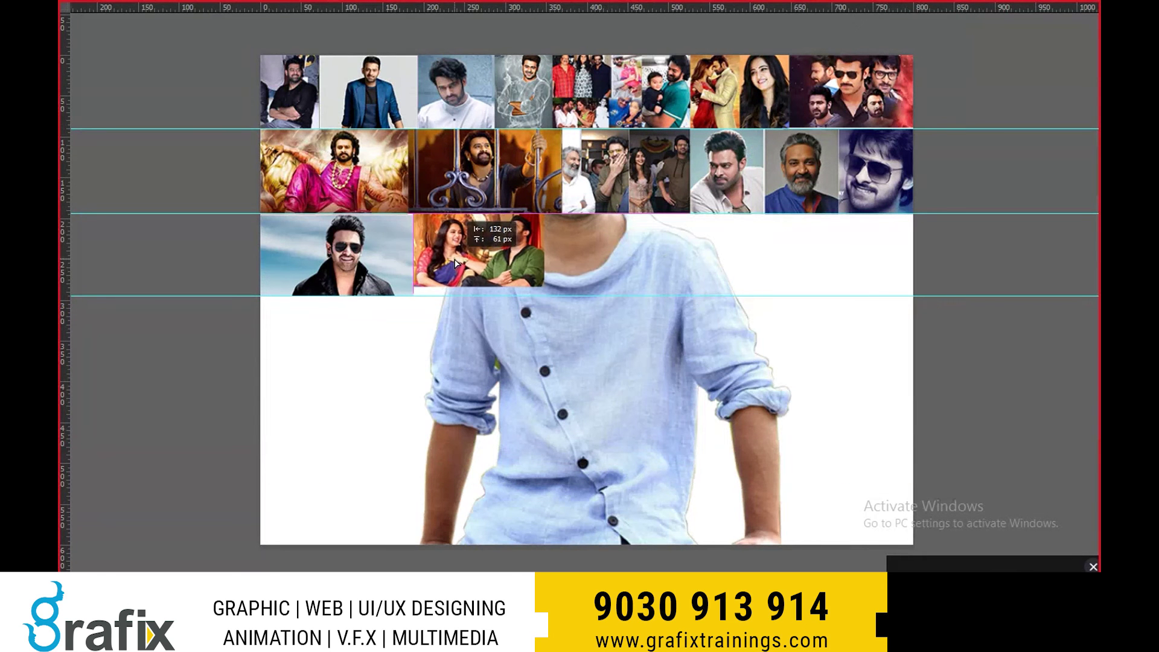
pyautogui.moveTo(542, 291); pyautogui.dragTo(562, 296)
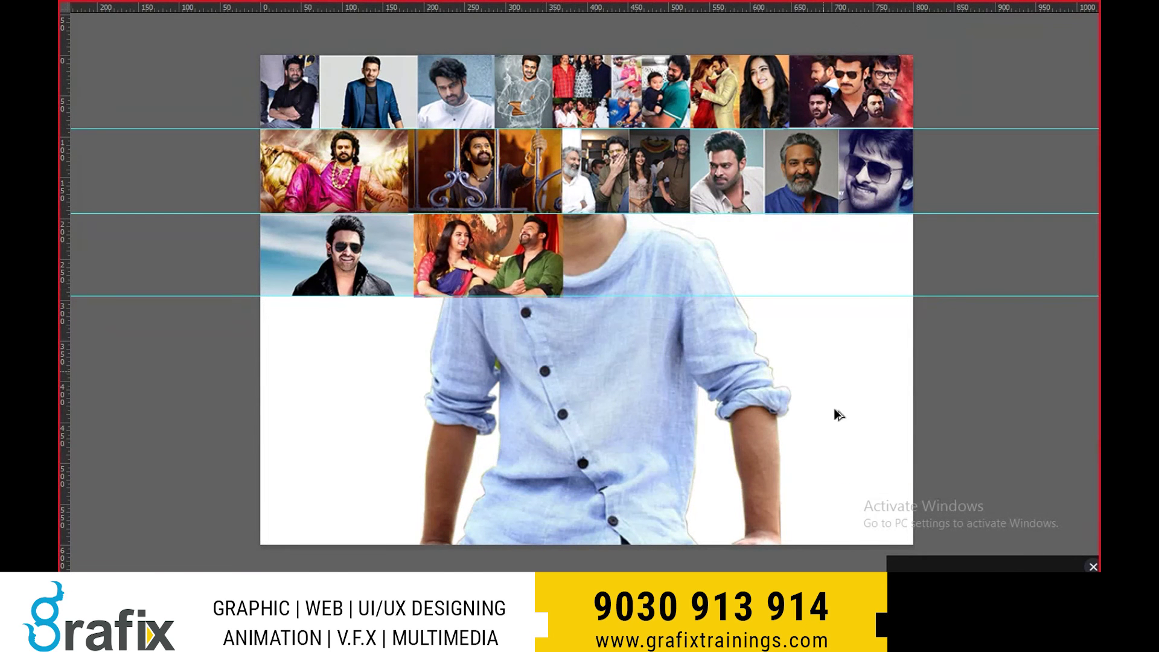
pyautogui.hotkey('alt', 'Tab')
pyautogui.moveTo(478, 362); pyautogui.dragTo(579, 302)
pyautogui.moveTo(910, 116)
pyautogui.mouseDown()
pyautogui.moveTo(651, 263)
pyautogui.moveTo(677, 226)
pyautogui.mouseUp()
pyautogui.moveTo(696, 288); pyautogui.dragTo(710, 296)
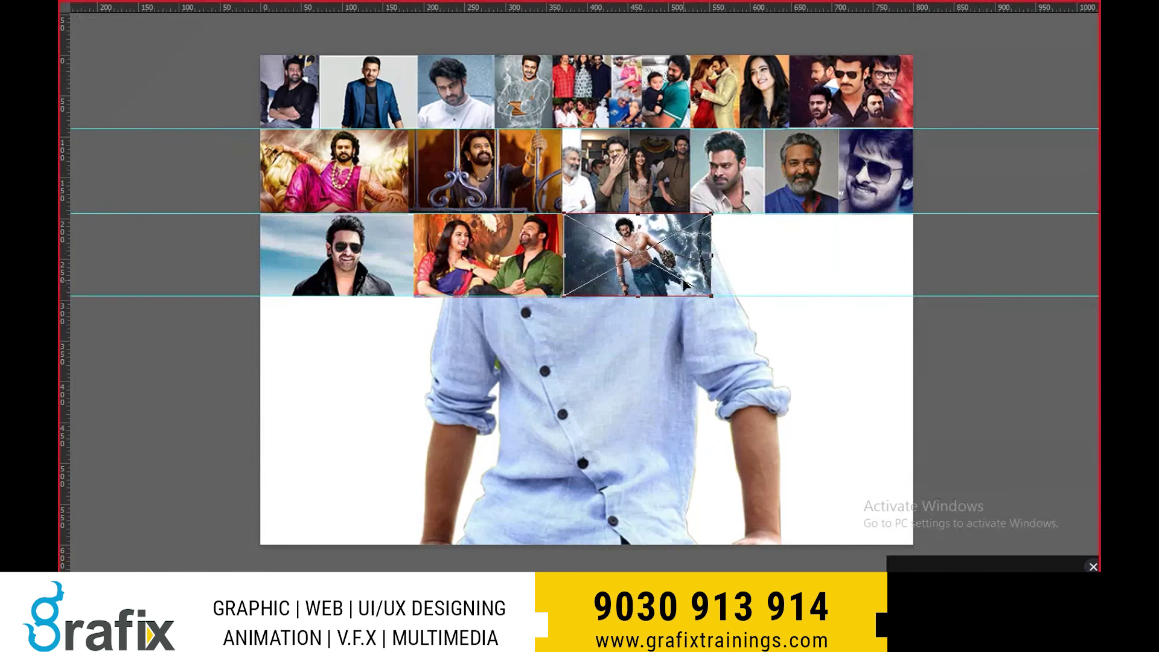
# - Fit one more photo and the bike photo at the third row's right end, then exit full-screen
pyautogui.hotkey('alt', 'Tab')
pyautogui.moveTo(1053, 264)
pyautogui.mouseDown()
pyautogui.moveTo(890, 126)
pyautogui.moveTo(667, 274)
pyautogui.moveTo(820, 252)
pyautogui.mouseUp()
pyautogui.moveTo(680, 279); pyautogui.dragTo(711, 279)
pyautogui.moveTo(887, 272); pyautogui.dragTo(836, 270)
pyautogui.moveTo(835, 331); pyautogui.dragTo(803, 303)
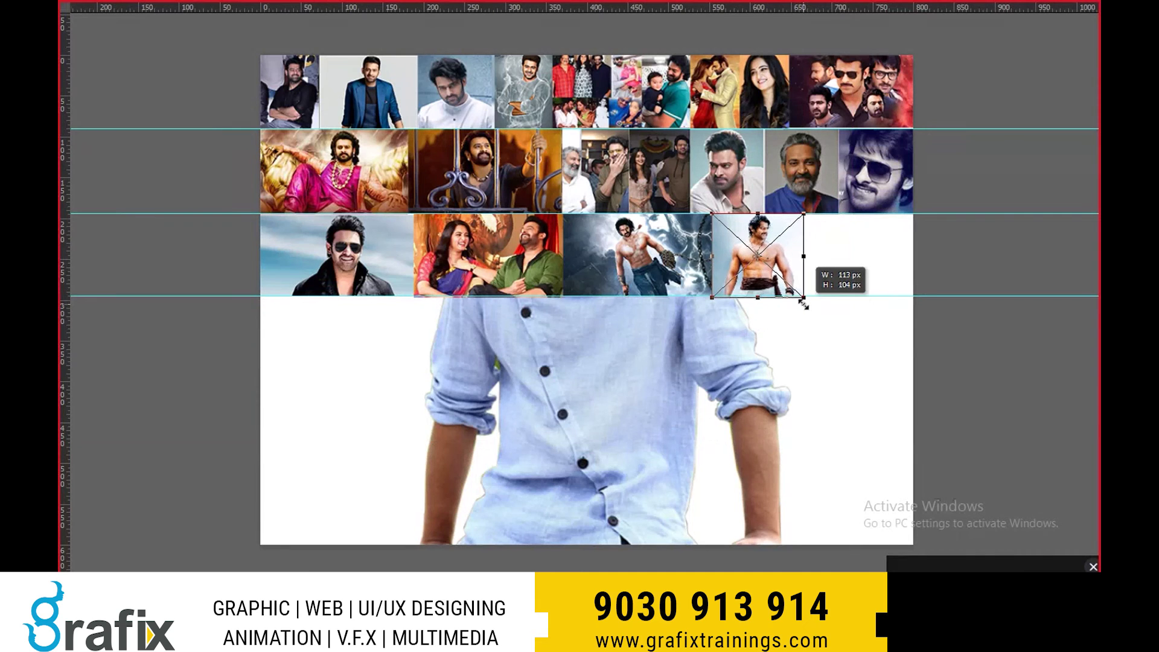
pyautogui.moveTo(807, 262); pyautogui.dragTo(792, 261)
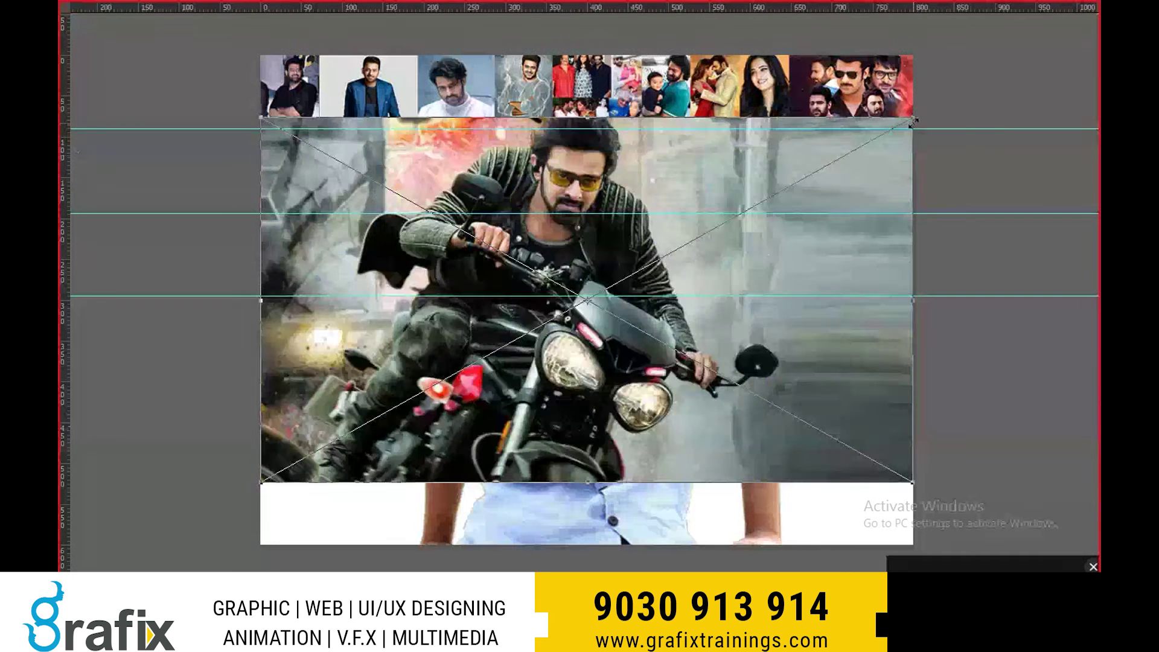
pyautogui.moveTo(910, 121)
pyautogui.mouseDown()
pyautogui.moveTo(700, 236)
pyautogui.moveTo(980, 228)
pyautogui.mouseUp()
pyautogui.press('Return')
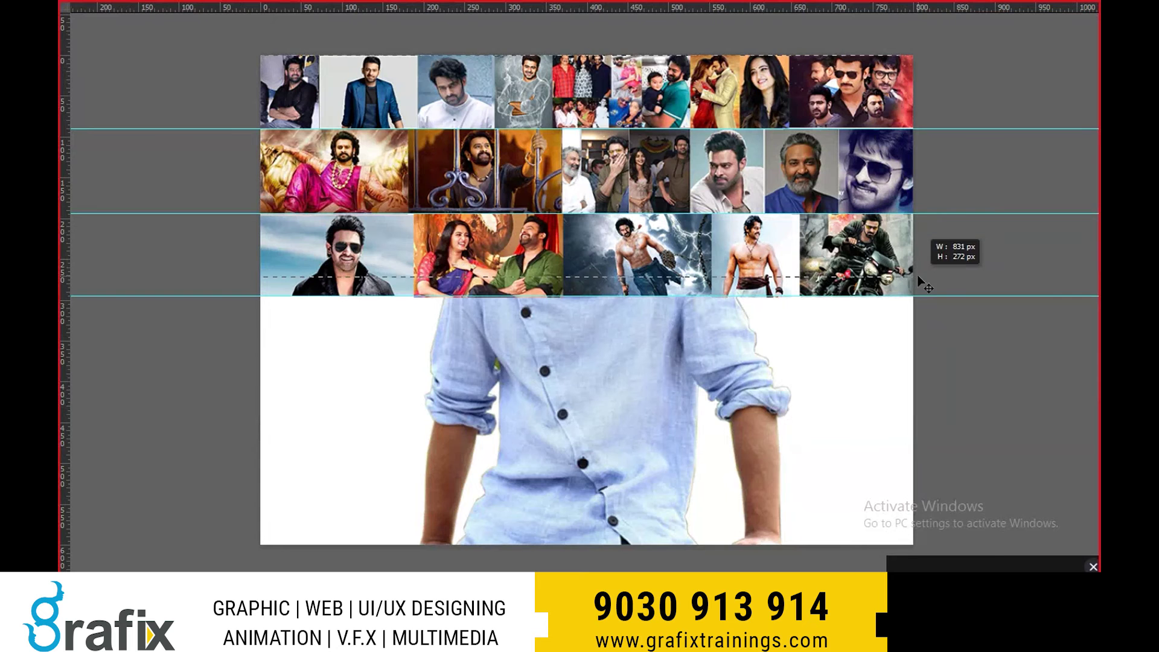
pyautogui.press('f')
pyautogui.press('Tab')
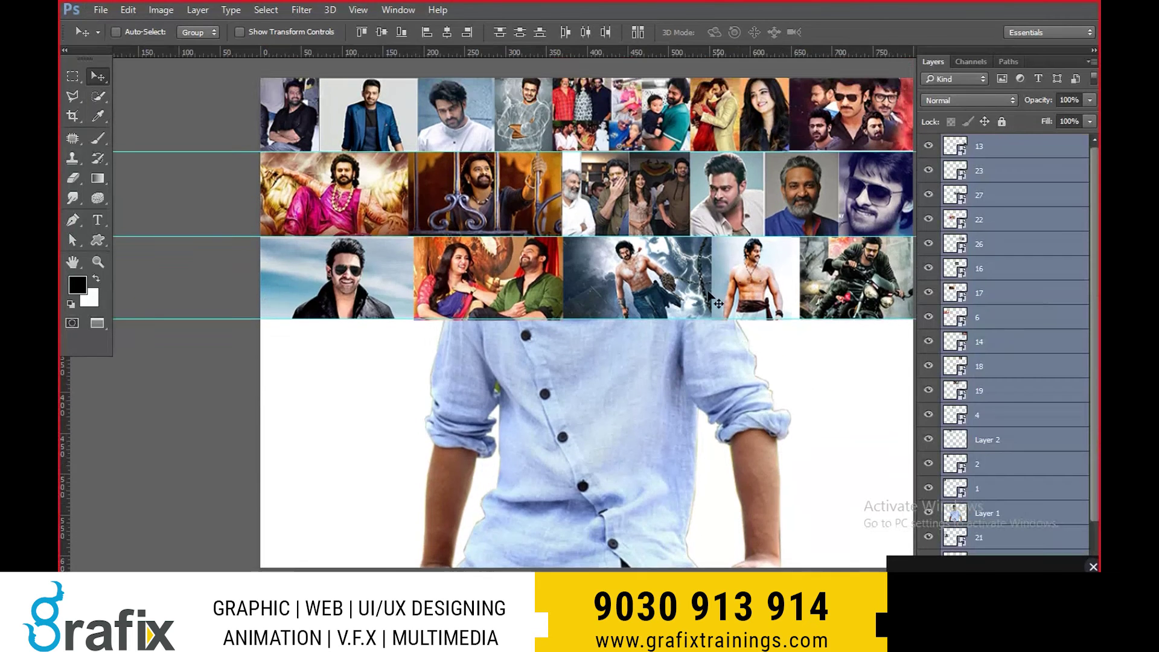
# - Alt-drag copies of the three photo rows down below the originals
pyautogui.scroll(-2, 712, 296)
pyautogui.press('ctrl')
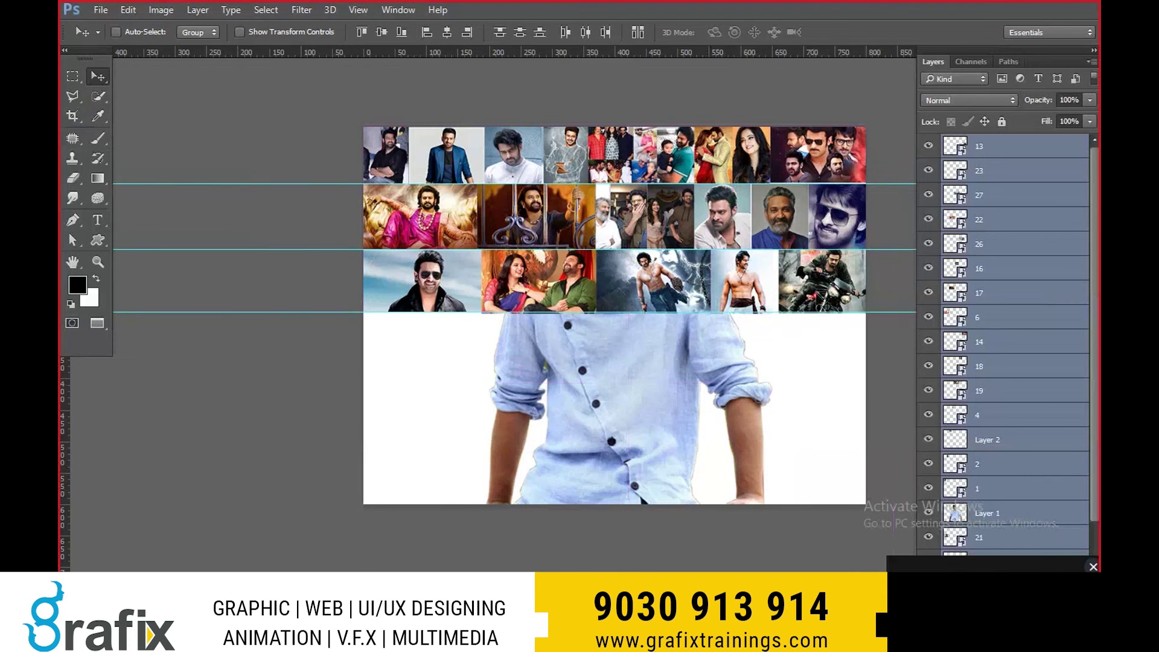
pyautogui.moveTo(808, 292)
pyautogui.mouseDown()
pyautogui.moveTo(809, 480)
pyautogui.moveTo(750, 480)
pyautogui.mouseUp()
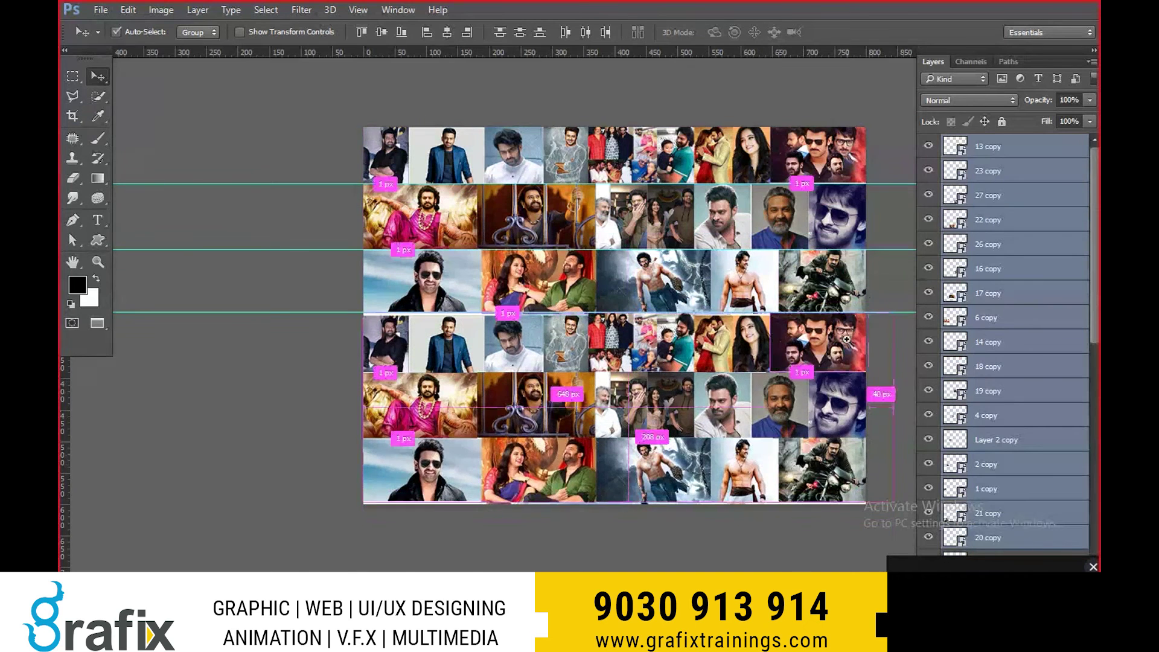
pyautogui.scroll(2, 846, 338)
pyautogui.scroll(3, 846, 338)
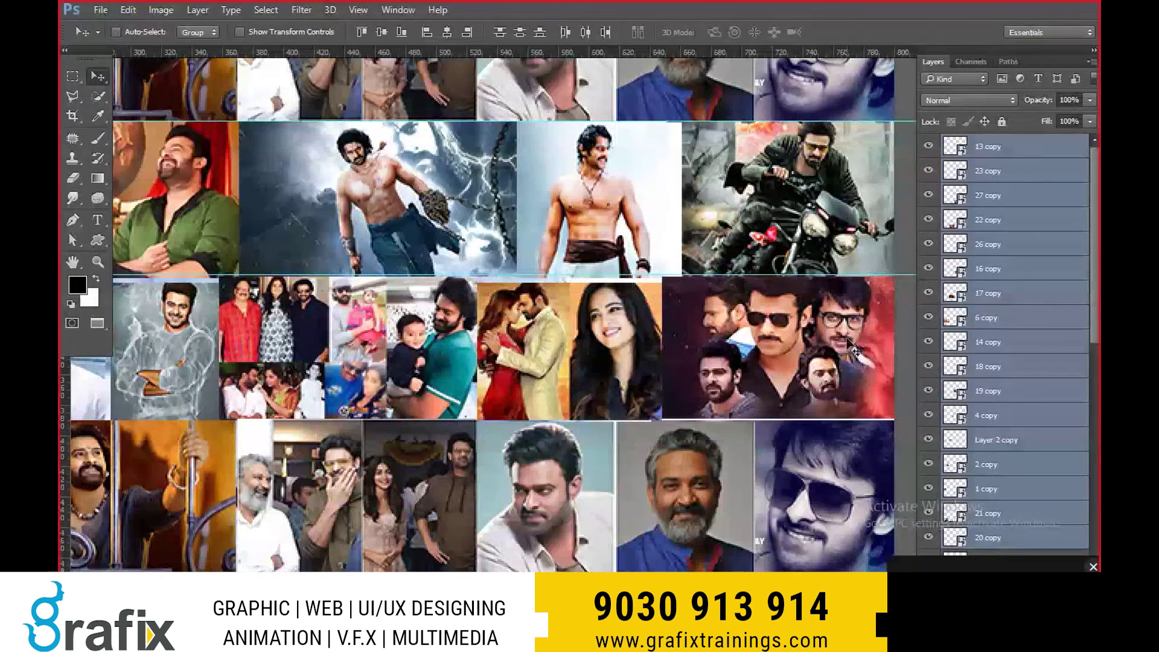
# - Nudge the duplicated rows up and down to close the gap and align them
pyautogui.moveTo(847, 338); pyautogui.dragTo(851, 347)
pyautogui.hotkey('shift', 'Up')
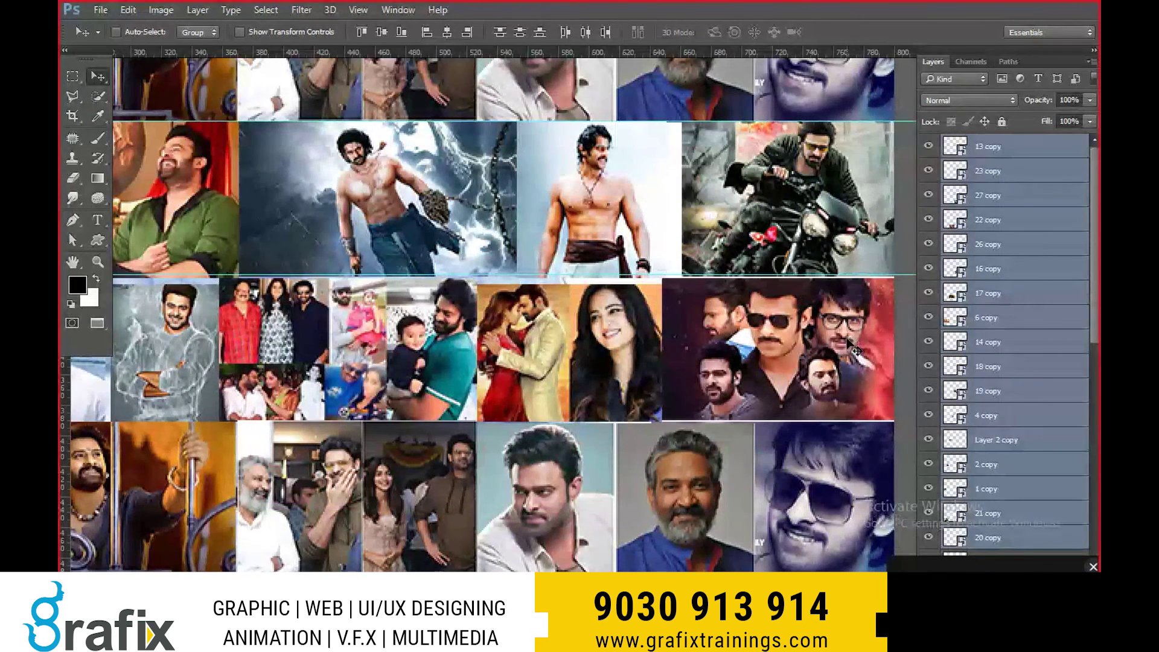
pyautogui.hotkey('shift', 'Up')
pyautogui.moveTo(848, 345); pyautogui.dragTo(852, 348)
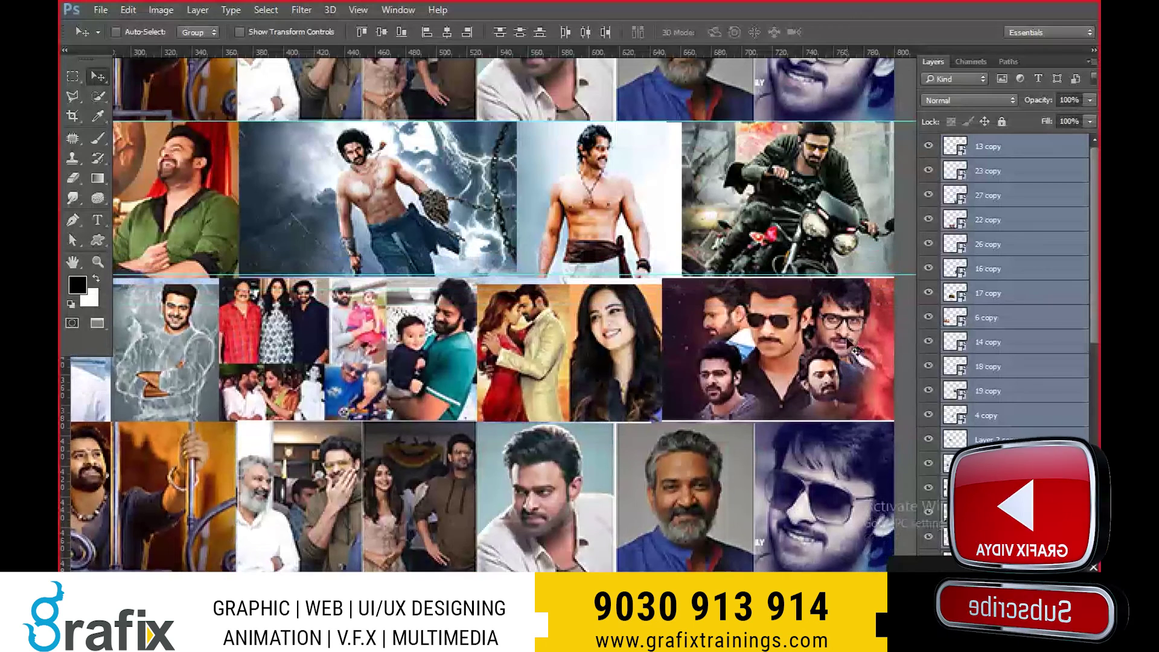
pyautogui.press('Down')
pyautogui.press('Down')
pyautogui.press('Down')
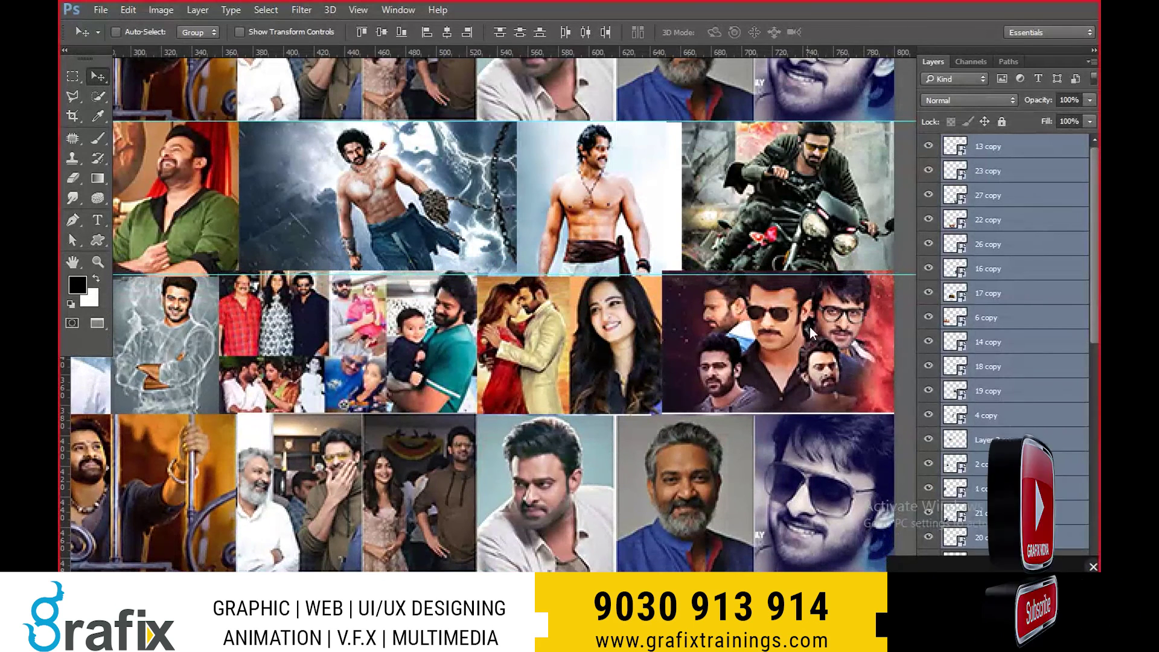
# - Select the 14 copy tile, then select all layers
pyautogui.keyDown('ctrl'); pyautogui.click(827, 344); pyautogui.keyUp('ctrl')
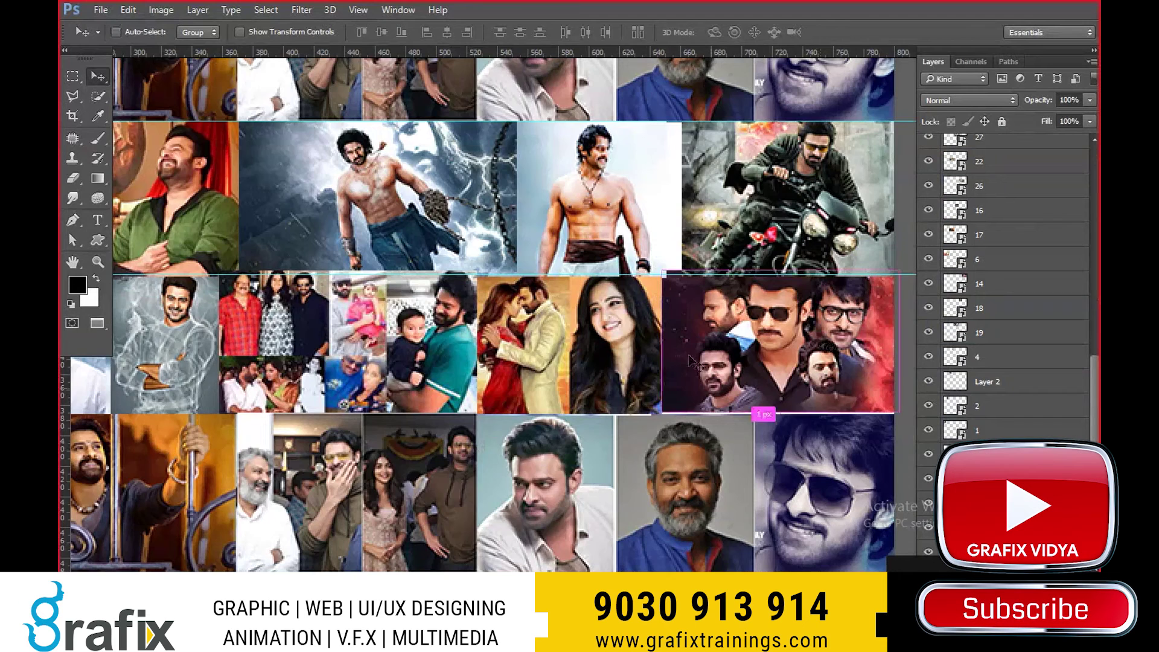
pyautogui.scroll(-1, 688, 354)
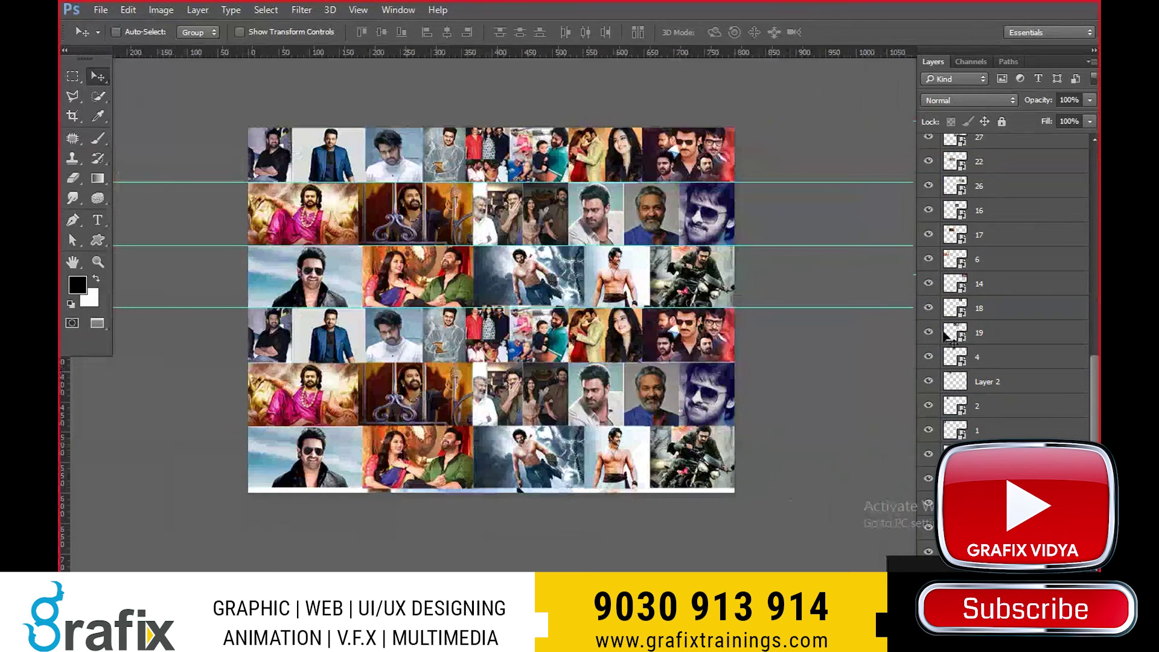
pyautogui.hotkey('ctrl', 'alt', 'a')
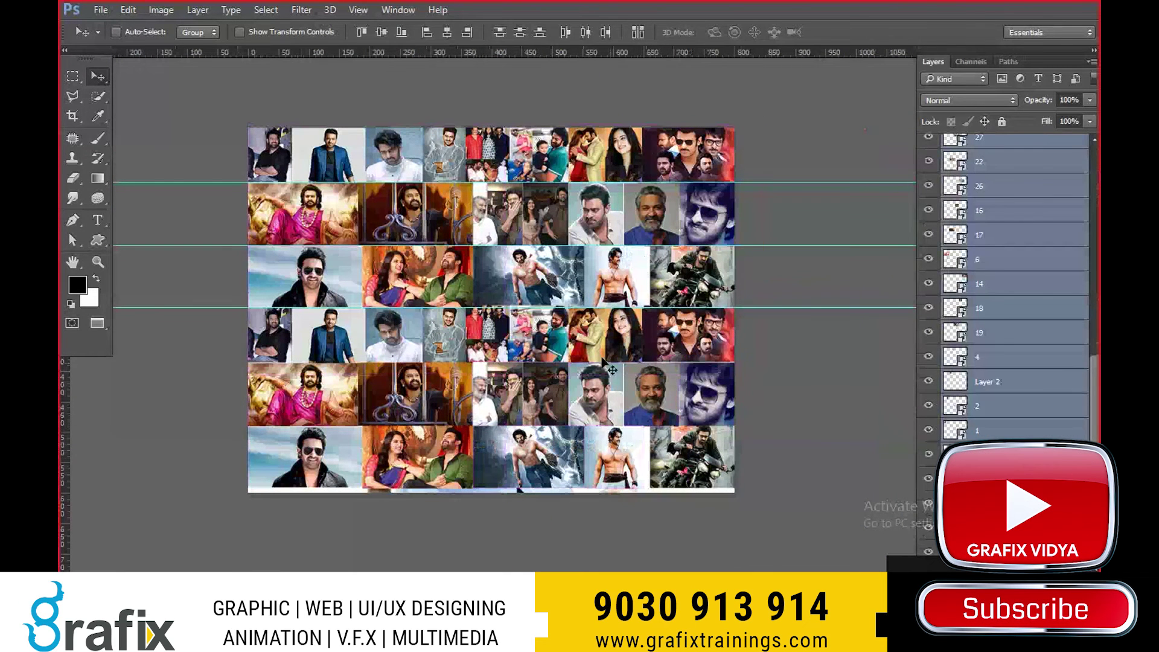
# - Select and hide the 16 copy photo tile layer
pyautogui.moveTo(602, 359); pyautogui.dragTo(567, 462)
pyautogui.moveTo(576, 469); pyautogui.dragTo(577, 534)
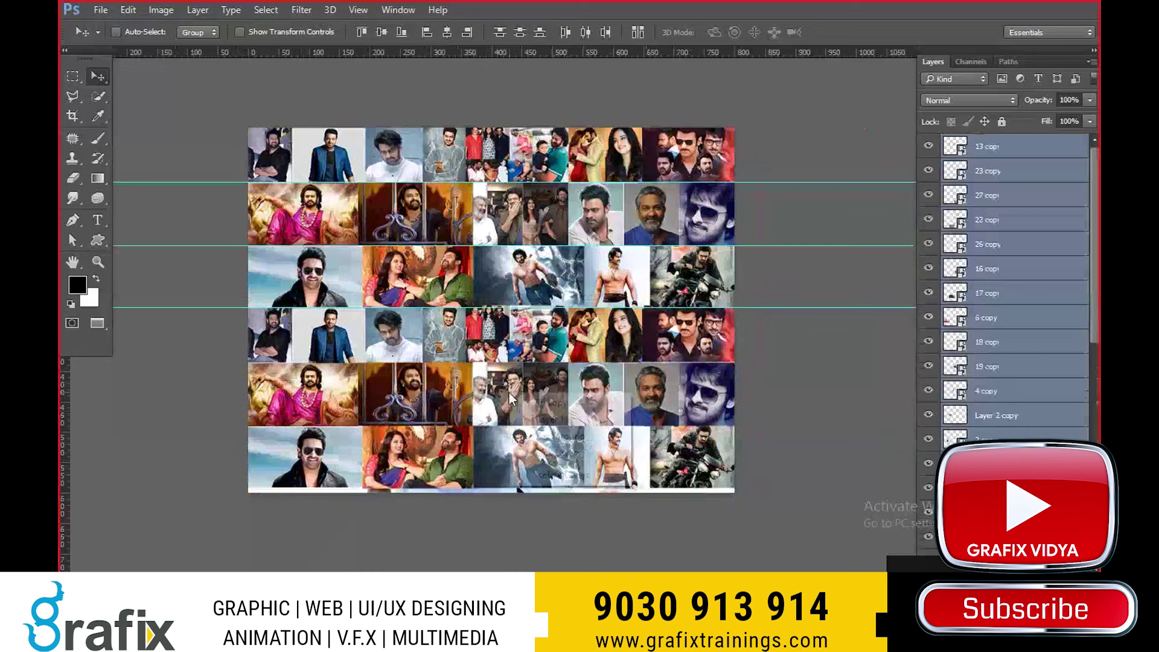
pyautogui.click(1026, 268)
pyautogui.click(928, 268)
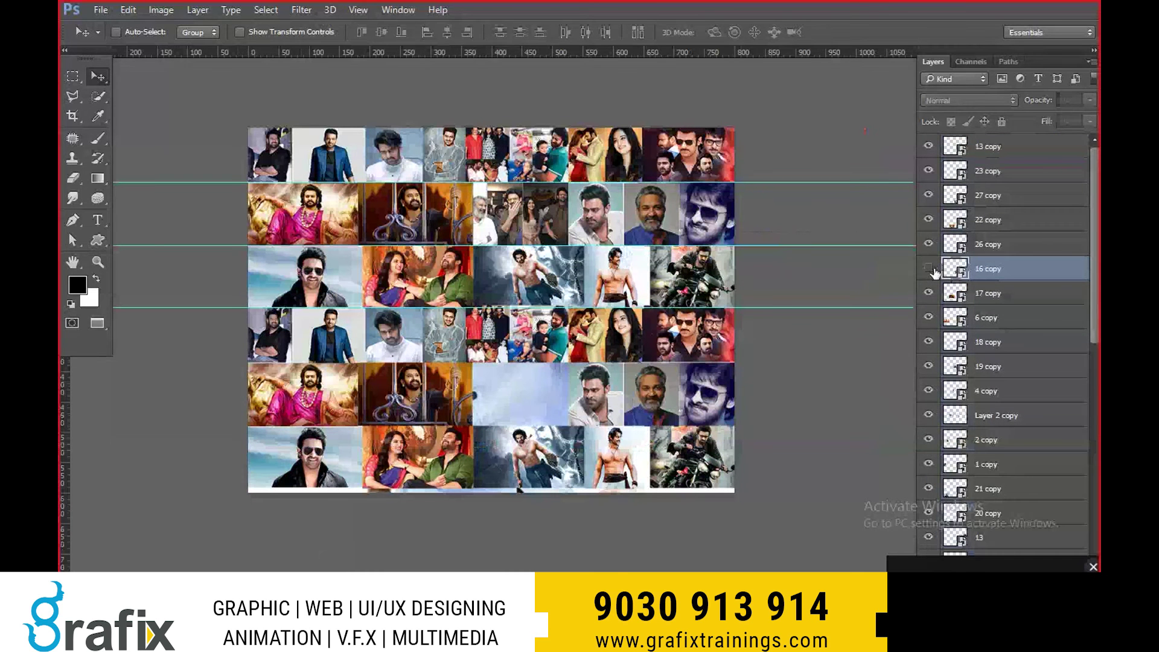
# - Bring the cut-out figure's Layer 1 to the front and rename it 'Main Image'
pyautogui.rightClick(542, 391)
pyautogui.click(546, 393)
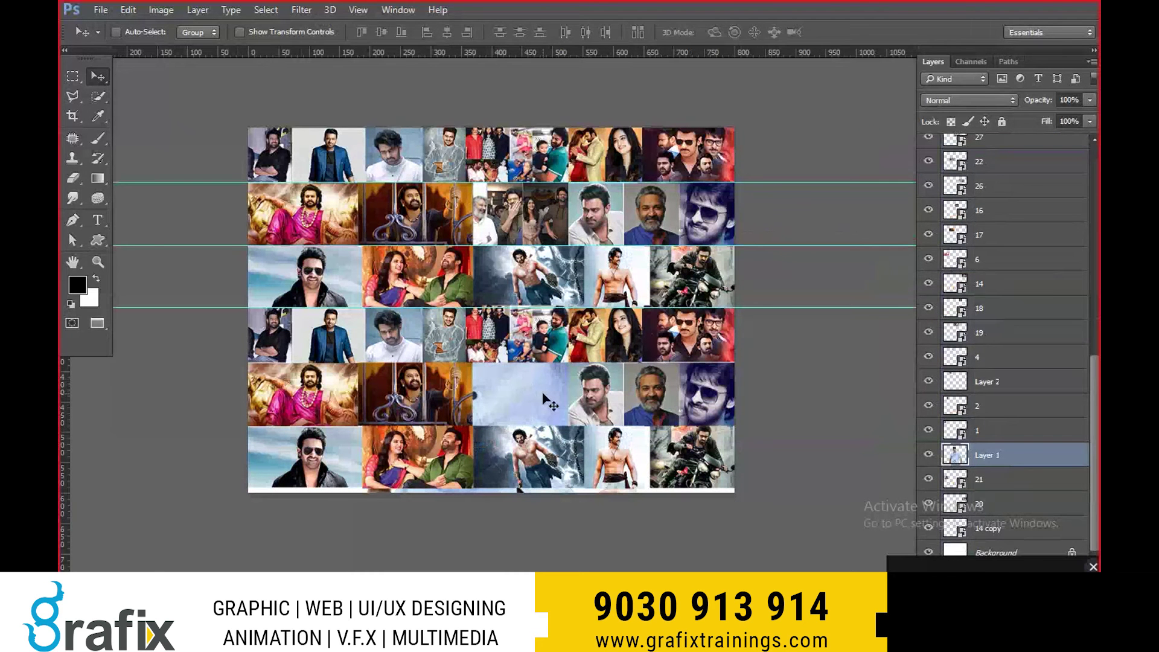
pyautogui.hotkey('ctrl', 'shift', ']')
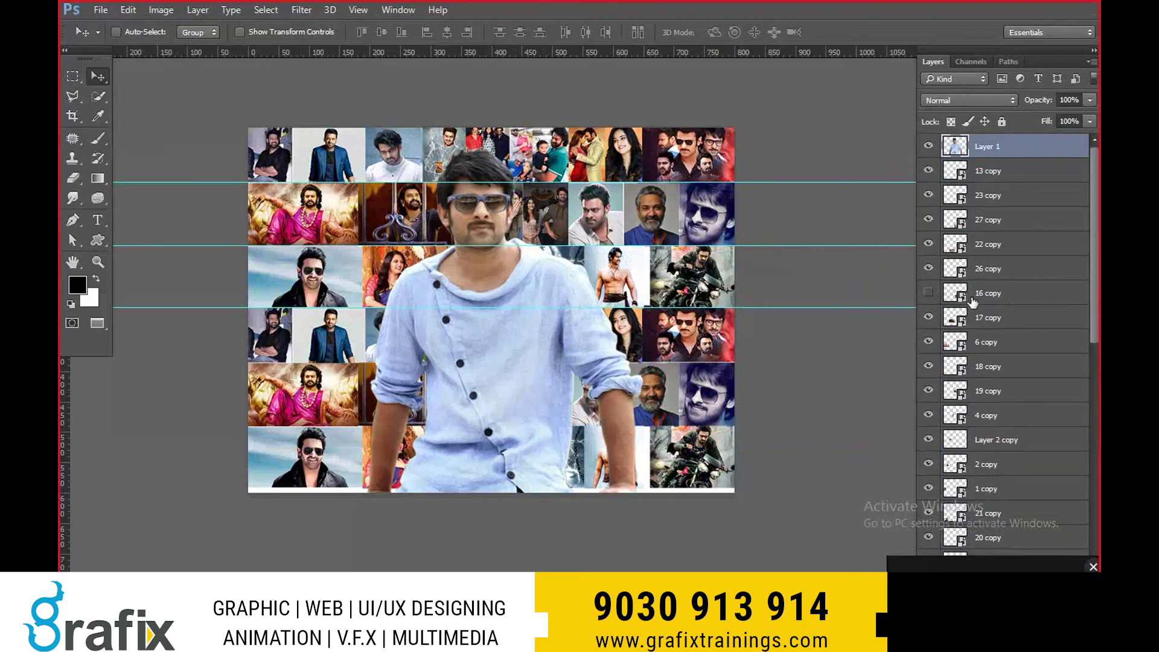
pyautogui.click(949, 318)
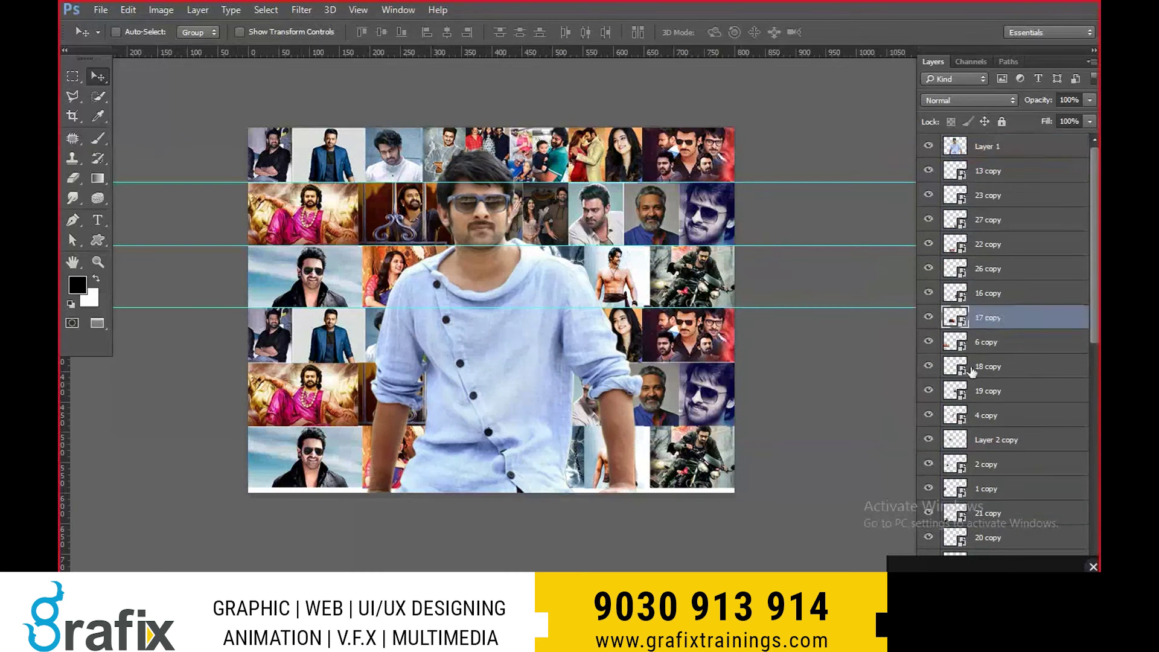
pyautogui.doubleClick(987, 146)
pyautogui.write('Main Im')
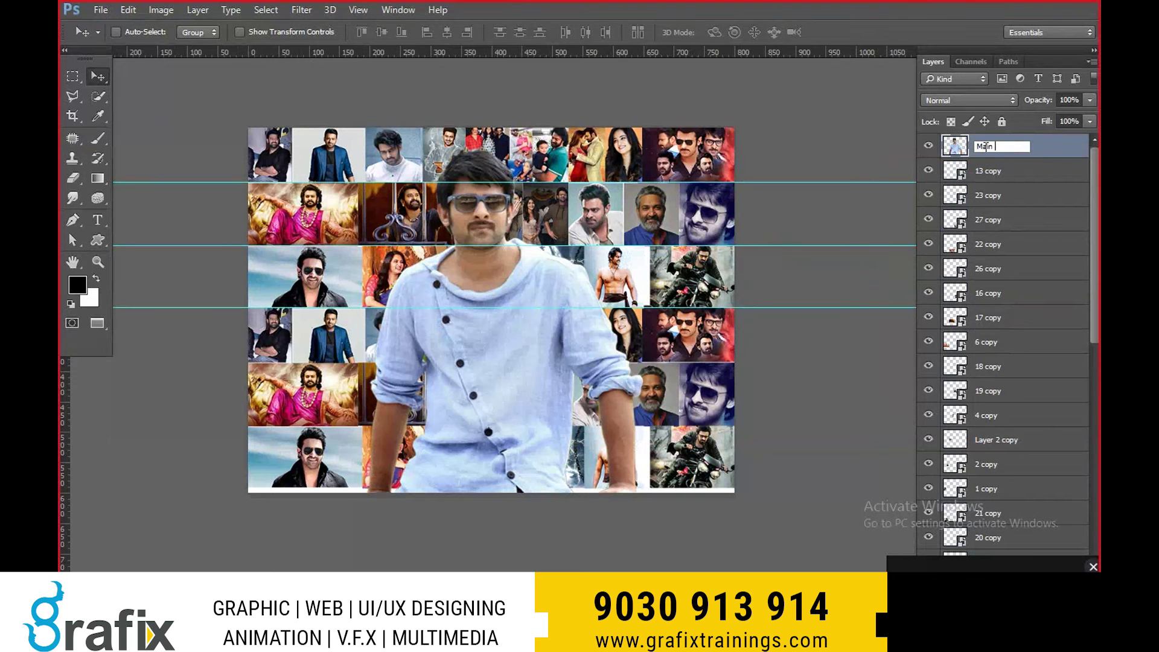
pyautogui.write('age')
pyautogui.press('Return')
# - Select the original photo layers, try grouping them, undo, and open their layer options
pyautogui.scroll(-3, 986, 292)
pyautogui.scroll(-3, 990, 396)
pyautogui.scroll(-4, 1008, 495)
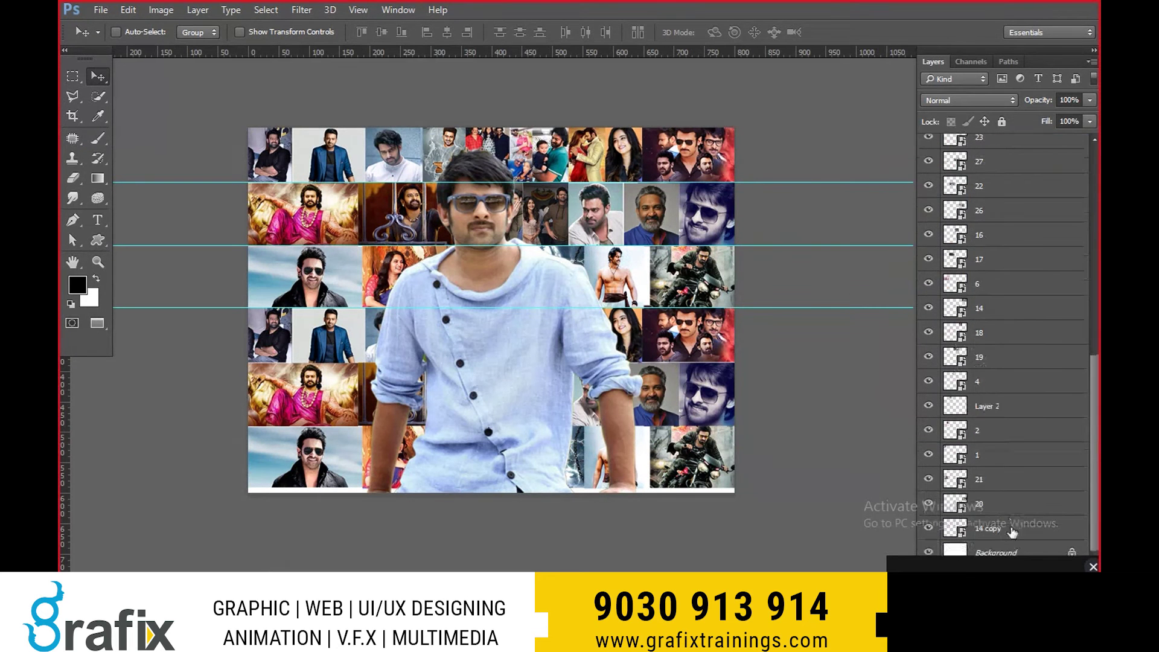
pyautogui.keyDown('shift'); pyautogui.click(1004, 530); pyautogui.keyUp('shift')
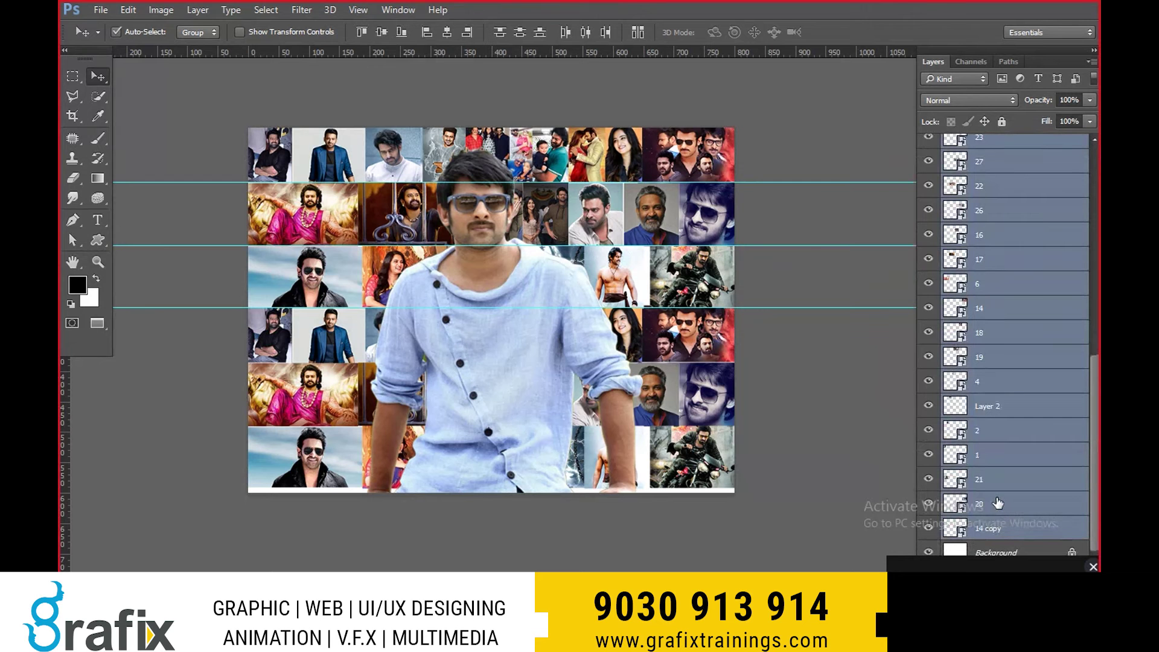
pyautogui.hotkey('ctrl', 'g')
pyautogui.hotkey('ctrl', 'z')
pyautogui.rightClick(998, 203)
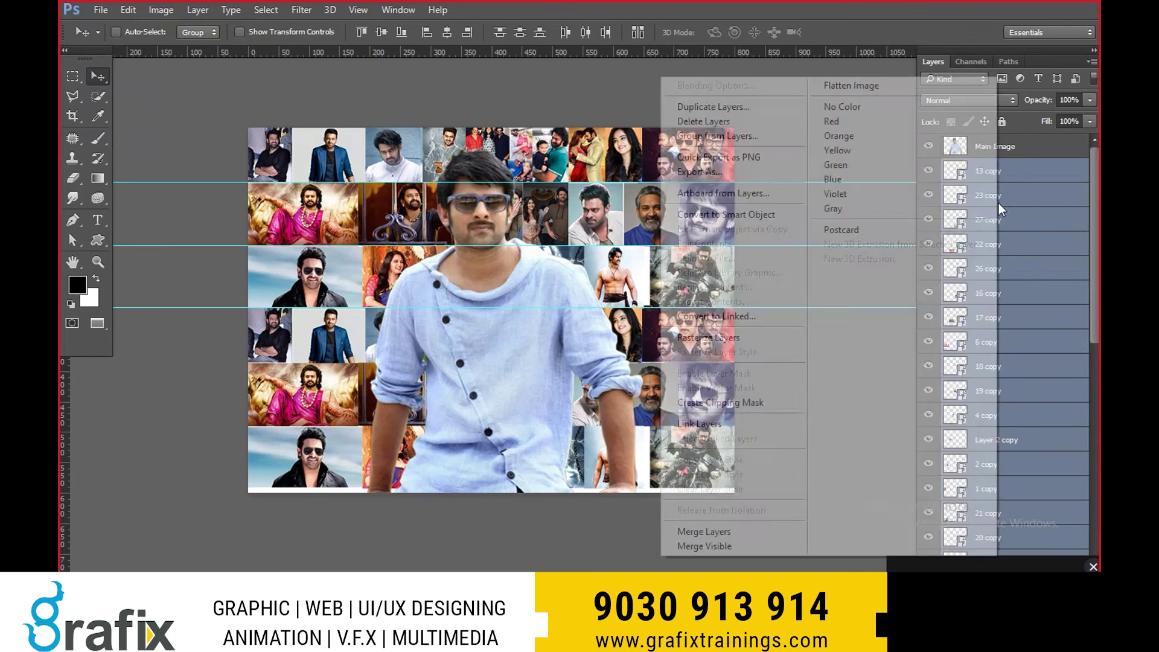
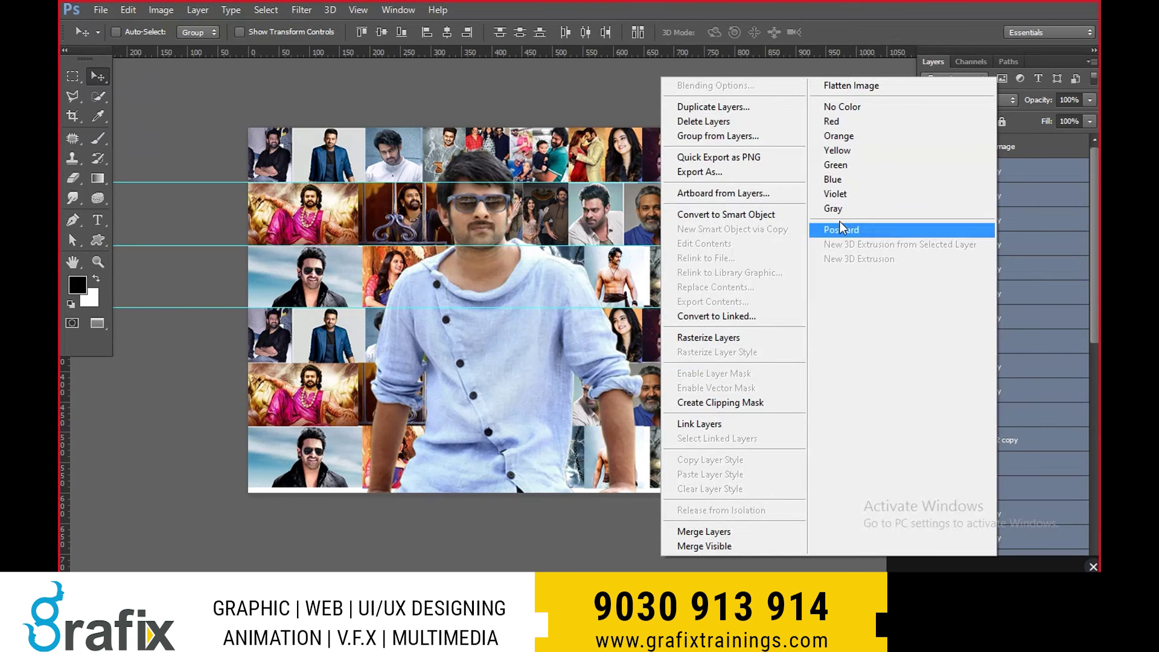
# - Undo a trial merge and gather the tiled photo copy layers into Group 1
pyautogui.click(718, 531)
pyautogui.hotkey('ctrl', 'z')
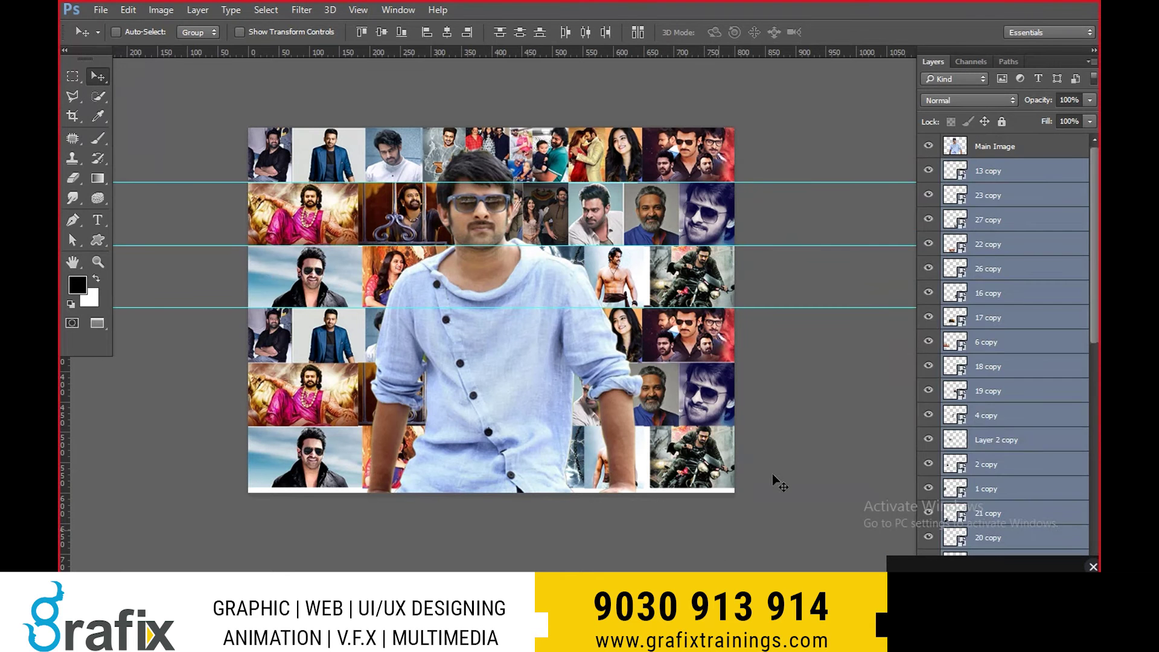
pyautogui.hotkey('ctrl', 'g')
pyautogui.rightClick(1018, 179)
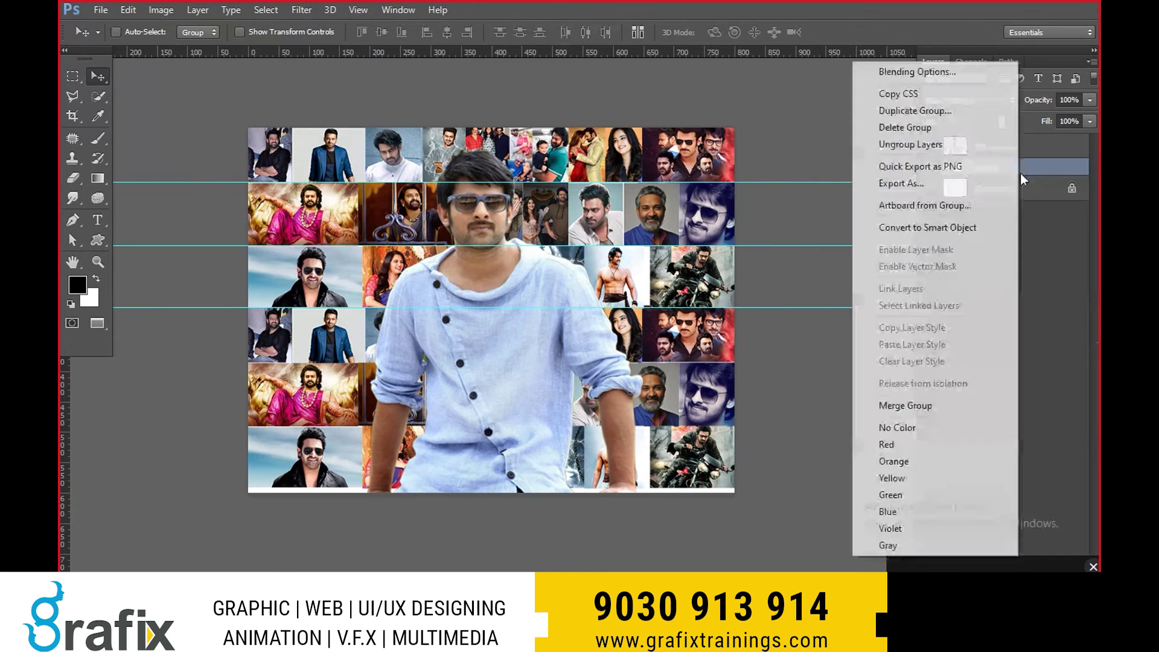
pyautogui.press('Escape')
pyautogui.hotkey('ctrl', 'shift', 'g')
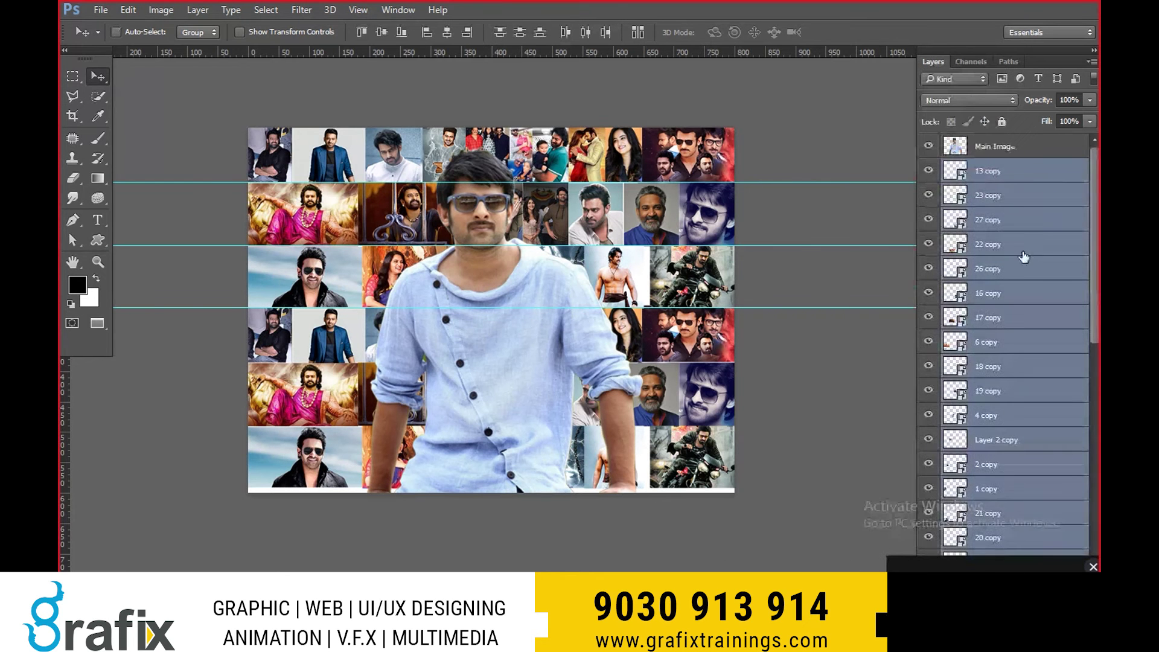
pyautogui.hotkey('ctrl', 'g')
# - In Notepad, add the note 'ctrl+g = group the layers' below the Rulers line
pyautogui.hotkey('alt', 'Tab')
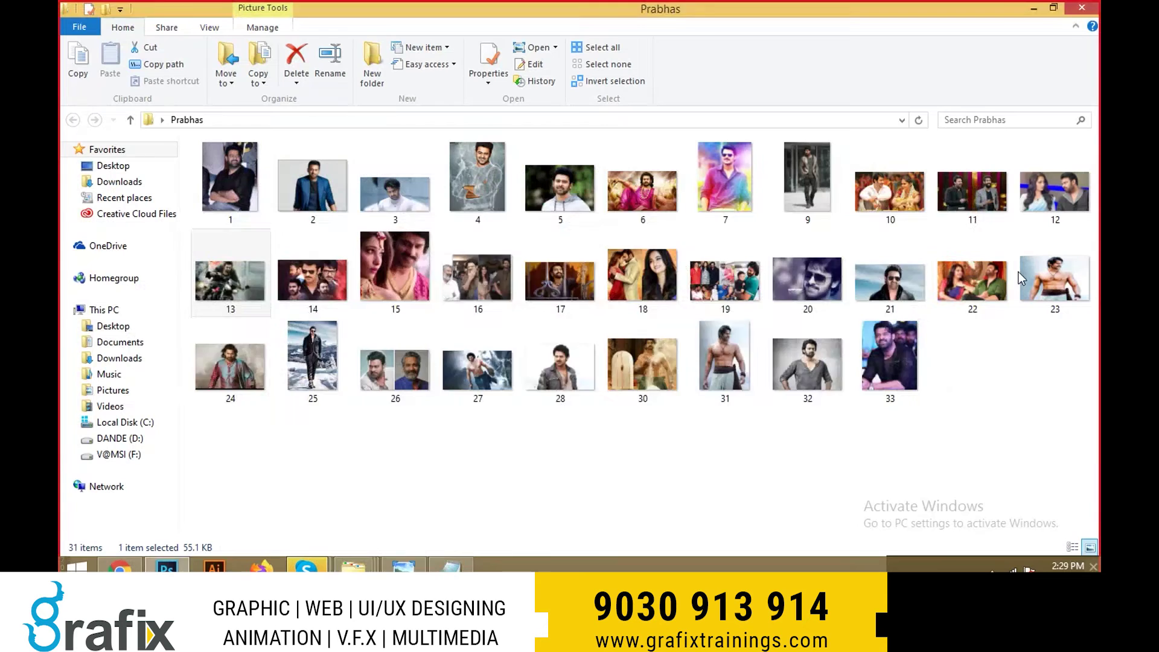
pyautogui.hotkey('alt', 'Tab')
pyautogui.press('Tab')
pyautogui.click(525, 264)
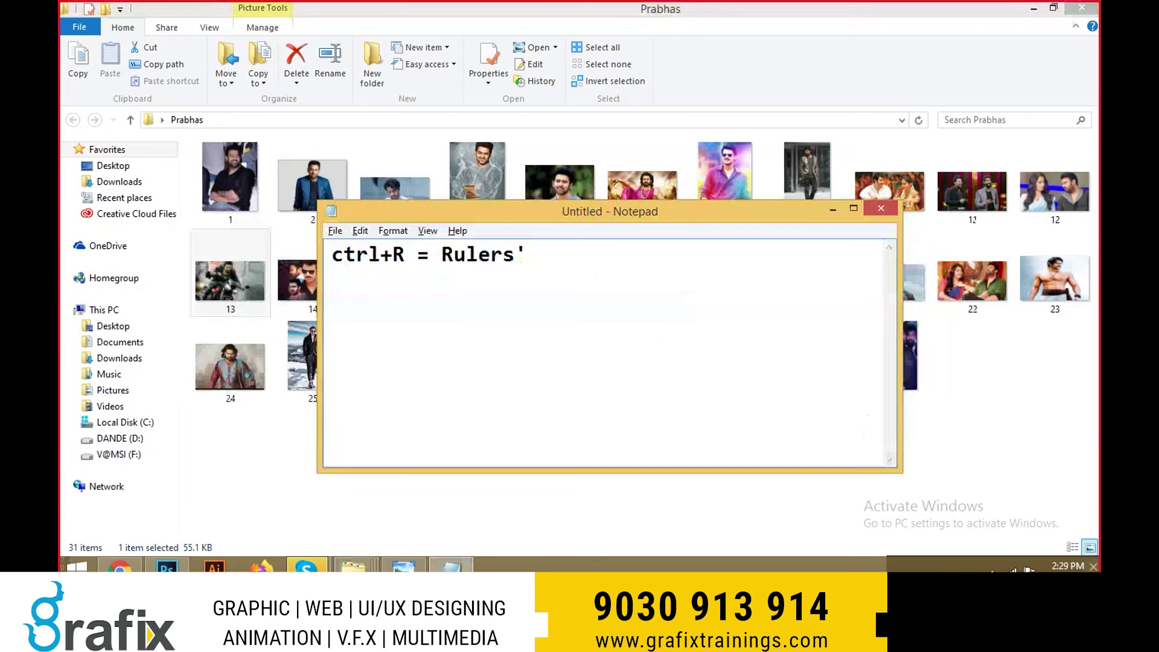
pyautogui.press('Return')
pyautogui.press('Return')
pyautogui.write('ctrl+g = ')
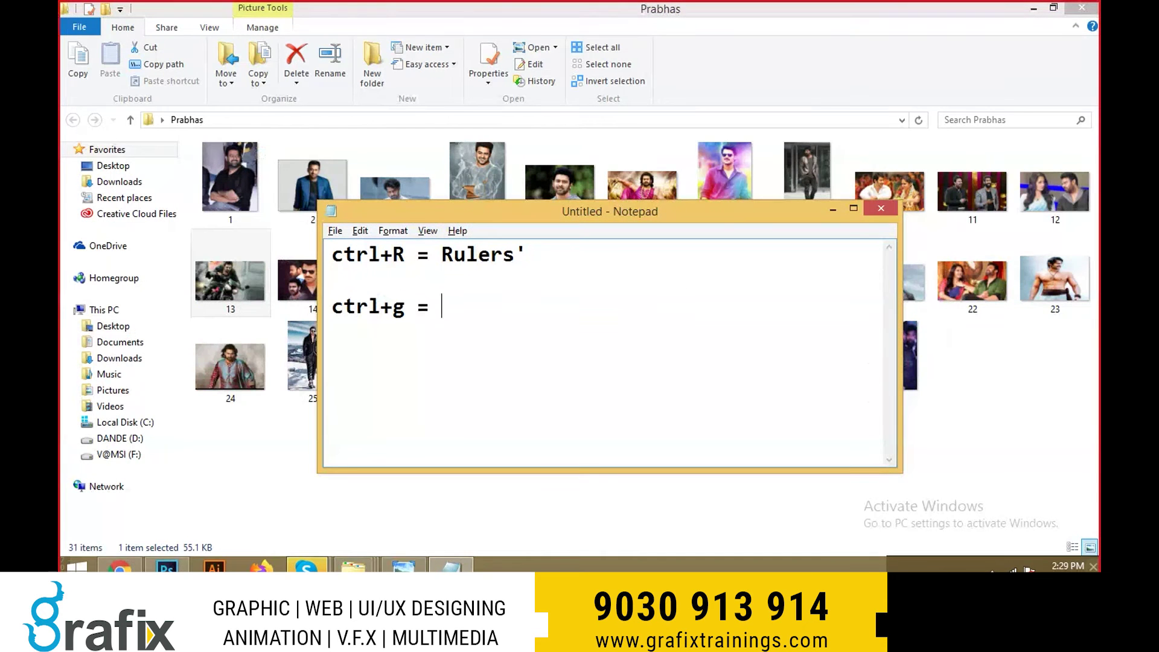
pyautogui.write('group the laye')
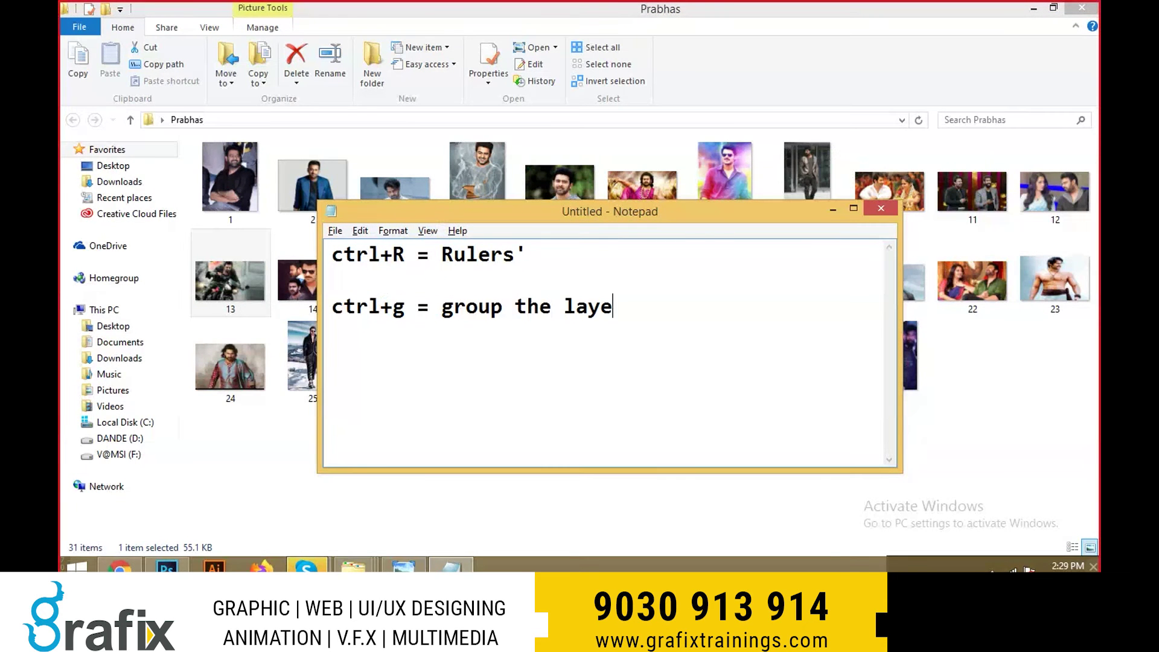
pyautogui.write('rs')
# - Add the ungroup note and the 'ctrl+E = merge the layers' note, fixing typos
pyautogui.press('Return')
pyautogui.write('ctrl')
pyautogui.write('+shift')
pyautogui.write('+G')
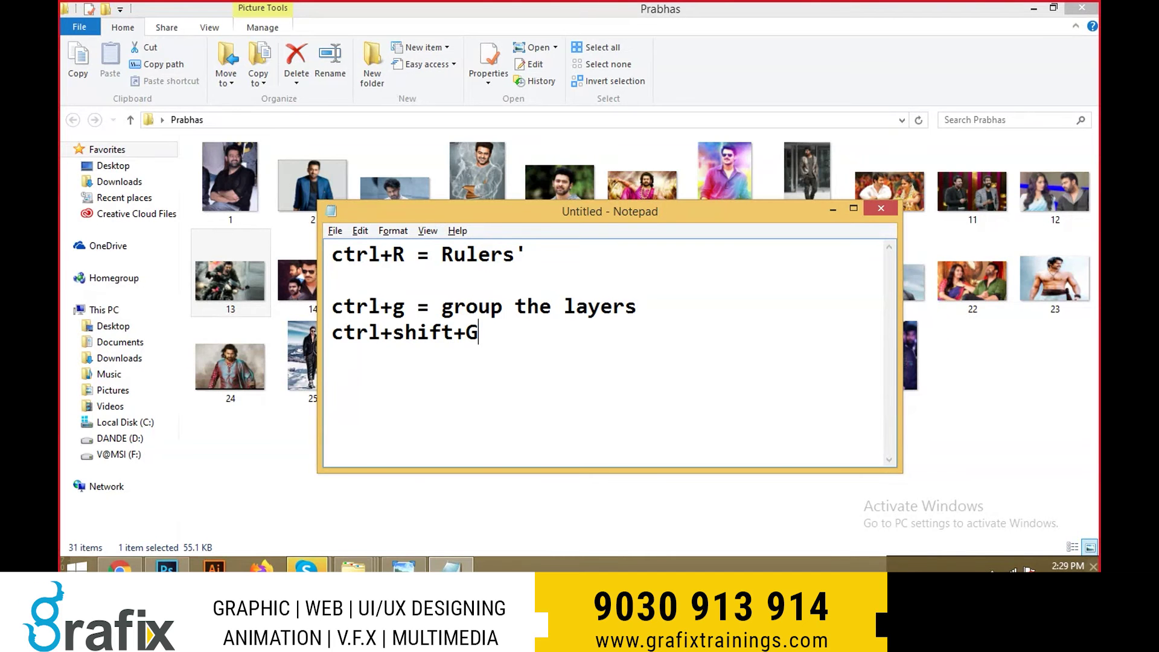
pyautogui.write(' = ung')
pyautogui.write('roup ')
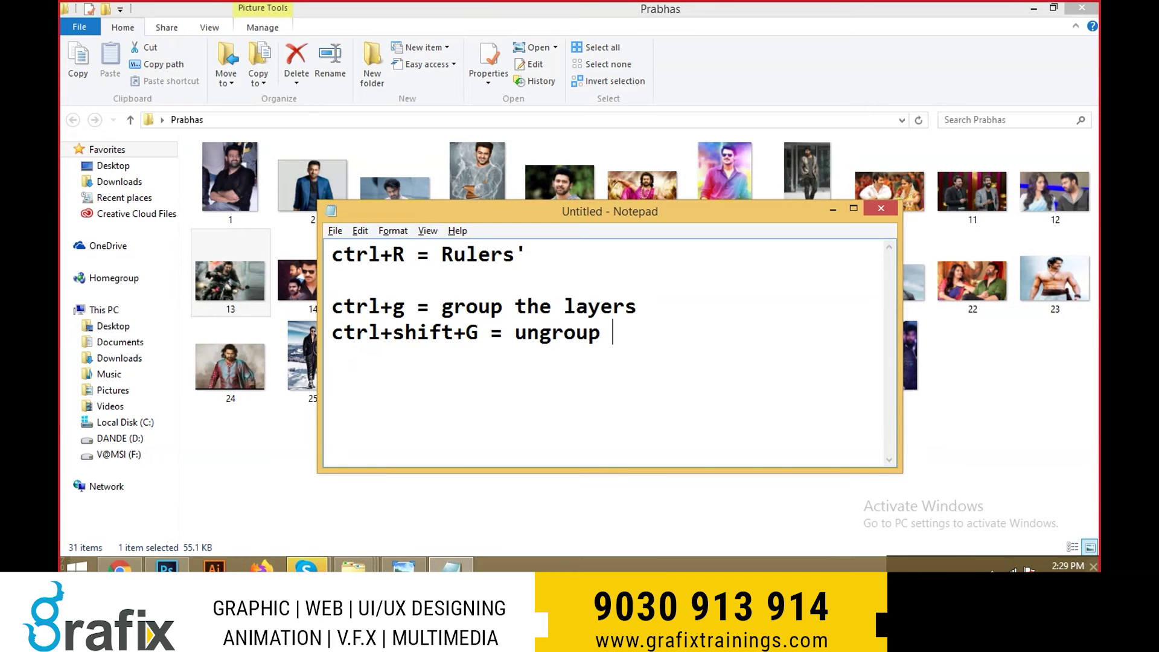
pyautogui.write('he lla')
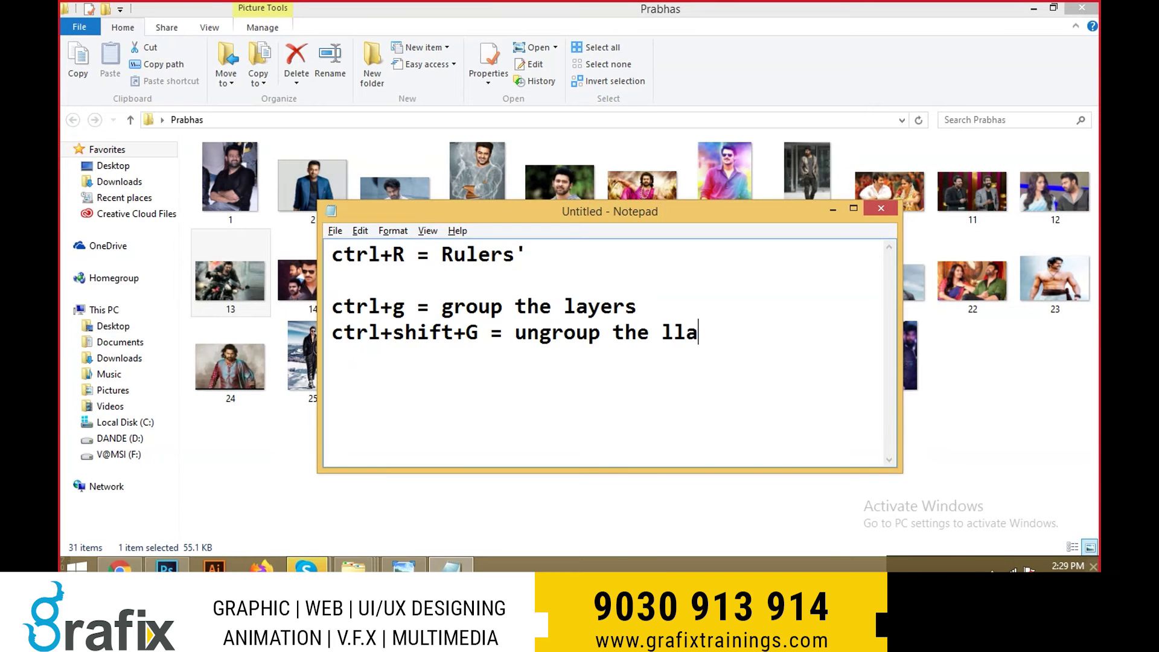
pyautogui.press('BackSpace')
pyautogui.press('BackSpace')
pyautogui.write('ayers ')
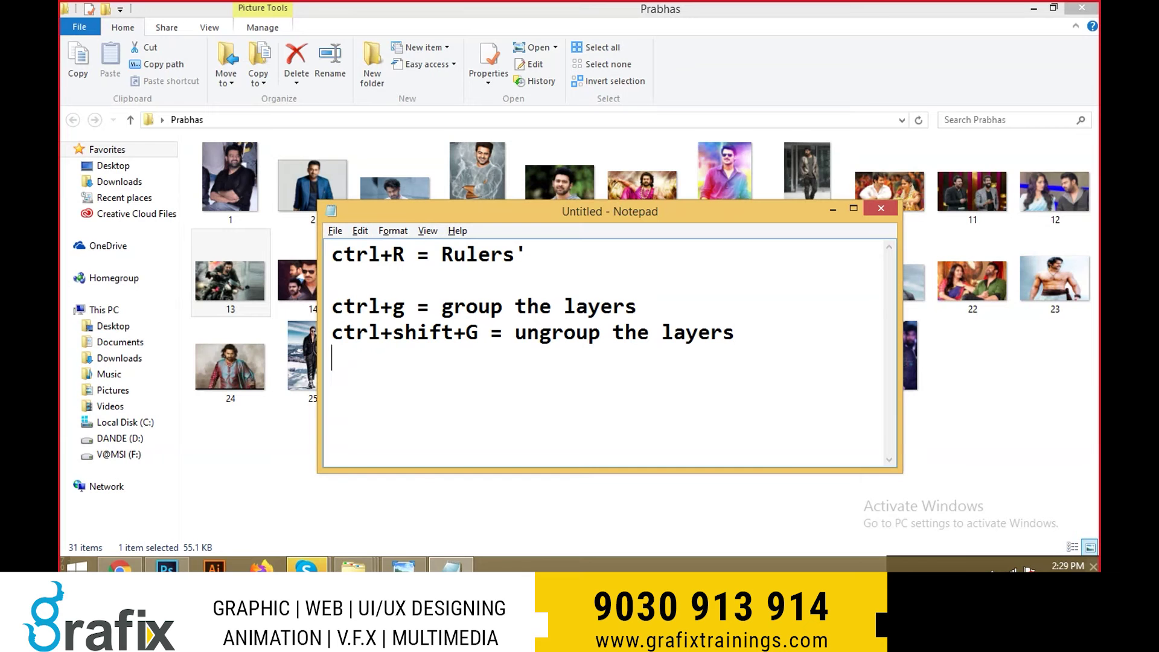
pyautogui.write('ct')
pyautogui.press('BackSpace')
pyautogui.write('l')
pyautogui.write('+e')
pyautogui.press('BackSpace')
pyautogui.write('E = merg')
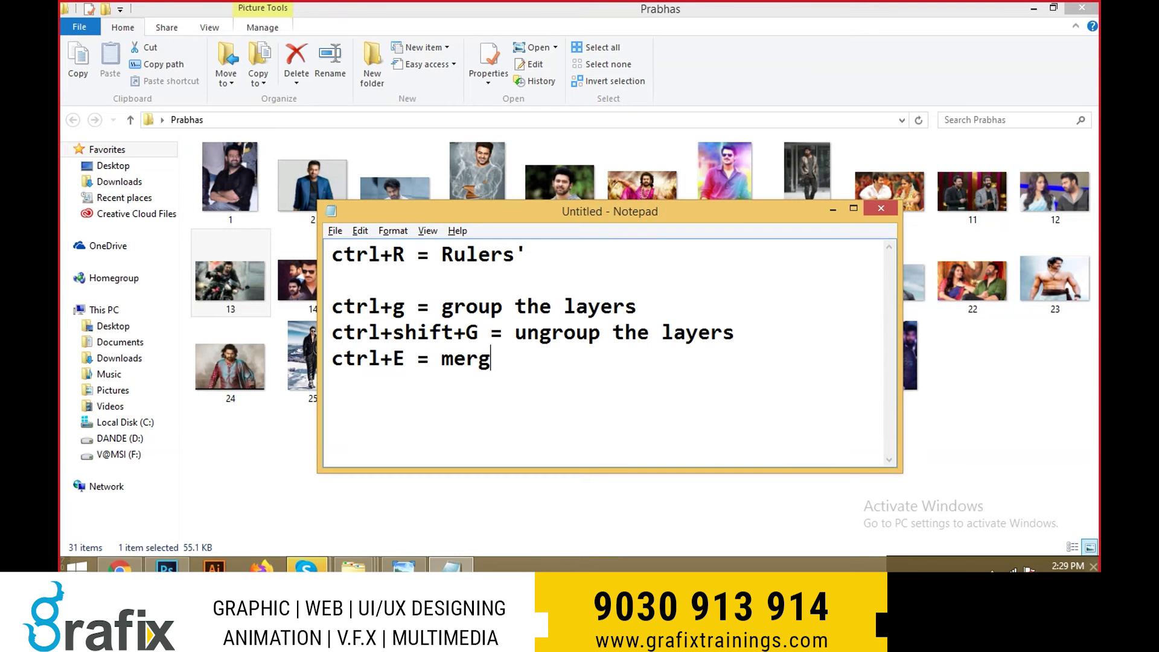
pyautogui.write('e the layers')
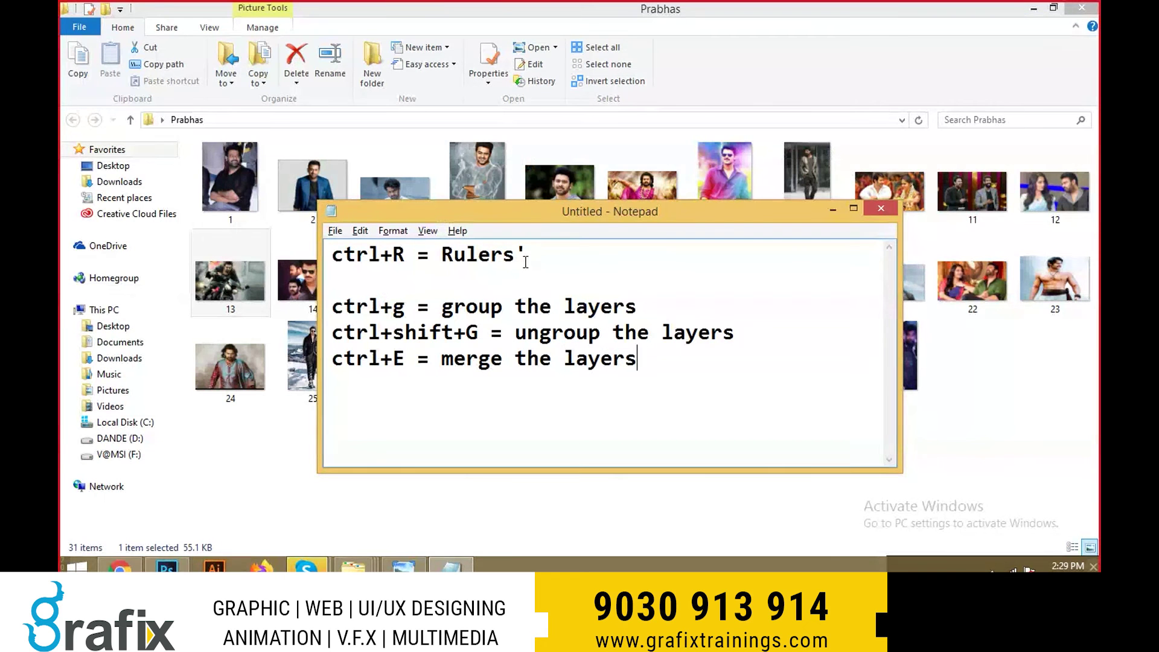
# - Insert a blank line between the ungroup and merge notes
pyautogui.moveTo(331, 358); pyautogui.dragTo(657, 365)
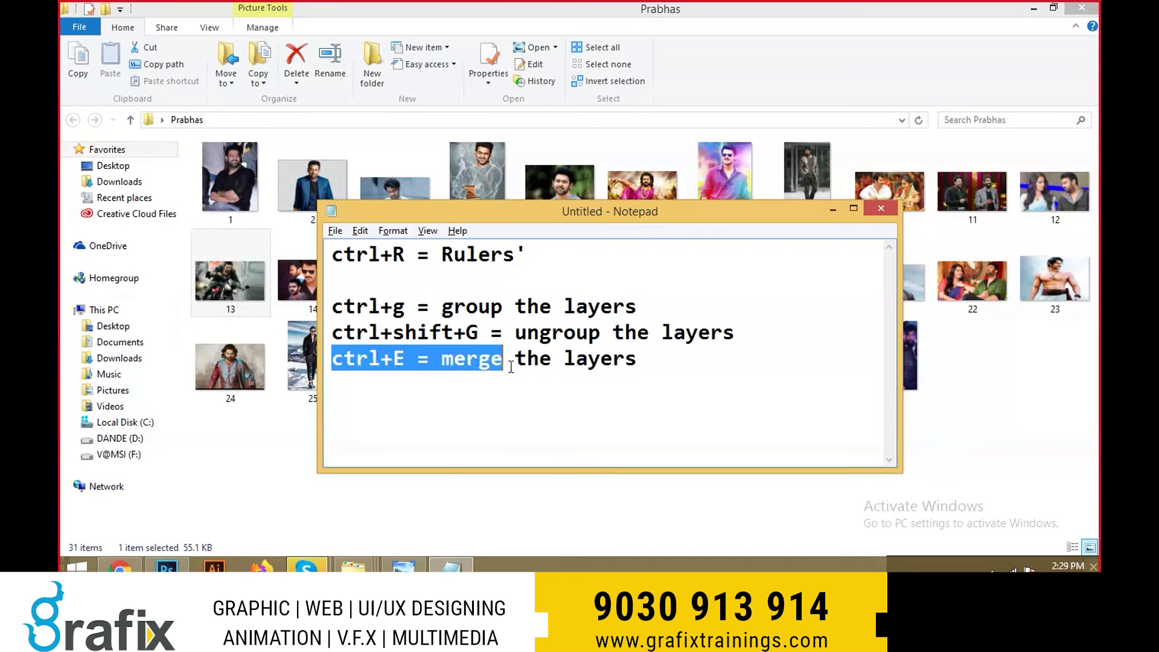
pyautogui.click(659, 367)
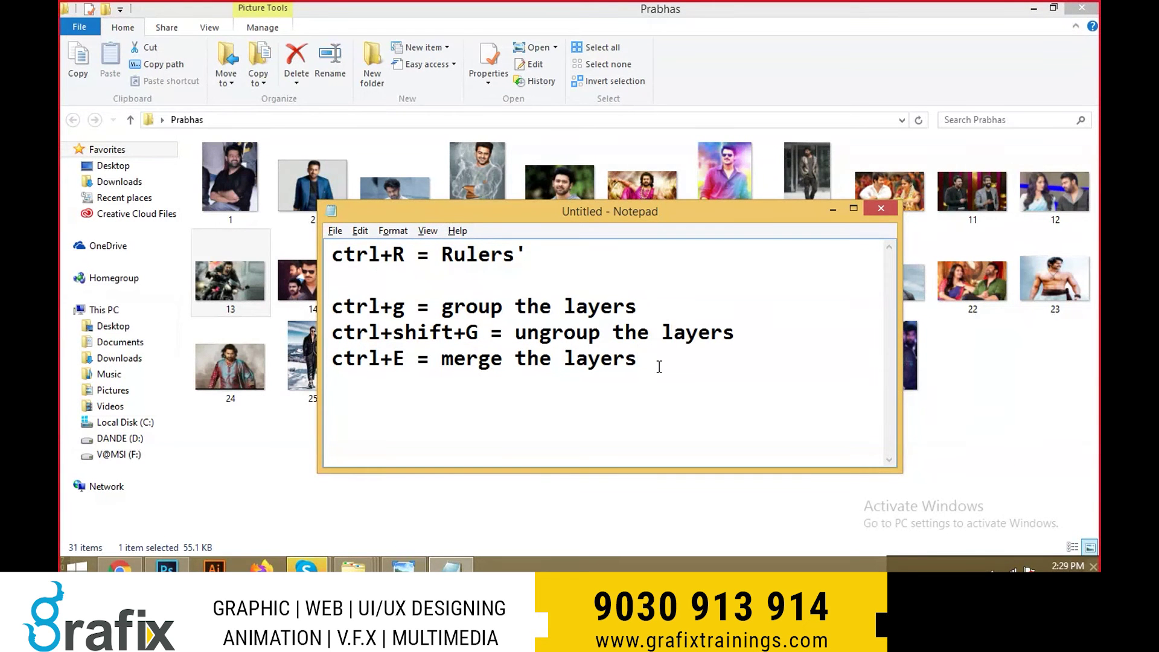
pyautogui.click(740, 332)
pyautogui.press('Return')
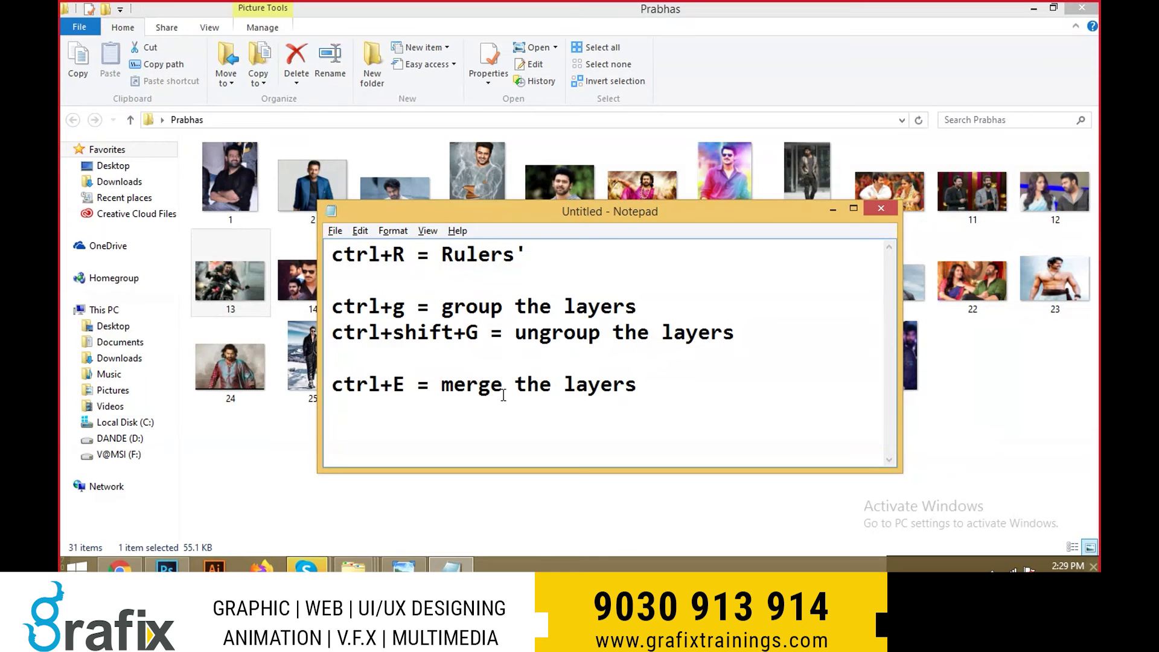
pyautogui.moveTo(333, 385); pyautogui.dragTo(500, 389)
pyautogui.hotkey('alt', 'Tab')
pyautogui.hotkey('alt', 'Tab')
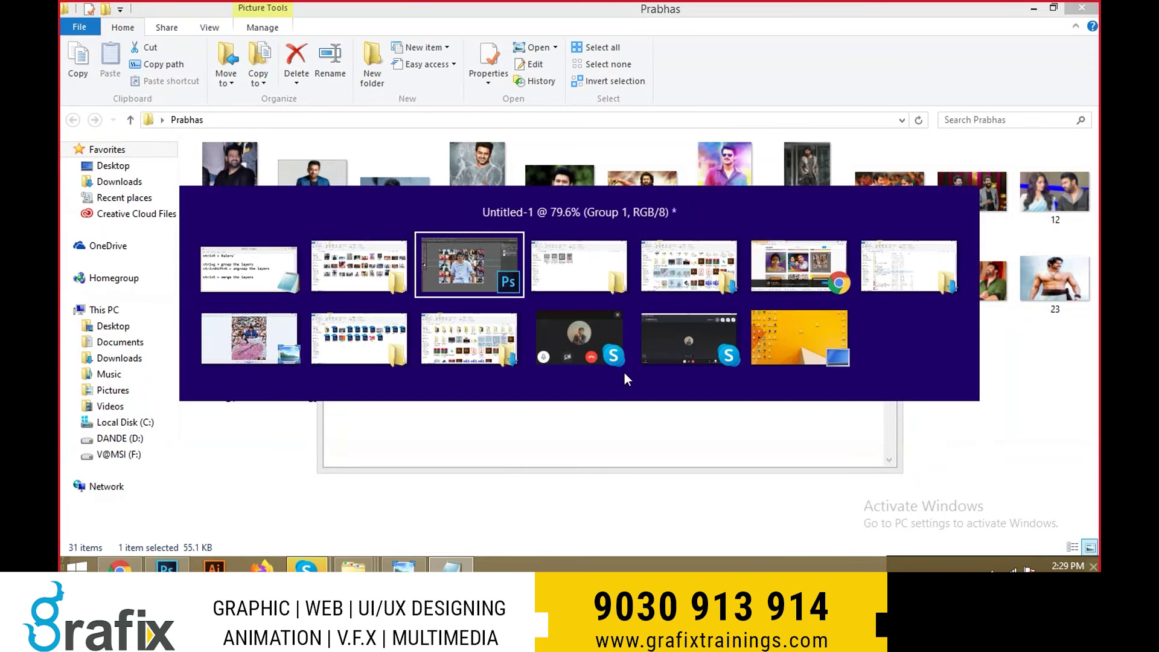
pyautogui.hotkey('alt', 'Tab')
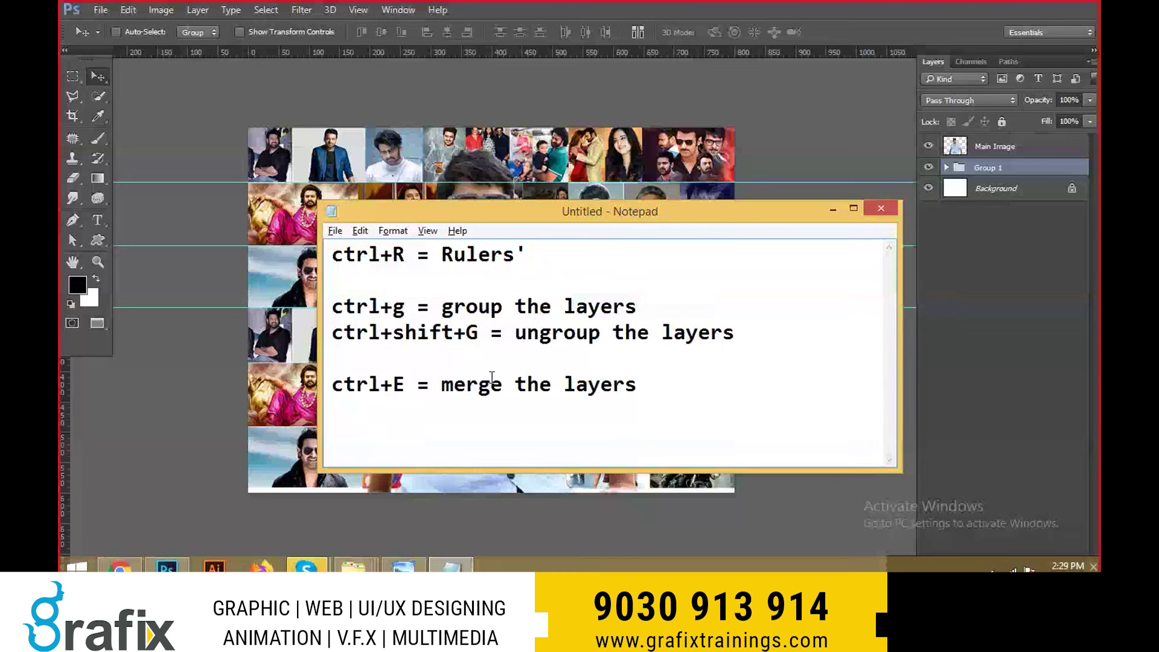
# - Capitalise the g in the ctrl+G group note
pyautogui.moveTo(752, 343); pyautogui.dragTo(515, 308)
pyautogui.click(429, 330)
pyautogui.moveTo(419, 311); pyautogui.dragTo(385, 314)
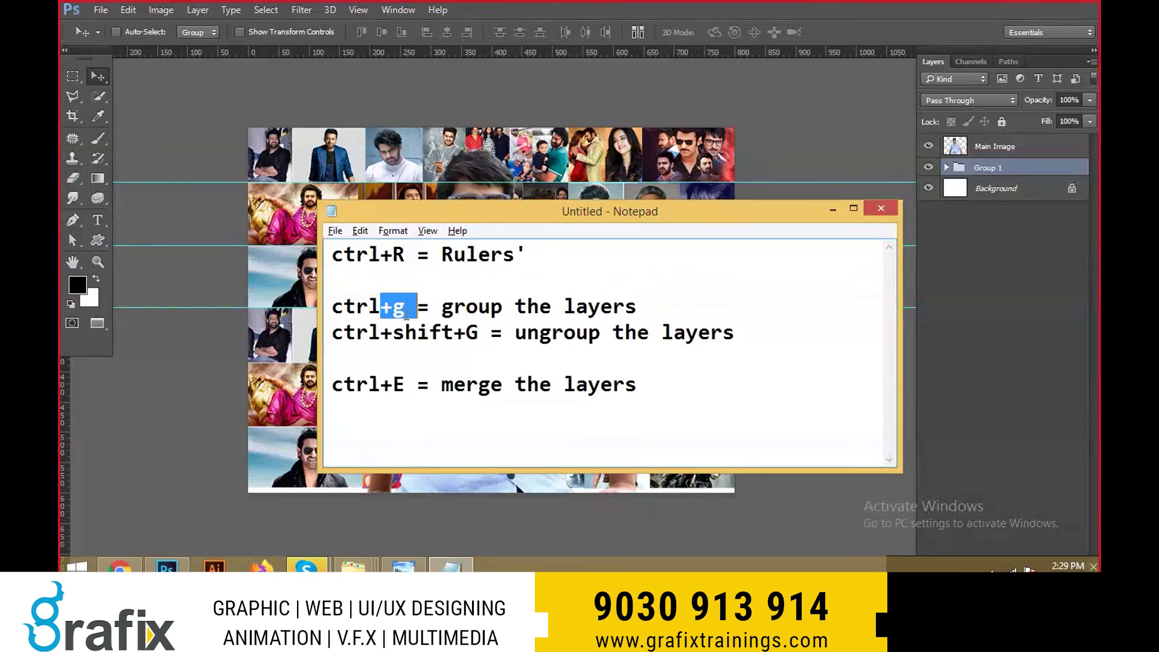
pyautogui.click(405, 311)
pyautogui.hotkey('shift', 'Left')
pyautogui.write('G')
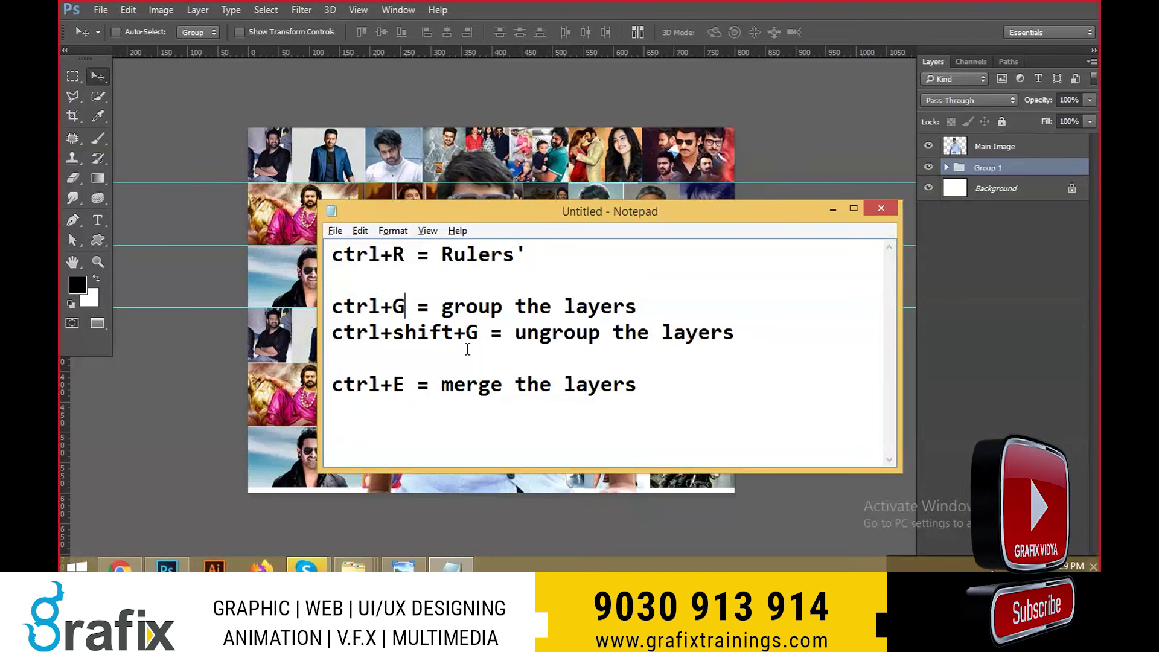
# - Delete the stray apostrophe after Rulers and return to Photoshop
pyautogui.moveTo(667, 308); pyautogui.dragTo(331, 306)
pyautogui.click(525, 380)
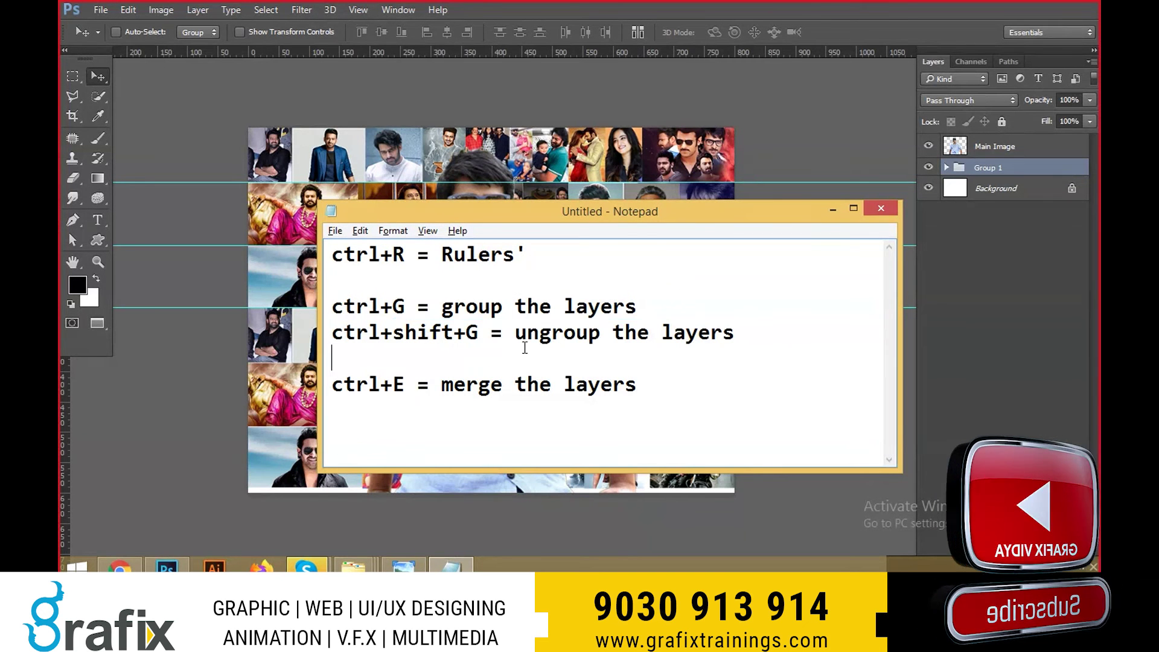
pyautogui.moveTo(734, 333); pyautogui.dragTo(369, 333)
pyautogui.click(602, 263)
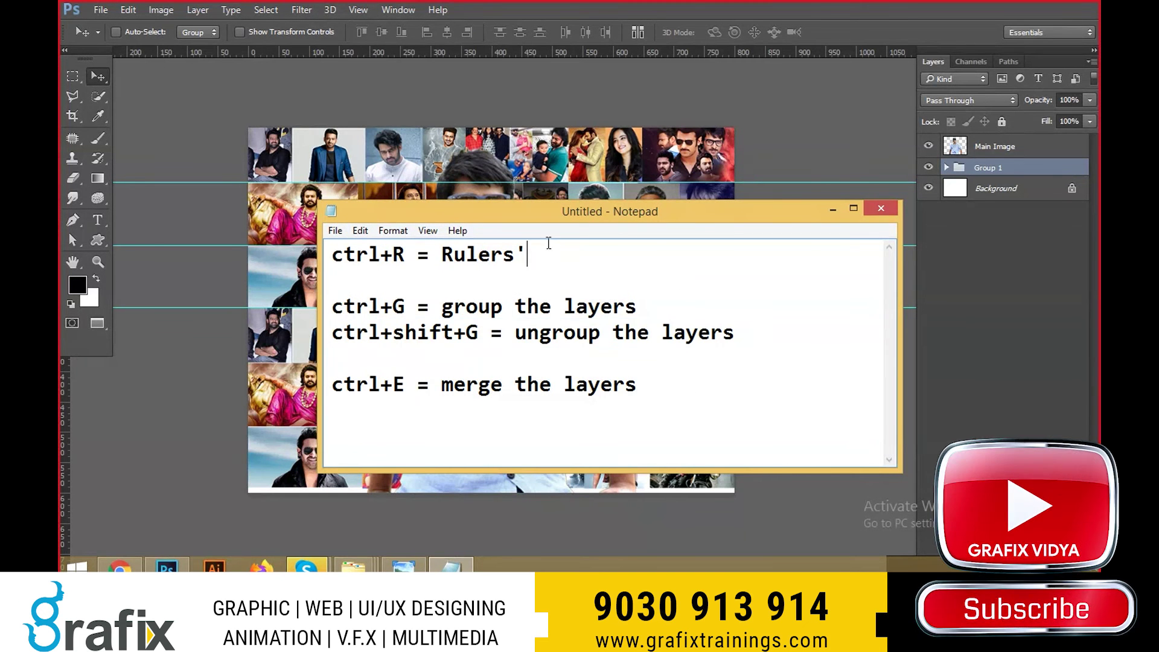
pyautogui.hotkey('shift', 'Left')
pyautogui.press('Delete')
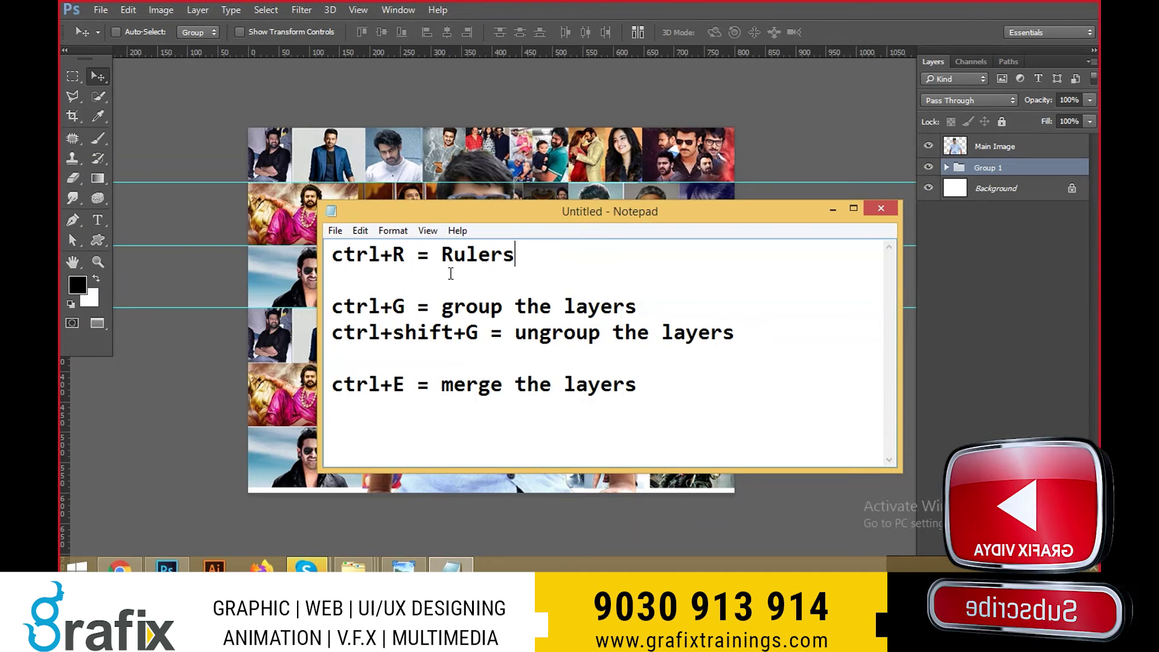
pyautogui.moveTo(381, 254); pyautogui.dragTo(631, 253)
pyautogui.click(661, 96)
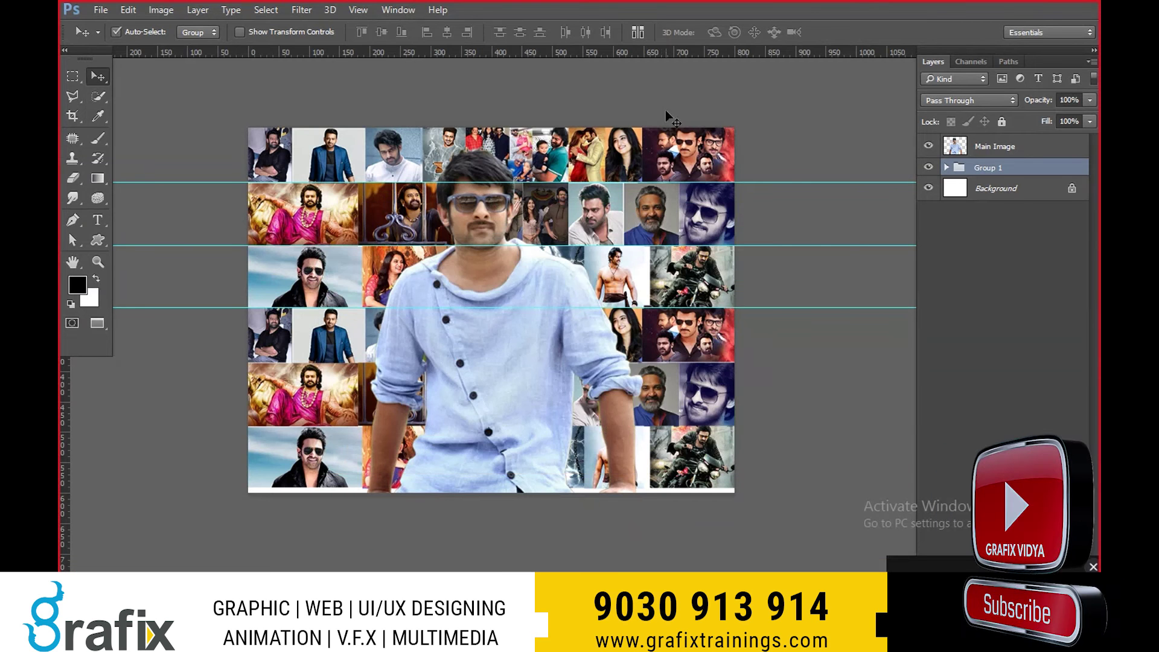
# - Hide the rulers and remove the two guide lines from the canvas
pyautogui.hotkey('ctrl', 'r')
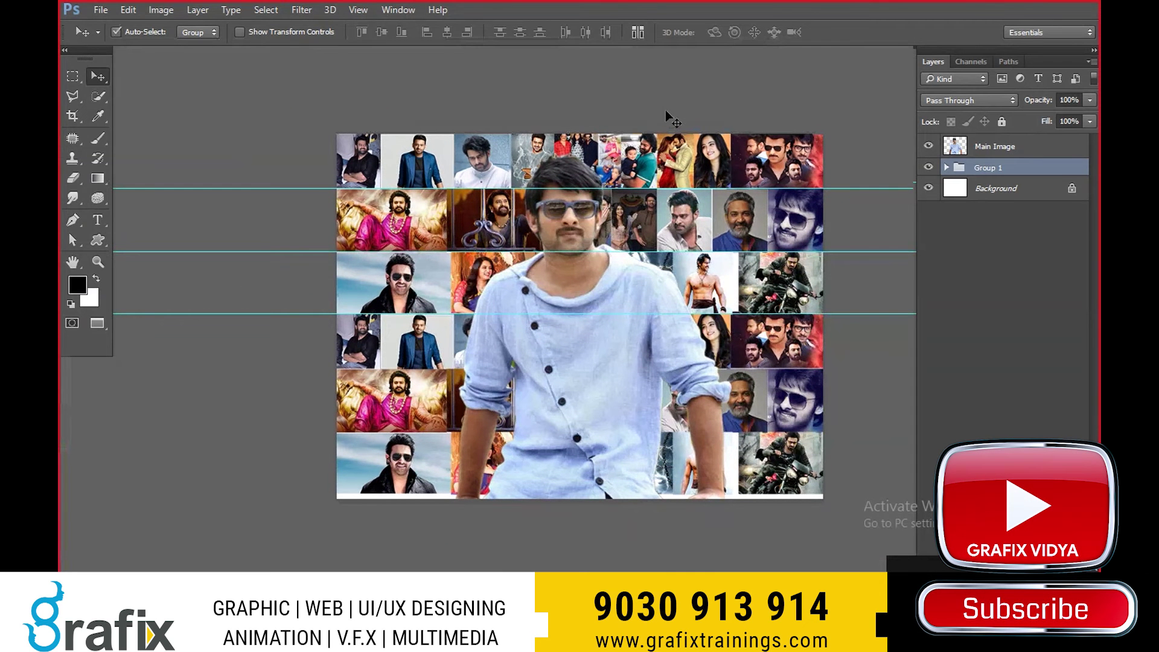
pyautogui.press('ctrl')
pyautogui.moveTo(836, 189); pyautogui.dragTo(847, 5)
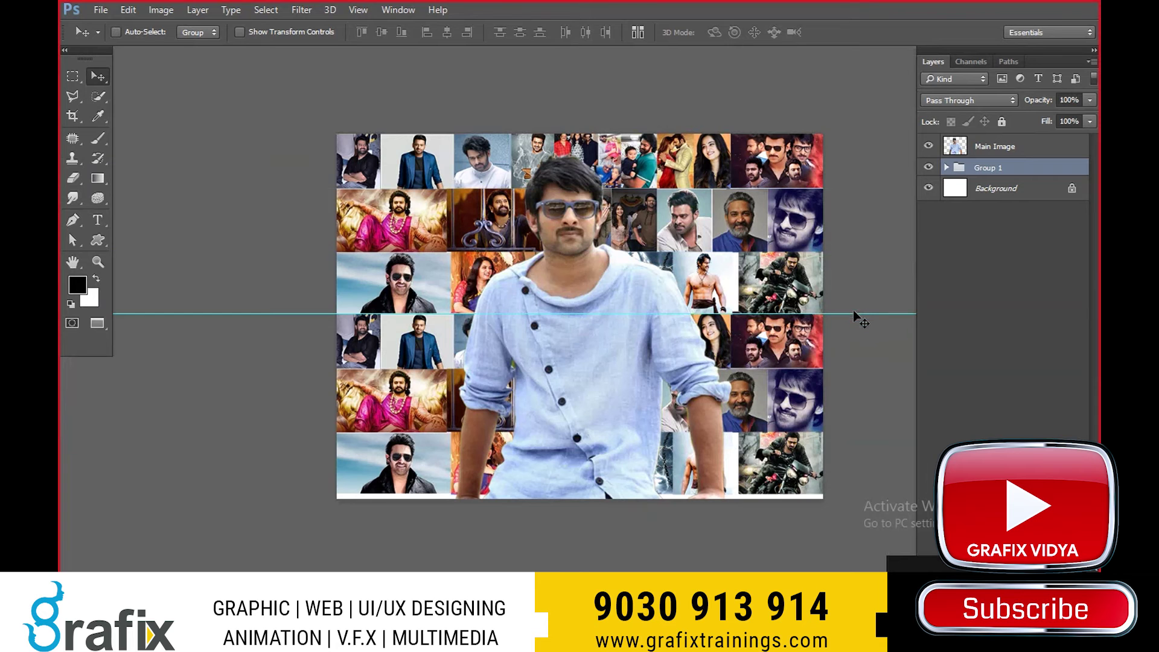
pyautogui.moveTo(852, 312); pyautogui.dragTo(856, 8)
# - Select the Group 1 collage and ungroup it into separate copy layers
pyautogui.moveTo(787, 208); pyautogui.dragTo(797, 341)
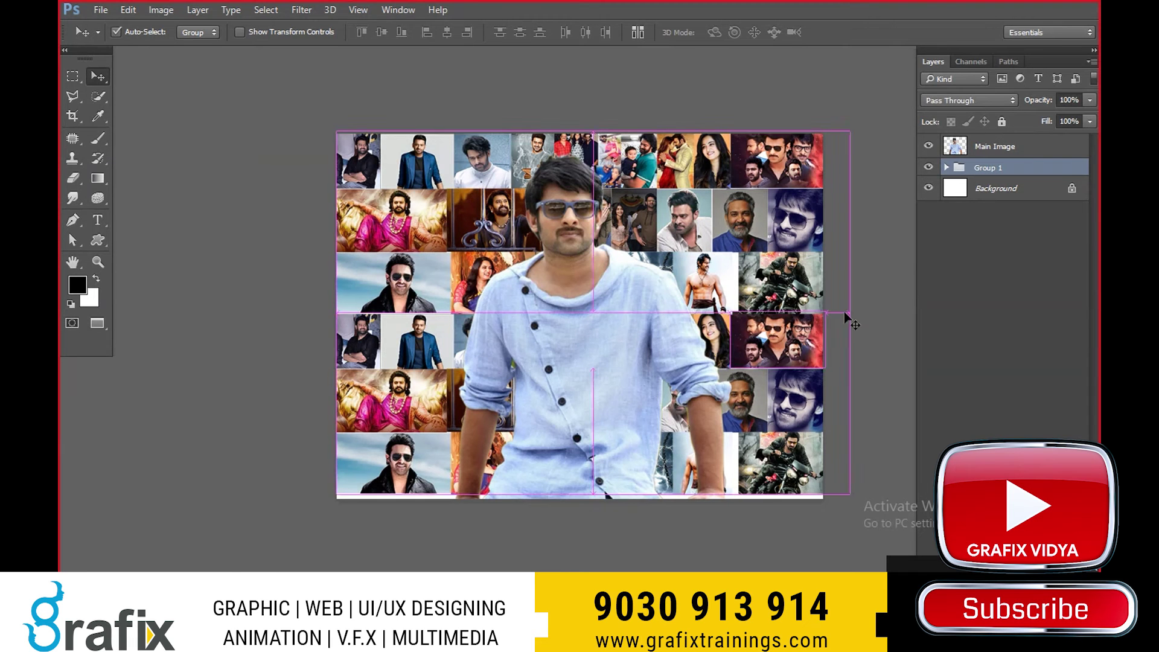
pyautogui.moveTo(822, 203); pyautogui.dragTo(389, 359)
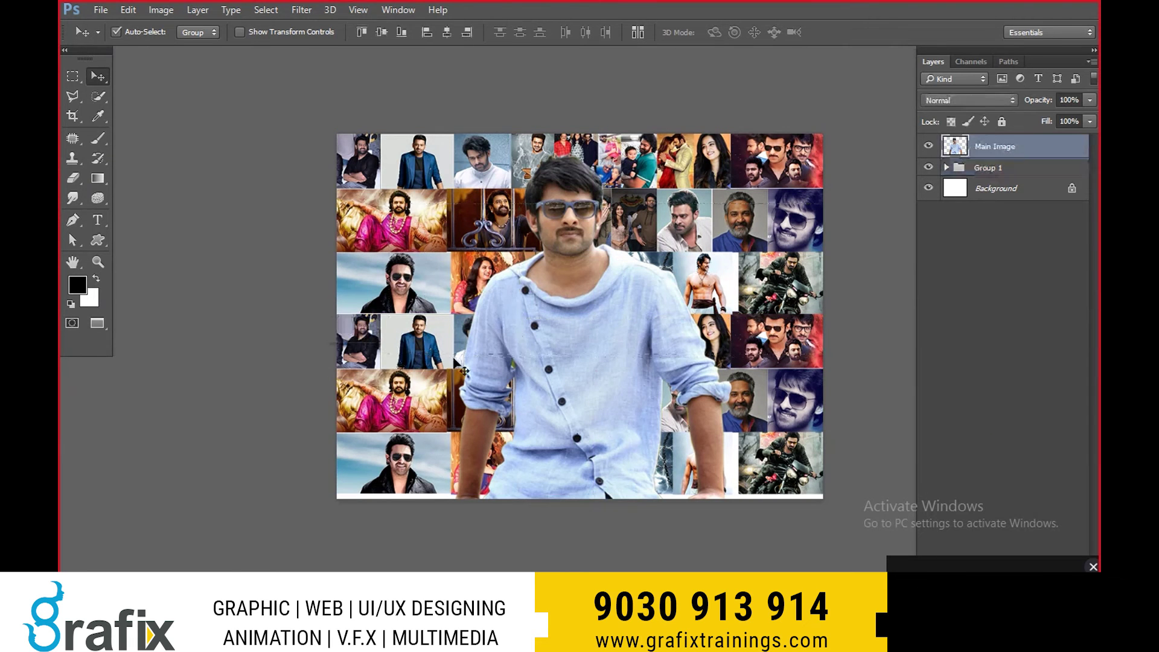
pyautogui.moveTo(859, 220)
pyautogui.mouseDown()
pyautogui.moveTo(554, 307)
pyautogui.moveTo(532, 362)
pyautogui.mouseUp()
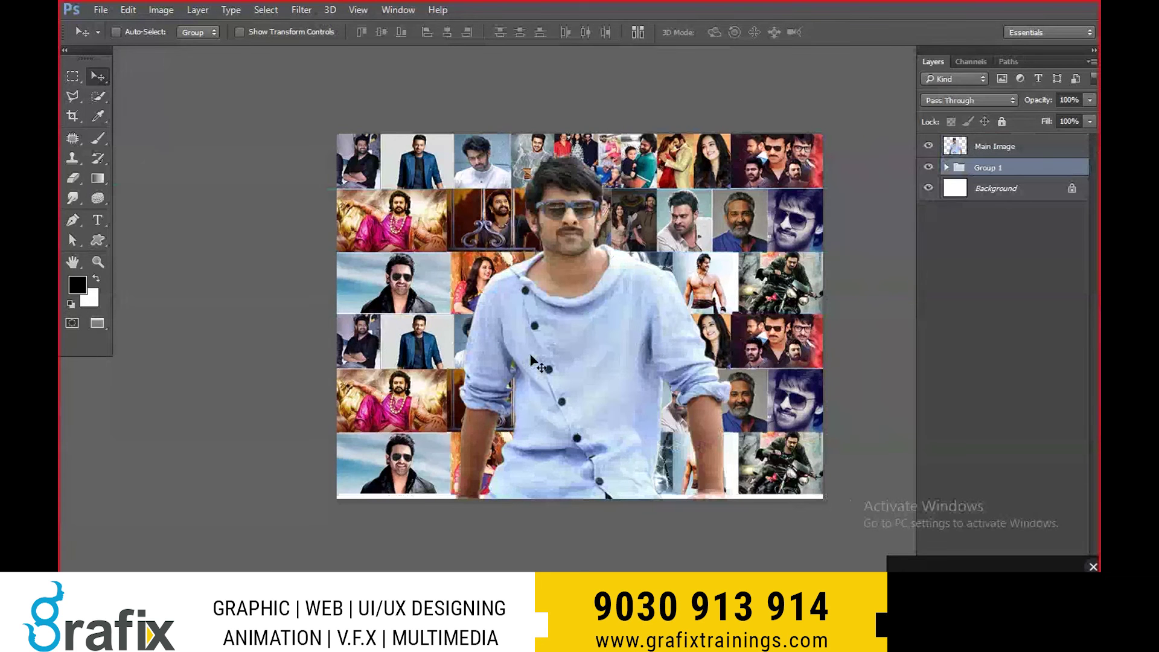
pyautogui.press('Up')
pyautogui.press('Up')
pyautogui.press('Down')
pyautogui.press('Down')
pyautogui.hotkey('ctrl', 'shift', 'g')
# - Nudge the upper and lower collage tiles up a few pixels to line them up
pyautogui.moveTo(739, 205); pyautogui.dragTo(338, 311)
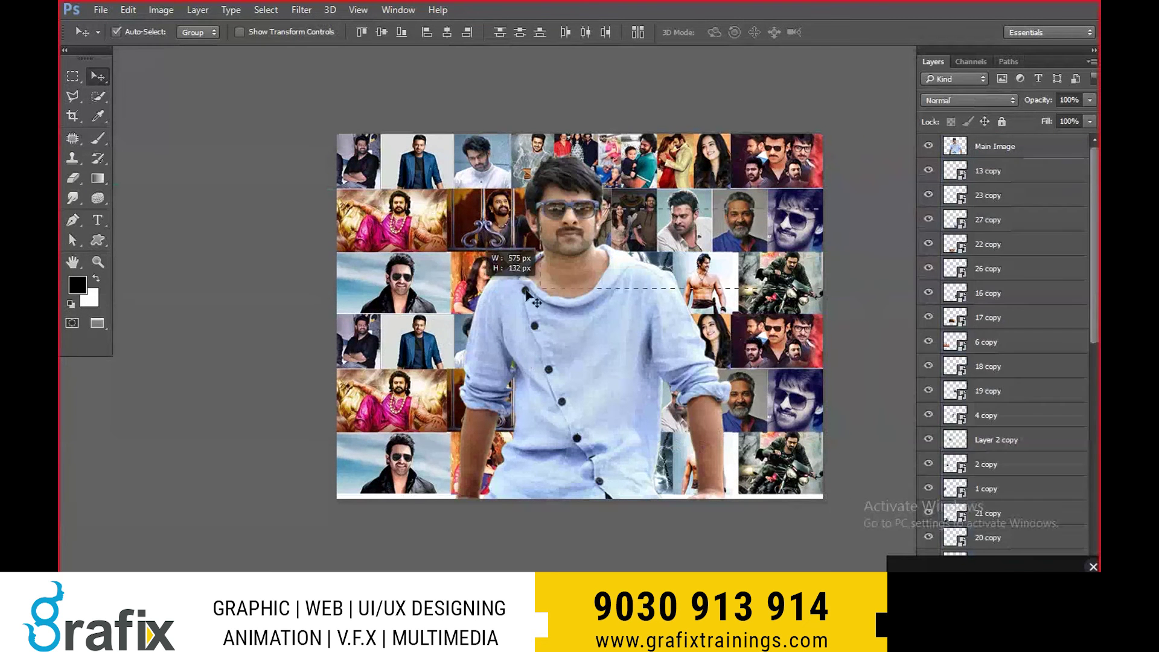
pyautogui.press('Up')
pyautogui.press('Up')
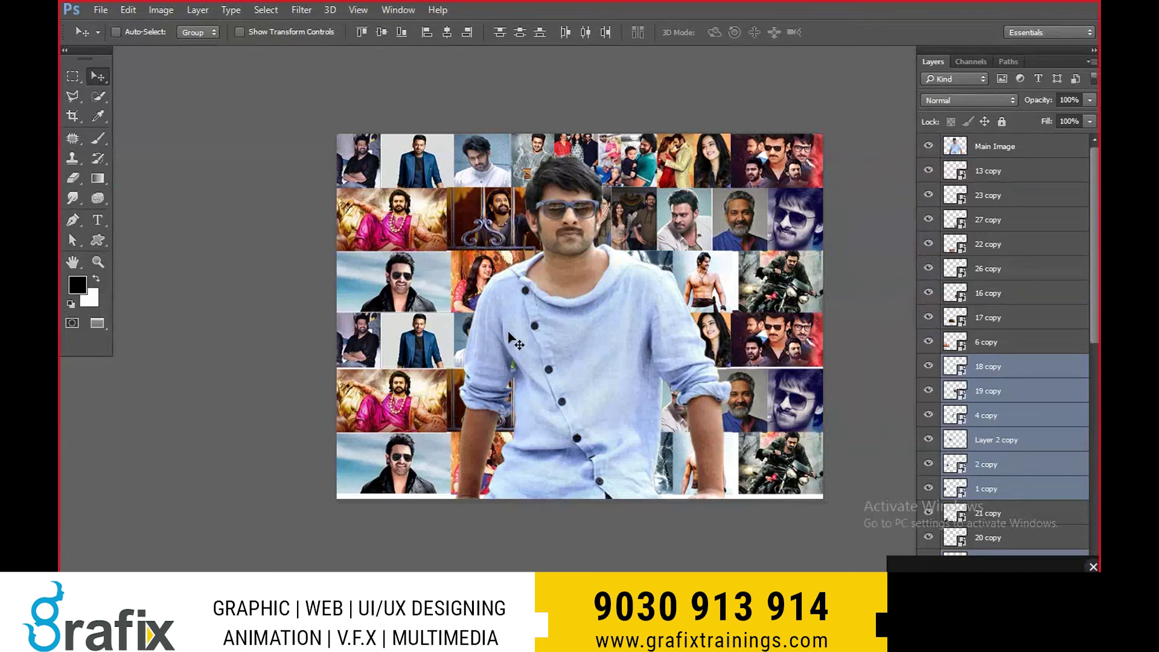
pyautogui.moveTo(303, 391); pyautogui.dragTo(873, 492)
pyautogui.keyDown('shift'); pyautogui.click(667, 386); pyautogui.keyUp('shift')
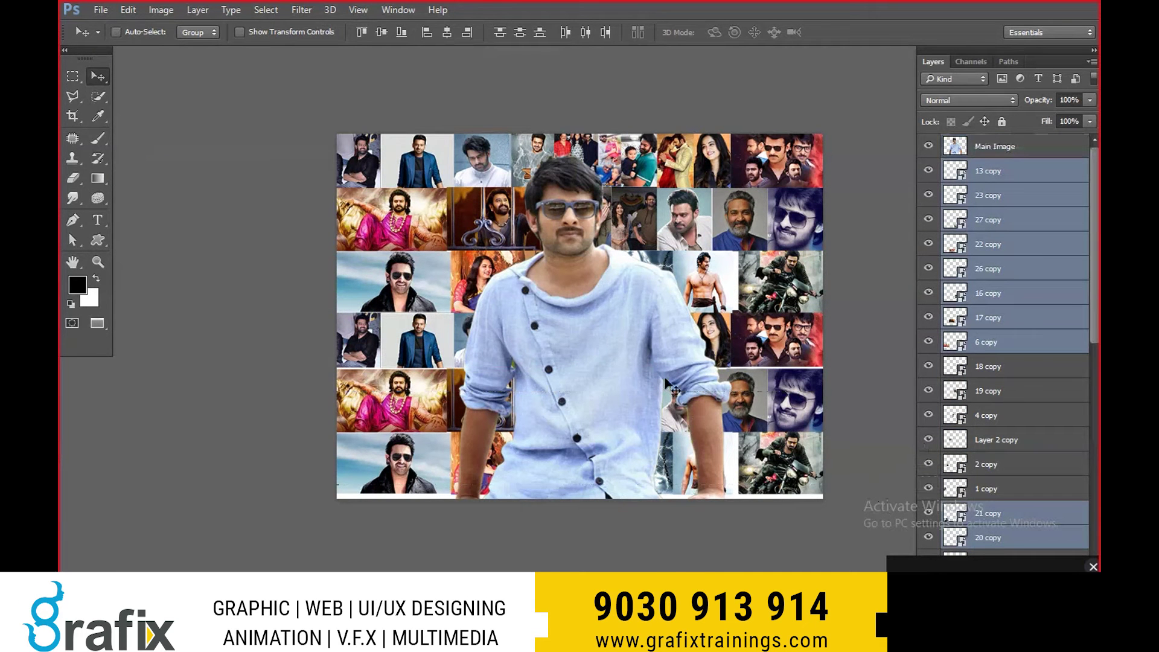
pyautogui.press('Up')
pyautogui.press('Up')
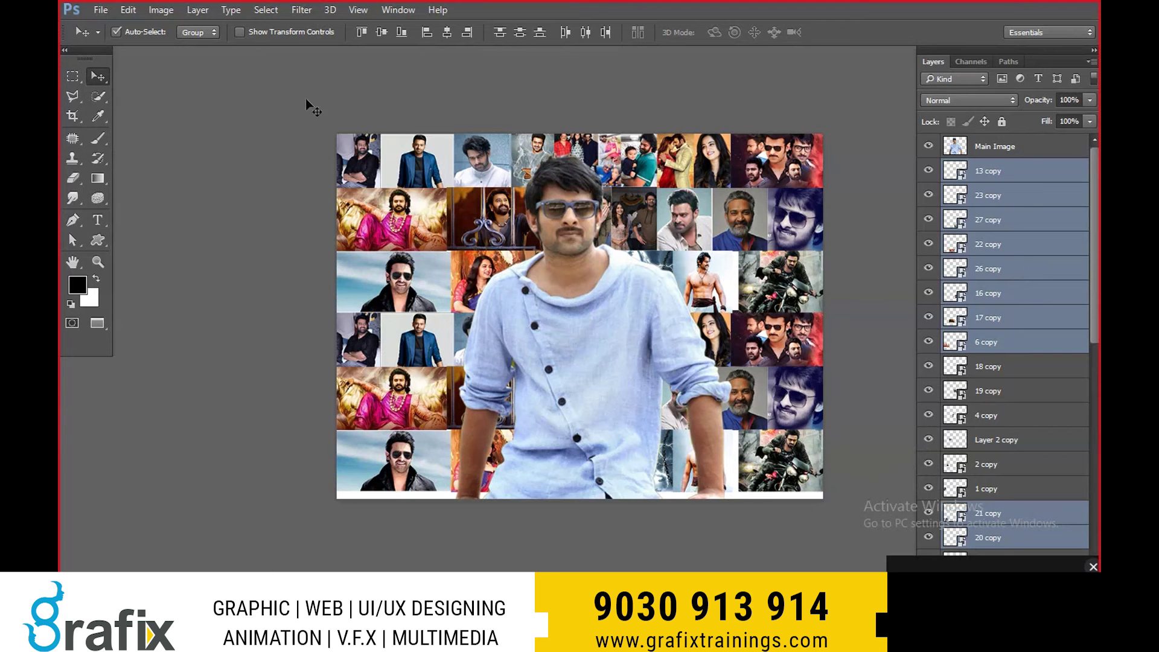
# - Select every tile copy layer except Main Image in the Layers panel
pyautogui.moveTo(304, 105); pyautogui.dragTo(875, 492)
pyautogui.keyDown('ctrl'); pyautogui.click(1052, 160); pyautogui.keyUp('ctrl')
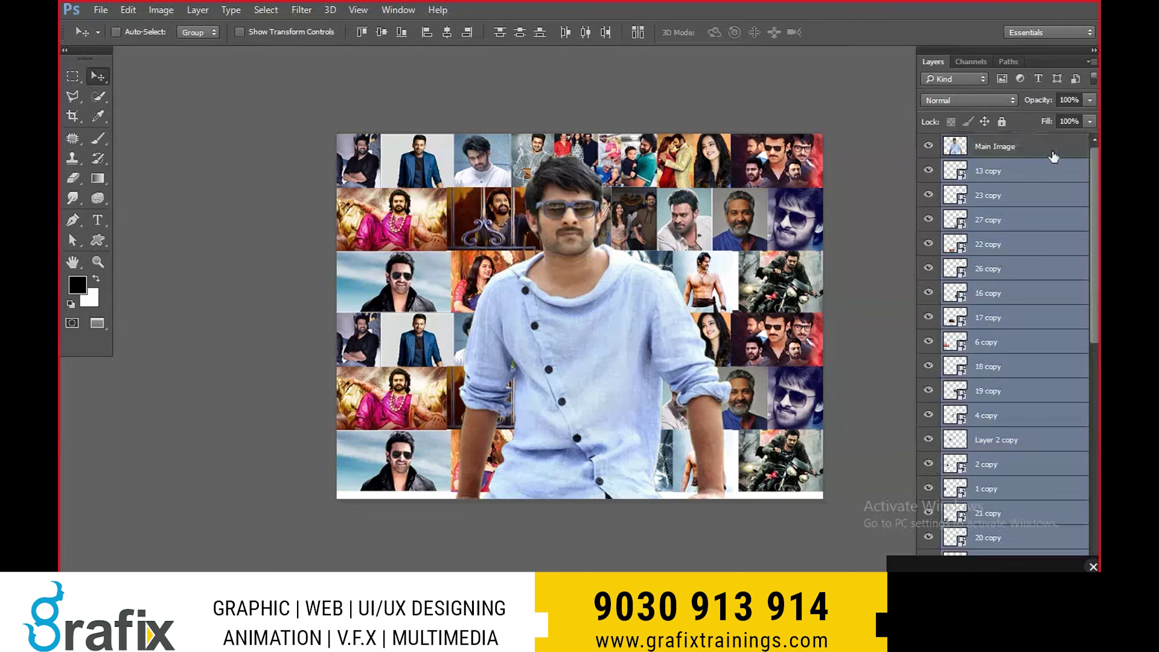
pyautogui.keyDown('ctrl'); pyautogui.click(1027, 175); pyautogui.keyUp('ctrl')
pyautogui.keyDown('ctrl'); pyautogui.click(1025, 243); pyautogui.keyUp('ctrl')
pyautogui.keyDown('ctrl'); pyautogui.click(1025, 268); pyautogui.keyUp('ctrl')
pyautogui.keyDown('ctrl'); pyautogui.click(1021, 341); pyautogui.keyUp('ctrl')
pyautogui.keyDown('ctrl'); pyautogui.click(1018, 440); pyautogui.keyUp('ctrl')
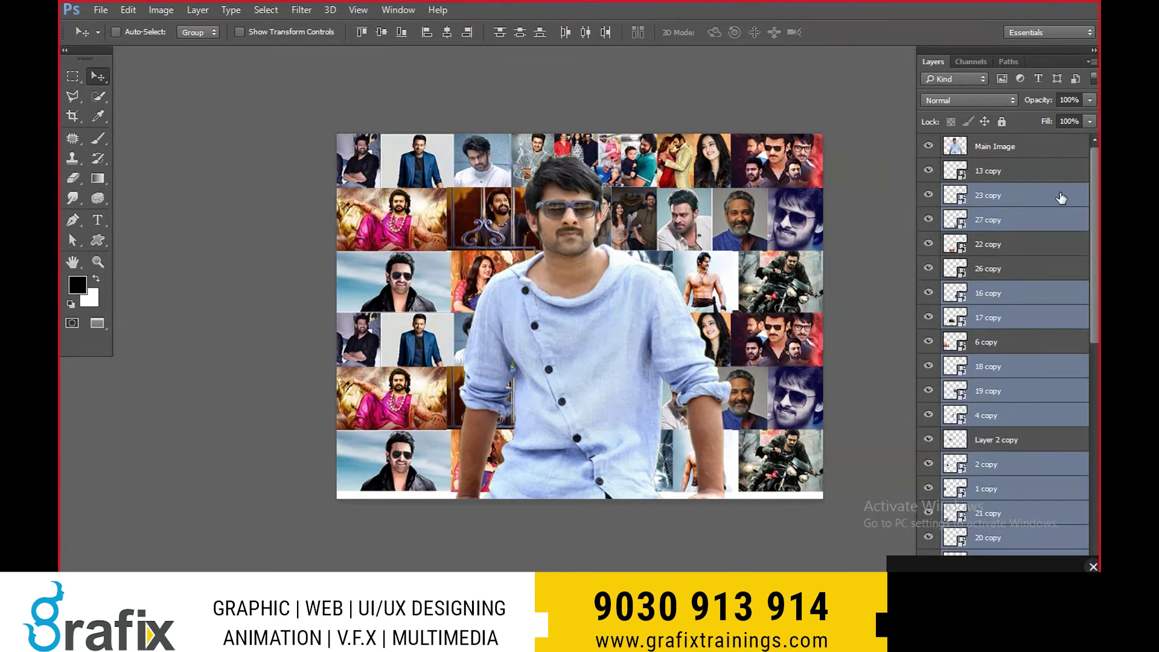
pyautogui.click(1035, 223)
pyautogui.scroll(-2, 1041, 302)
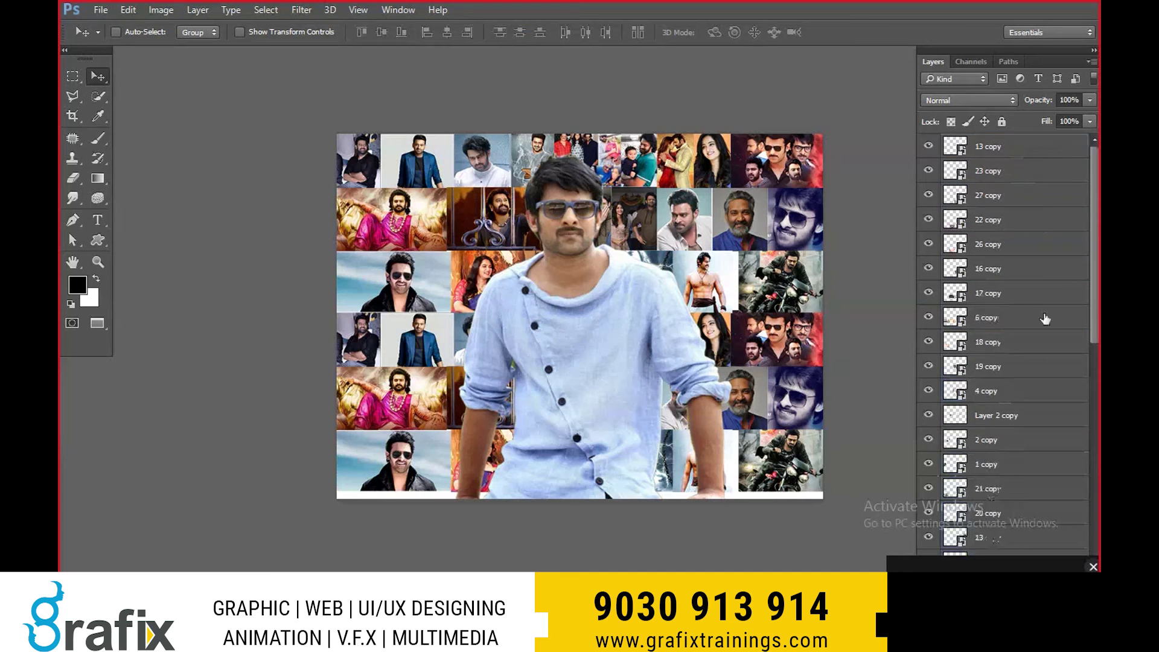
pyautogui.scroll(-3, 1035, 363)
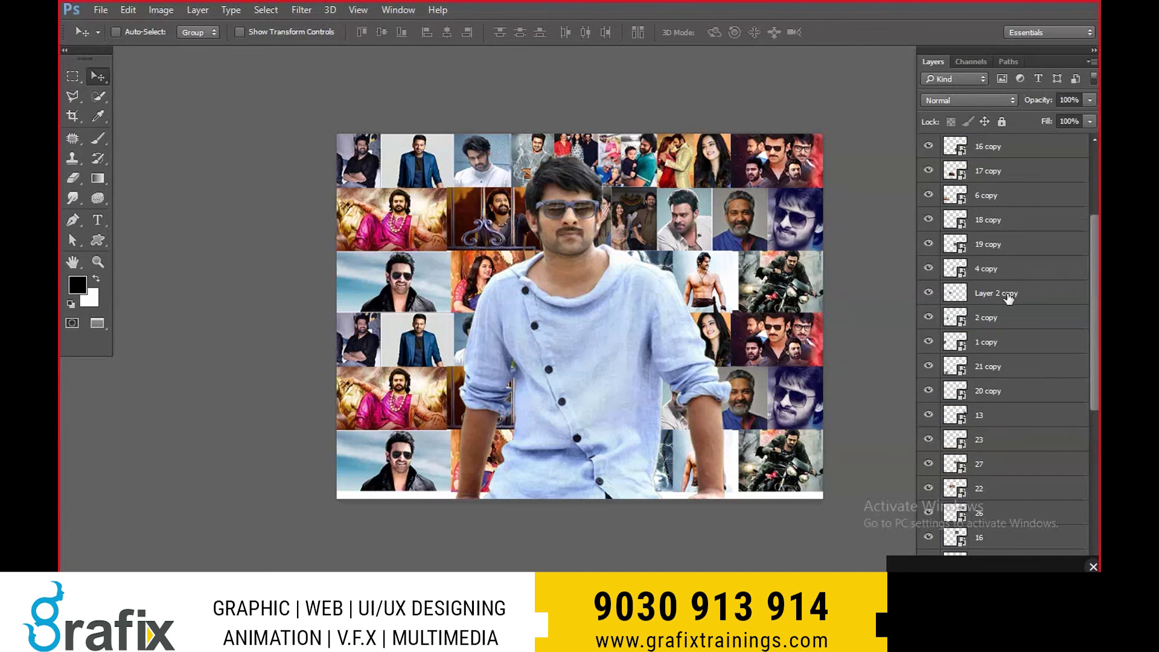
pyautogui.scroll(-2, 1011, 302)
pyautogui.scroll(-4, 1000, 529)
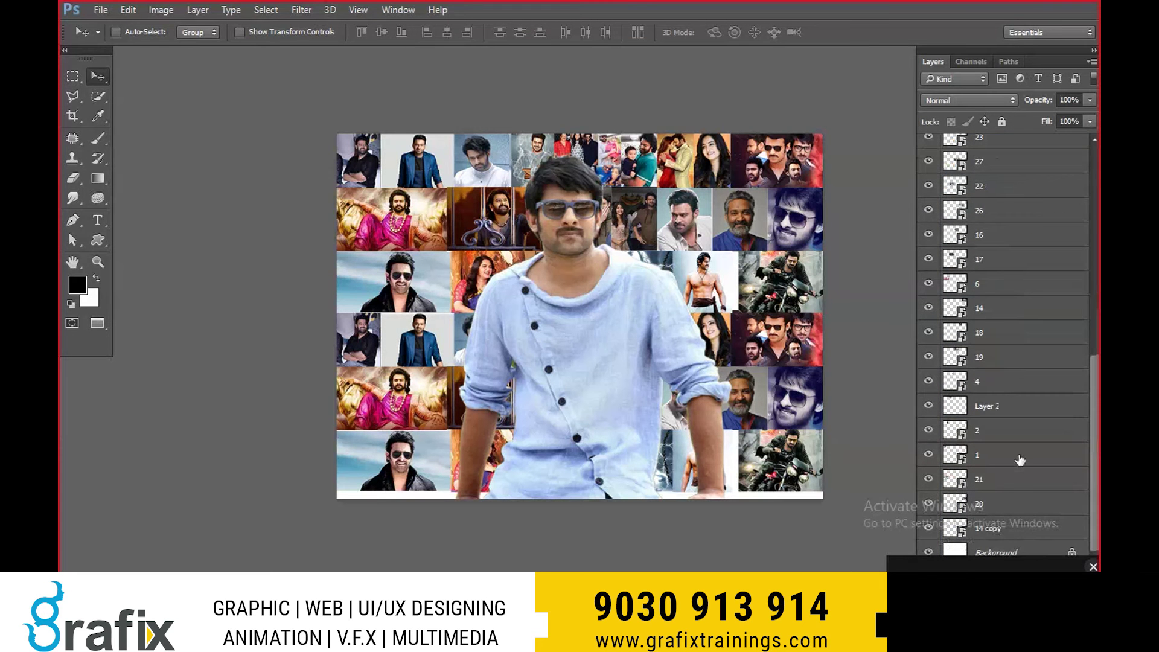
pyautogui.keyDown('shift'); pyautogui.click(1024, 528); pyautogui.keyUp('shift')
pyautogui.scroll(5, 1009, 440)
pyautogui.scroll(5, 1014, 336)
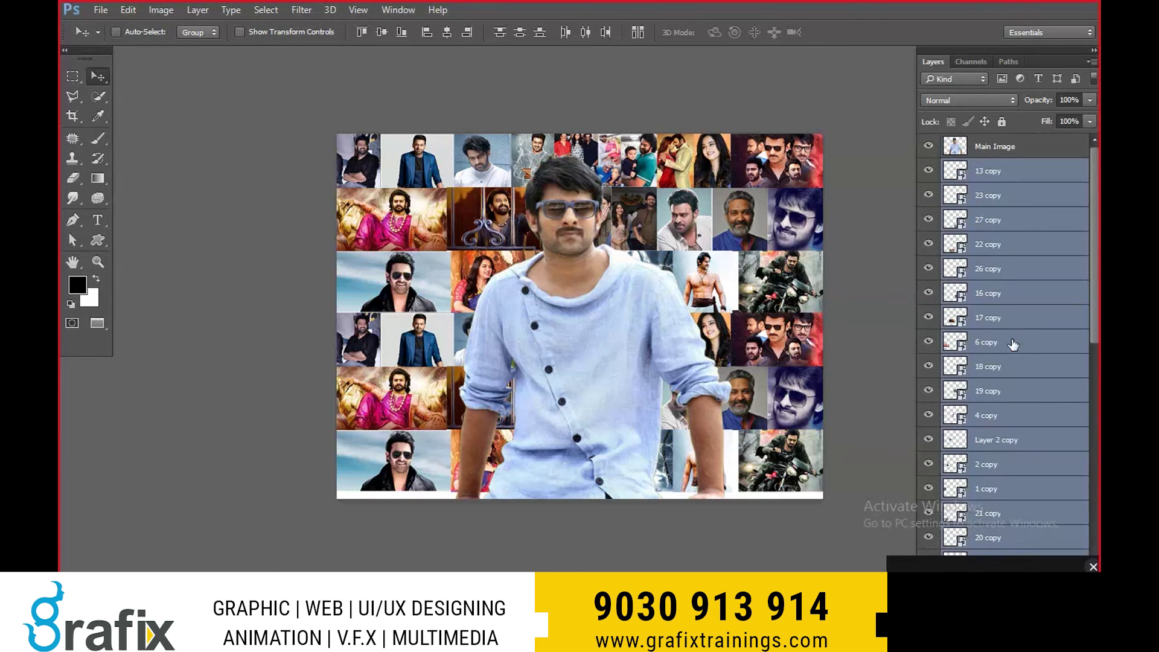
# - Group the tile layers, enlarge the group to about 102% and reposition it
pyautogui.hotkey('ctrl', 'g')
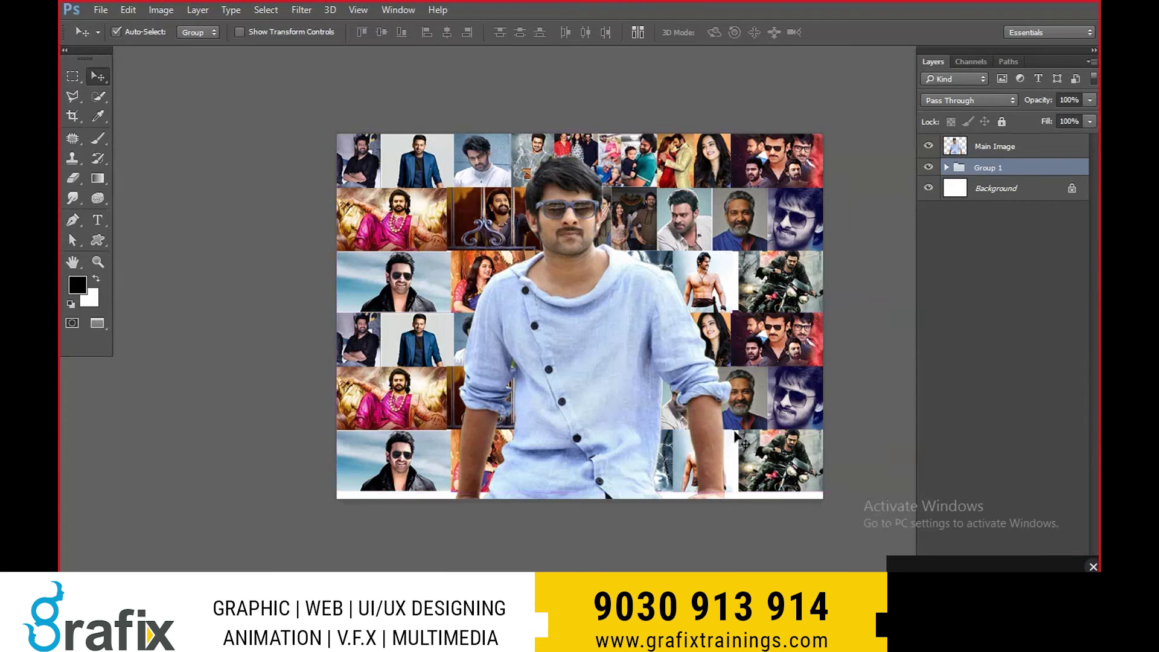
pyautogui.hotkey('ctrl', 't')
pyautogui.moveTo(850, 492); pyautogui.dragTo(858, 496)
pyautogui.press('Return')
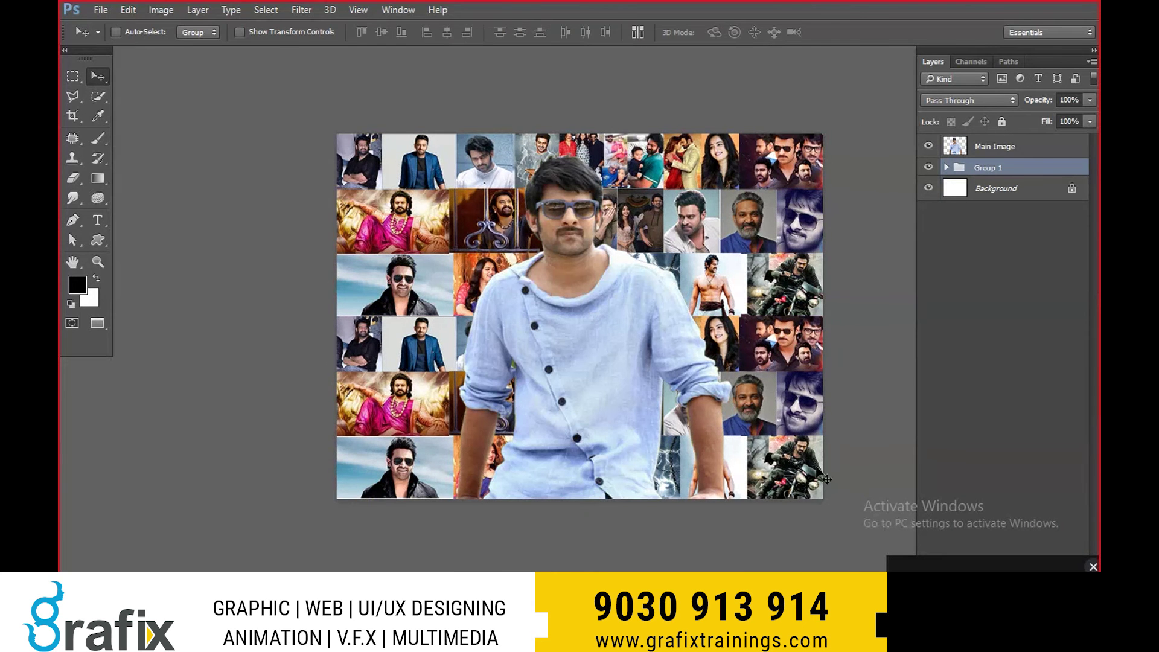
pyautogui.moveTo(782, 458); pyautogui.dragTo(812, 468)
# - Duplicate Group 1, naming the original Images-Org and the copy Merg
pyautogui.click(992, 147)
pyautogui.hotkey('alt', '[')
pyautogui.hotkey('ctrl', 'j')
pyautogui.doubleClick(986, 186)
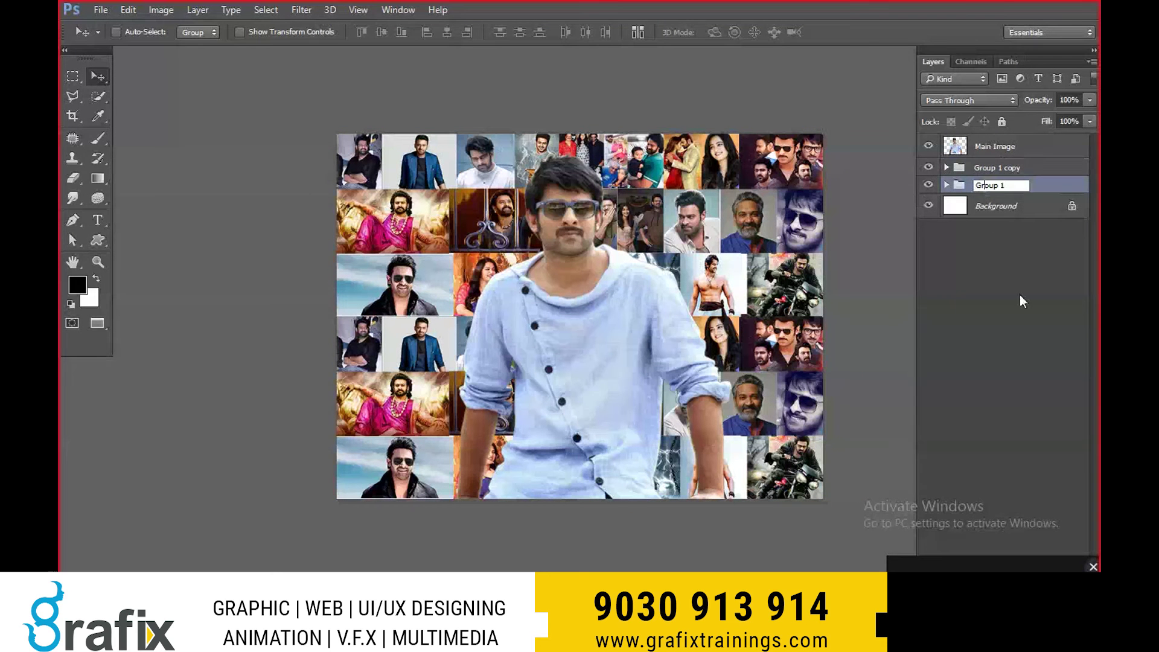
pyautogui.write('Images')
pyautogui.write('-Org')
pyautogui.press('Return')
pyautogui.doubleClick(1004, 169)
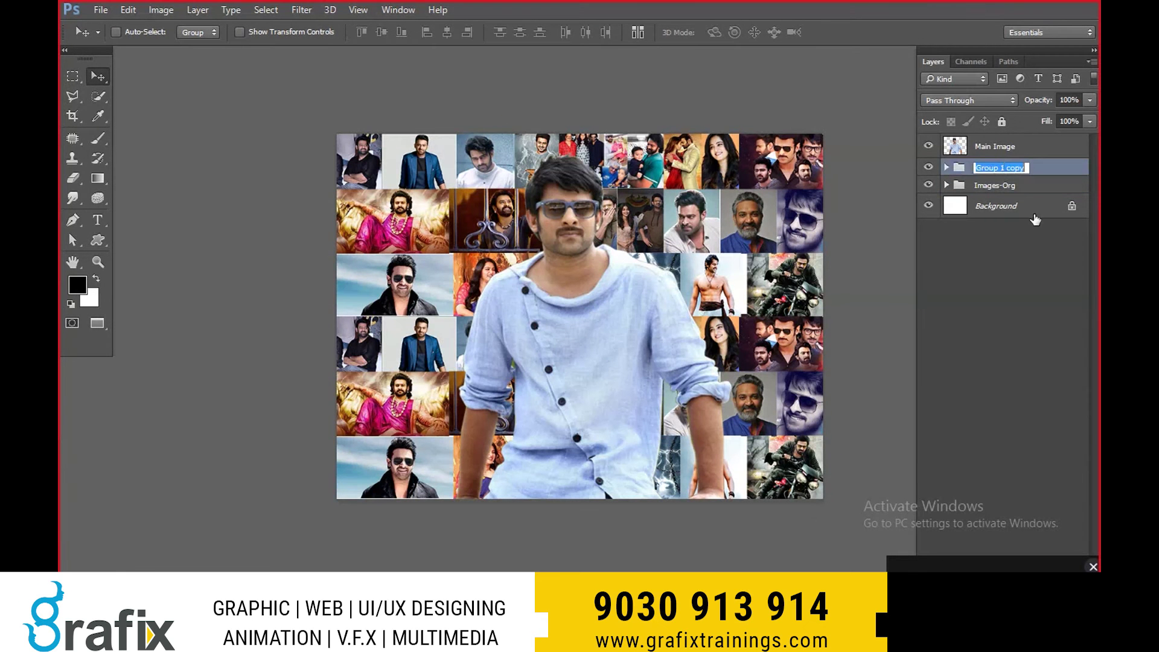
pyautogui.write('Merg')
pyautogui.press('Return')
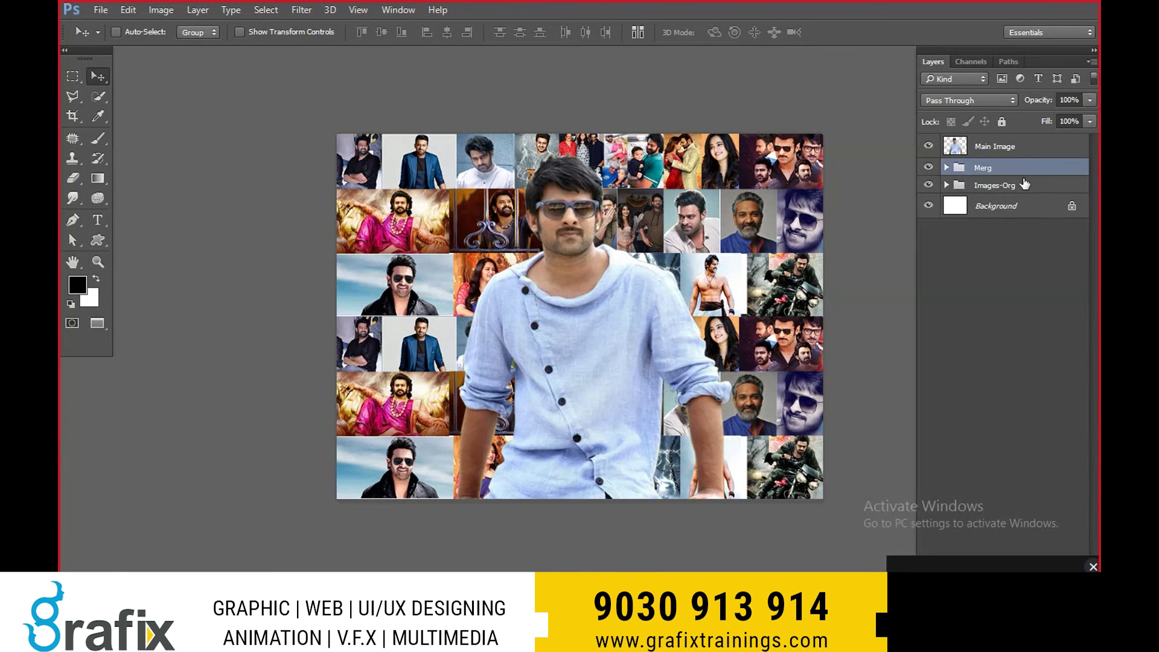
# - Merge the Merg group into a single layer and hide it
pyautogui.rightClick(1026, 170)
pyautogui.click(927, 404)
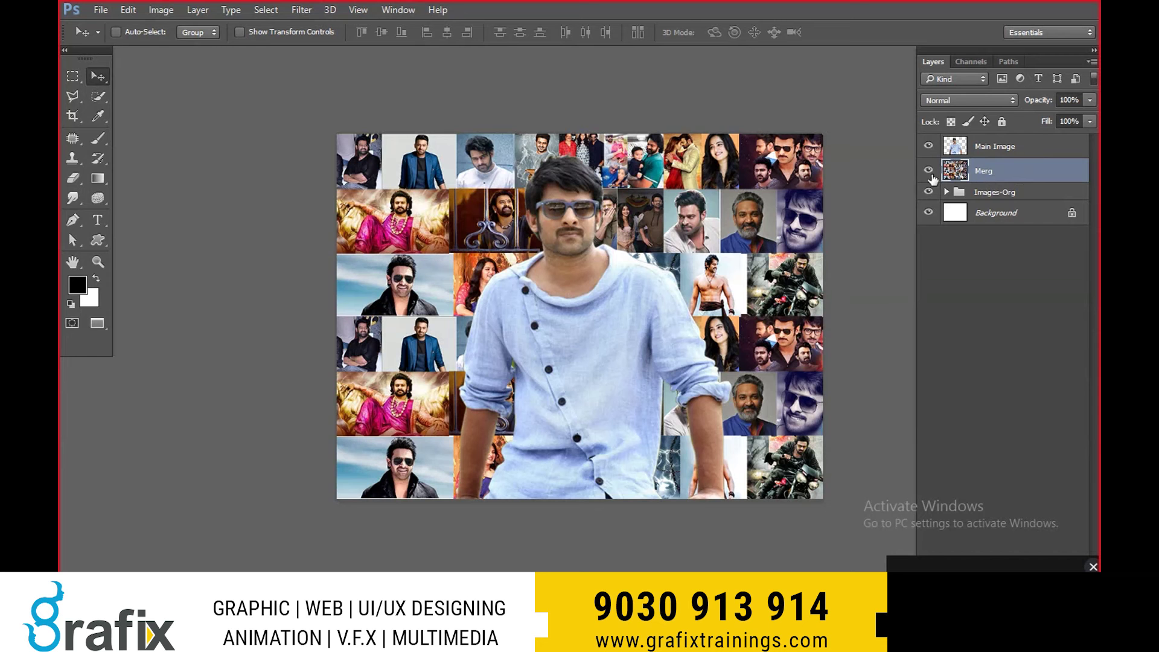
pyautogui.click(929, 170)
pyautogui.click(929, 171)
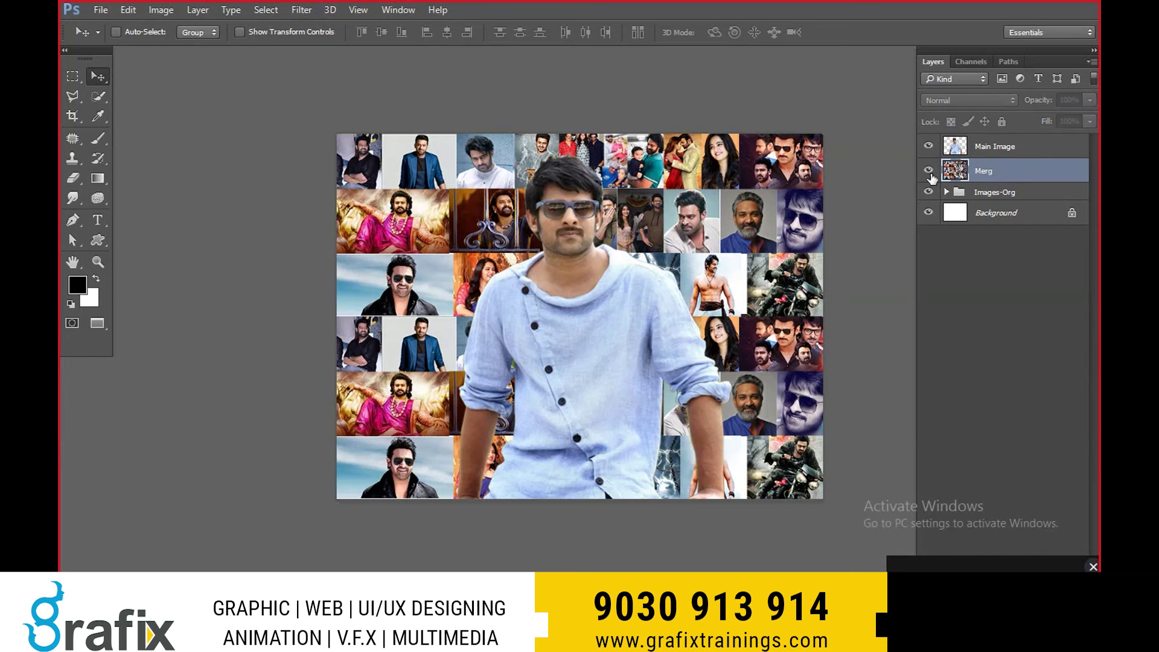
pyautogui.click(929, 171)
# - Move Merg to the top of the stack, hide Images-Org and show Merg
pyautogui.moveTo(987, 169); pyautogui.dragTo(987, 143)
pyautogui.click(929, 146)
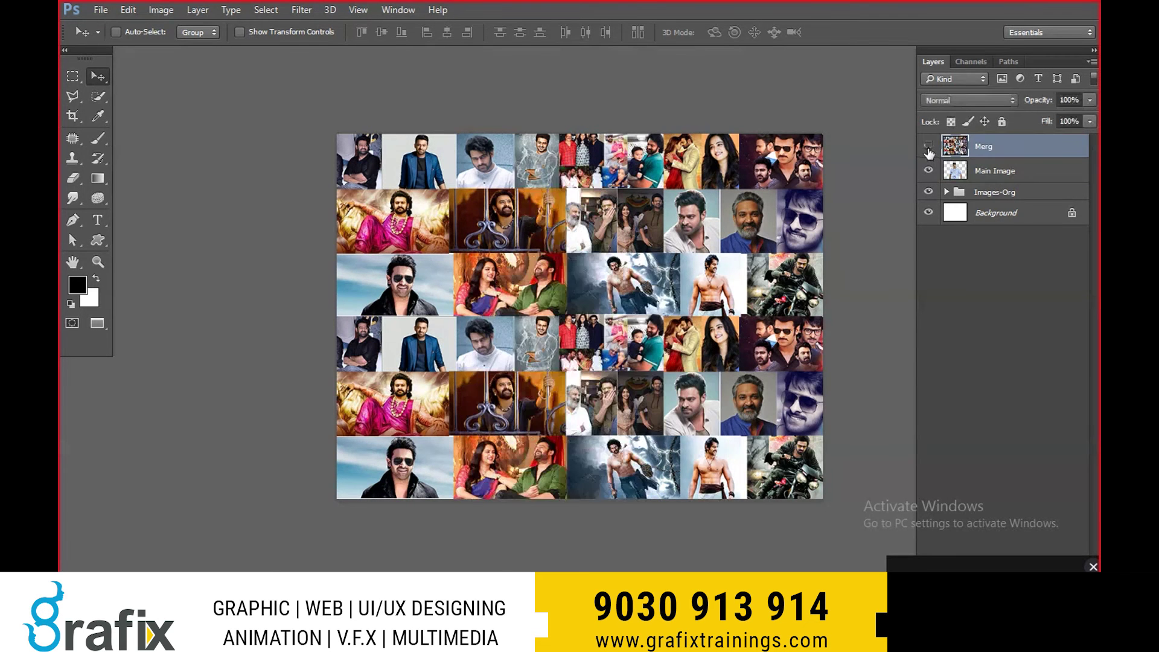
pyautogui.click(929, 146)
pyautogui.click(1002, 172)
pyautogui.click(994, 198)
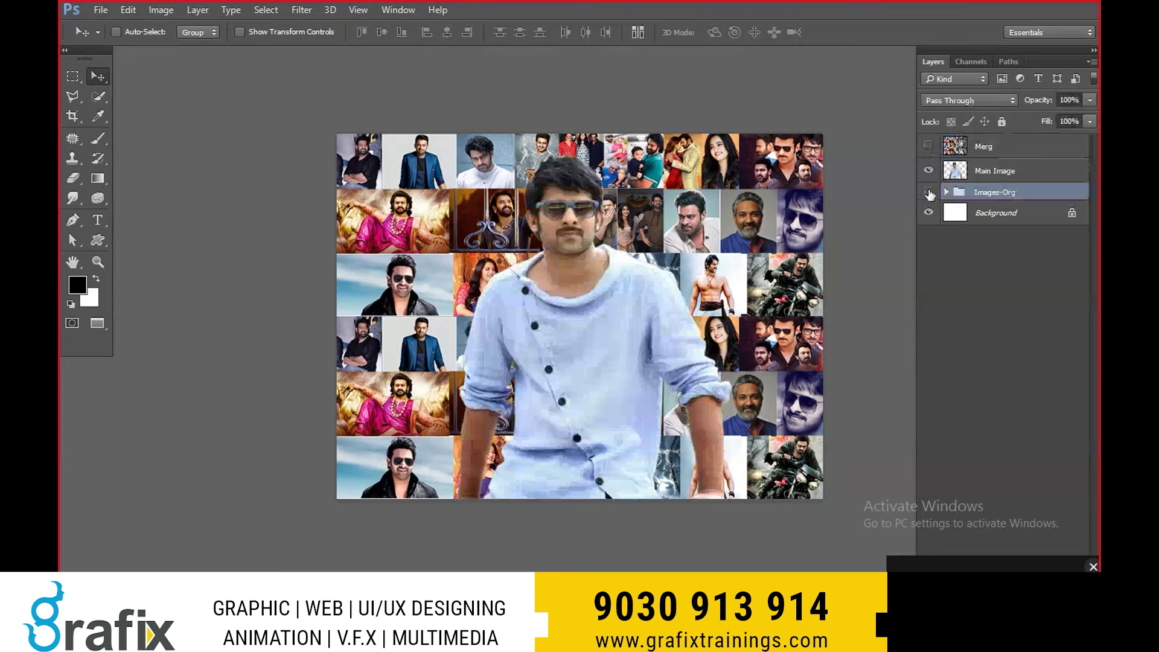
pyautogui.click(929, 191)
pyautogui.click(929, 192)
pyautogui.click(928, 192)
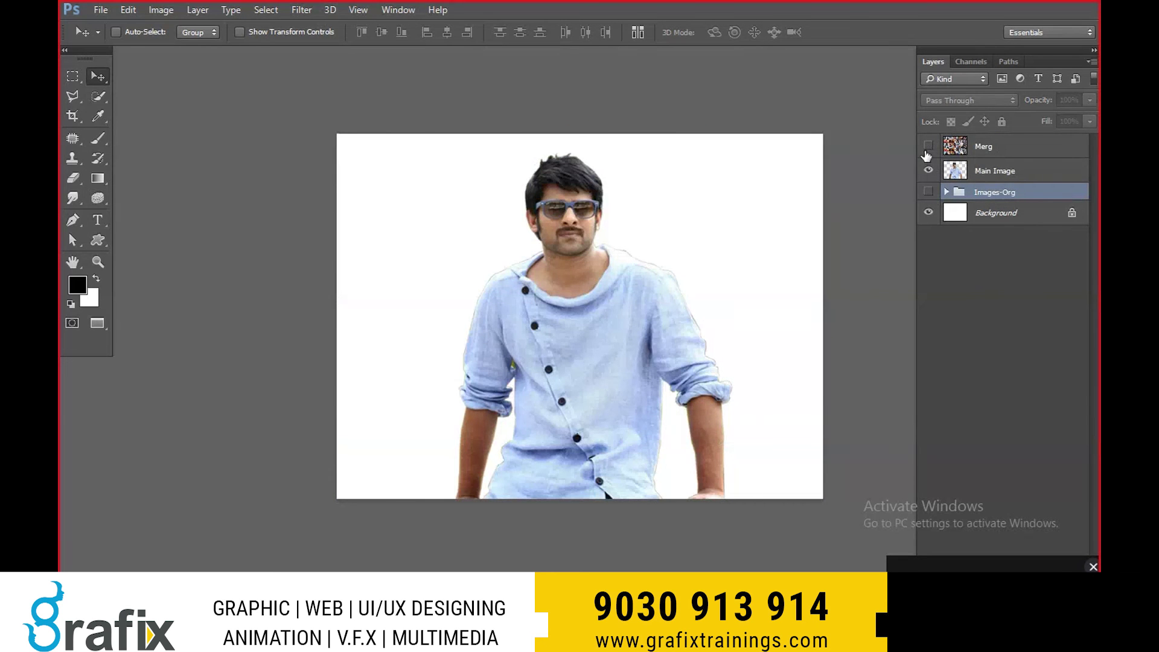
pyautogui.click(928, 146)
pyautogui.click(995, 171)
pyautogui.click(995, 146)
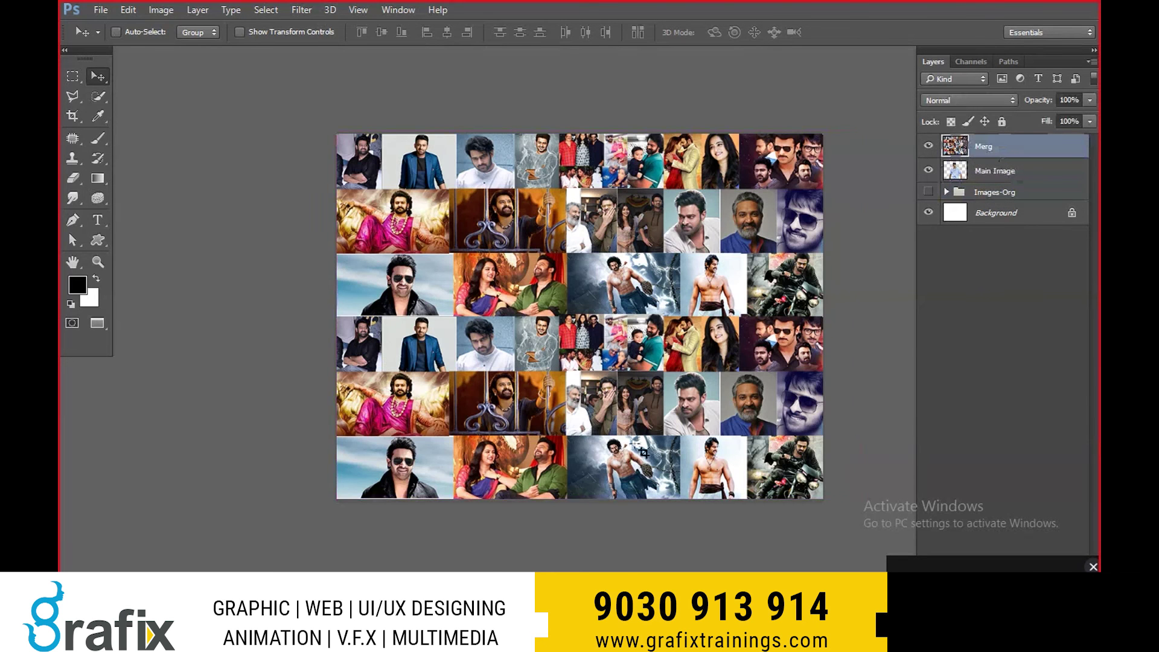
# - Move the Merg collage up and left on the canvas, undoing a trial transform shift
pyautogui.press('c')
pyautogui.press('Escape')
pyautogui.press('v')
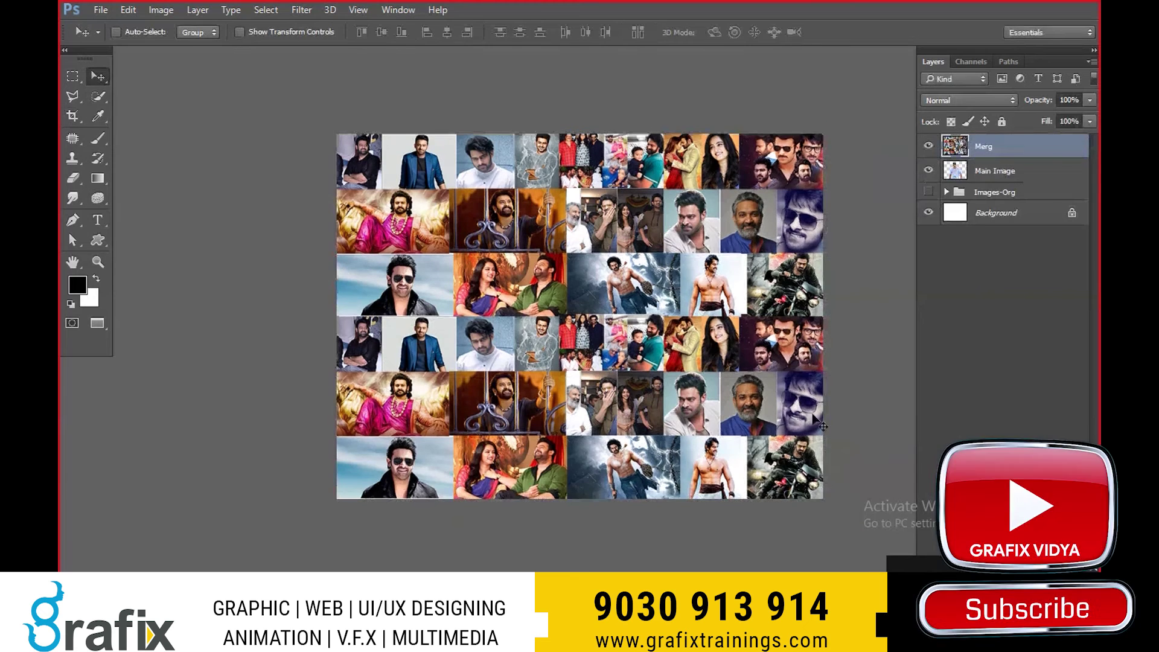
pyautogui.moveTo(771, 383); pyautogui.dragTo(738, 352)
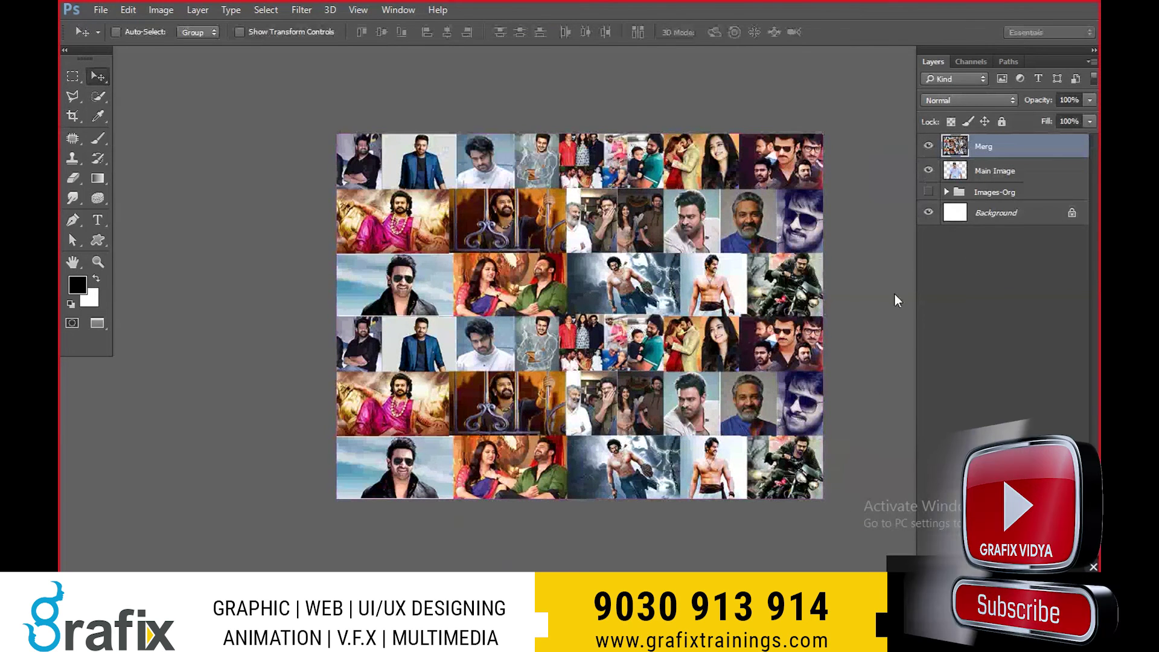
pyautogui.hotkey('ctrl', 't')
pyautogui.press('Escape')
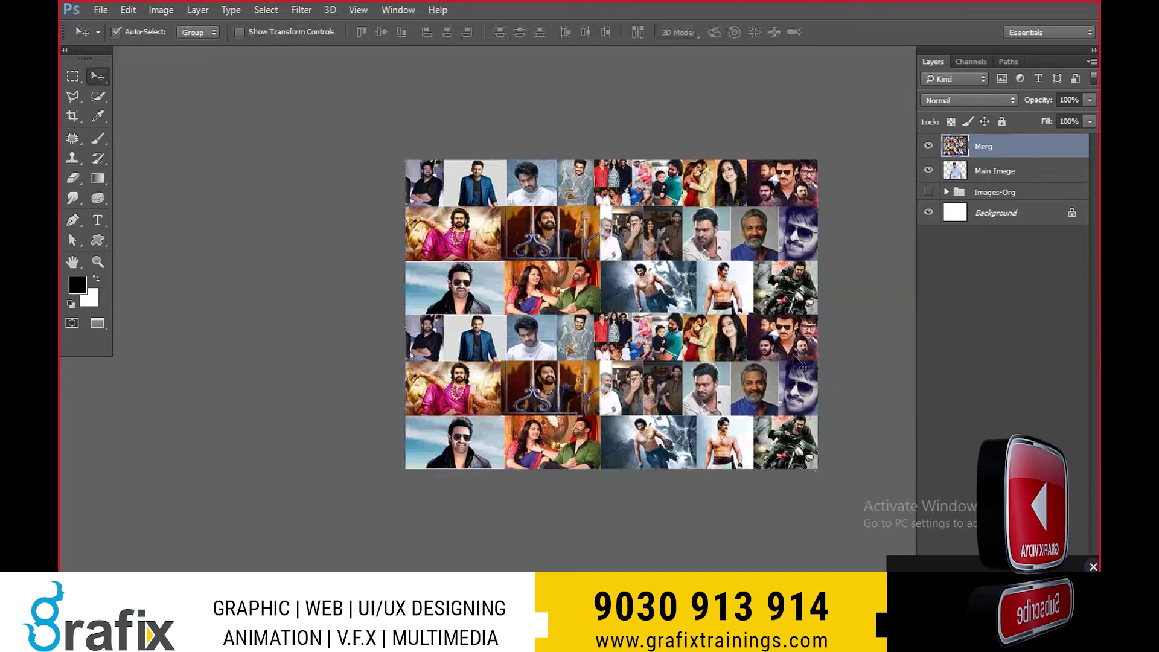
pyautogui.hotkey('ctrl', 't')
pyautogui.moveTo(827, 355); pyautogui.dragTo(789, 331)
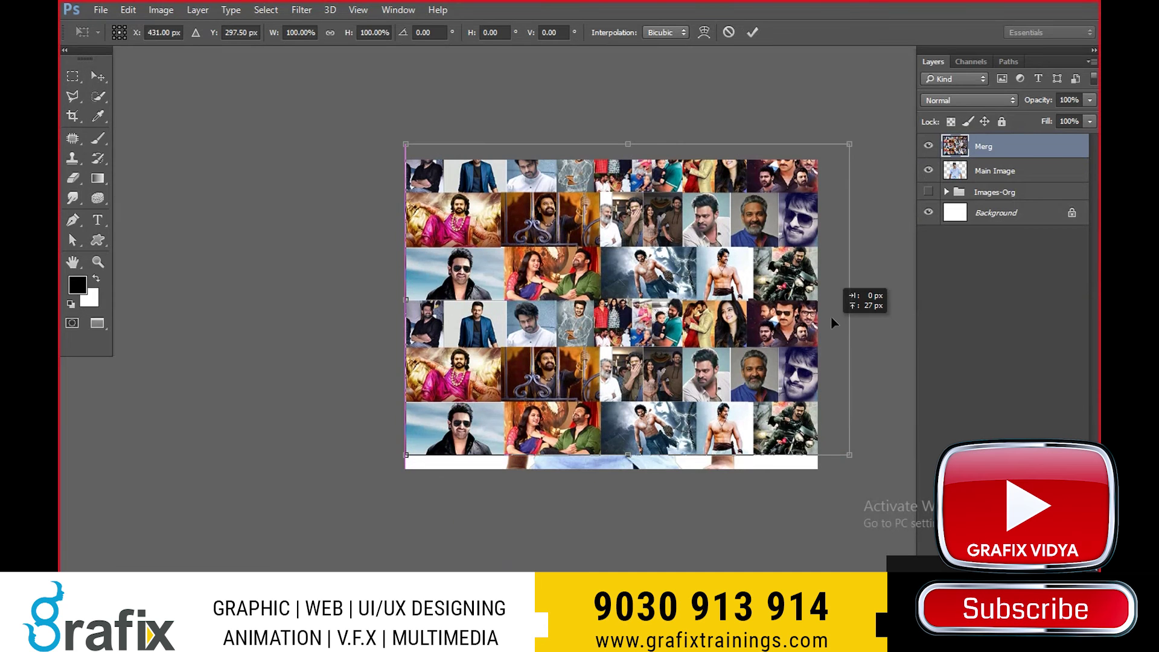
pyautogui.hotkey('ctrl', 'z')
pyautogui.hotkey('ctrl', 'z')
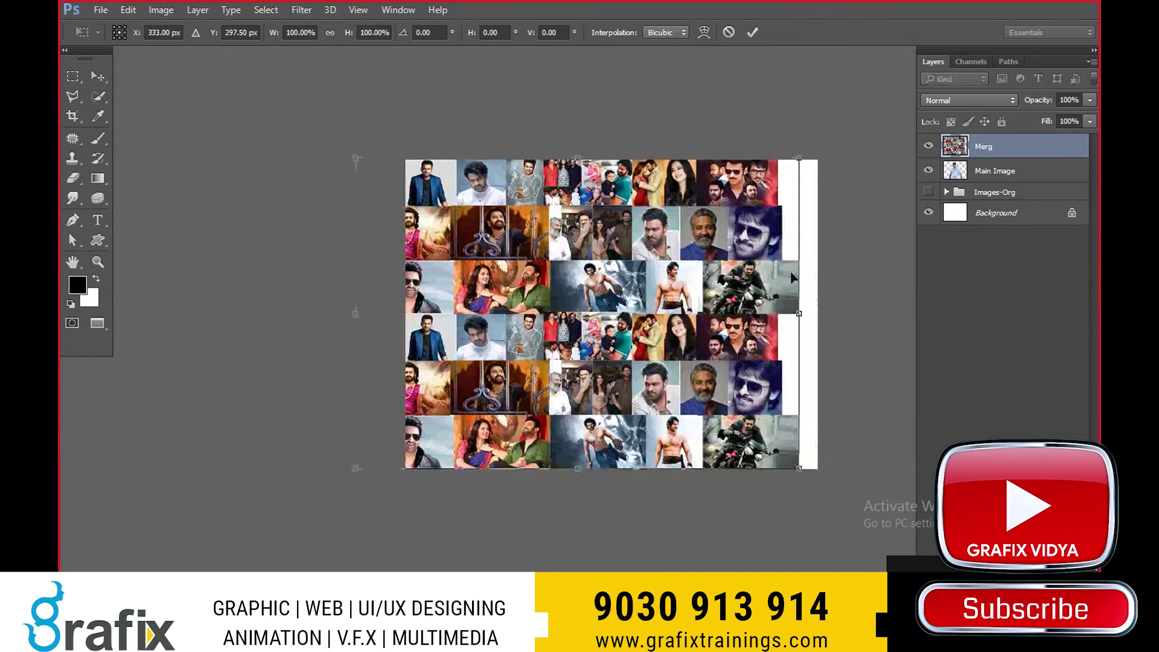
pyautogui.hotkey('ctrl', 'z')
pyautogui.press('Escape')
pyautogui.hotkey('ctrl', 'z')
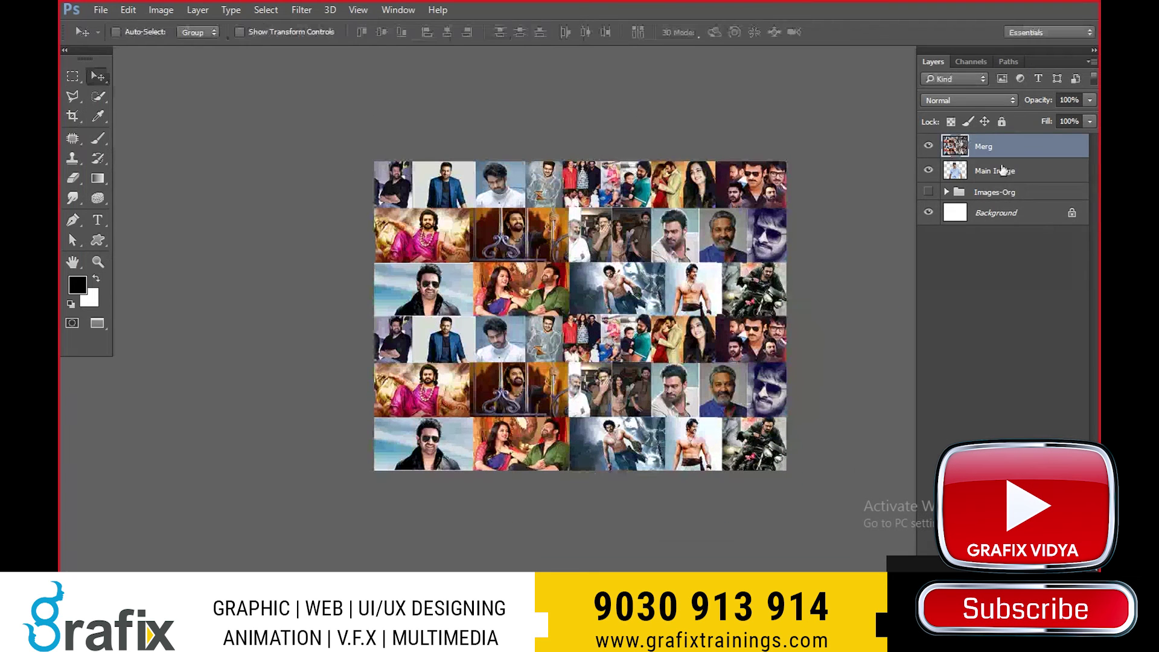
# - Cancel a crop preview and exit Free Transform, leaving the Merg collage unchanged
pyautogui.click(73, 115)
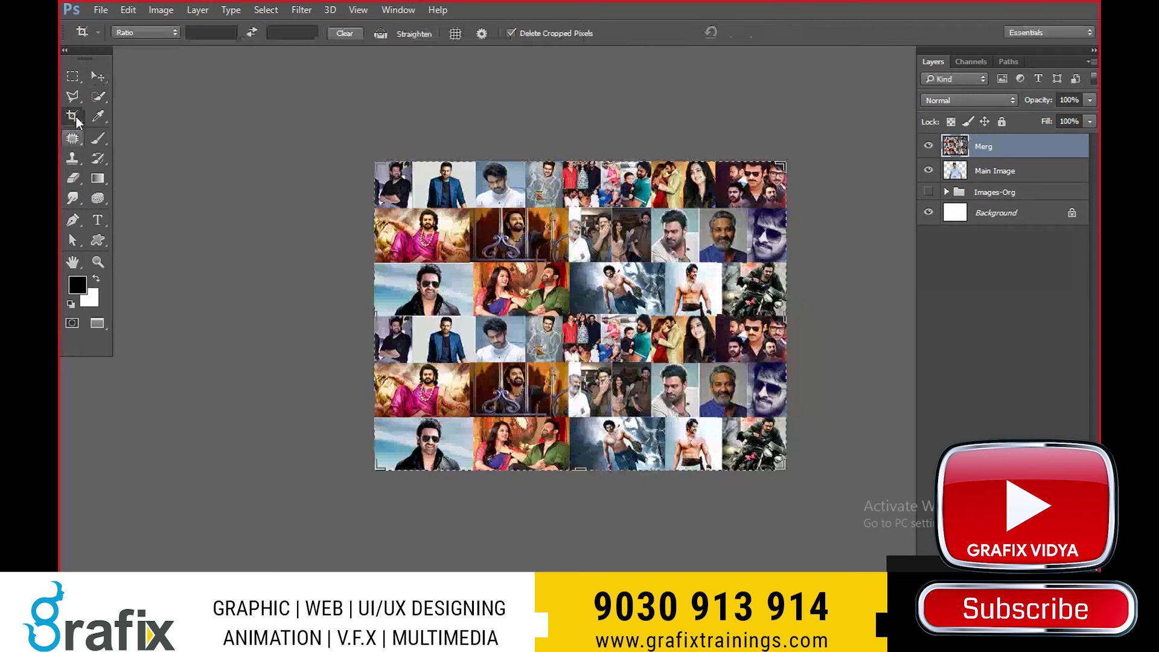
pyautogui.rightClick(73, 116)
pyautogui.click(130, 114)
pyautogui.scroll(-2, 564, 418)
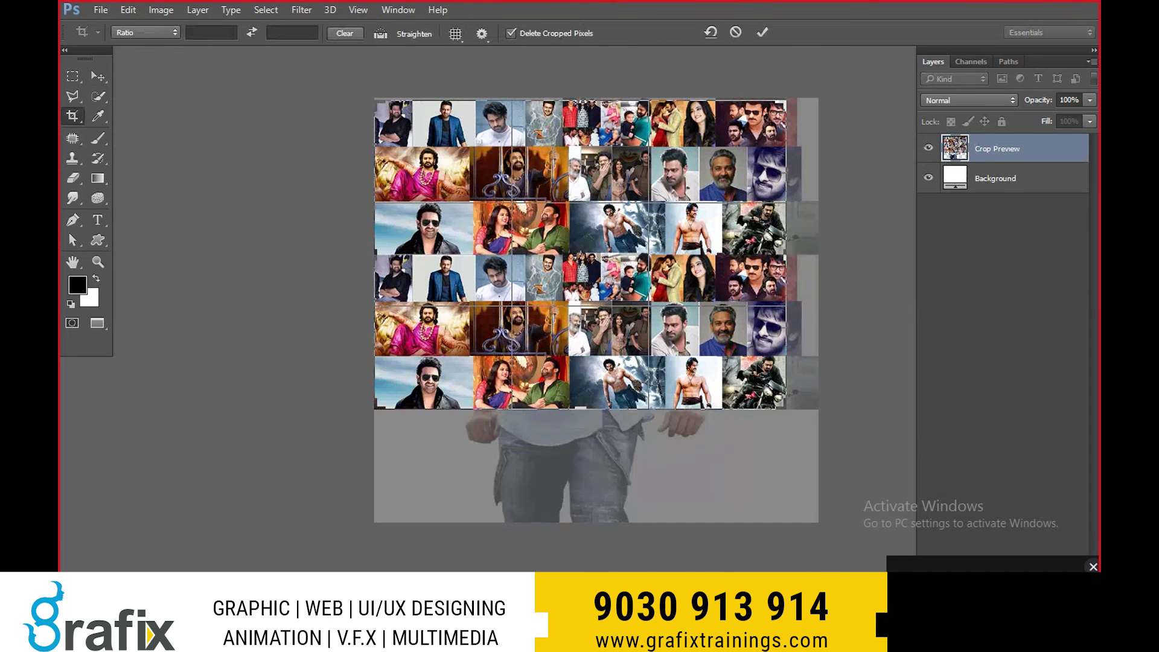
pyautogui.press('Escape')
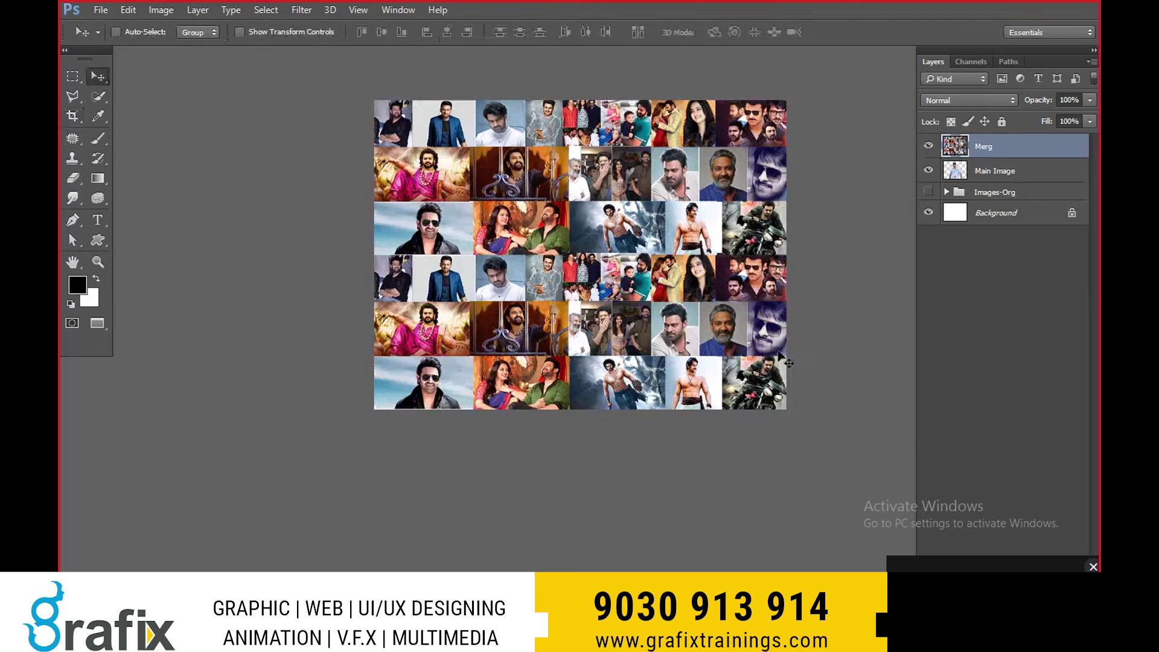
pyautogui.hotkey('ctrl', 't')
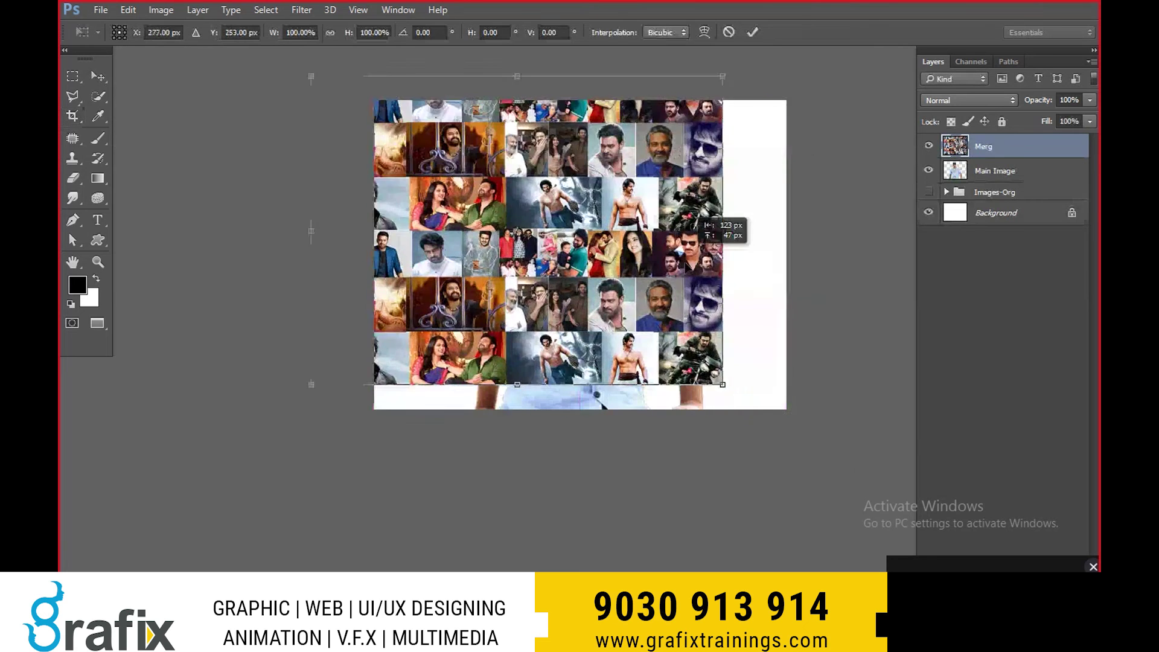
pyautogui.press('Return')
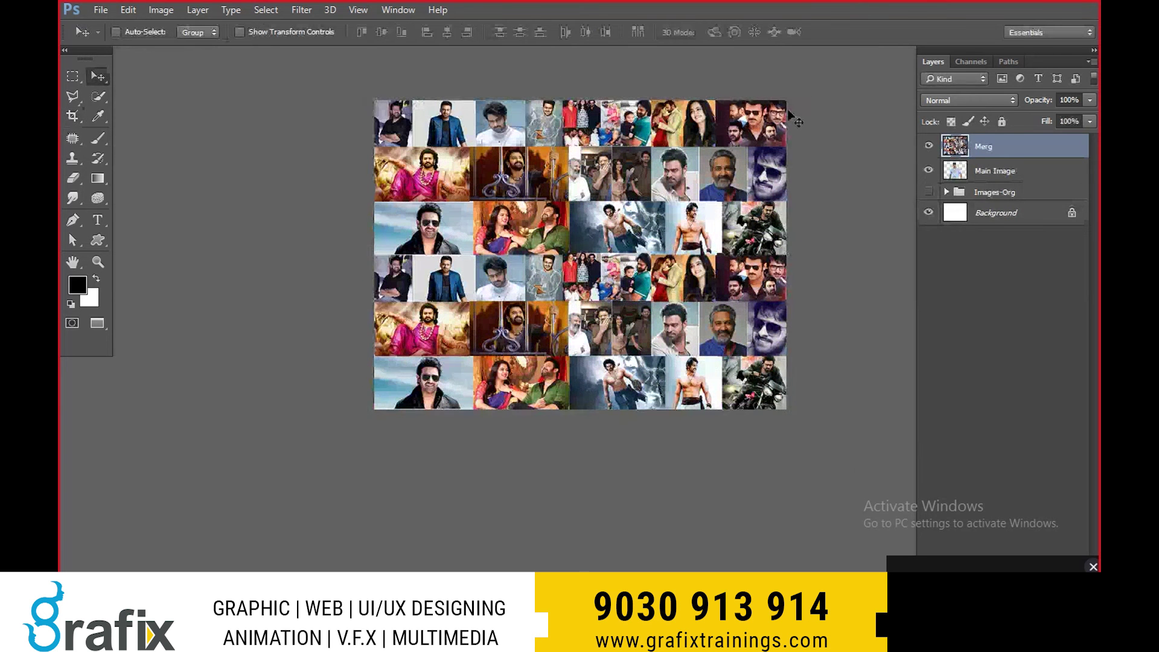
# - Cancel a trial shrink of the collage, then duplicate the Merg layer as Merg copy
pyautogui.press('ctrl')
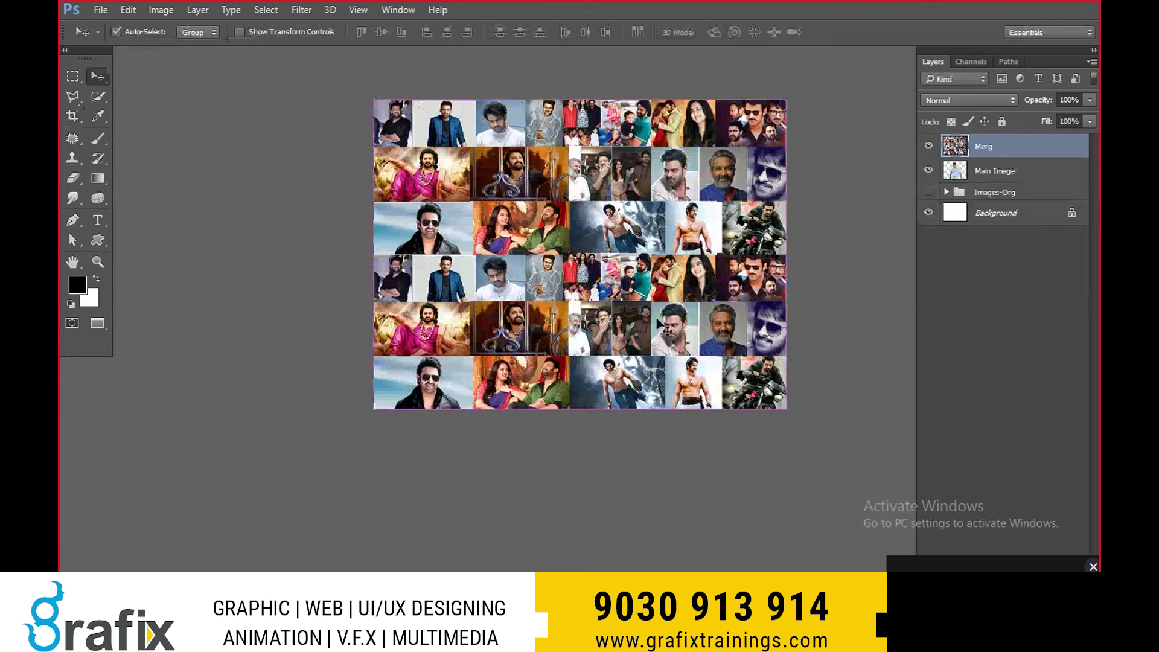
pyautogui.hotkey('ctrl', 't')
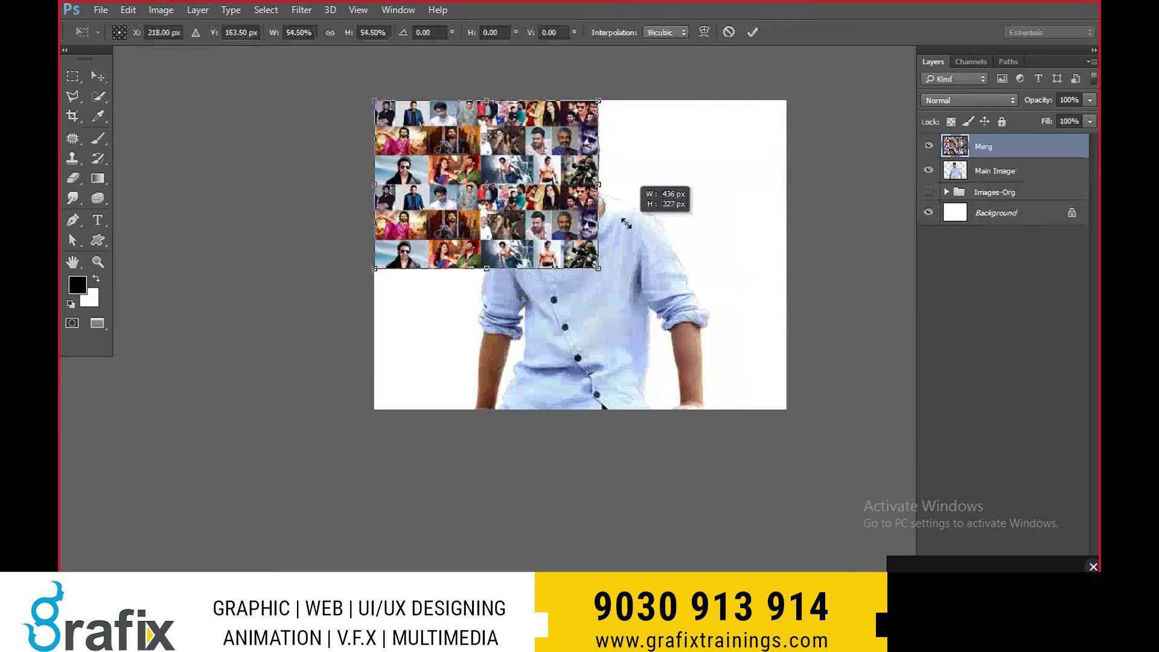
pyautogui.moveTo(719, 311); pyautogui.dragTo(567, 182)
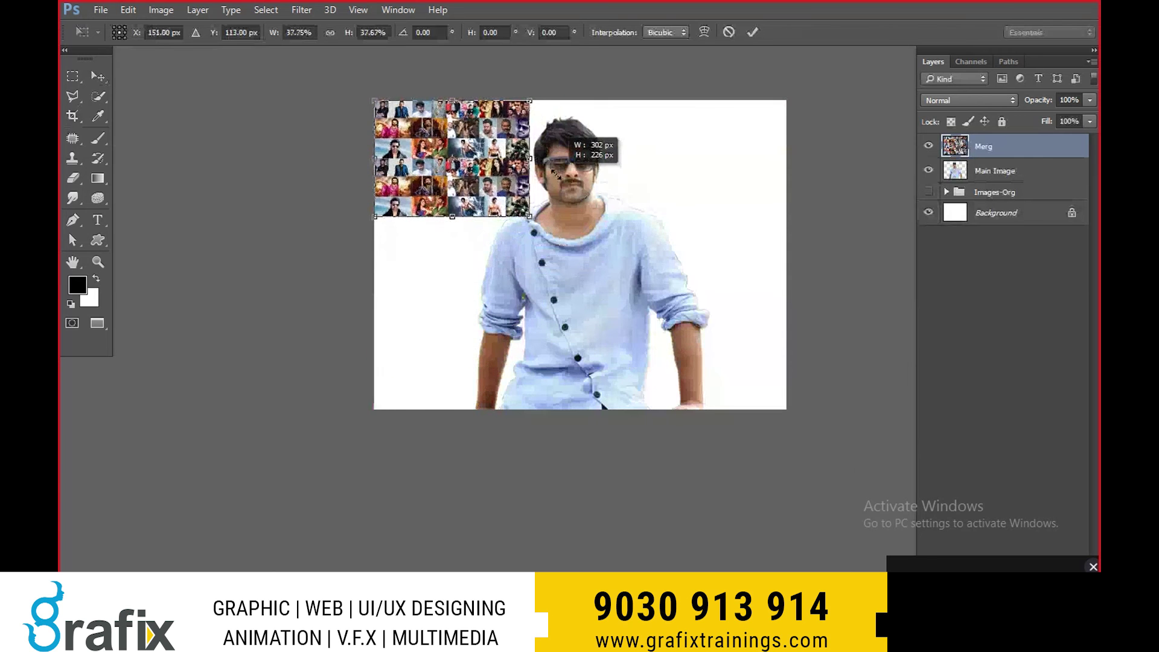
pyautogui.press('Escape')
pyautogui.hotkey('ctrl', 'j')
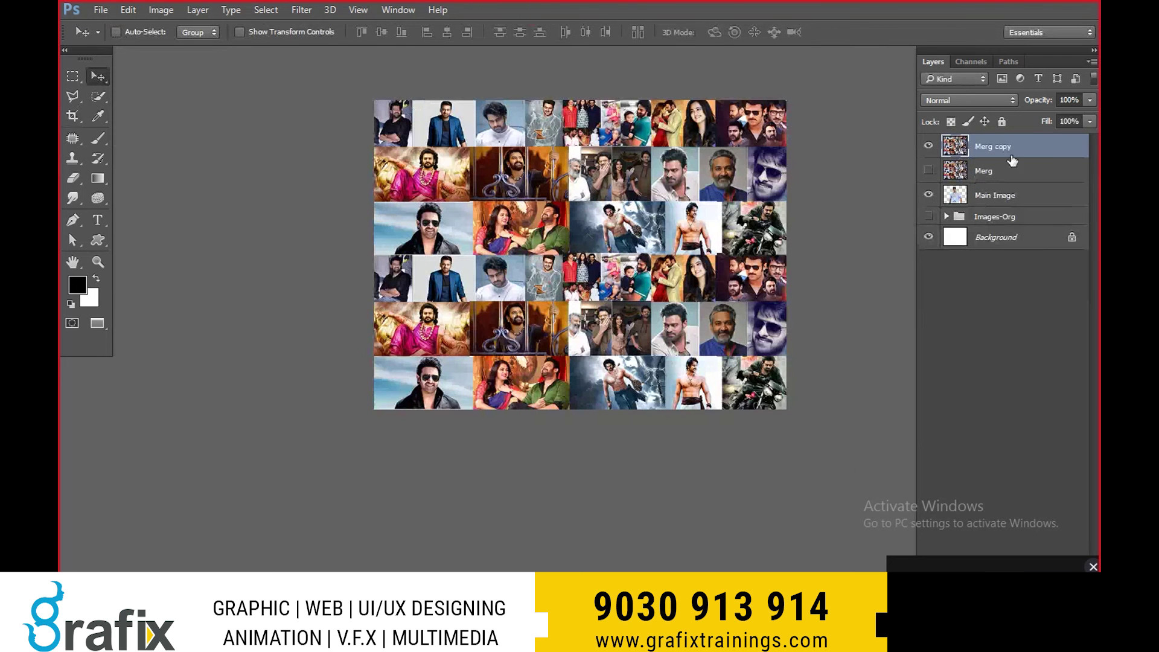
# - Scale the Merg copy collage to about 41% and place a duplicate beside it
pyautogui.hotkey('ctrl', 't')
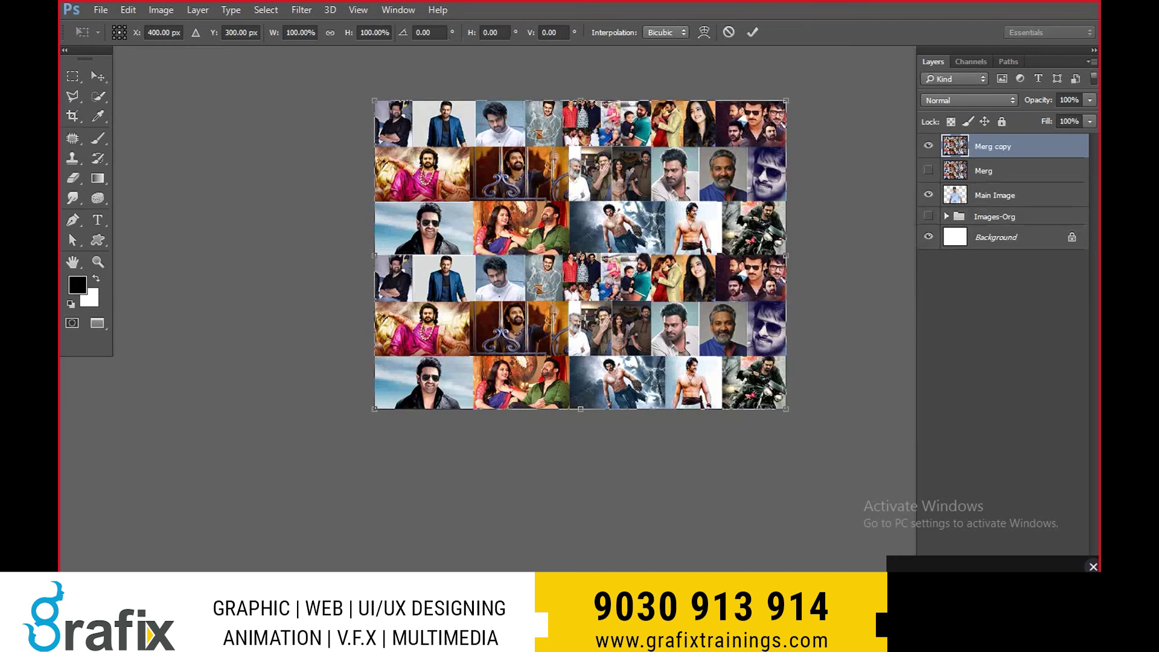
pyautogui.moveTo(785, 408)
pyautogui.mouseDown()
pyautogui.moveTo(530, 207)
pyautogui.moveTo(542, 226)
pyautogui.mouseUp()
pyautogui.press('Return')
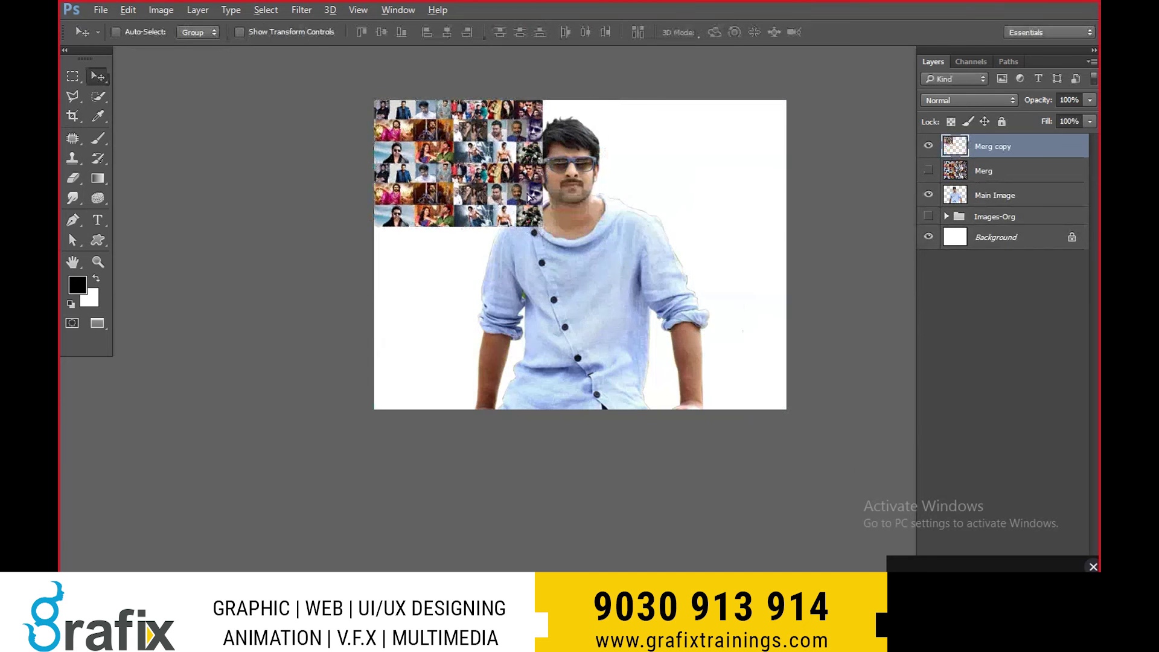
pyautogui.moveTo(463, 193); pyautogui.dragTo(658, 193)
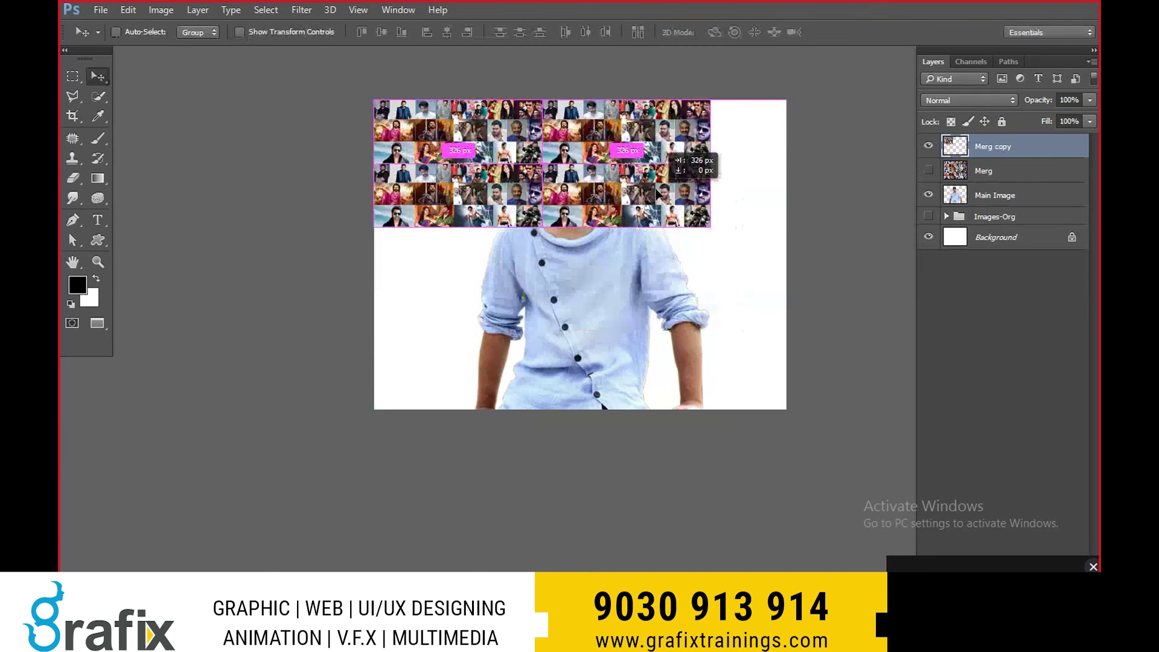
pyautogui.keyDown('ctrl'); pyautogui.click(549, 195); pyautogui.keyUp('ctrl')
pyautogui.hotkey('ctrl', '+')
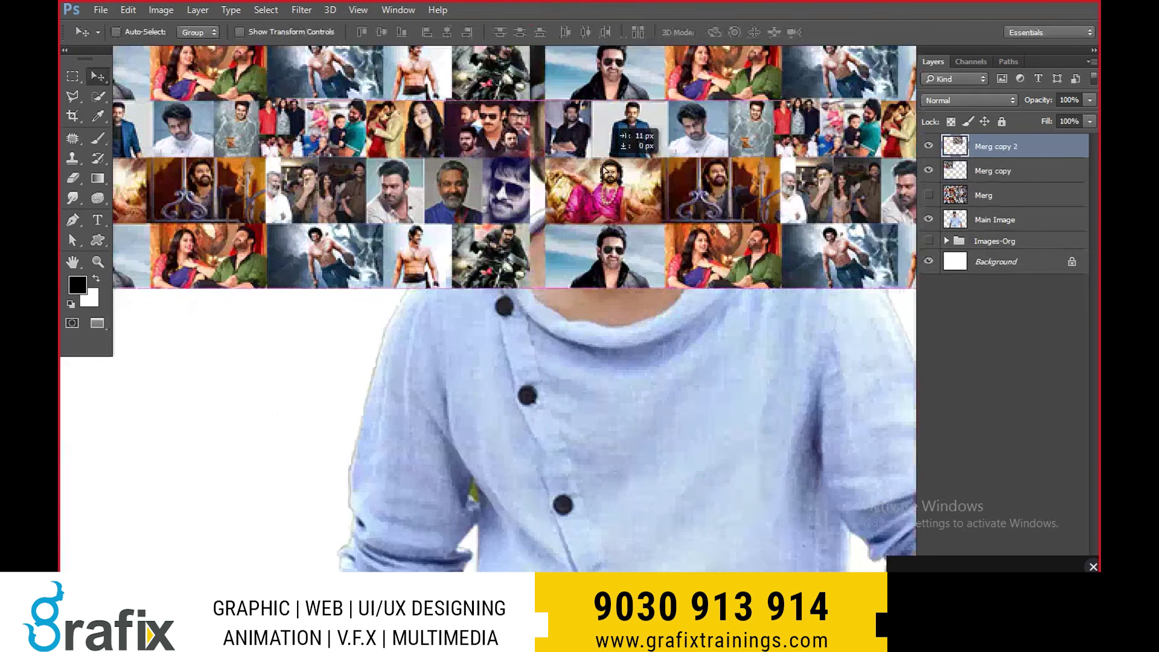
pyautogui.hotkey('ctrl', '-')
pyautogui.scroll(-1, 514, 226)
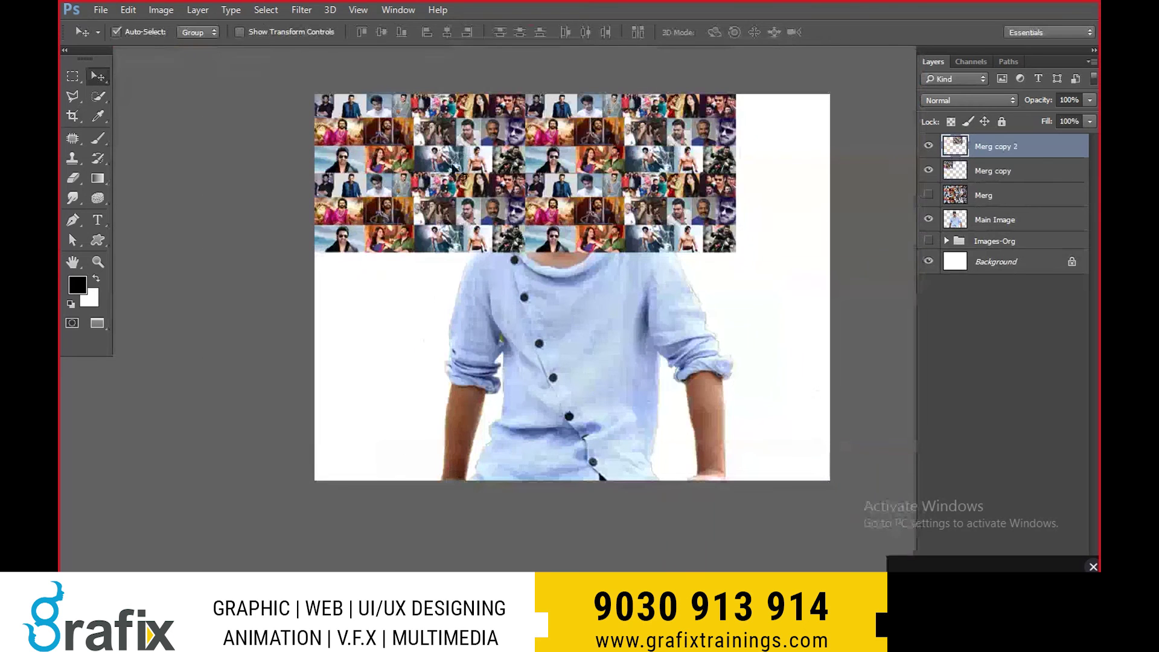
# - Enlarge both collage copies to span the canvas width and duplicate the row below
pyautogui.rightClick(481, 191)
pyautogui.keyDown('shift'); pyautogui.click(479, 183); pyautogui.keyUp('shift')
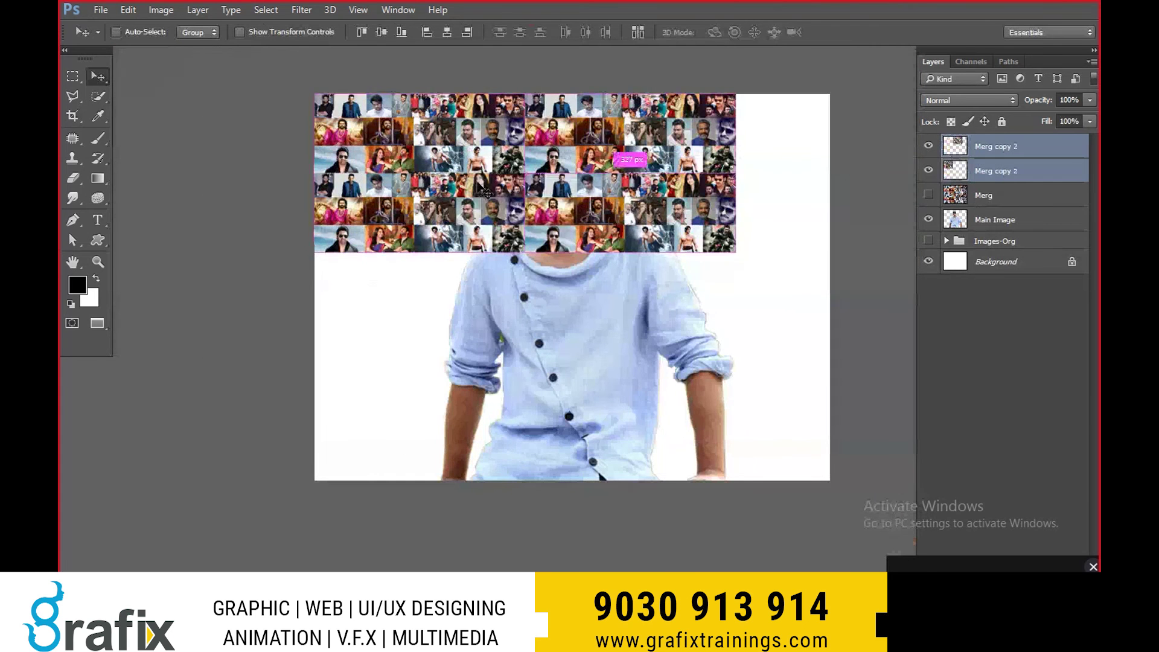
pyautogui.hotkey('ctrl', 't')
pyautogui.moveTo(735, 252); pyautogui.dragTo(833, 267)
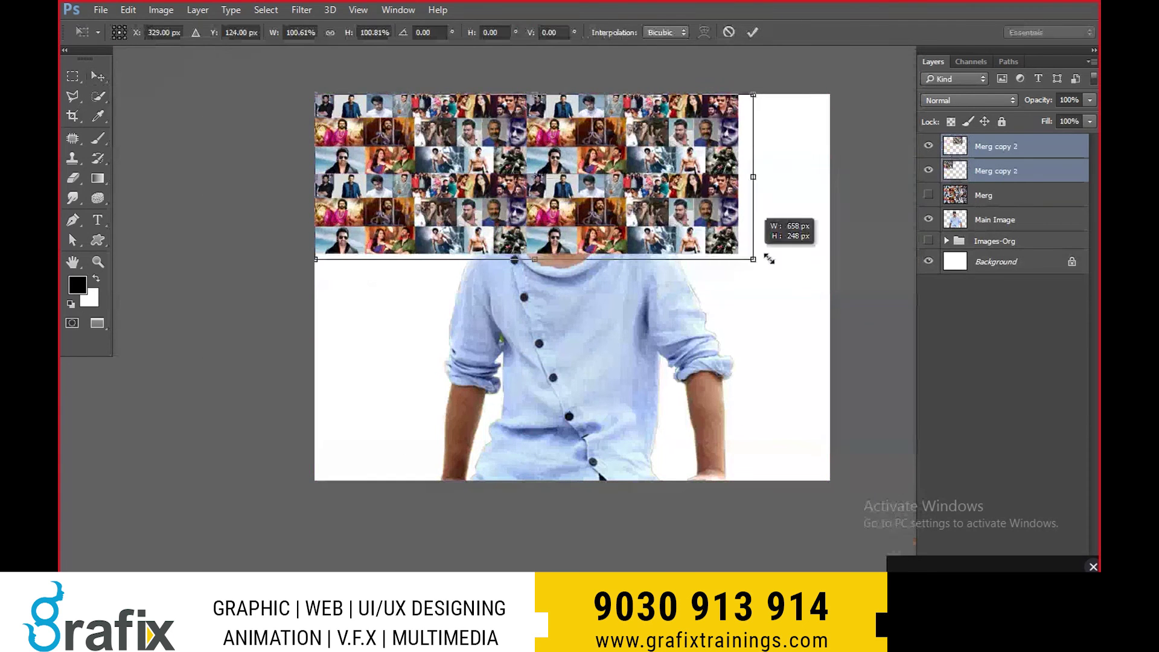
pyautogui.press('Return')
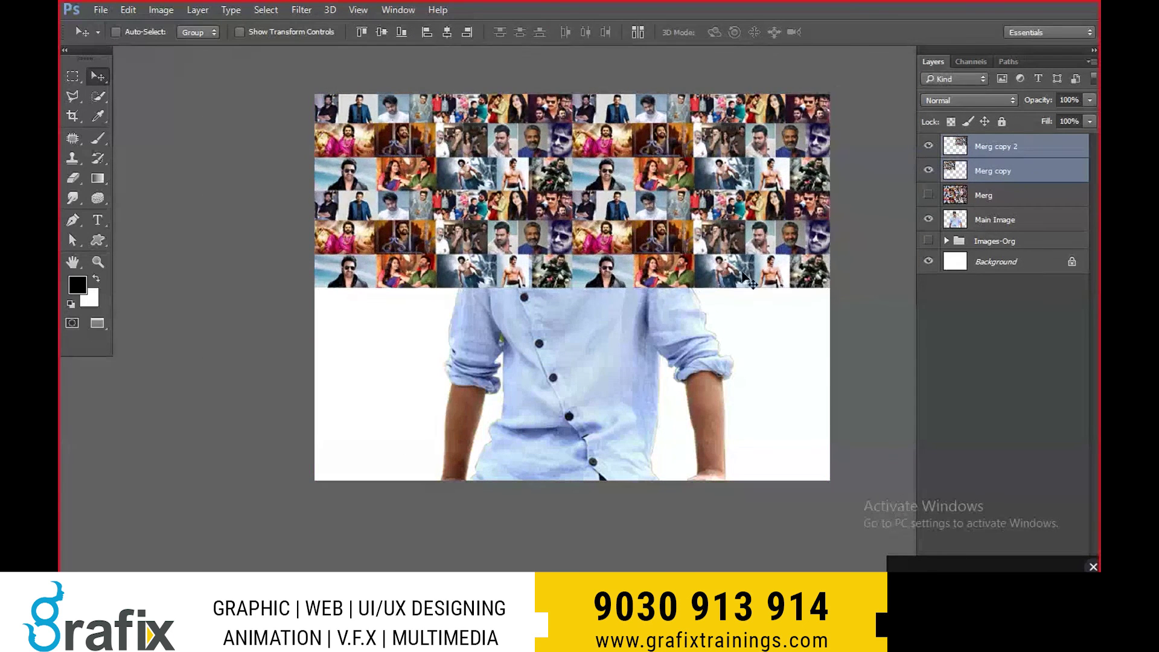
pyautogui.moveTo(725, 191)
pyautogui.mouseDown()
pyautogui.moveTo(726, 373)
pyautogui.moveTo(715, 378)
pyautogui.mouseUp()
pyautogui.hotkey('ctrl', 'j')
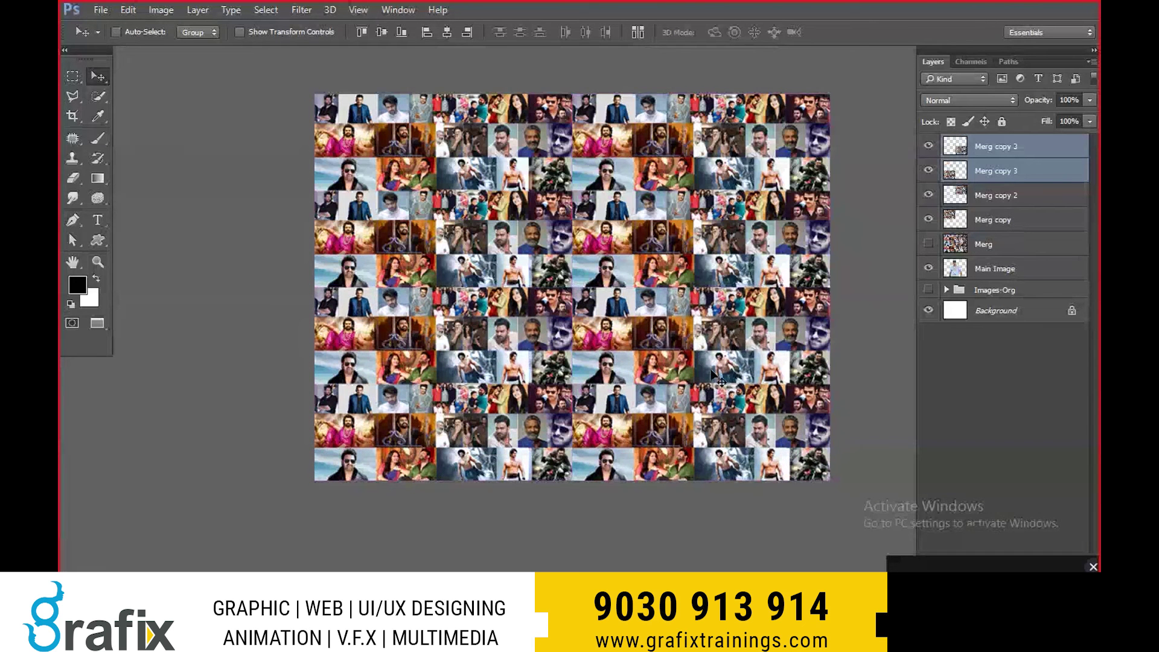
# - Merge the four collage copies into Merg copy 3 and move it beneath Main Image
pyautogui.keyDown('ctrl'); pyautogui.click(1053, 196); pyautogui.keyUp('ctrl')
pyautogui.keyDown('ctrl'); pyautogui.click(1037, 224); pyautogui.keyUp('ctrl')
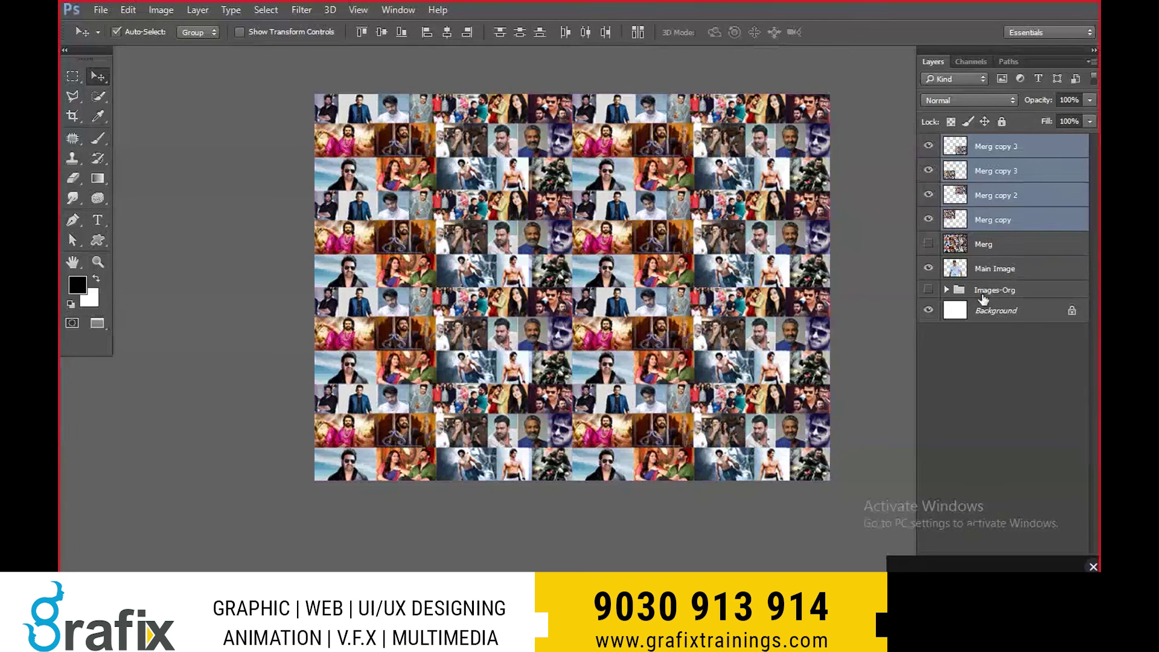
pyautogui.rightClick(1025, 205)
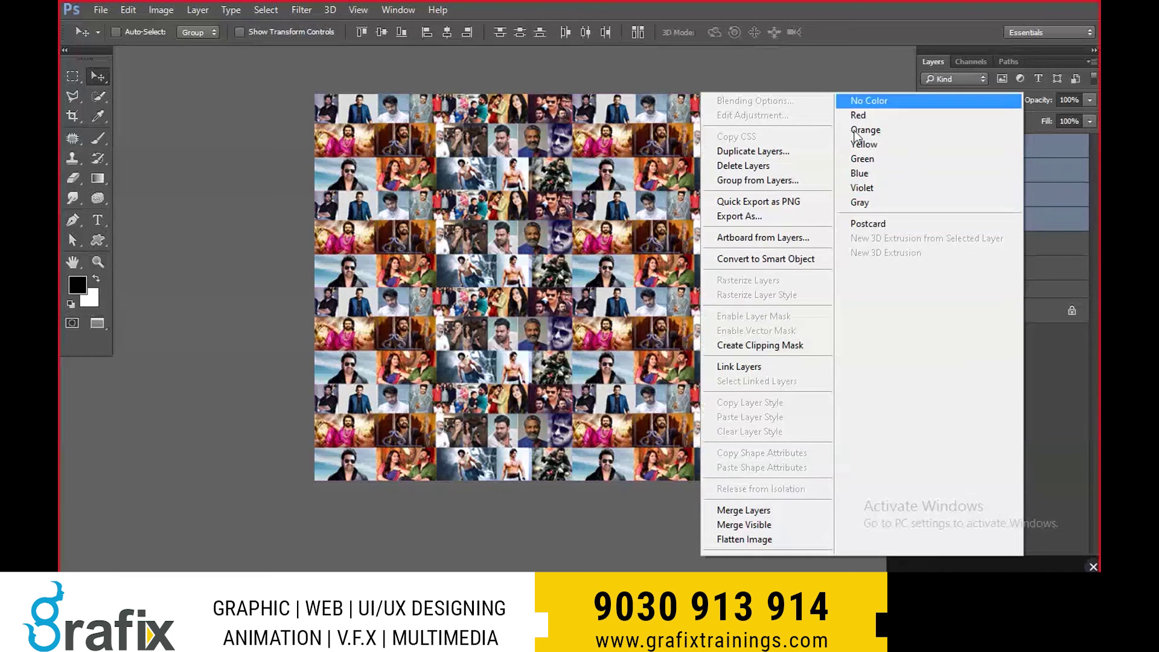
pyautogui.click(758, 508)
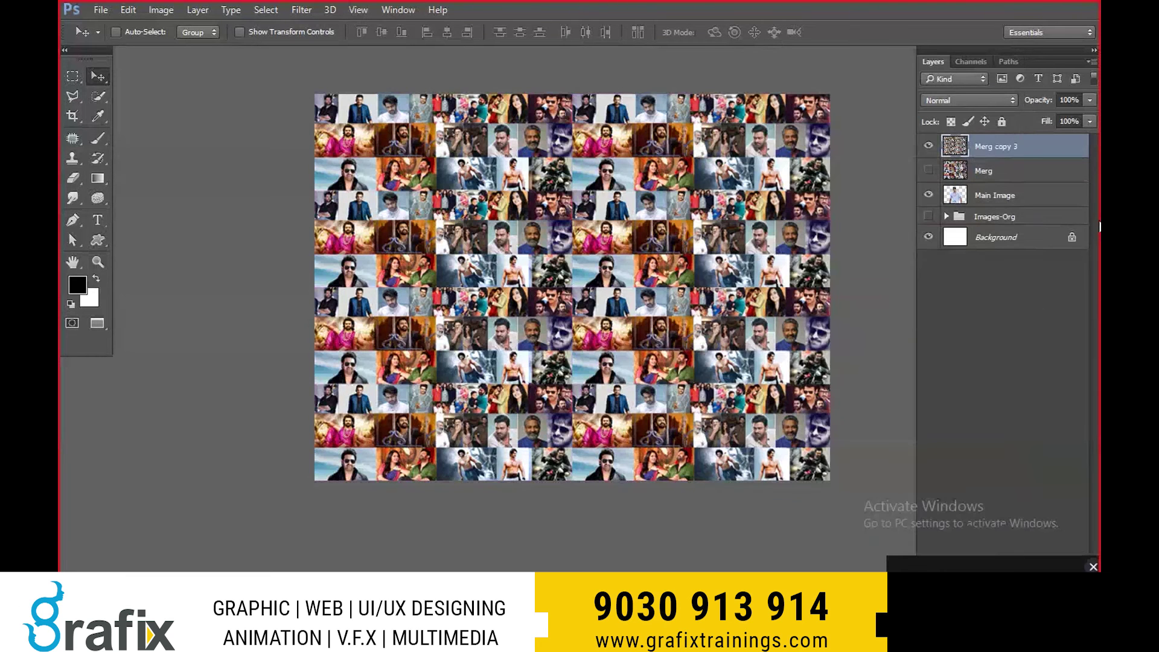
pyautogui.click(928, 145)
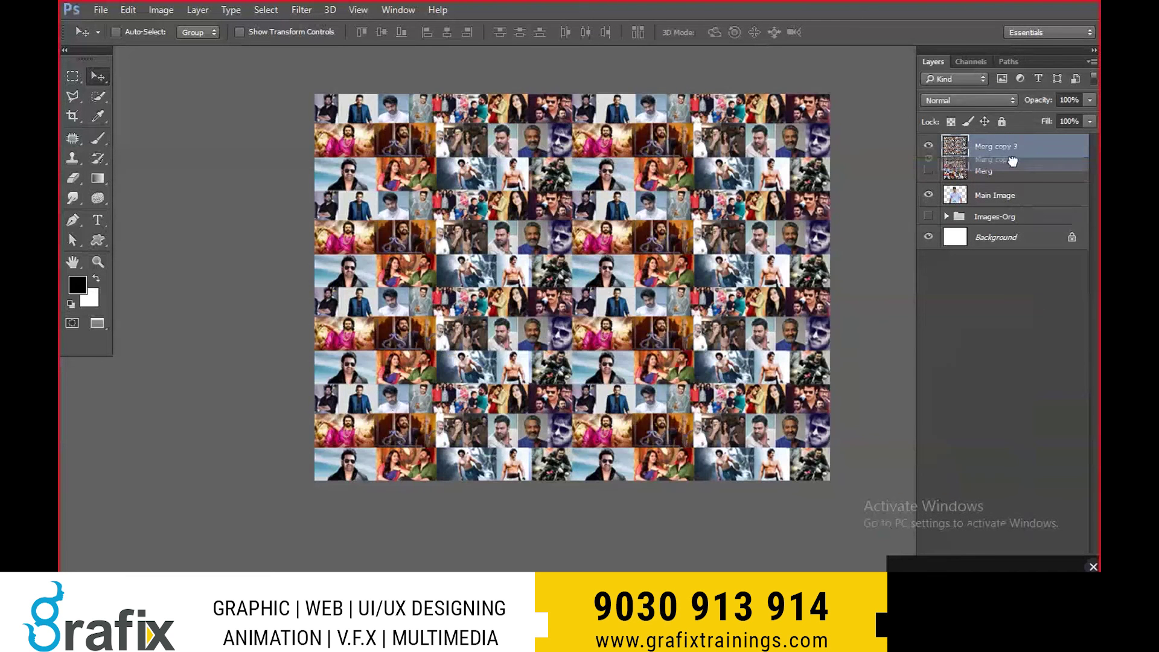
pyautogui.moveTo(989, 171)
pyautogui.mouseDown()
pyautogui.moveTo(1008, 181)
pyautogui.moveTo(1005, 206)
pyautogui.mouseUp()
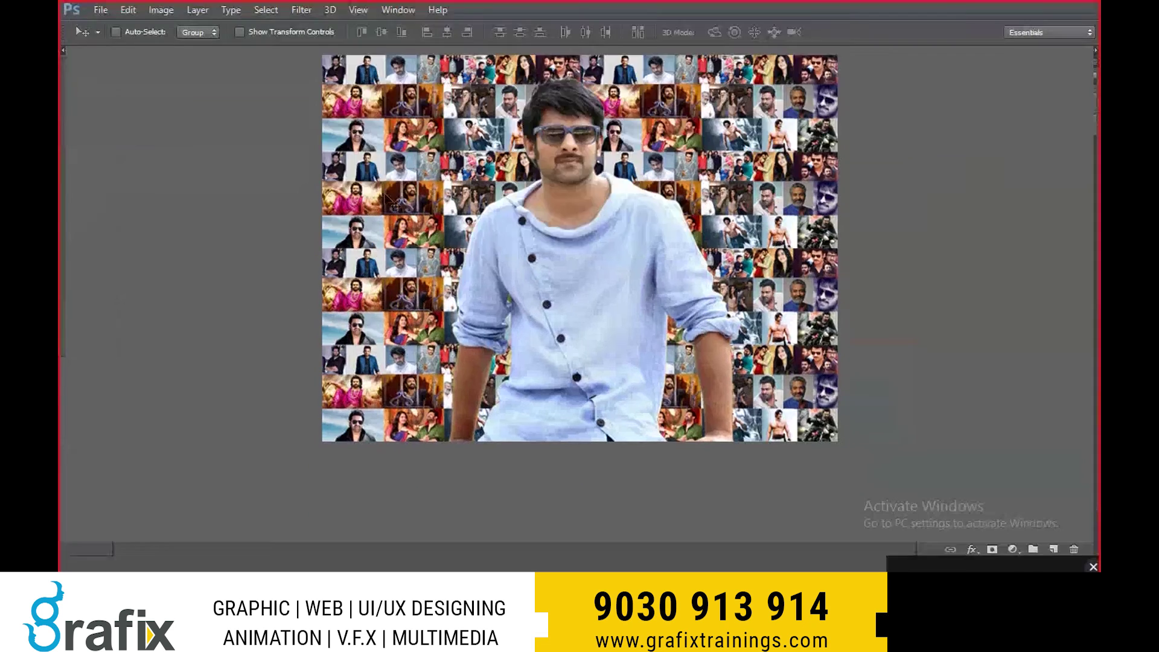
# - Search Google Images for 'gradient background'
pyautogui.press('Home')
pyautogui.write('gra')
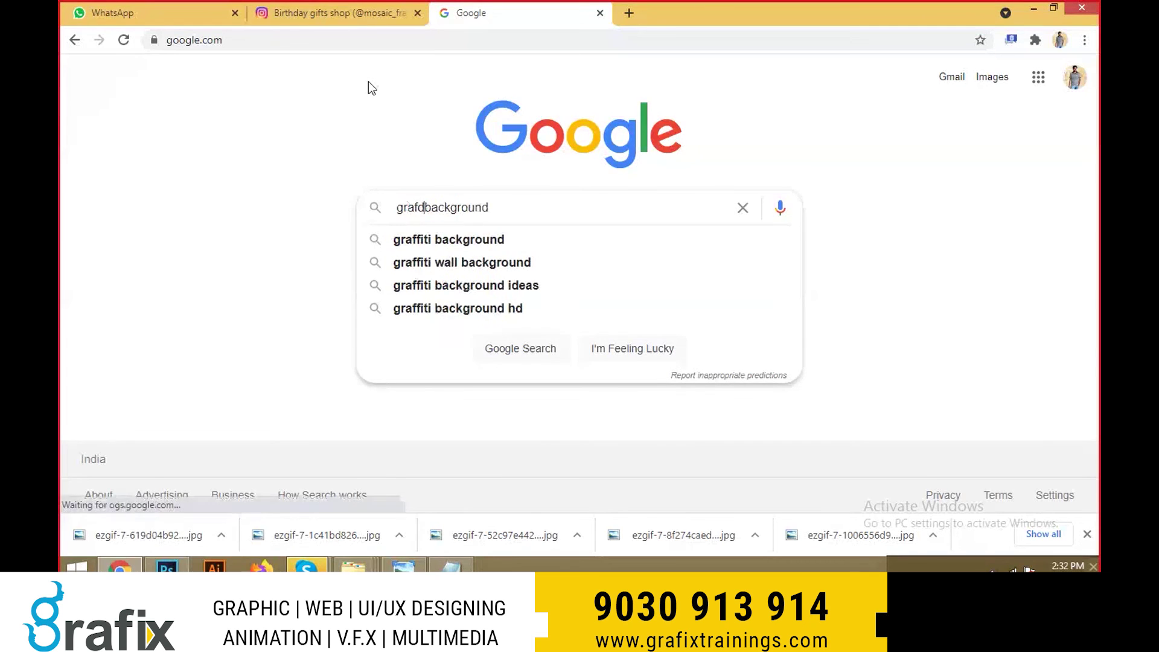
pyautogui.press('Down')
pyautogui.press('Return')
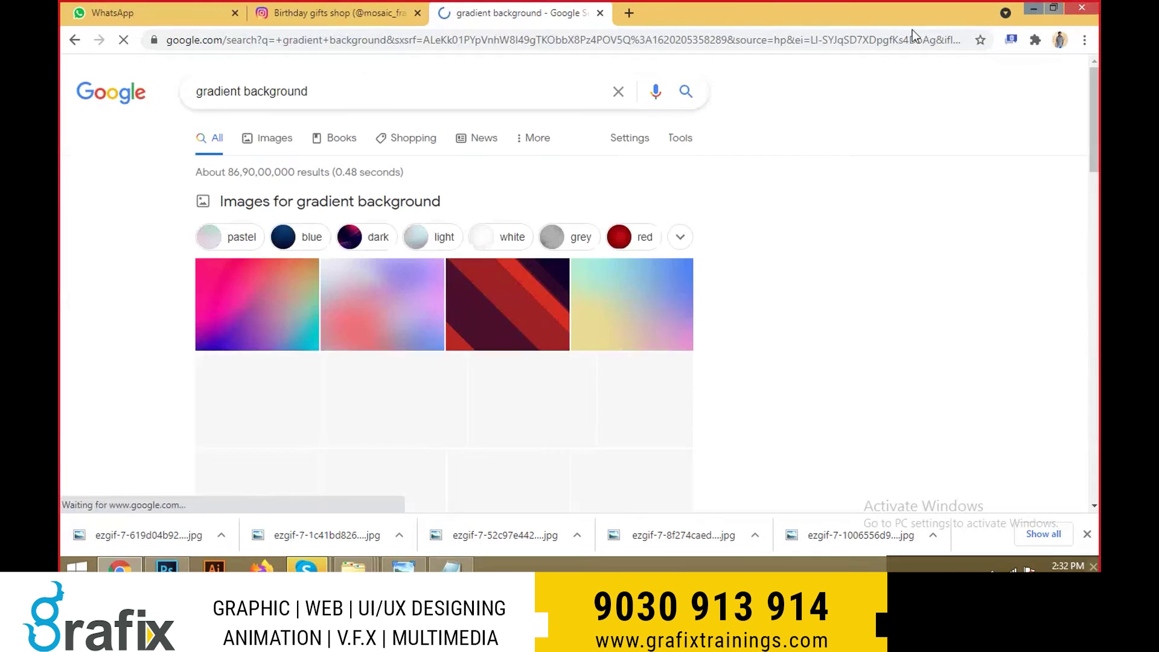
pyautogui.click(269, 140)
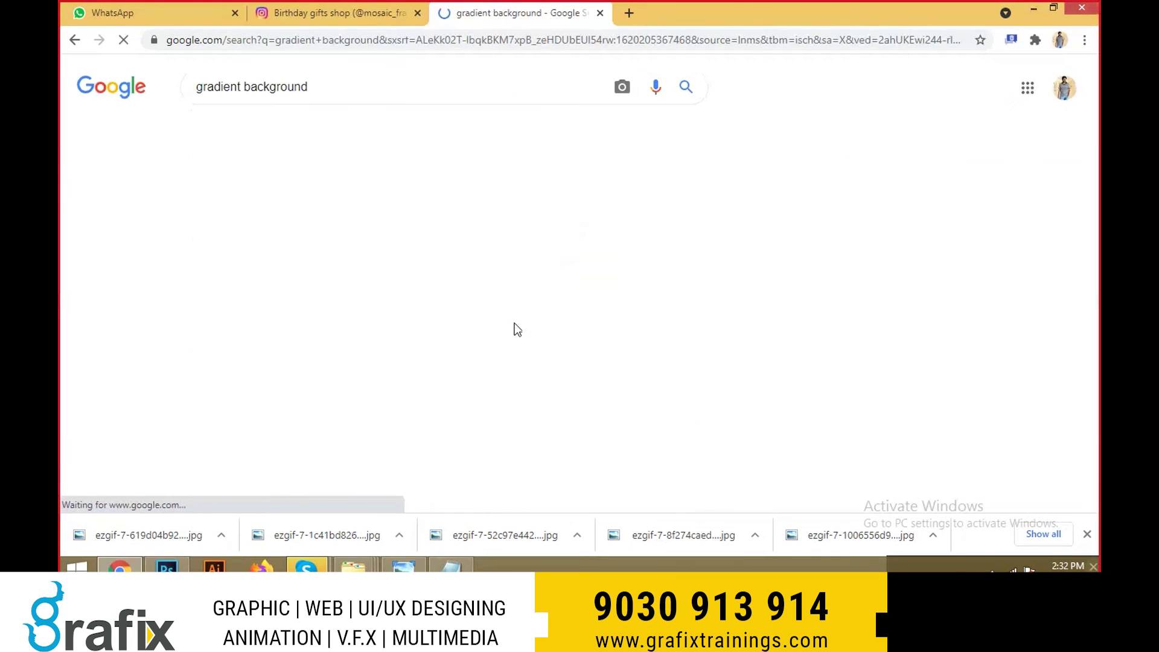
pyautogui.scroll(-4, 512, 329)
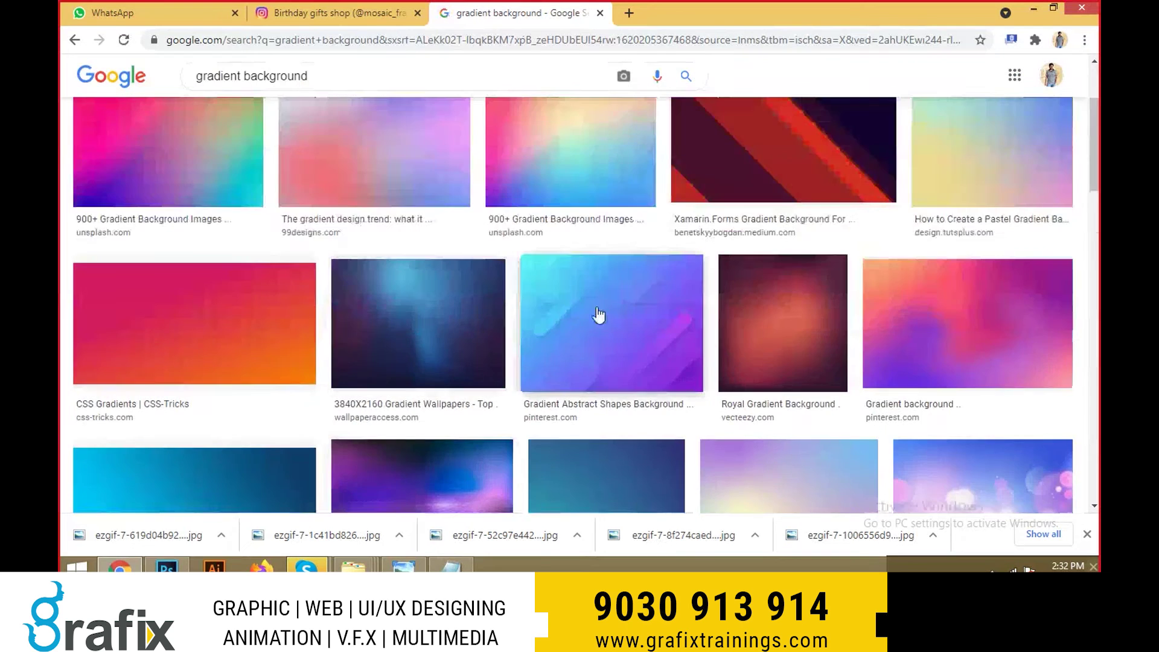
# - Save the full-size Gradient Abstract Shapes image to the Desktop
pyautogui.click(588, 307)
pyautogui.rightClick(785, 240)
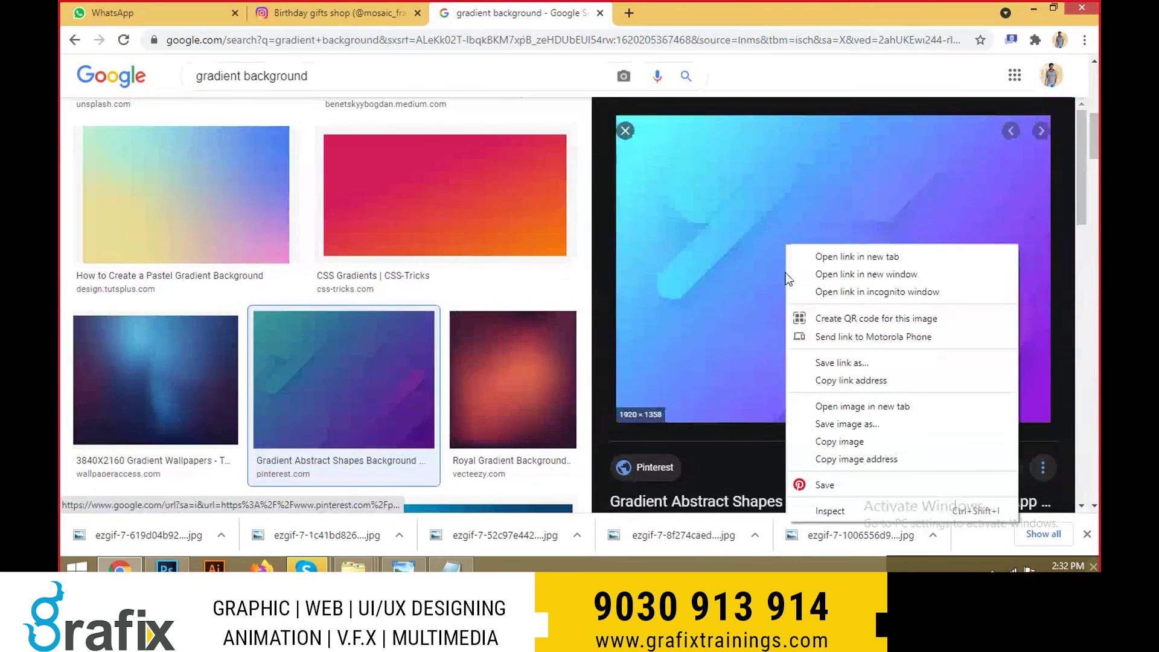
pyautogui.click(835, 404)
pyautogui.click(712, 13)
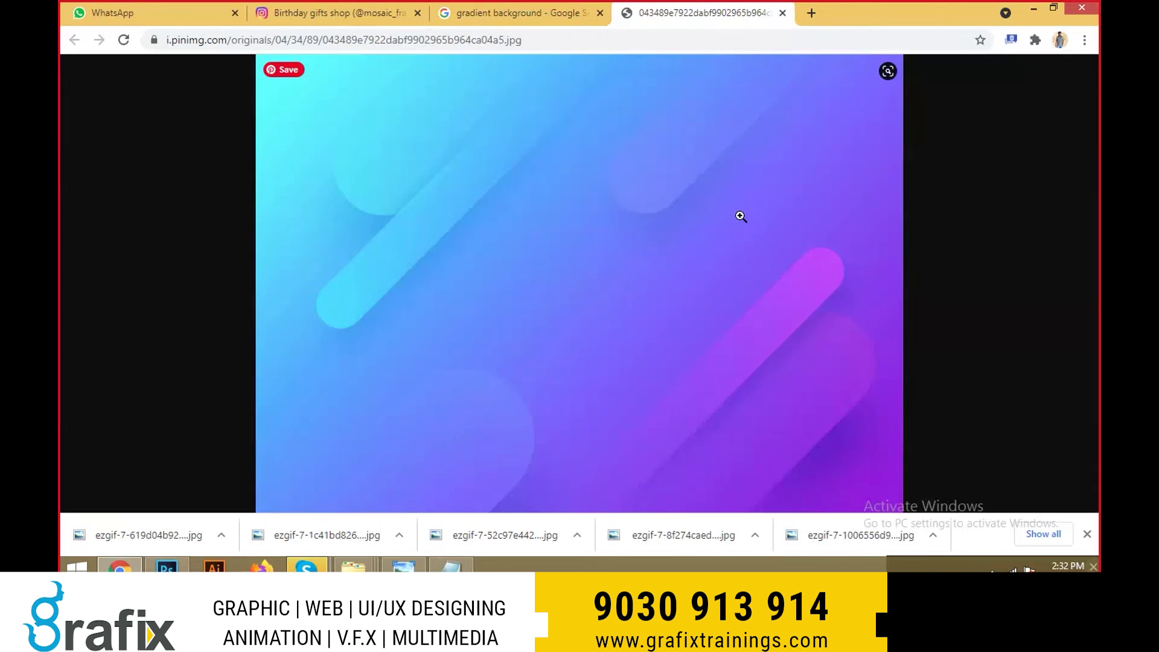
pyautogui.click(739, 218)
pyautogui.rightClick(645, 173)
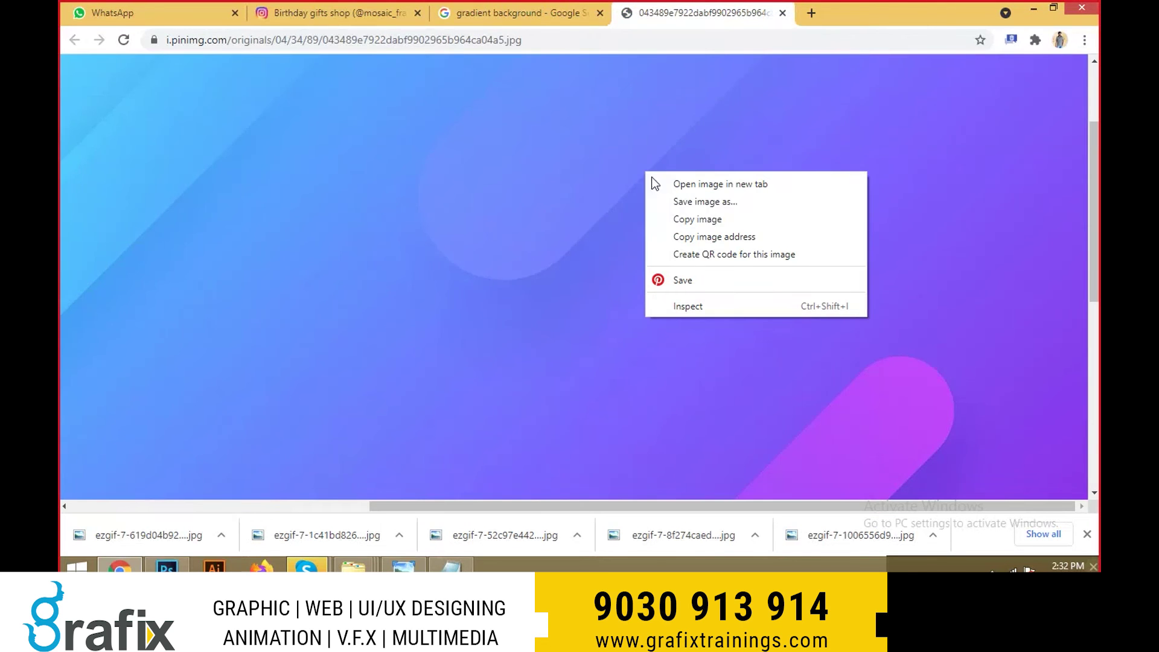
pyautogui.click(685, 204)
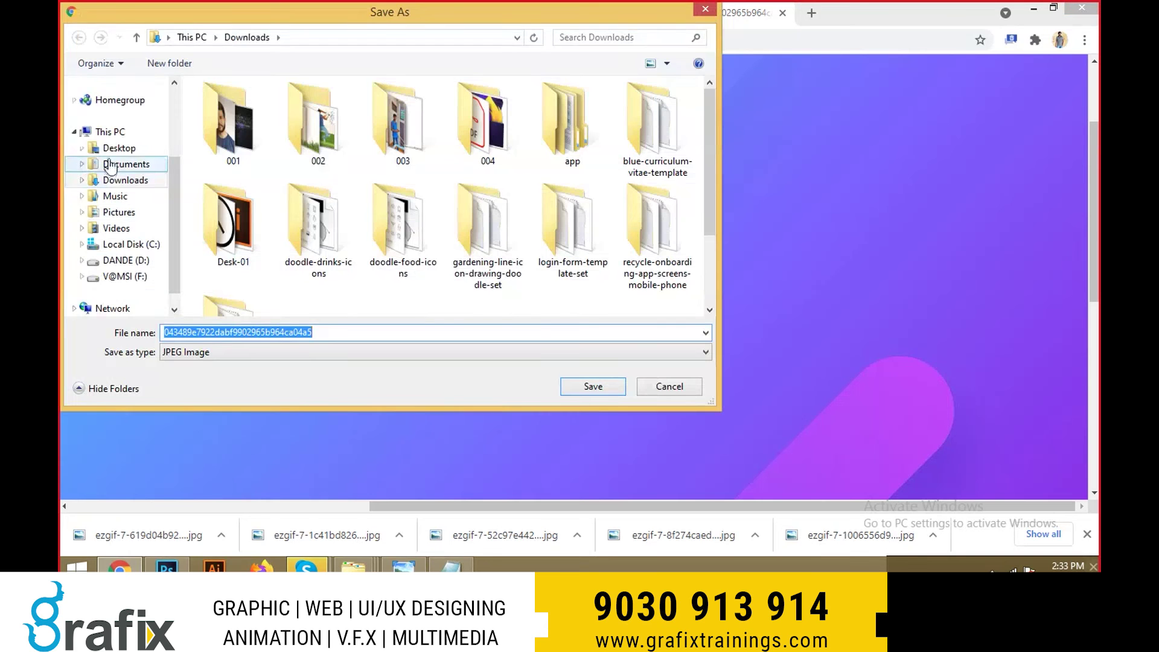
pyautogui.click(119, 148)
pyautogui.click(595, 386)
pyautogui.hotkey('ctrl', 'w')
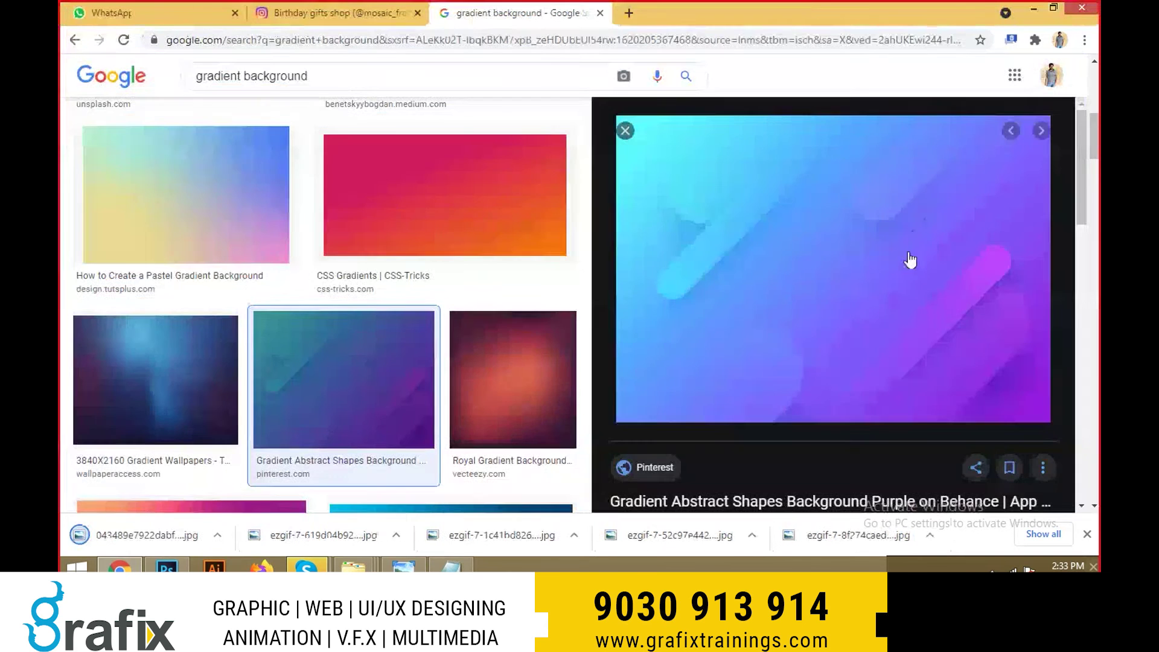
# - Place the downloaded gradient image in Photoshop and stretch it to fill the canvas
pyautogui.scroll(-5, 909, 260)
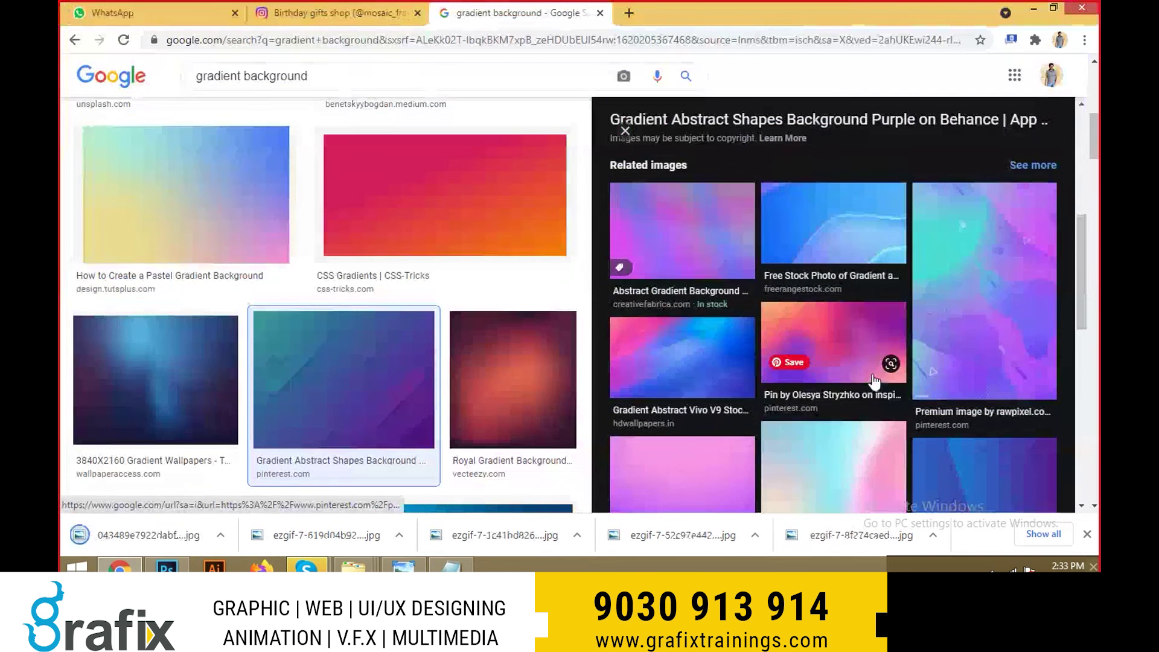
pyautogui.scroll(-5, 879, 382)
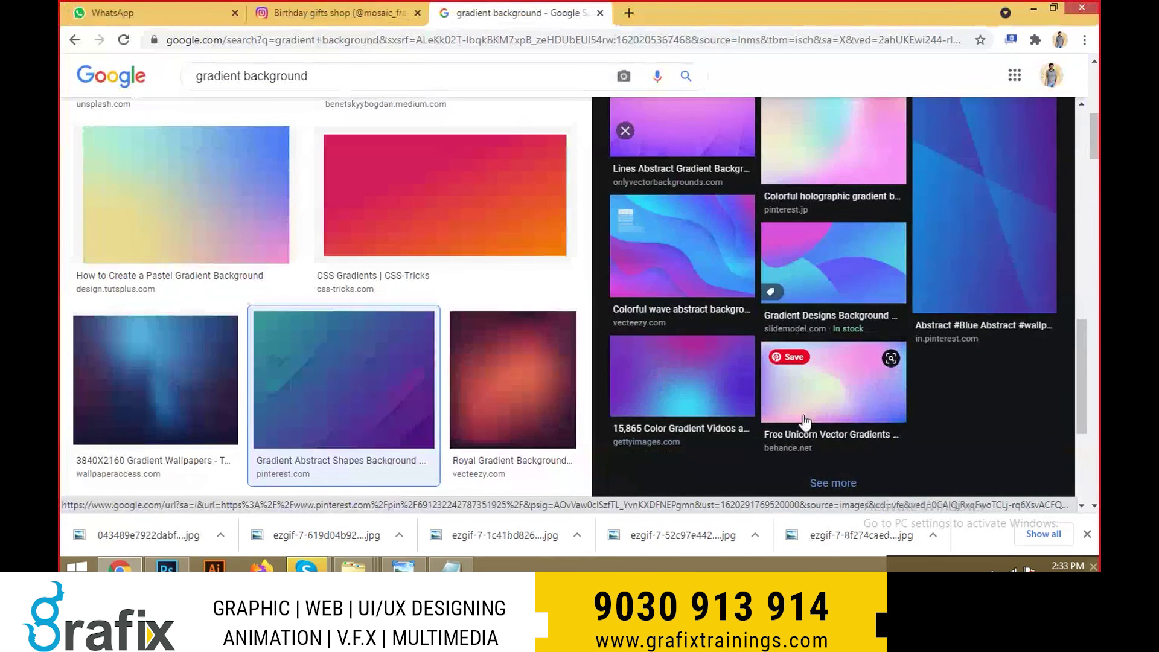
pyautogui.press('Escape')
pyautogui.scroll(-5, 833, 374)
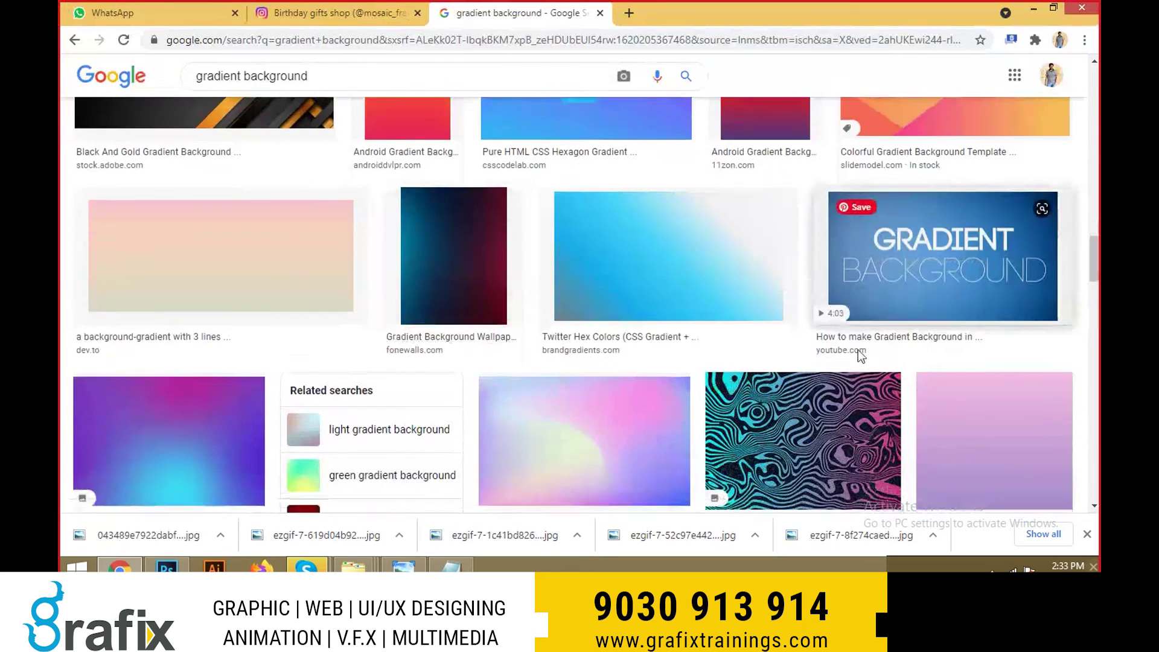
pyautogui.scroll(-4, 857, 349)
pyautogui.scroll(-4, 857, 350)
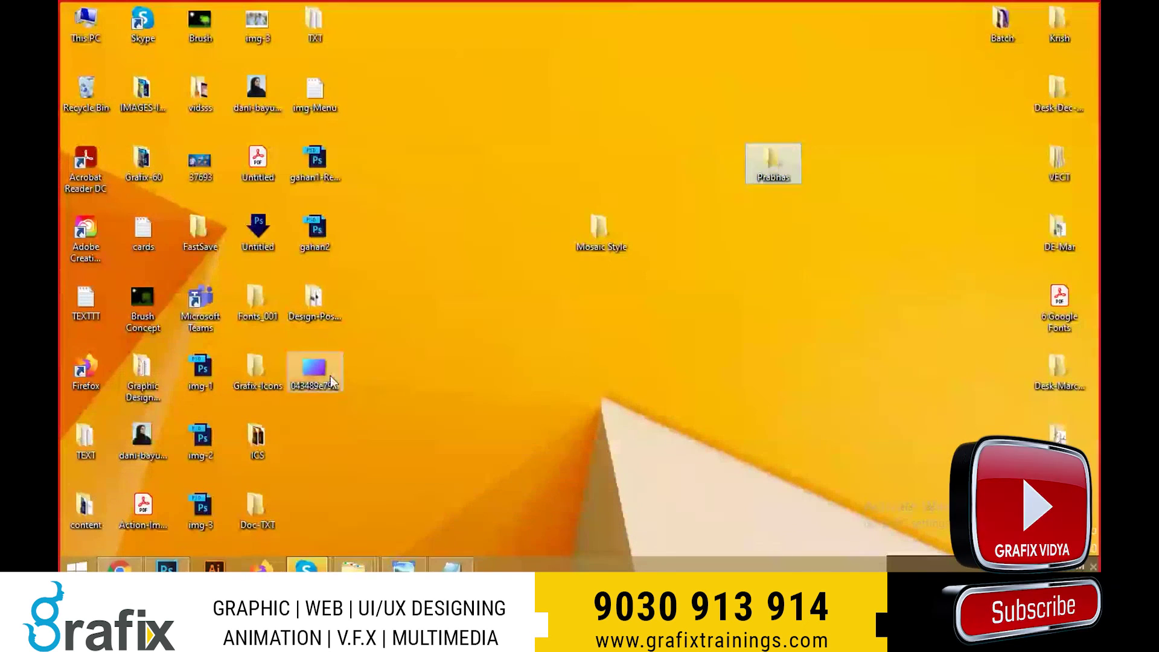
pyautogui.click(331, 381)
pyautogui.click(179, 569)
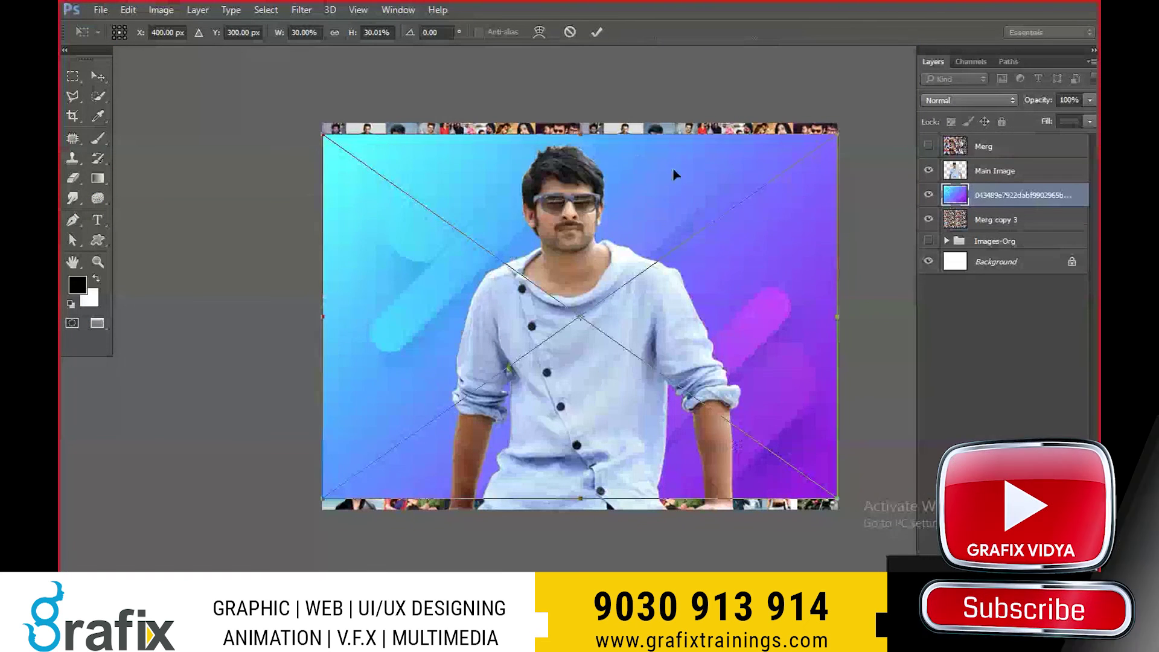
pyautogui.moveTo(579, 134); pyautogui.dragTo(579, 122)
# - Commit the gradient and move Merg copy 3 above the gradient layer
pyautogui.press('Return')
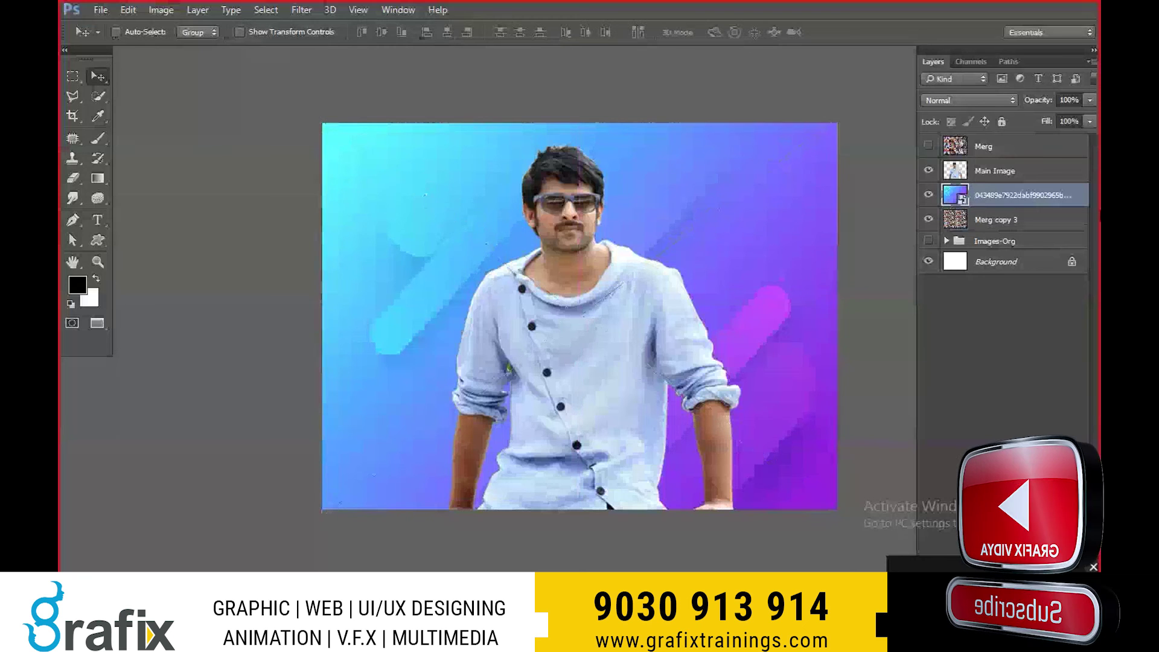
pyautogui.moveTo(1019, 219); pyautogui.dragTo(1023, 190)
pyautogui.click(969, 100)
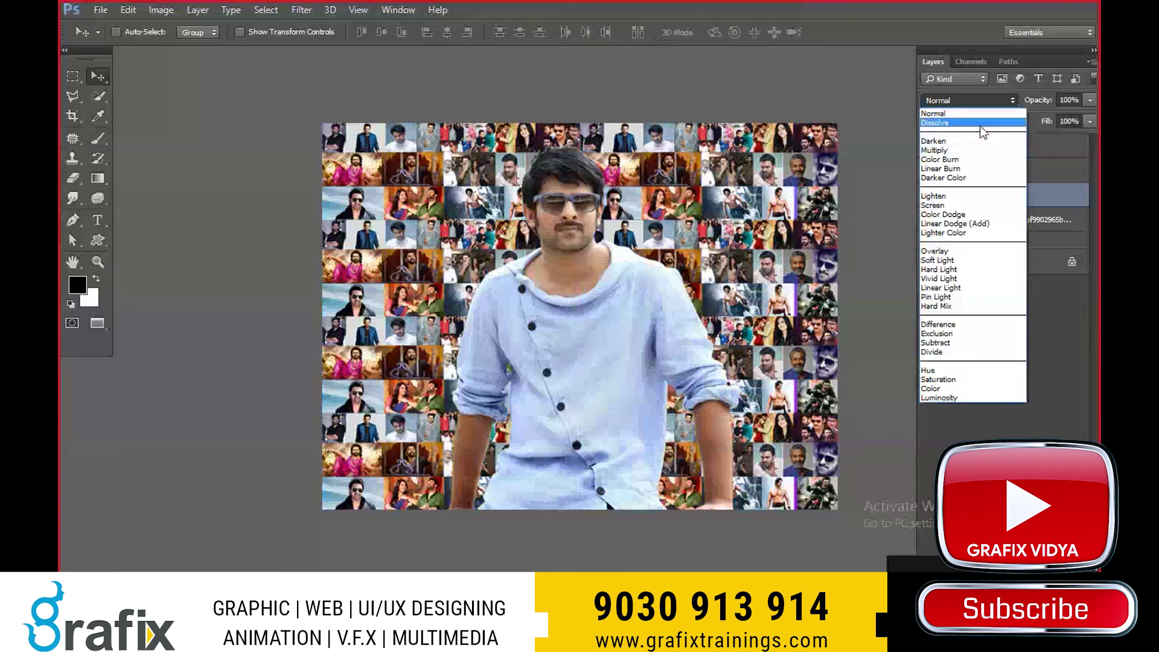
pyautogui.click(978, 114)
# - Step Merg copy 3 through the blend modes to Luminosity
pyautogui.press('Down')
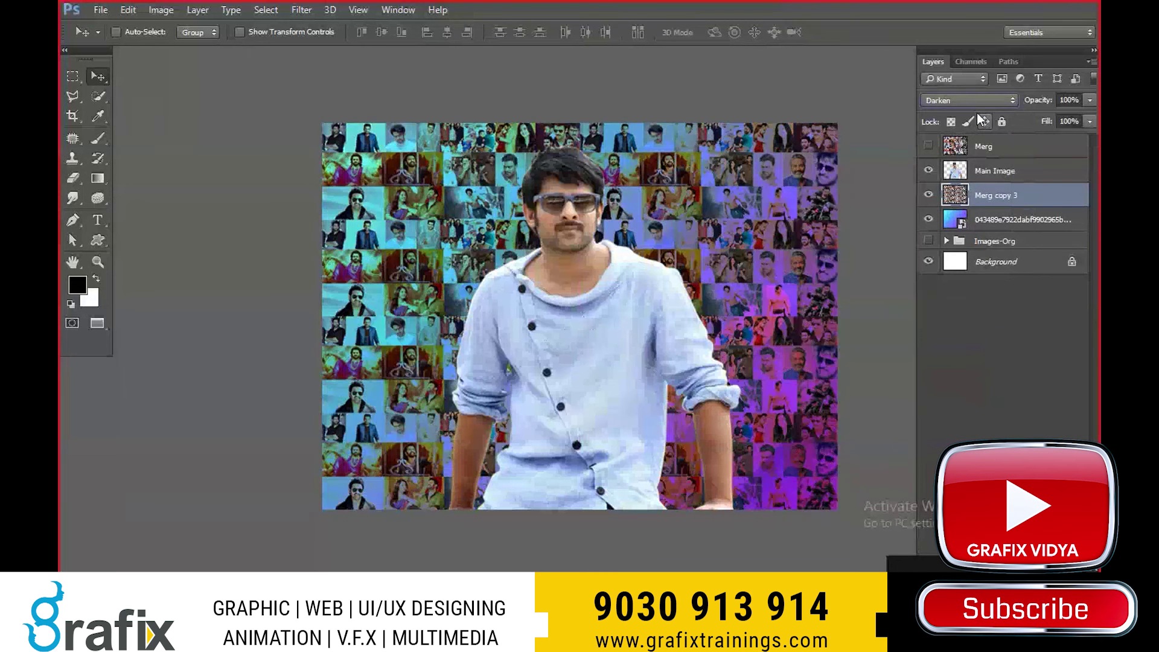
pyautogui.press('Down')
pyautogui.press('Down')
pyautogui.press('Down')
pyautogui.press('Down')
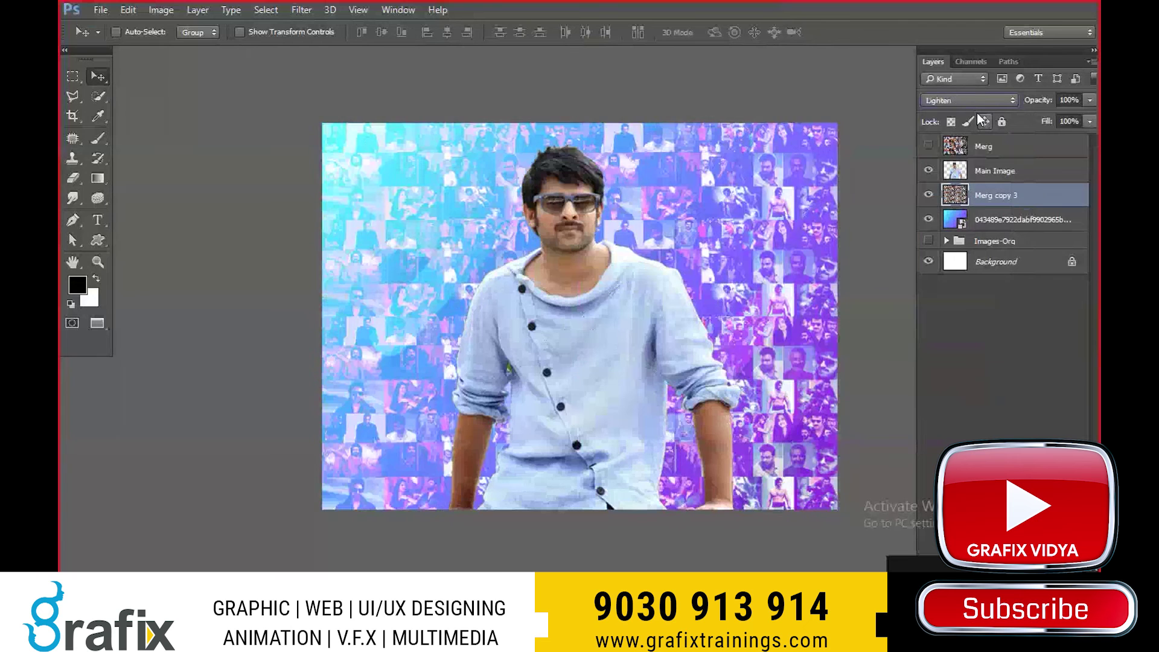
pyautogui.press('Down')
pyautogui.press('Down')
pyautogui.press('Down')
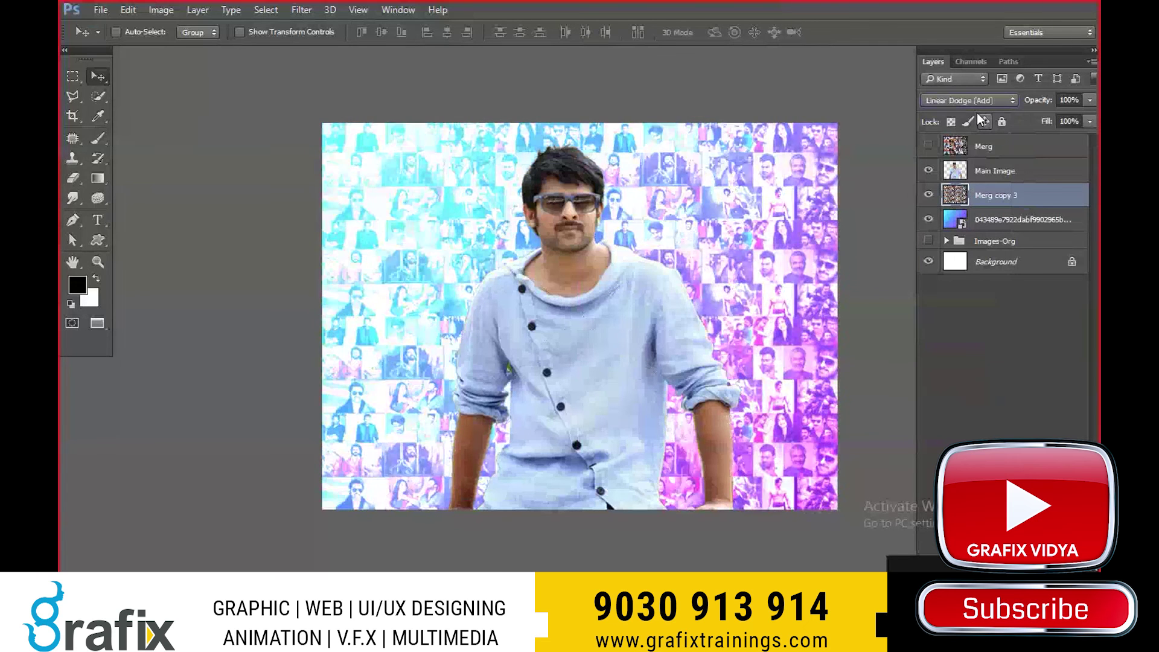
pyautogui.press('Down')
pyautogui.press('Down')
pyautogui.press('Down')
pyautogui.press('Down')
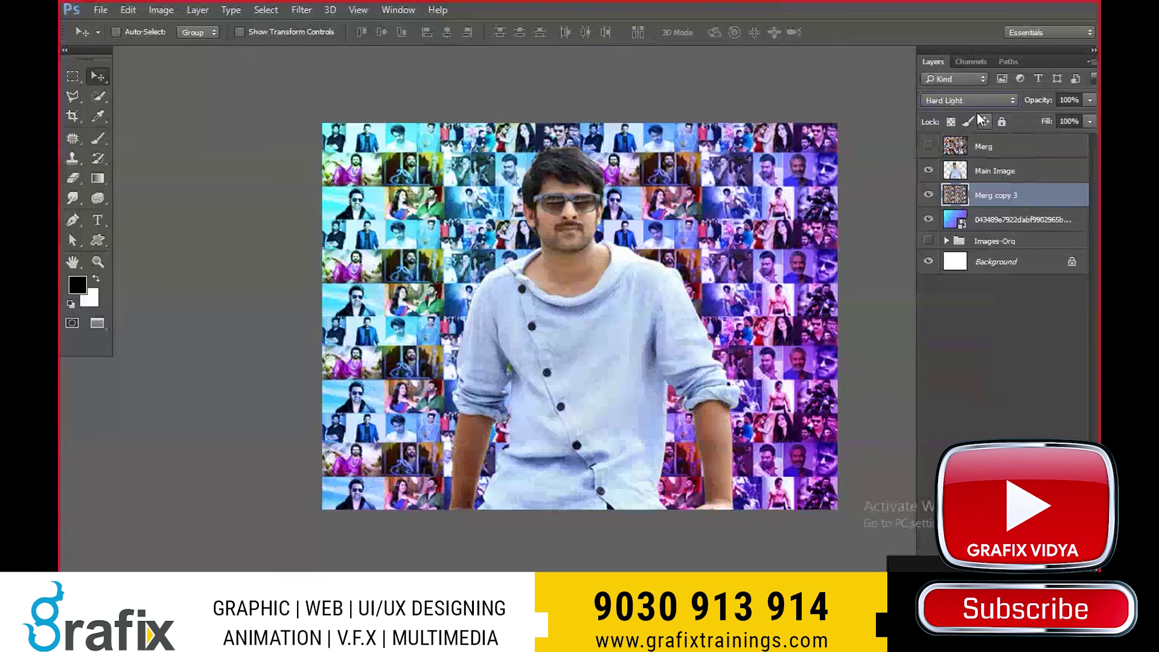
pyautogui.press('Down')
pyautogui.press('Down')
pyautogui.press('Down')
pyautogui.press('Down')
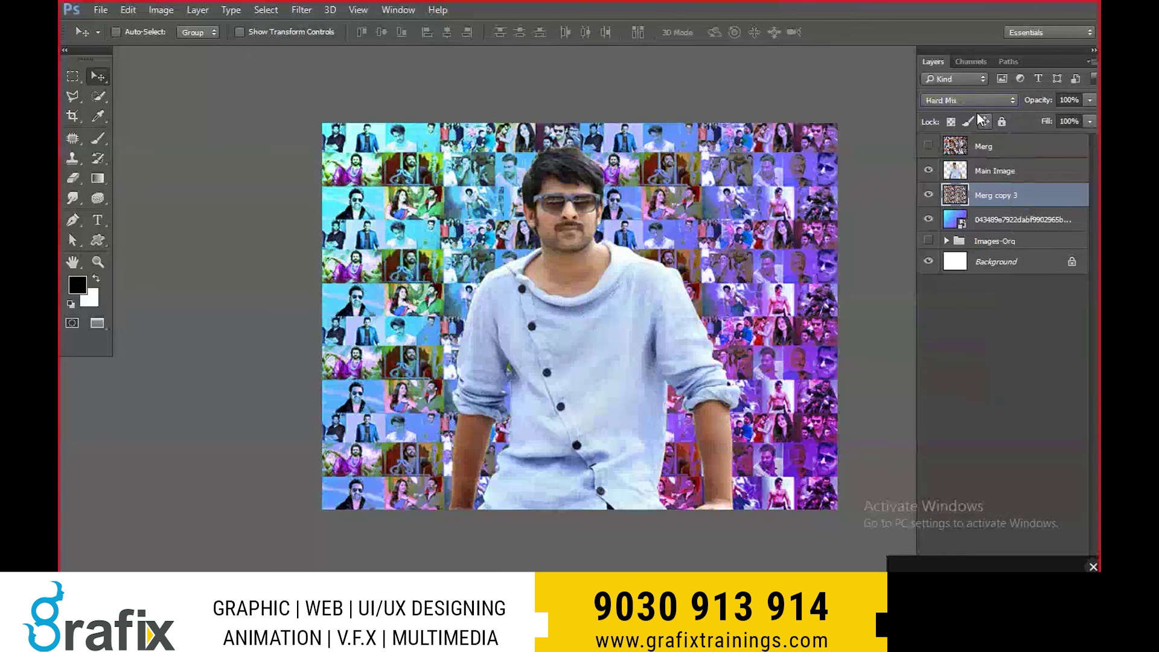
pyautogui.press('Down')
pyautogui.press('Down')
pyautogui.press('Down')
pyautogui.press('Down')
pyautogui.press('Down')
pyautogui.press('Down')
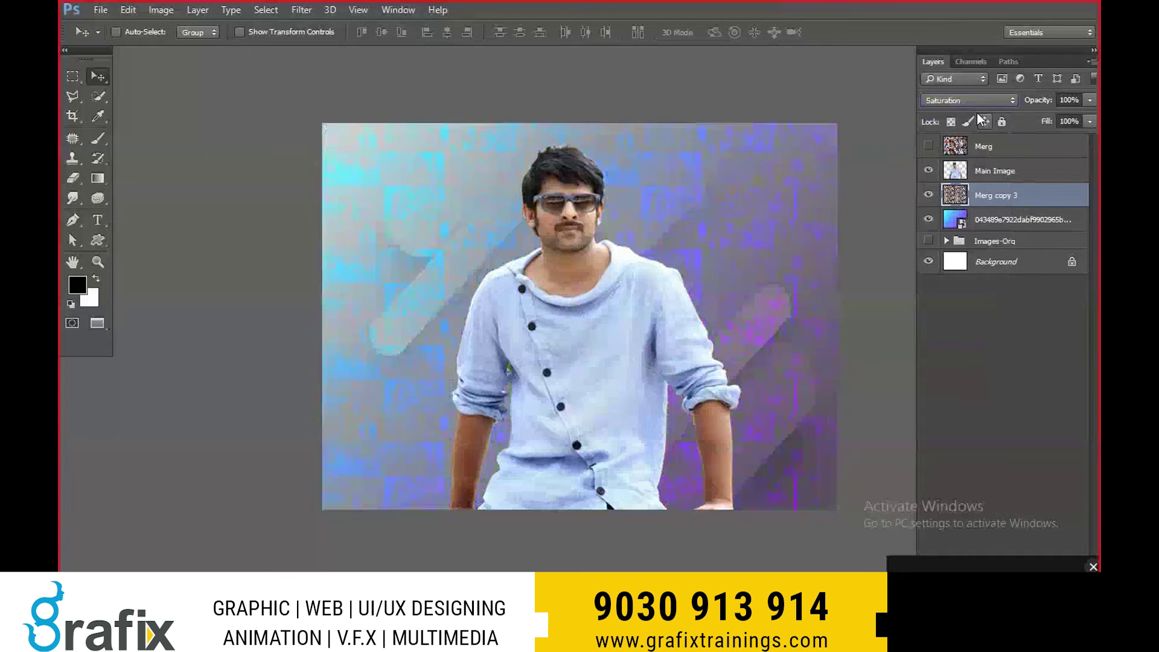
pyautogui.press('Down')
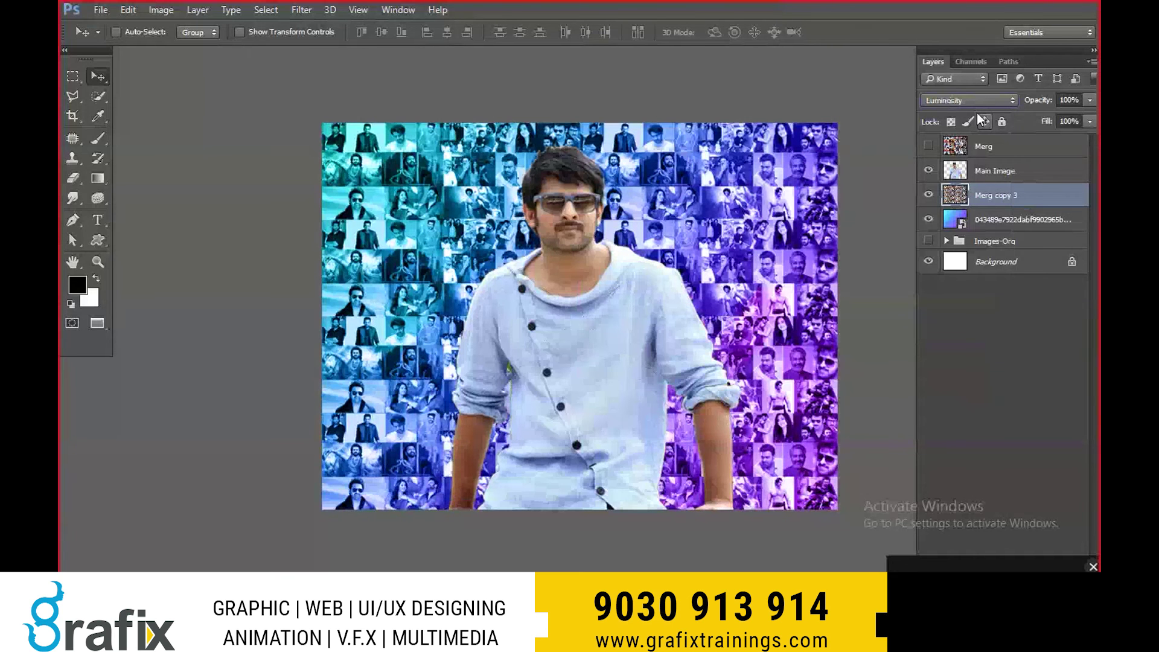
# - Set Merg copy 3 opacity to 50% and fit the canvas on screen
pyautogui.click(1080, 100)
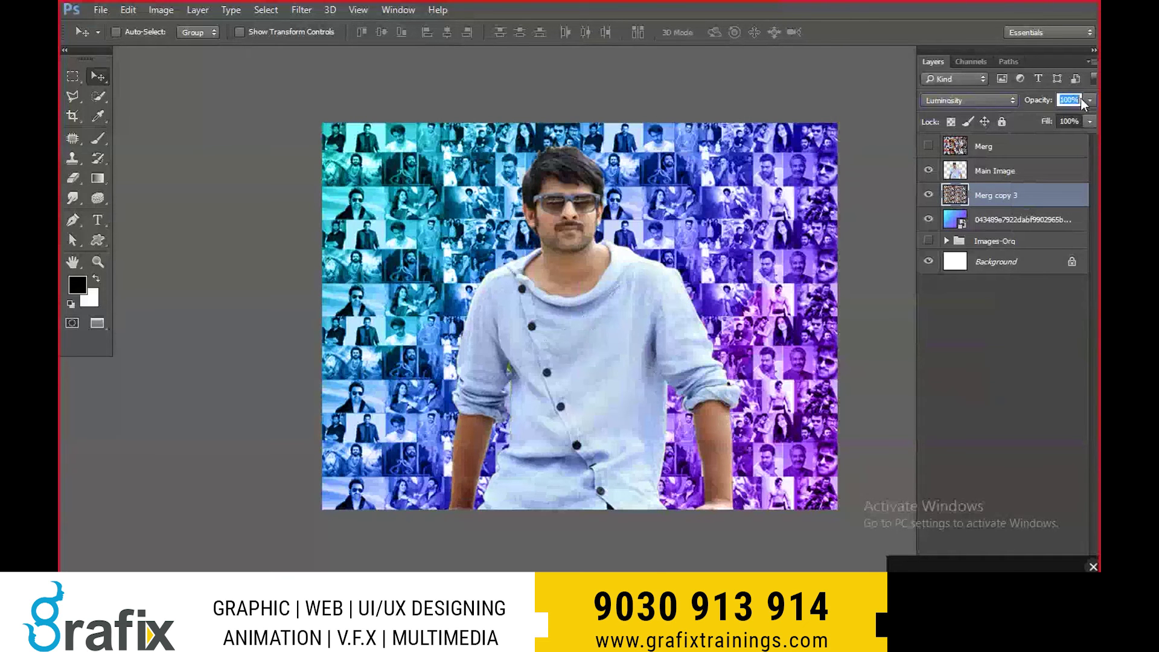
pyautogui.write('50')
pyautogui.press('Return')
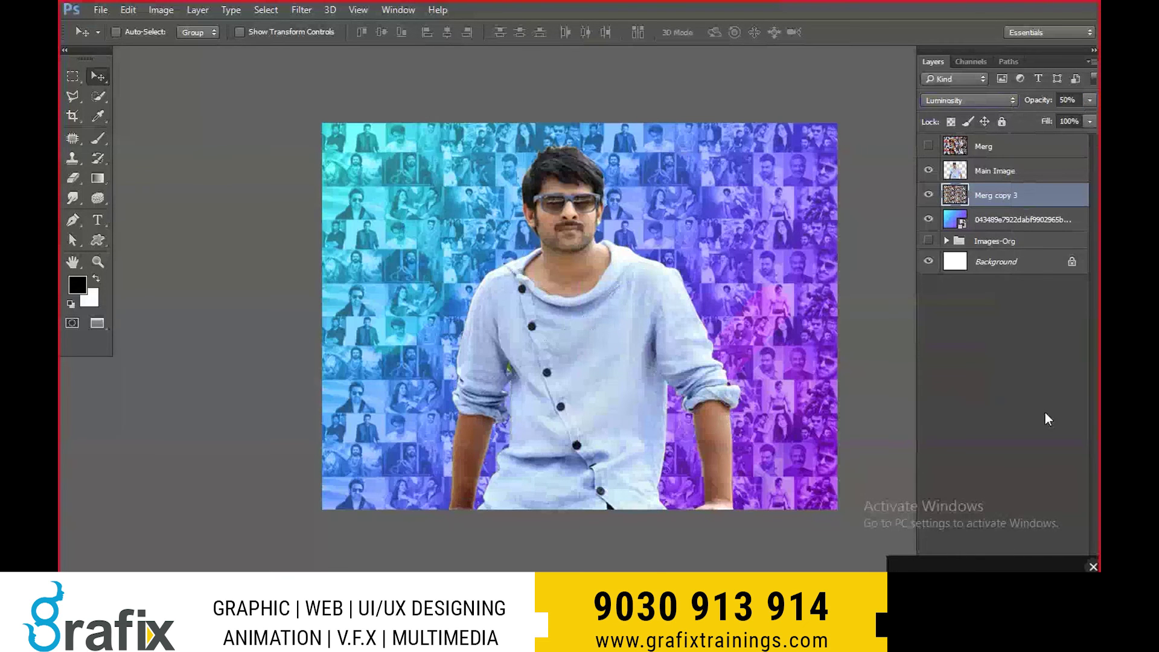
pyautogui.rightClick(621, 227)
pyautogui.click(648, 235)
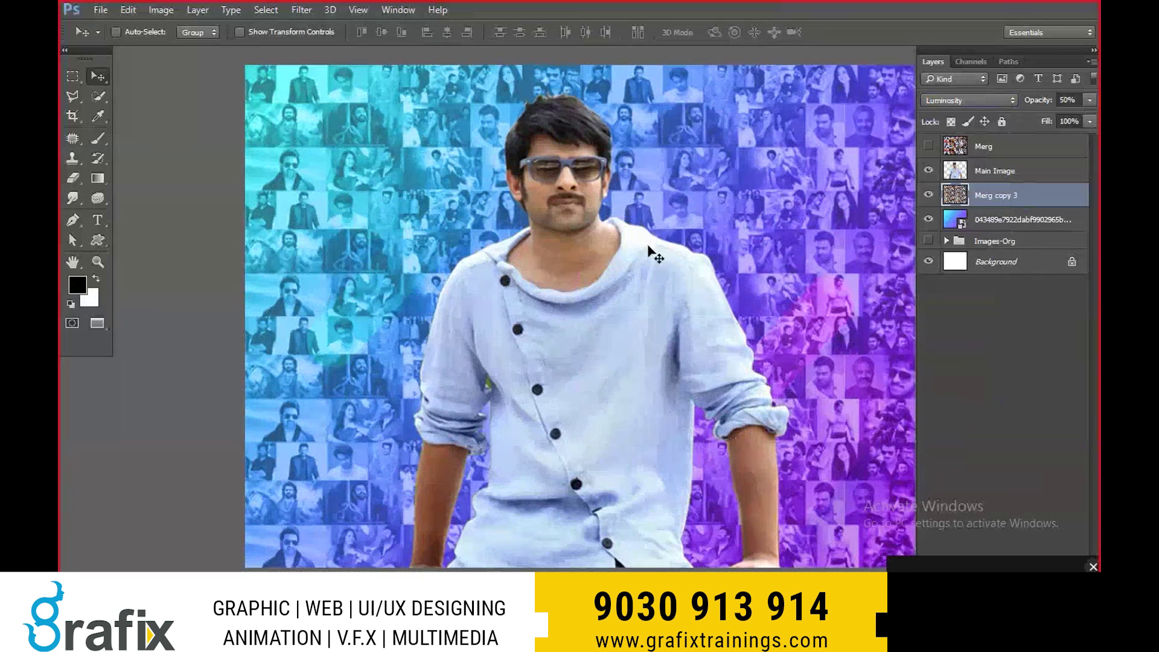
# - Hide the Merg layer and duplicate Merg copy 3 as Merg copy 4
pyautogui.rightClick(637, 235)
pyautogui.click(650, 247)
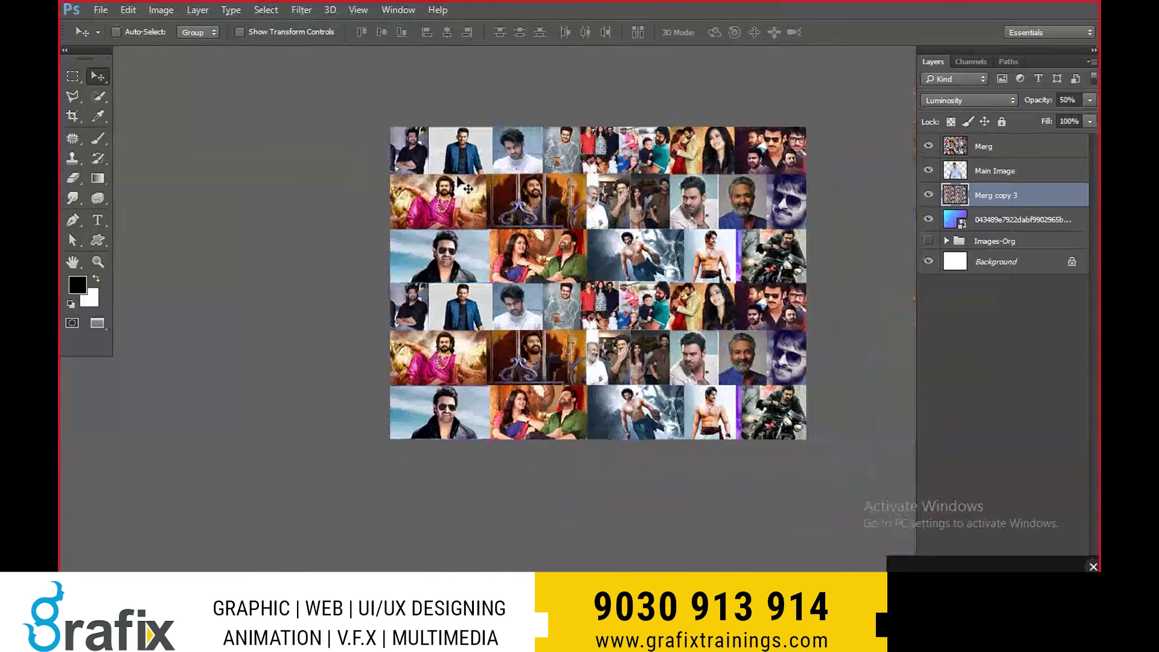
pyautogui.keyDown('ctrl'); pyautogui.click(692, 212); pyautogui.keyUp('ctrl')
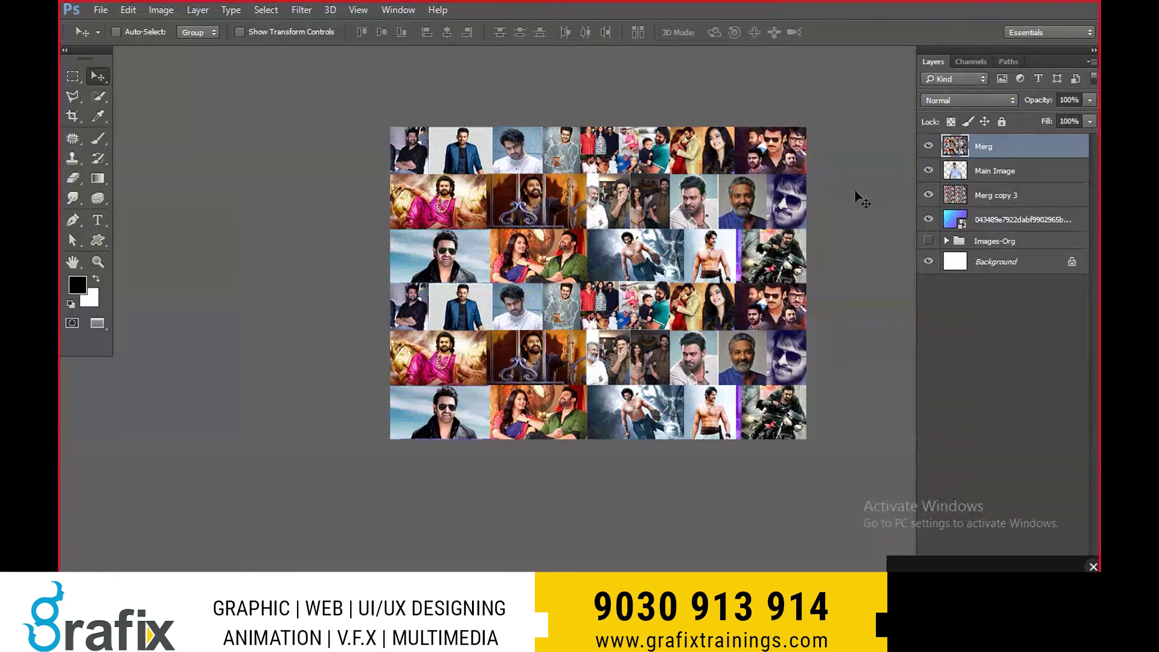
pyautogui.click(929, 146)
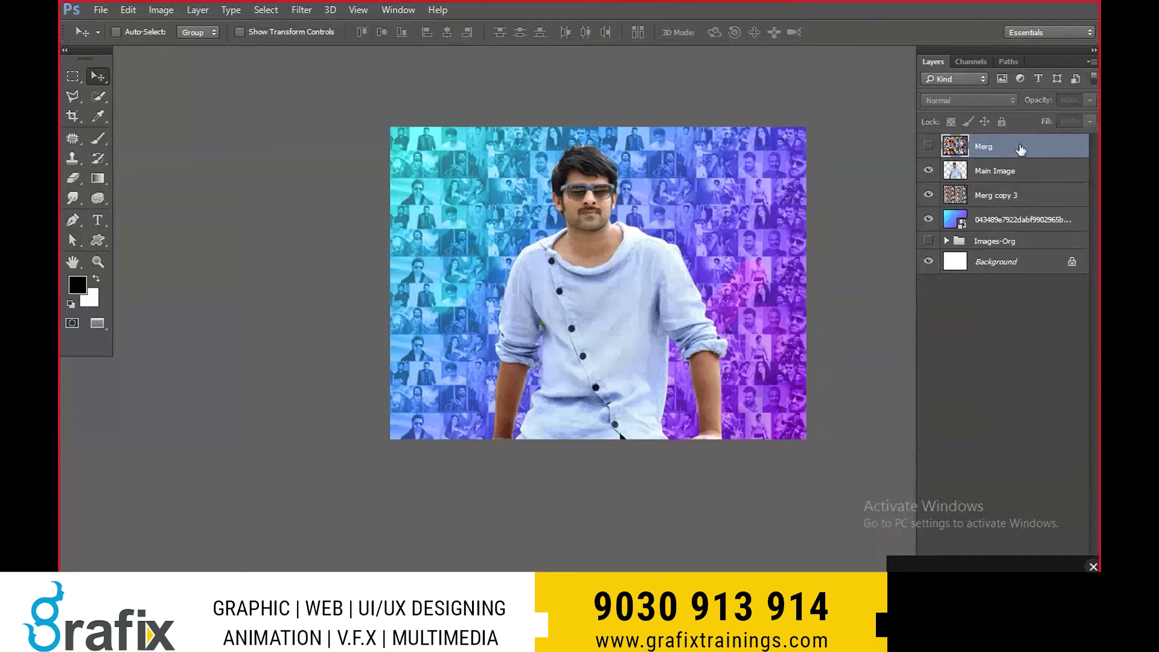
pyautogui.click(1003, 195)
pyautogui.hotkey('ctrl', 'j')
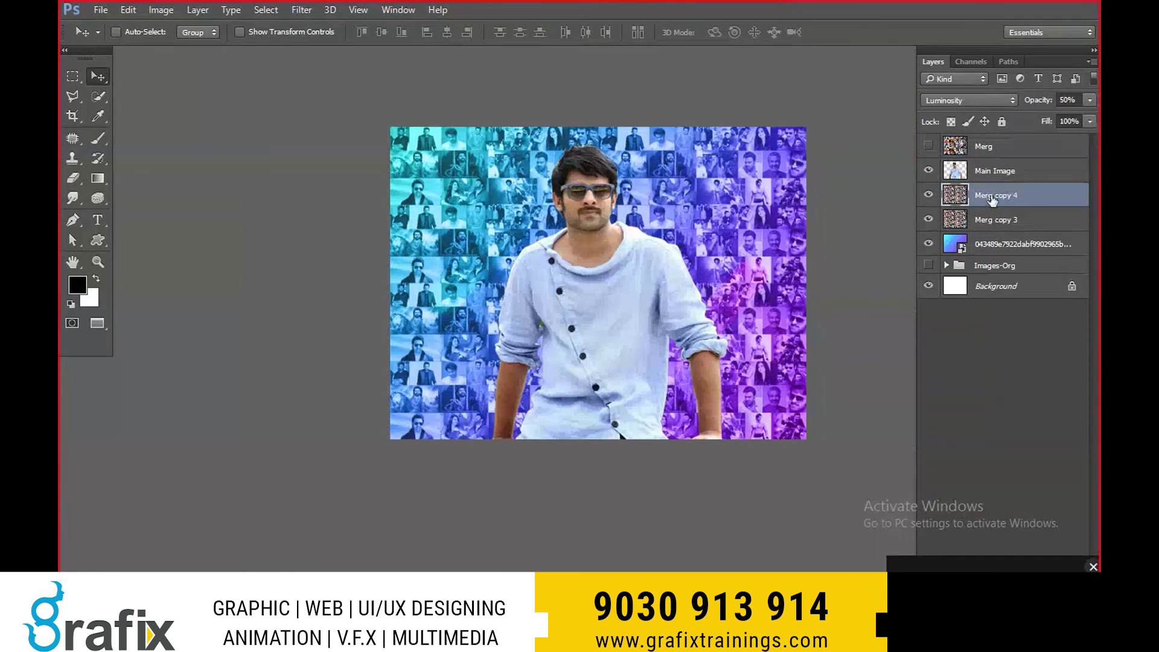
# - Move Merg copy 4 above Main Image at 100% opacity and nudge it left
pyautogui.moveTo(991, 199); pyautogui.dragTo(991, 168)
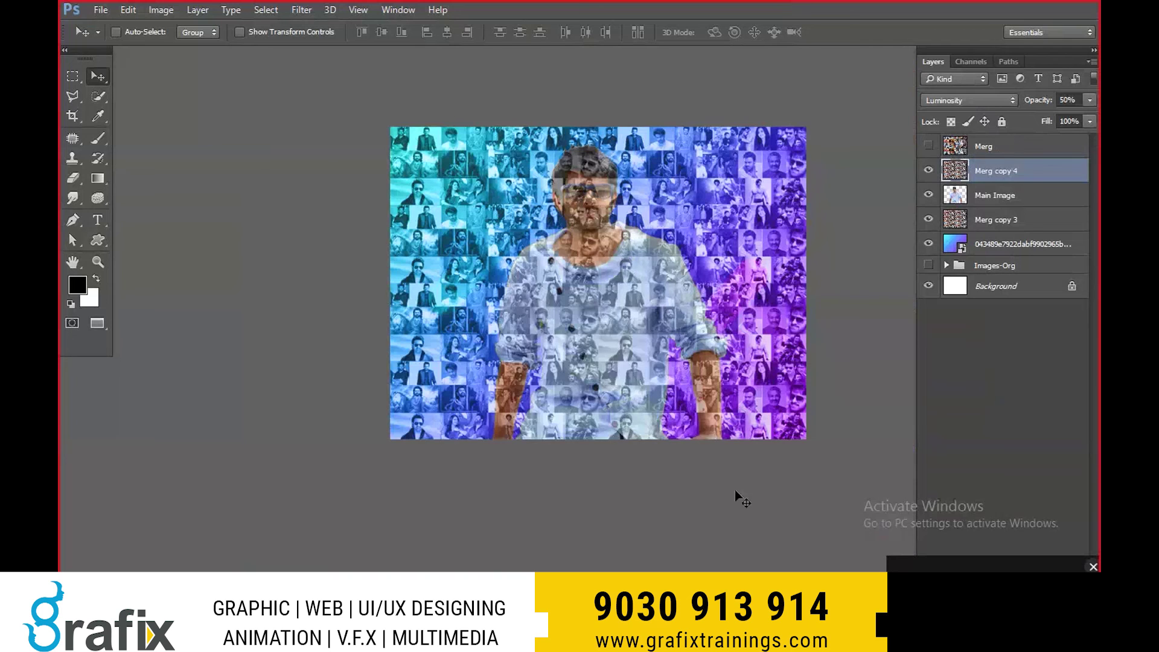
pyautogui.hotkey('ctrl', '+')
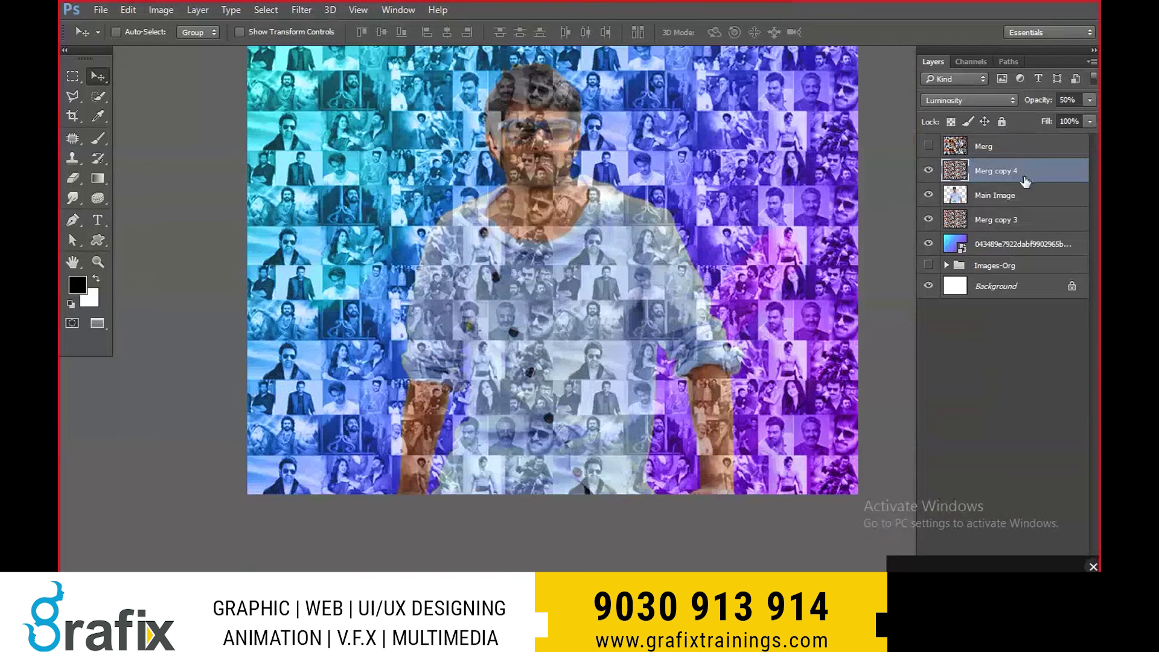
pyautogui.click(1089, 101)
pyautogui.moveTo(1057, 117); pyautogui.dragTo(1092, 117)
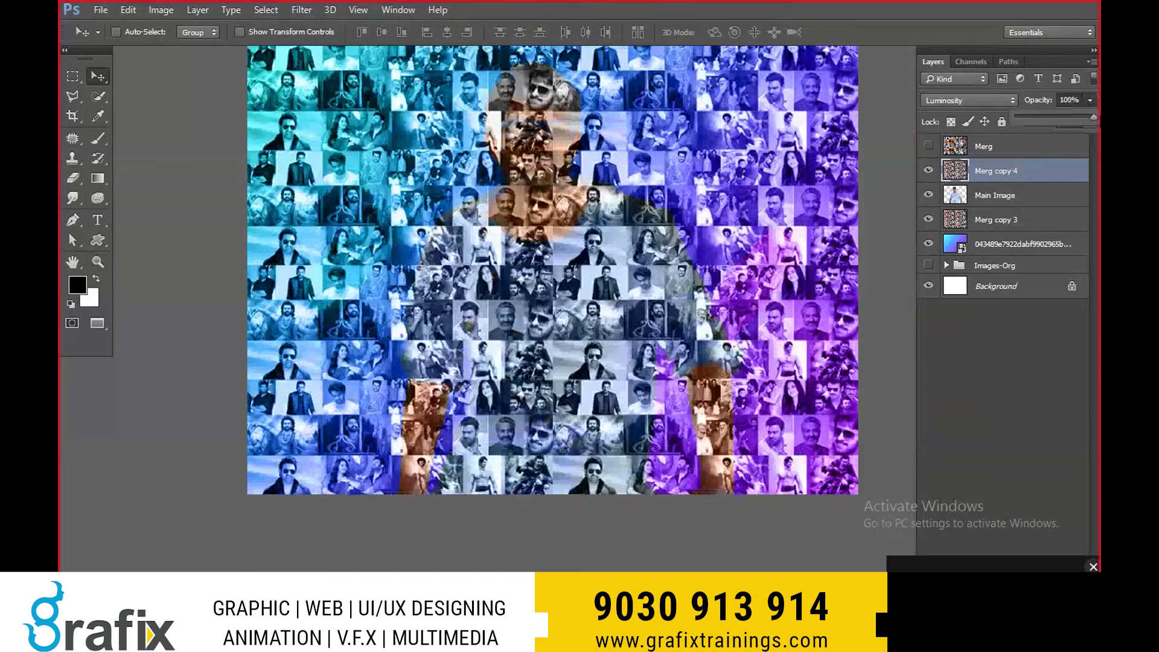
pyautogui.hotkey('ctrl', '-')
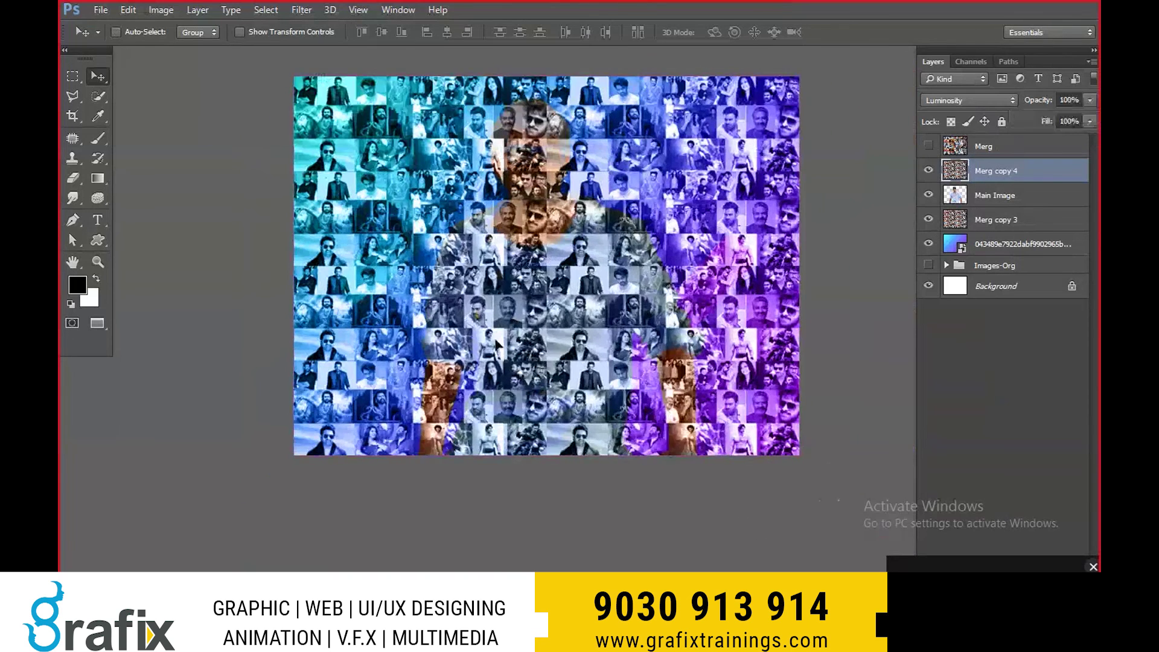
pyautogui.moveTo(488, 331)
pyautogui.mouseDown()
pyautogui.moveTo(496, 362)
pyautogui.moveTo(438, 333)
pyautogui.mouseUp()
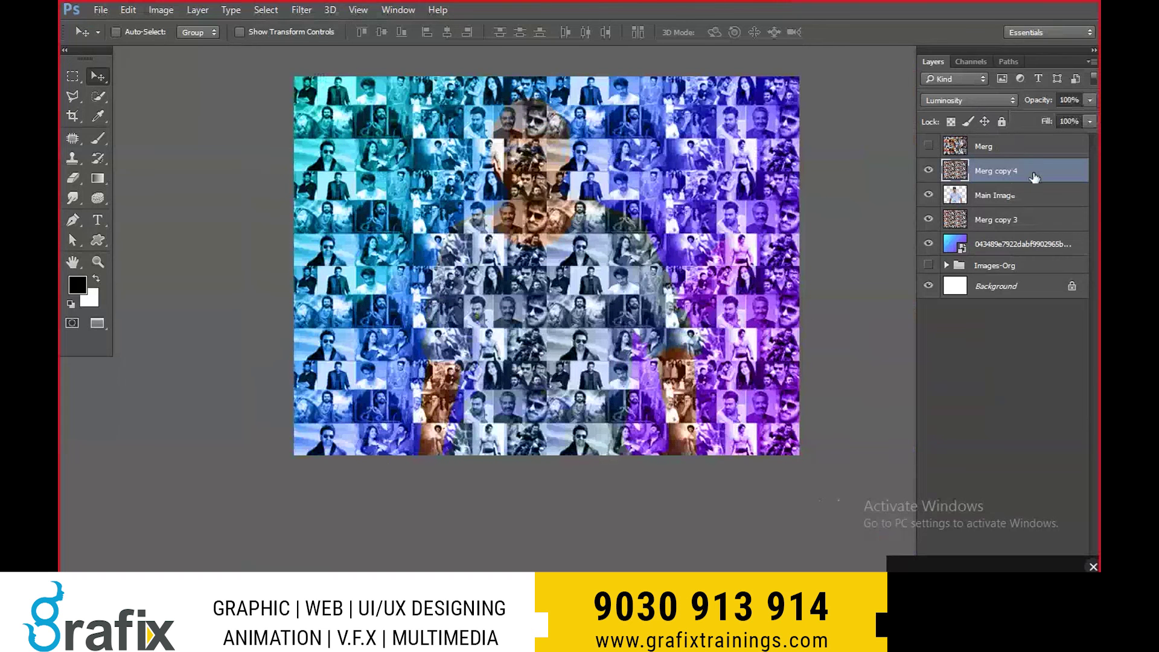
# - Choose the standard Eraser, then clip Merg copy 4 to the Main Image figure
pyautogui.press('e')
pyautogui.rightClick(69, 184)
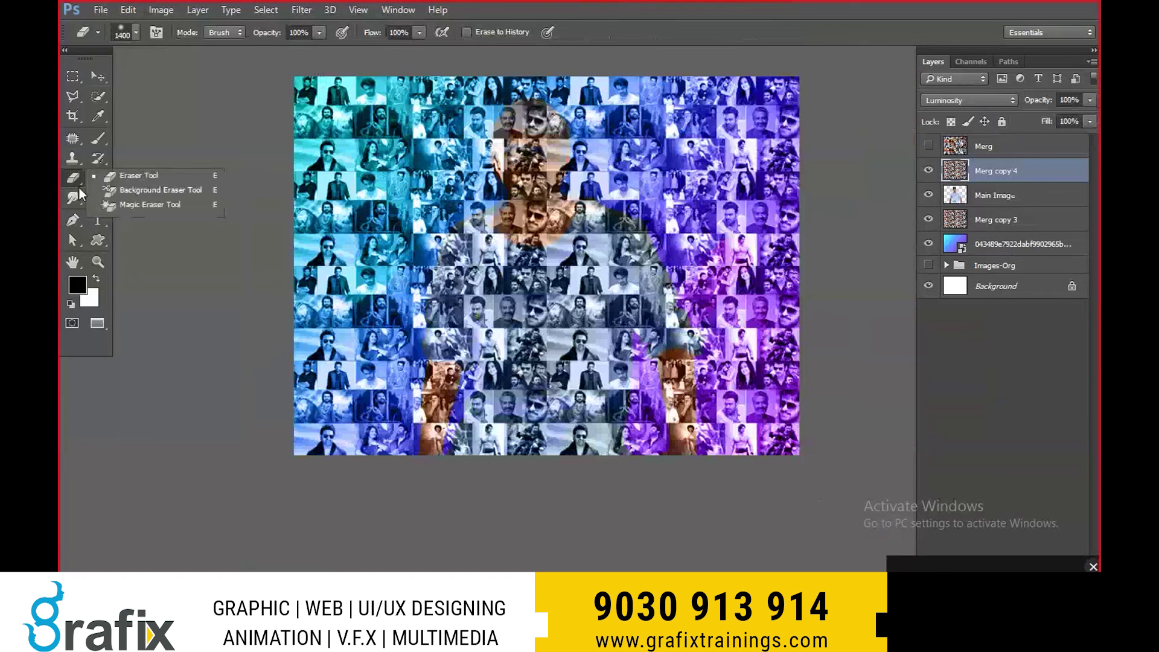
pyautogui.click(139, 181)
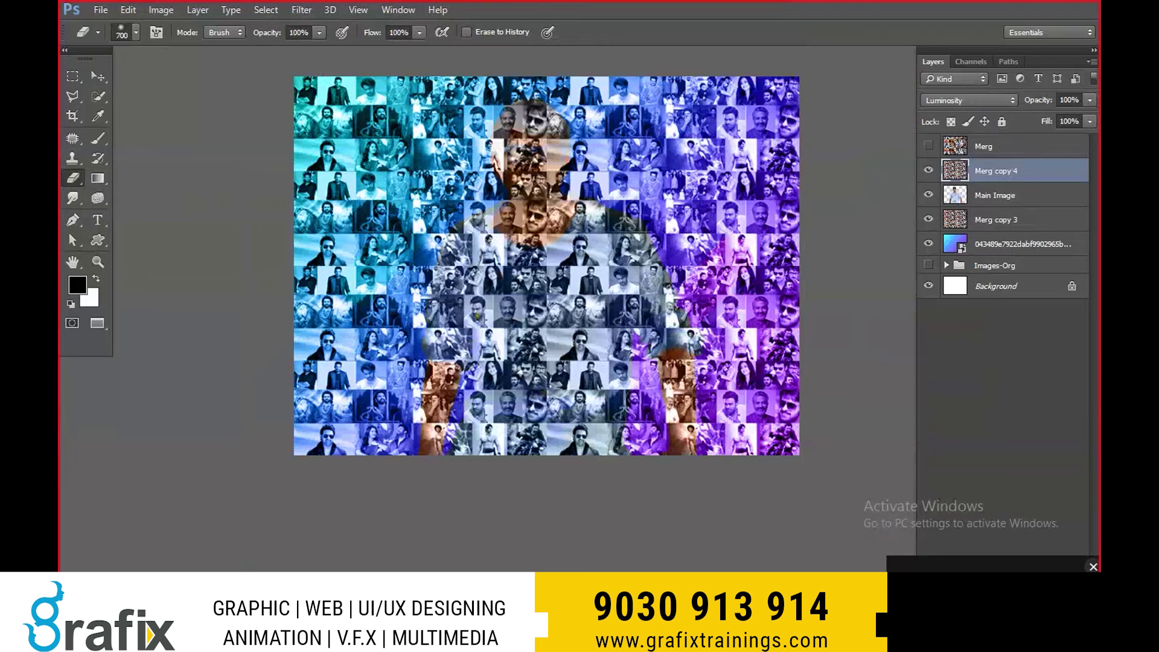
pyautogui.keyDown('alt'); pyautogui.click(1021, 177); pyautogui.keyUp('alt')
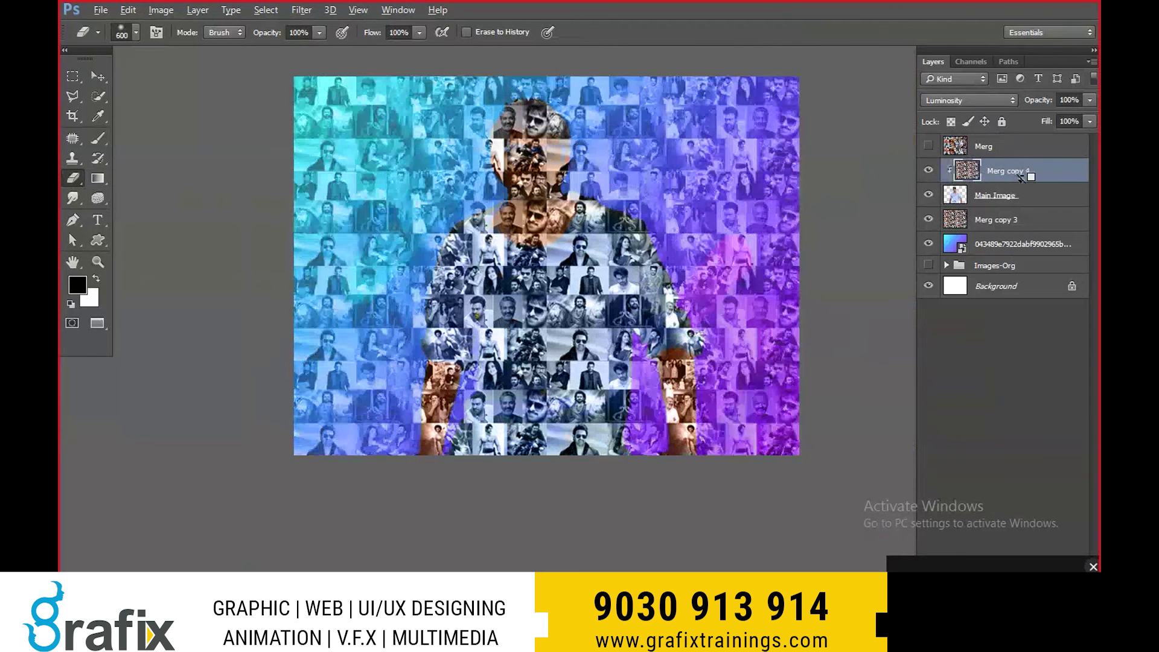
pyautogui.keyDown('alt'); pyautogui.click(1020, 176); pyautogui.keyUp('alt')
pyautogui.keyDown('alt'); pyautogui.click(1020, 177); pyautogui.keyUp('alt')
pyautogui.keyDown('alt'); pyautogui.click(1021, 176); pyautogui.keyUp('alt')
pyautogui.keyDown('alt'); pyautogui.click(1020, 177); pyautogui.keyUp('alt')
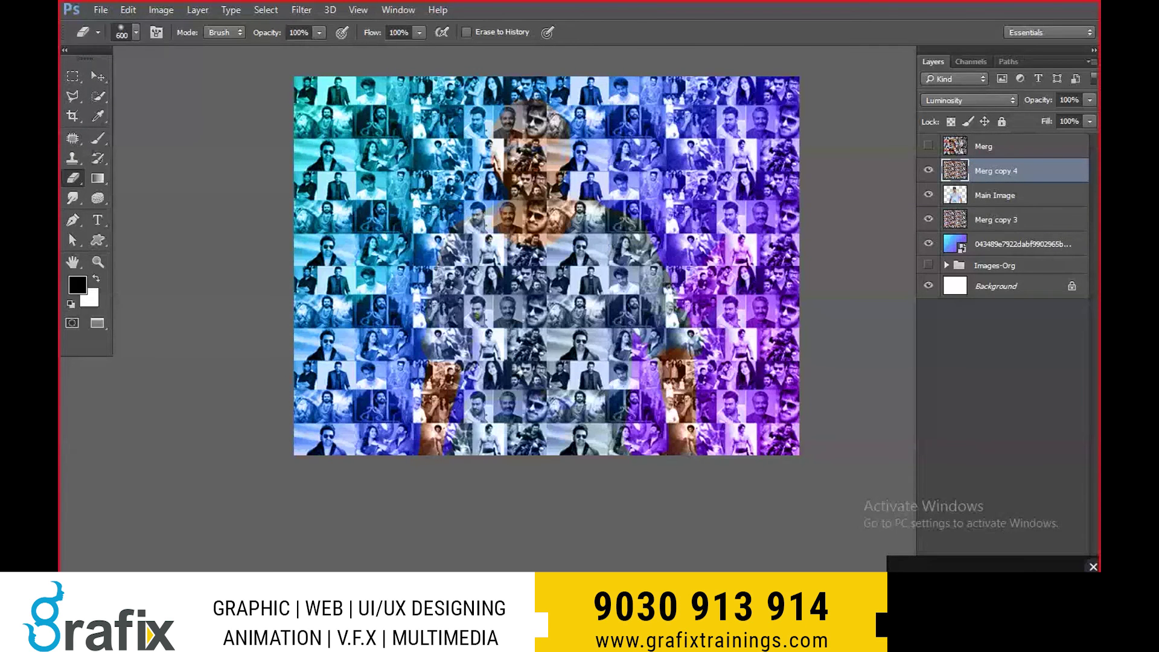
# - Compare Merg copy 4 and Main Image visibility, then re-clip the mosaic inside the figure
pyautogui.press('v')
pyautogui.click(928, 170)
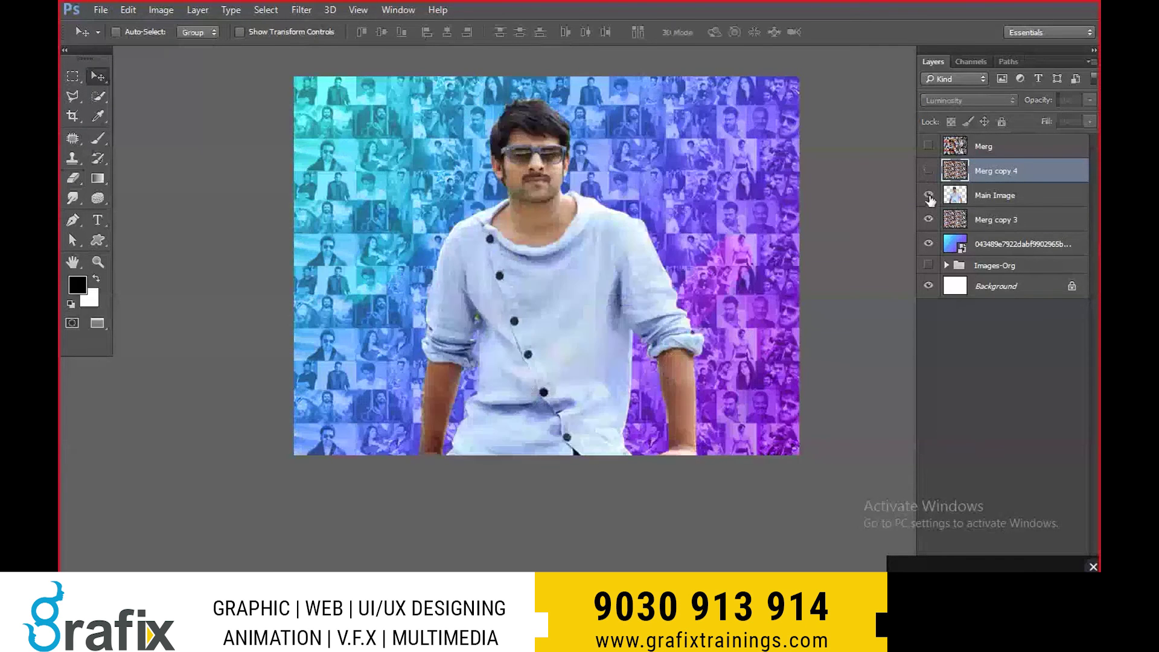
pyautogui.click(929, 196)
pyautogui.click(929, 196)
pyautogui.click(929, 196)
pyautogui.click(928, 172)
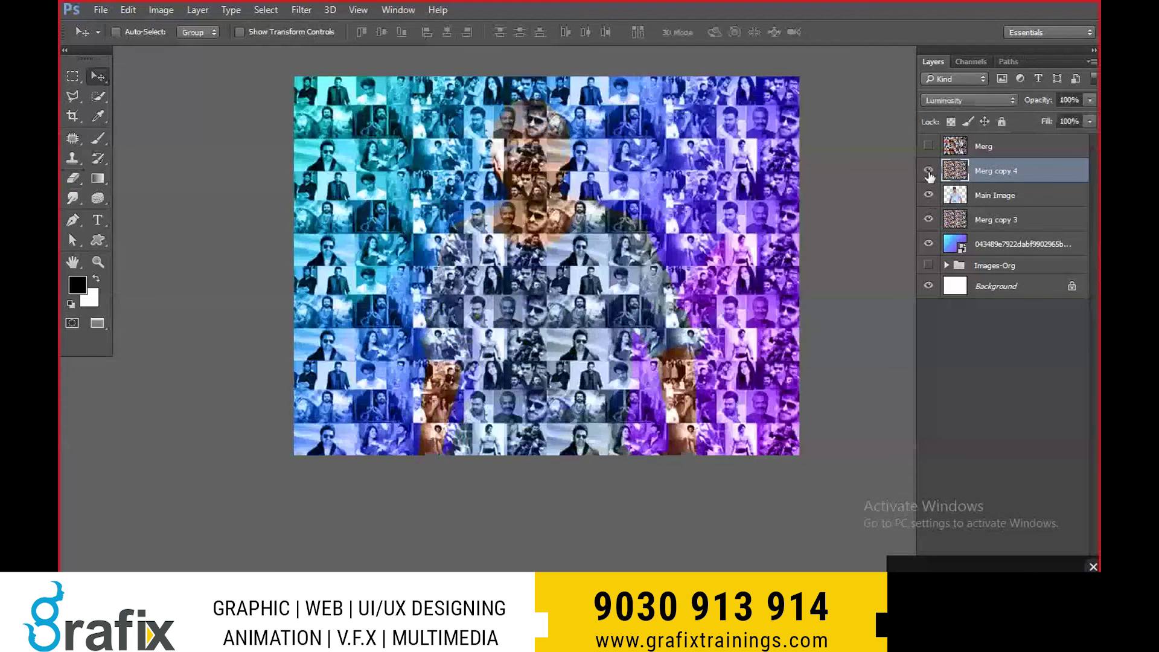
pyautogui.keyDown('alt'); pyautogui.click(994, 180); pyautogui.keyUp('alt')
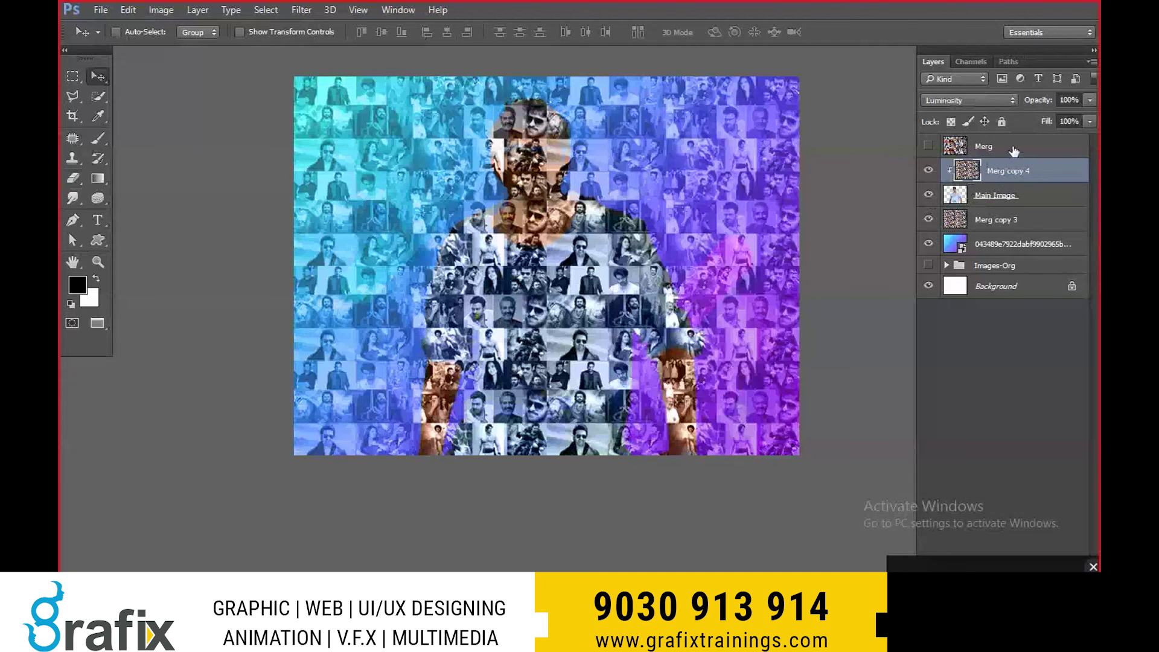
# - Move the Merg layer lower and shift the clipped mosaic 264 px right
pyautogui.moveTo(1014, 148); pyautogui.dragTo(980, 247)
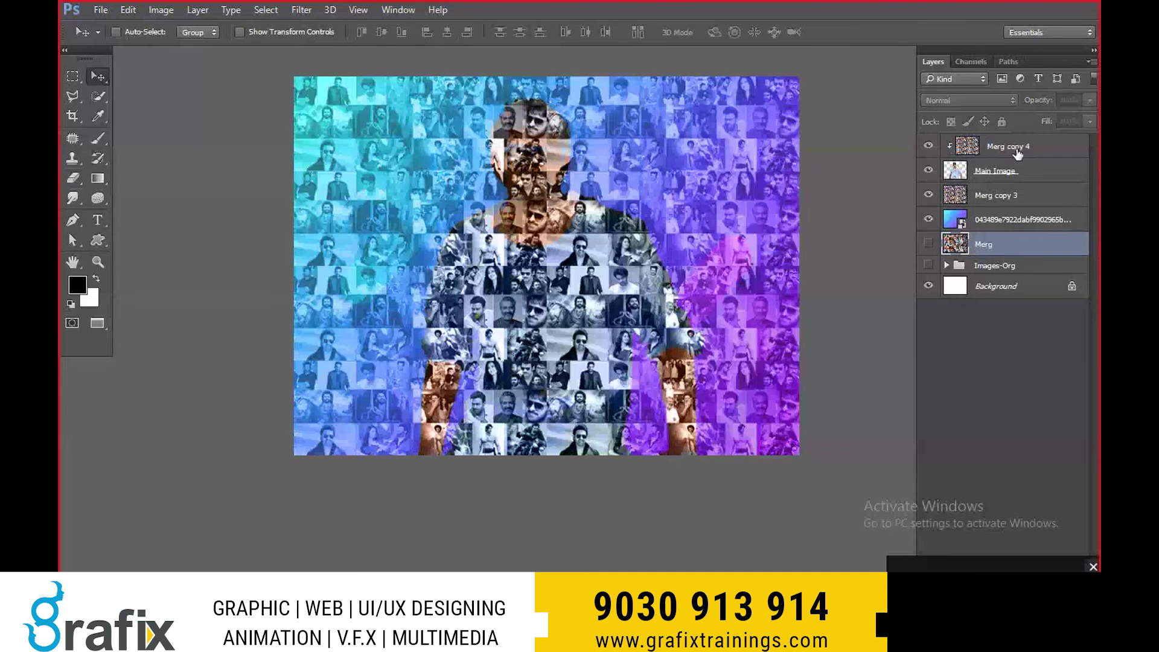
pyautogui.click(1018, 154)
pyautogui.click(996, 171)
pyautogui.rightClick(569, 223)
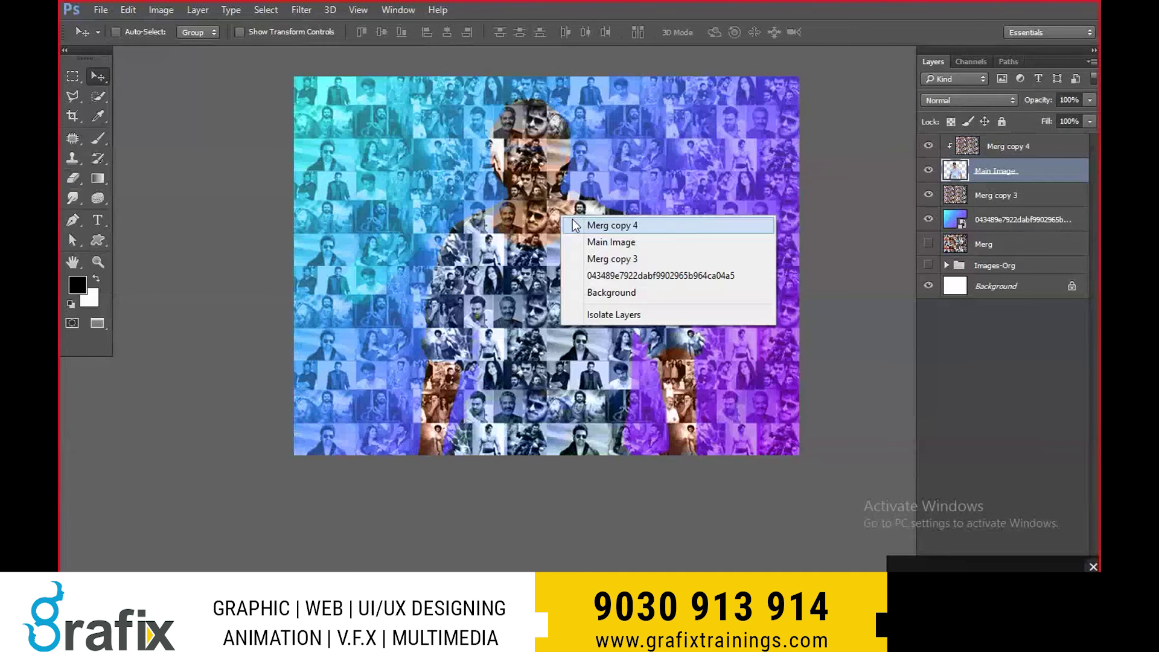
pyautogui.click(594, 225)
pyautogui.moveTo(576, 236)
pyautogui.mouseDown()
pyautogui.moveTo(735, 236)
pyautogui.moveTo(688, 209)
pyautogui.mouseUp()
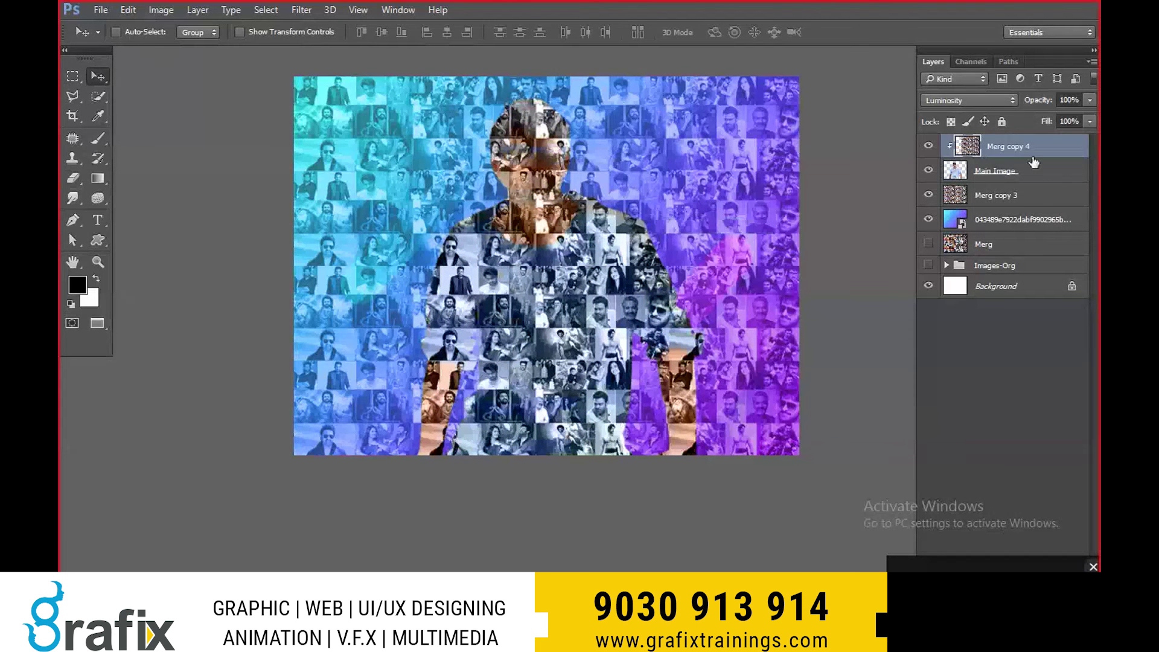
# - Preview Multiply, Lighten and other blend modes on Merg copy 4
pyautogui.click(978, 100)
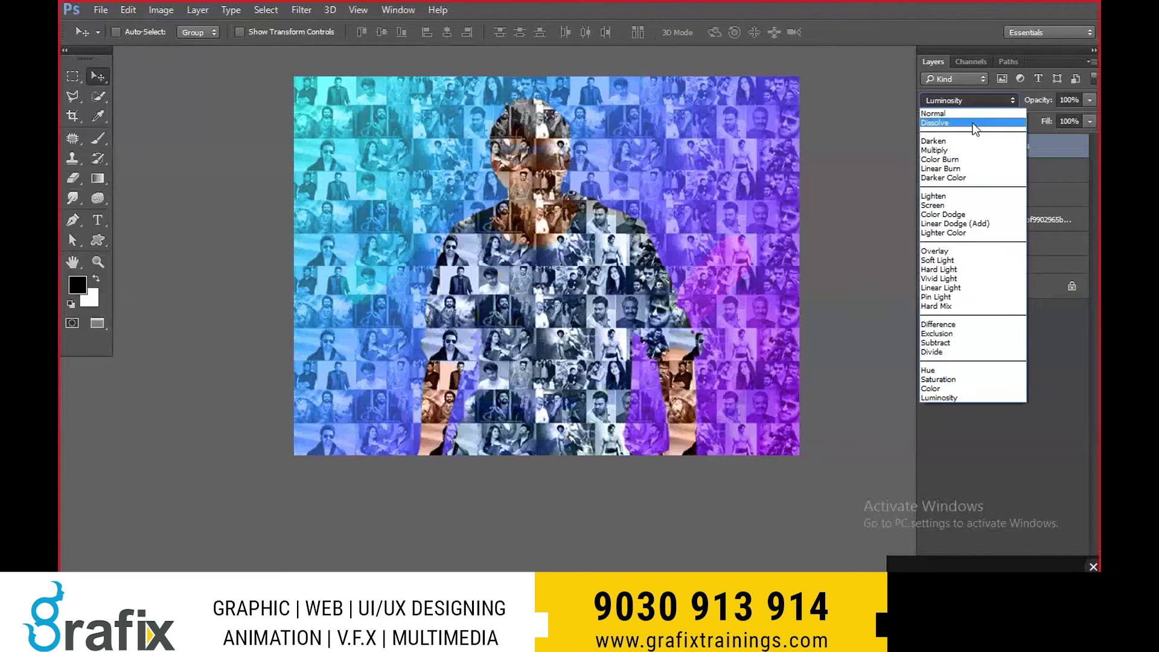
pyautogui.click(961, 147)
pyautogui.hotkey('shift', '+')
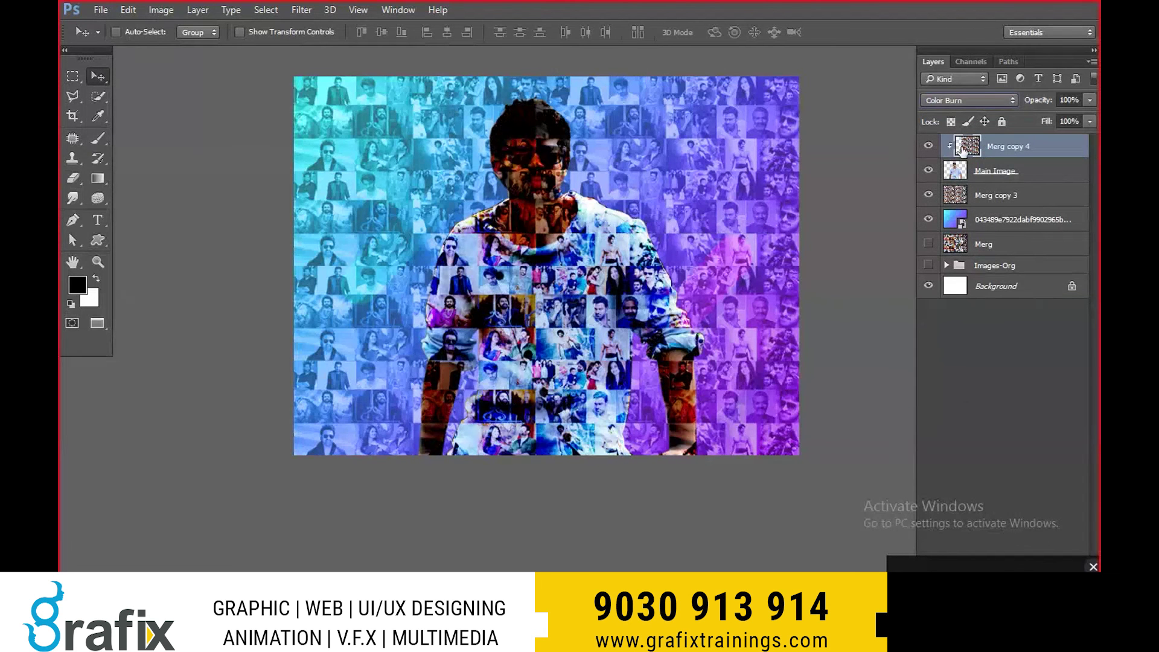
pyautogui.hotkey('shift', '+')
pyautogui.hotkey('shift', '+')
pyautogui.hotkey('shift', '+')
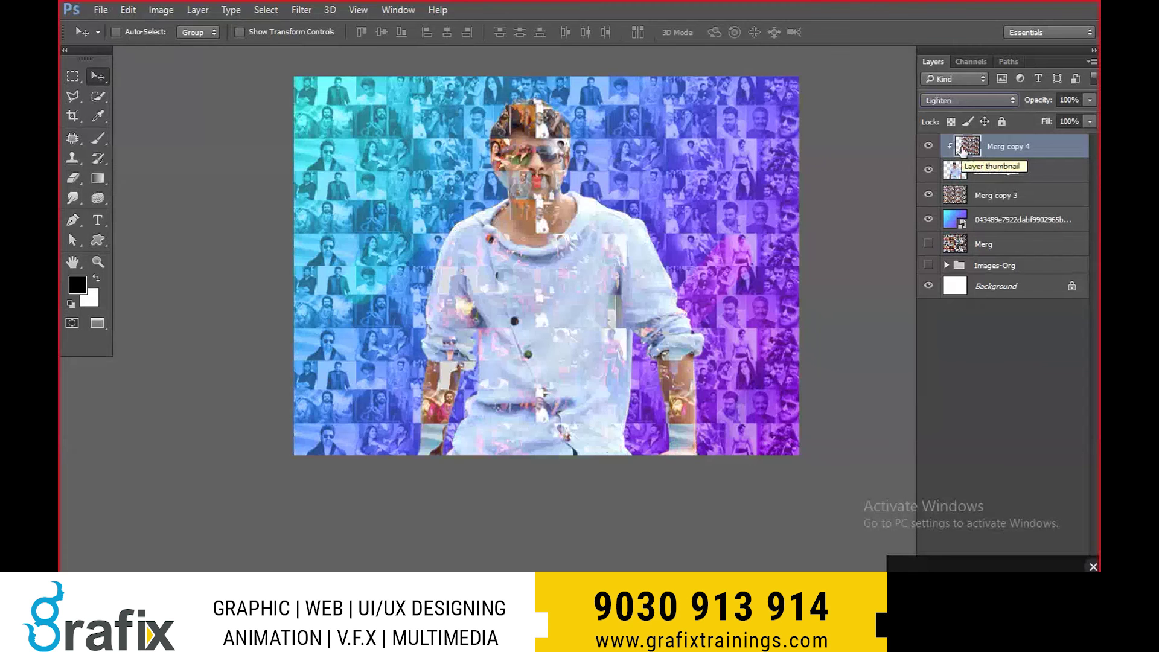
pyautogui.hotkey('shift', '+')
pyautogui.hotkey('shift', '+')
pyautogui.hotkey('shift', '+')
pyautogui.hotkey('shift', '+')
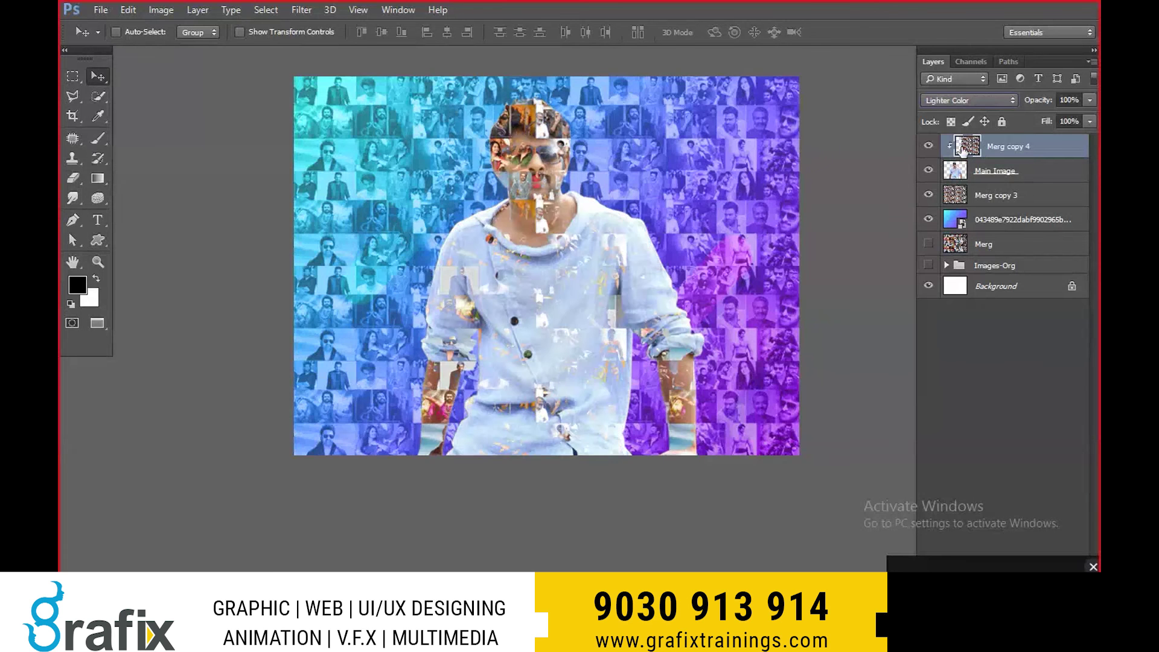
pyautogui.hotkey('shift', '+')
pyautogui.hotkey('shift', '+')
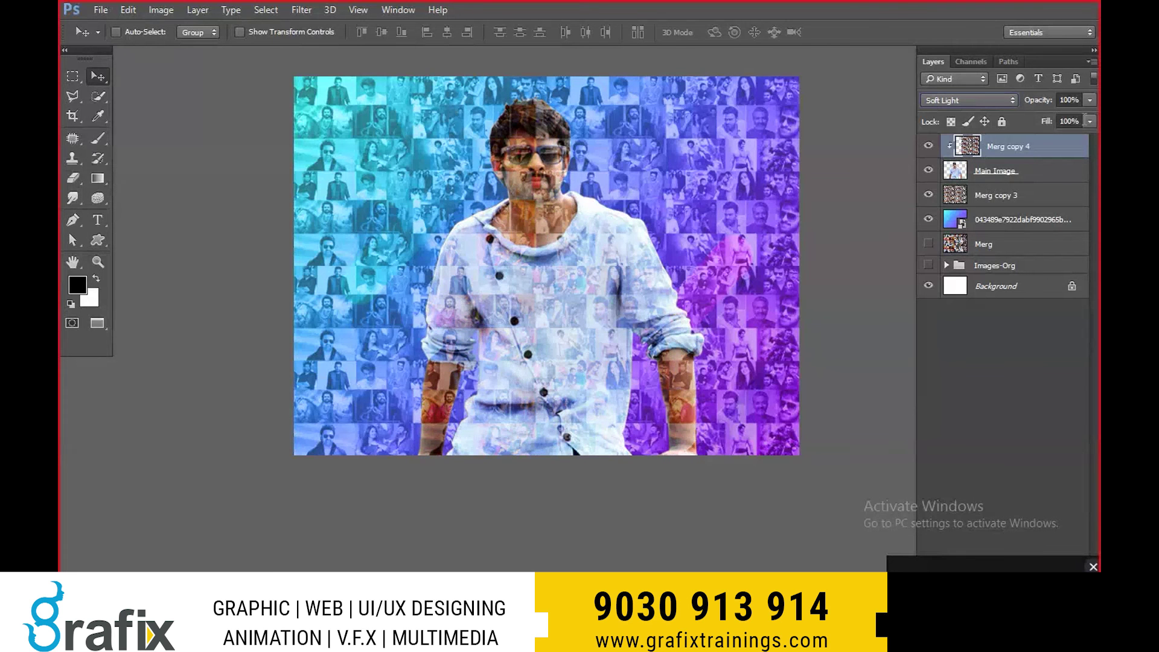
# - Set Merg copy 4 to 50% opacity and switch it from Soft Light to Multiply
pyautogui.press('5')
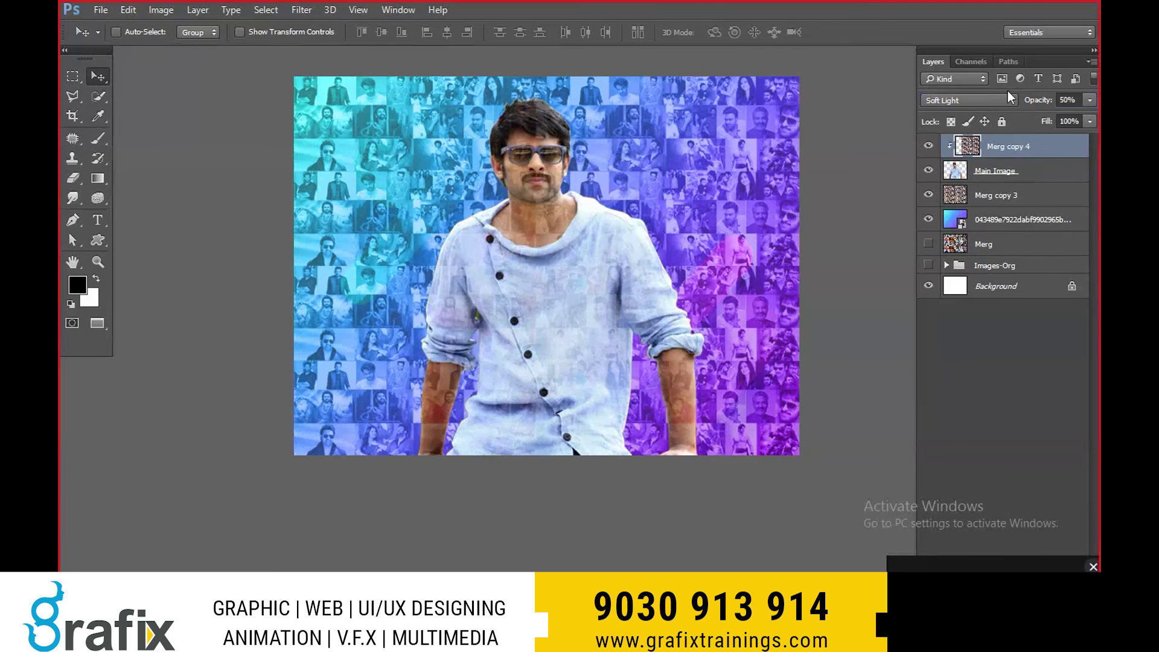
pyautogui.click(972, 100)
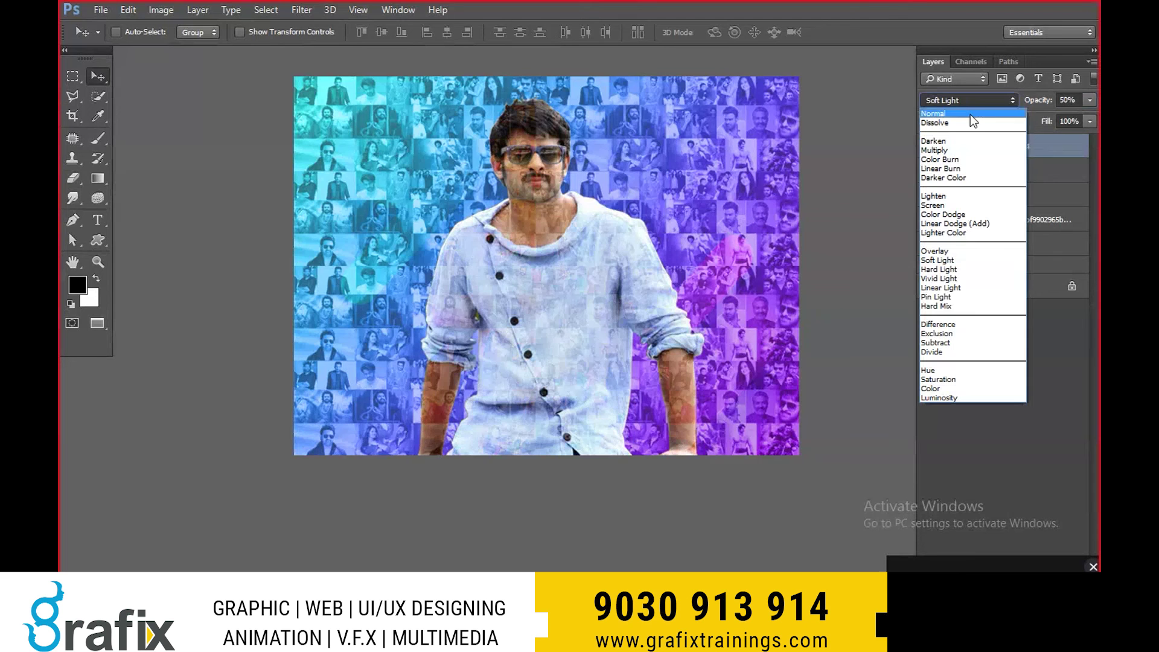
pyautogui.click(954, 150)
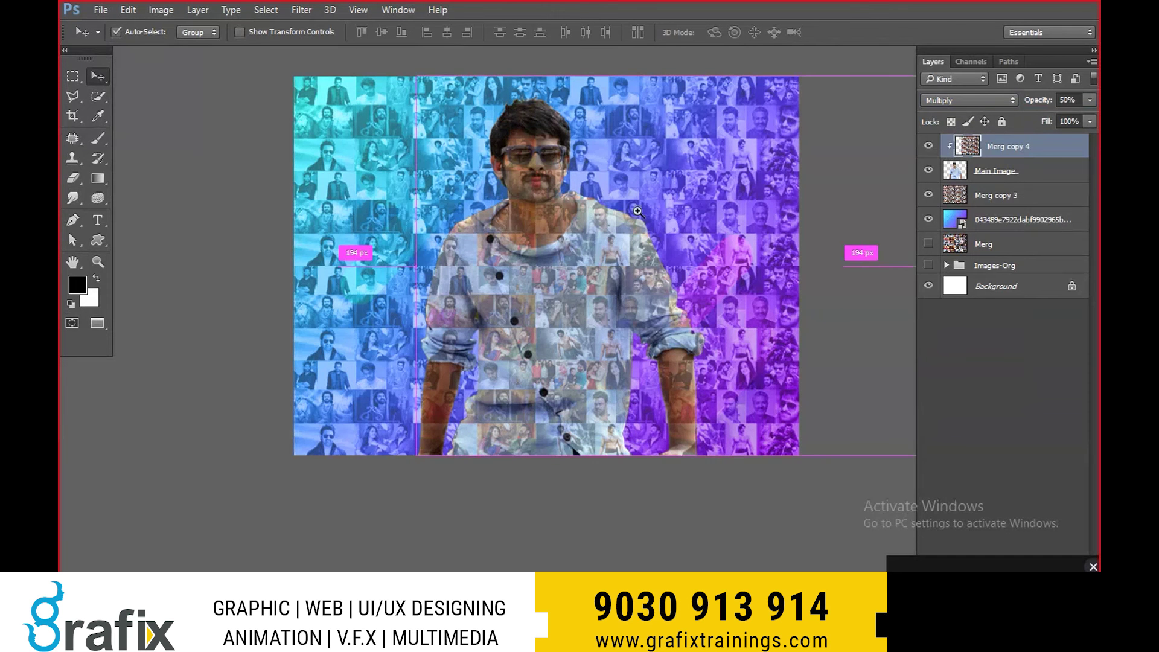
pyautogui.hotkey('ctrl', '+')
pyautogui.press('e')
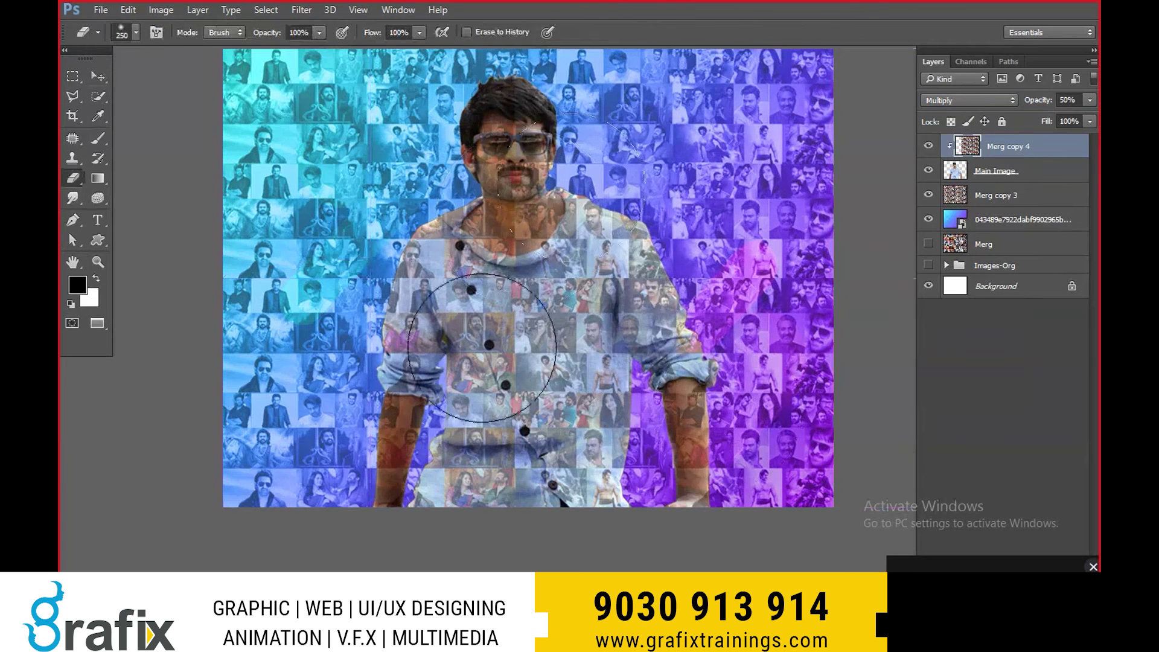
# - Set the Eraser to 250 px, 39% opacity and 49% flow
pyautogui.press('[')
pyautogui.press('[')
pyautogui.press('[')
pyautogui.click(513, 174)
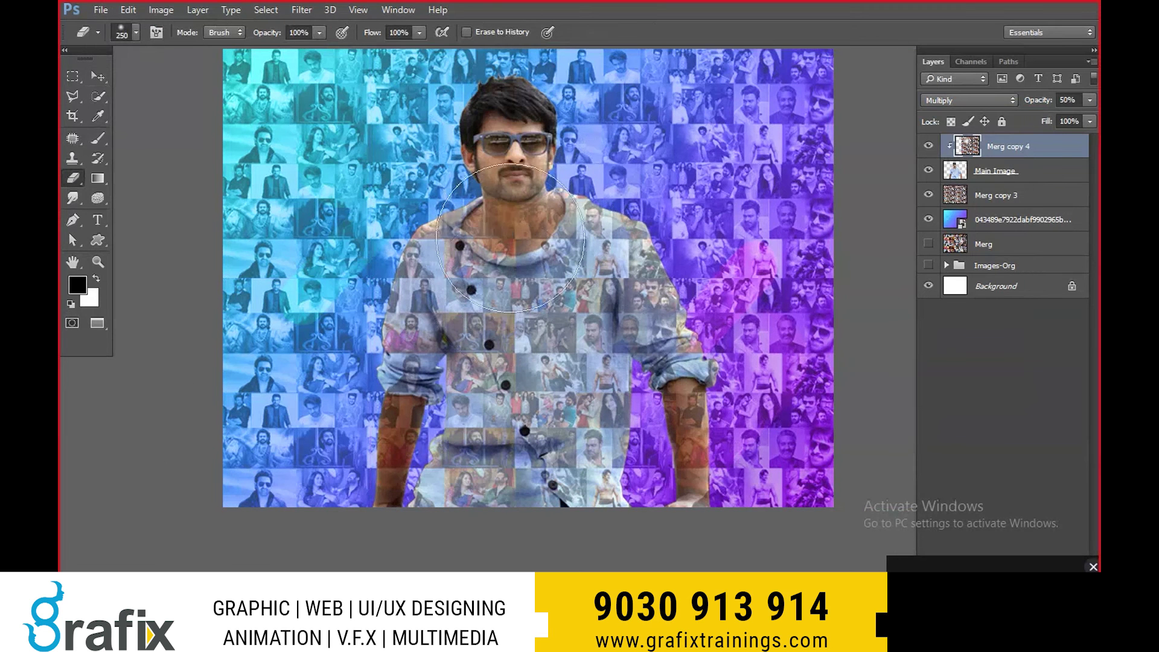
pyautogui.click(318, 33)
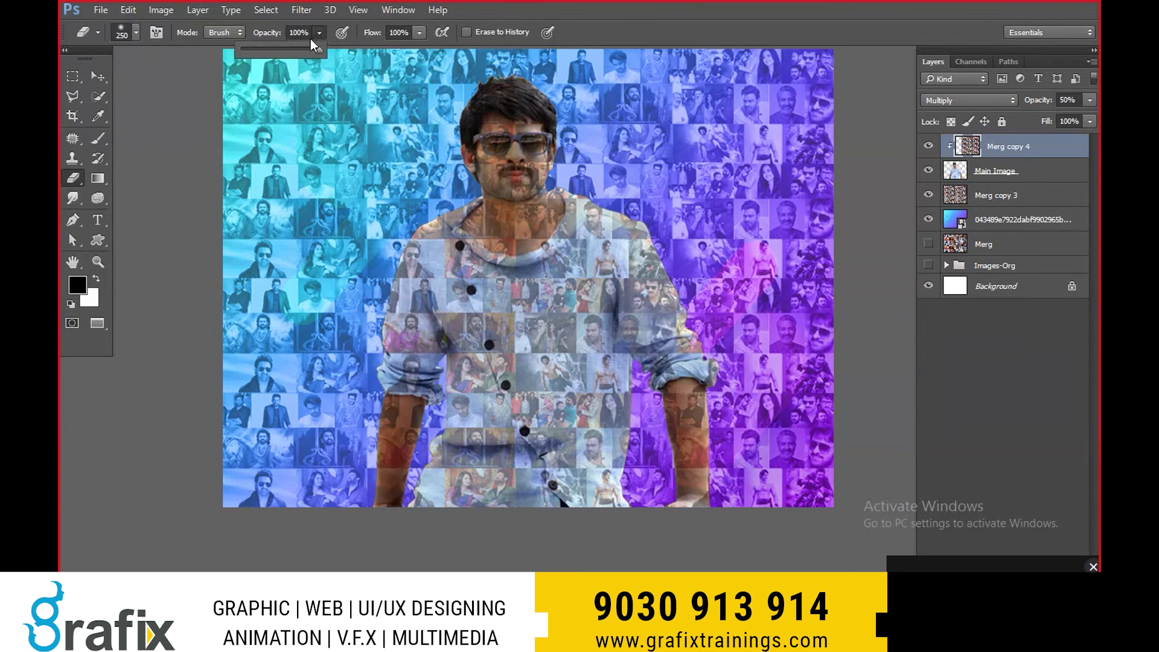
pyautogui.moveTo(283, 50); pyautogui.dragTo(273, 52)
pyautogui.click(419, 33)
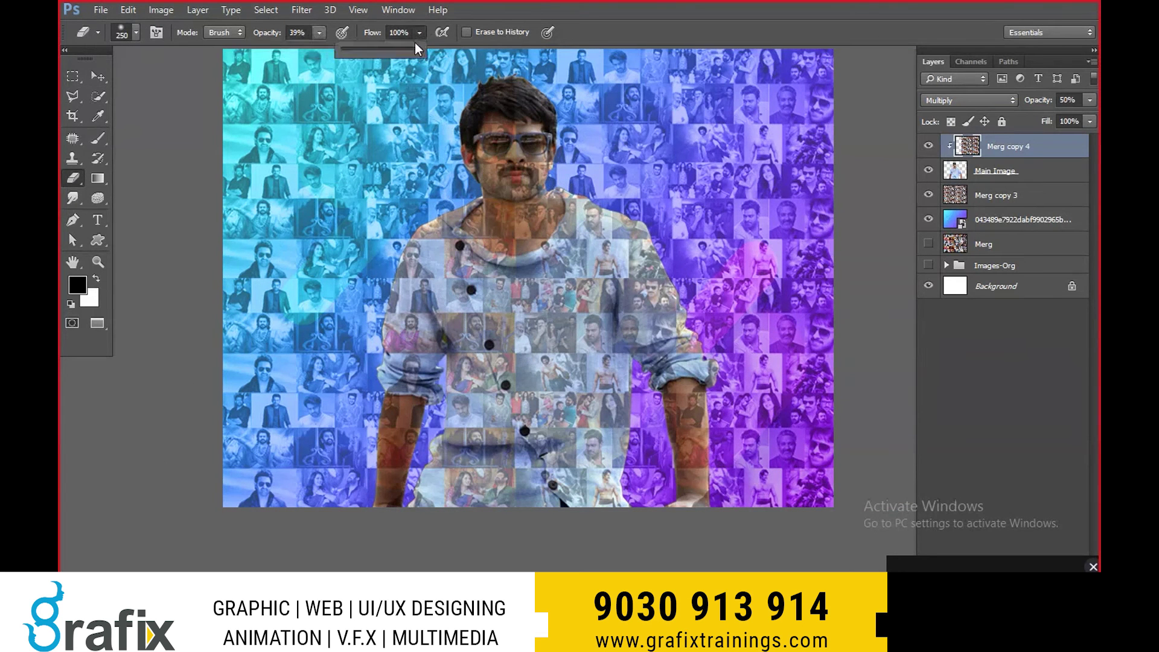
pyautogui.moveTo(383, 49); pyautogui.dragTo(378, 50)
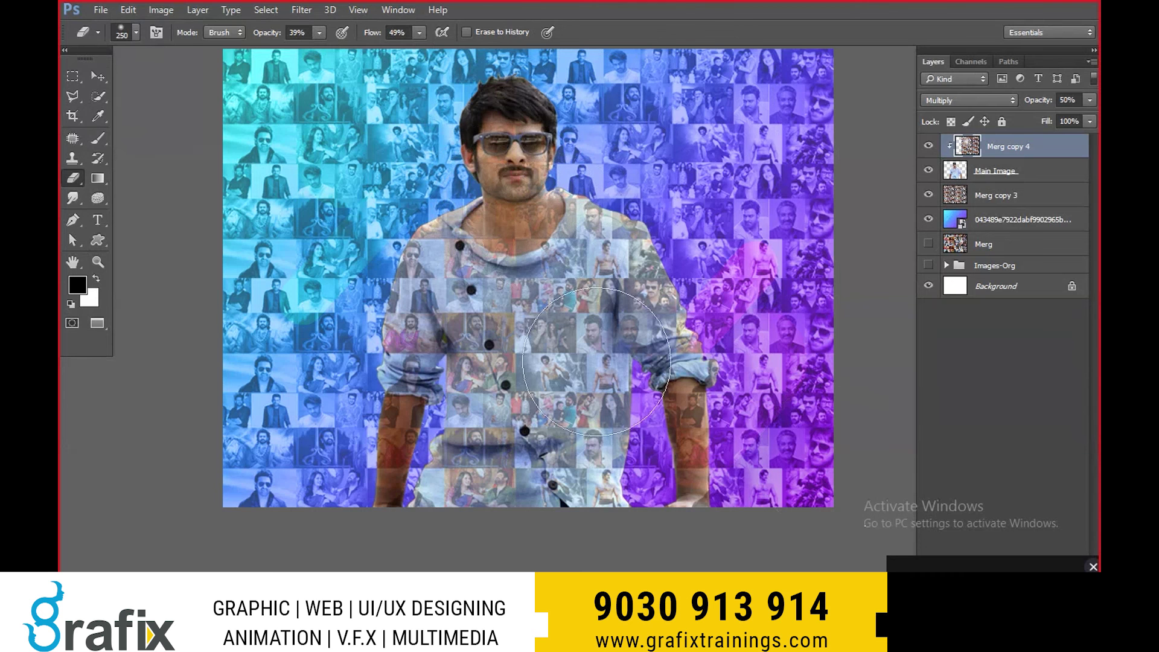
# - Shift the mosaic left, raise it to 82% opacity, and erase it off face, chest and arm
pyautogui.press('v')
pyautogui.moveTo(589, 304); pyautogui.dragTo(493, 304)
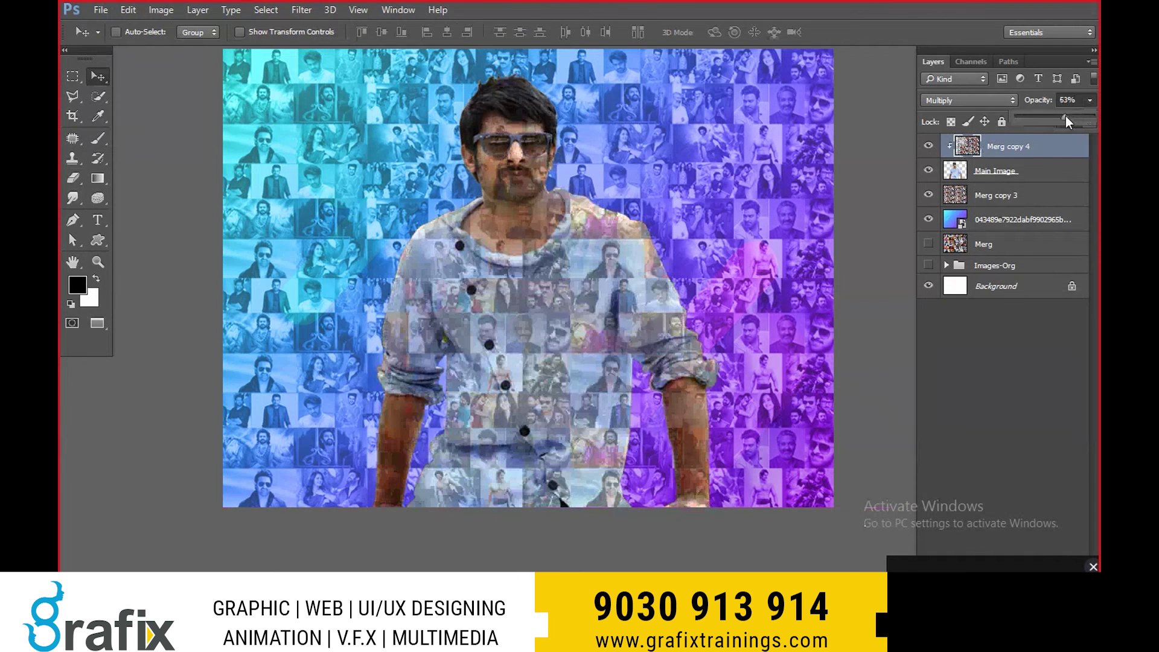
pyautogui.moveTo(1075, 116); pyautogui.dragTo(1081, 117)
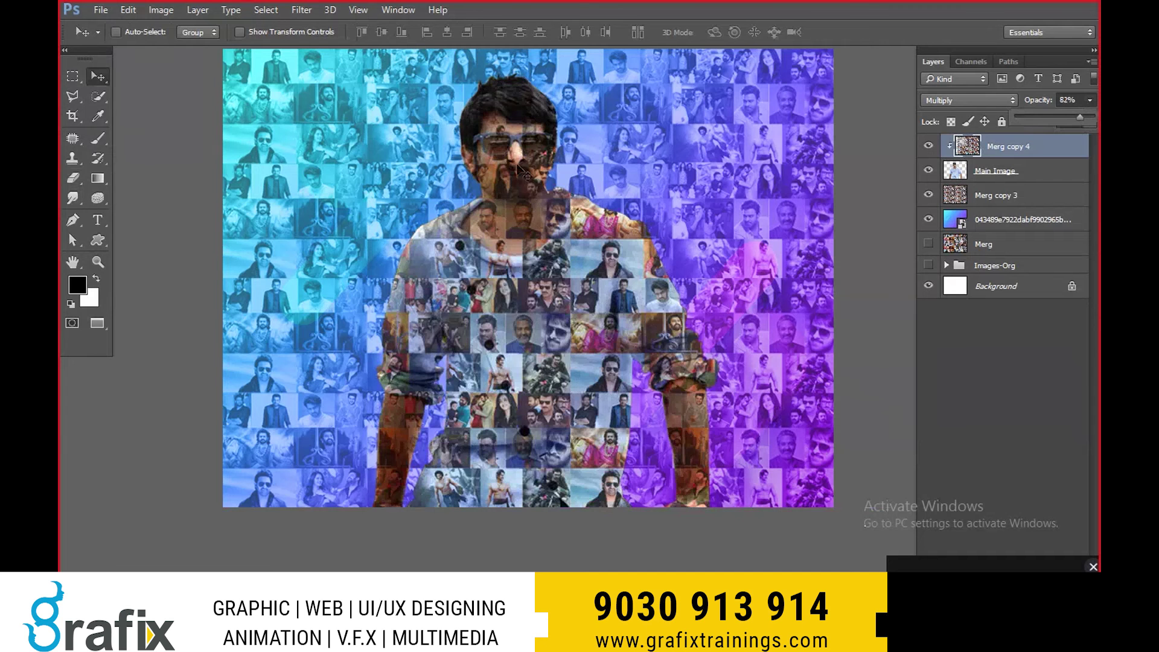
pyautogui.press('e')
pyautogui.moveTo(519, 169)
pyautogui.mouseDown()
pyautogui.moveTo(519, 206)
pyautogui.moveTo(496, 141)
pyautogui.moveTo(510, 181)
pyautogui.mouseUp()
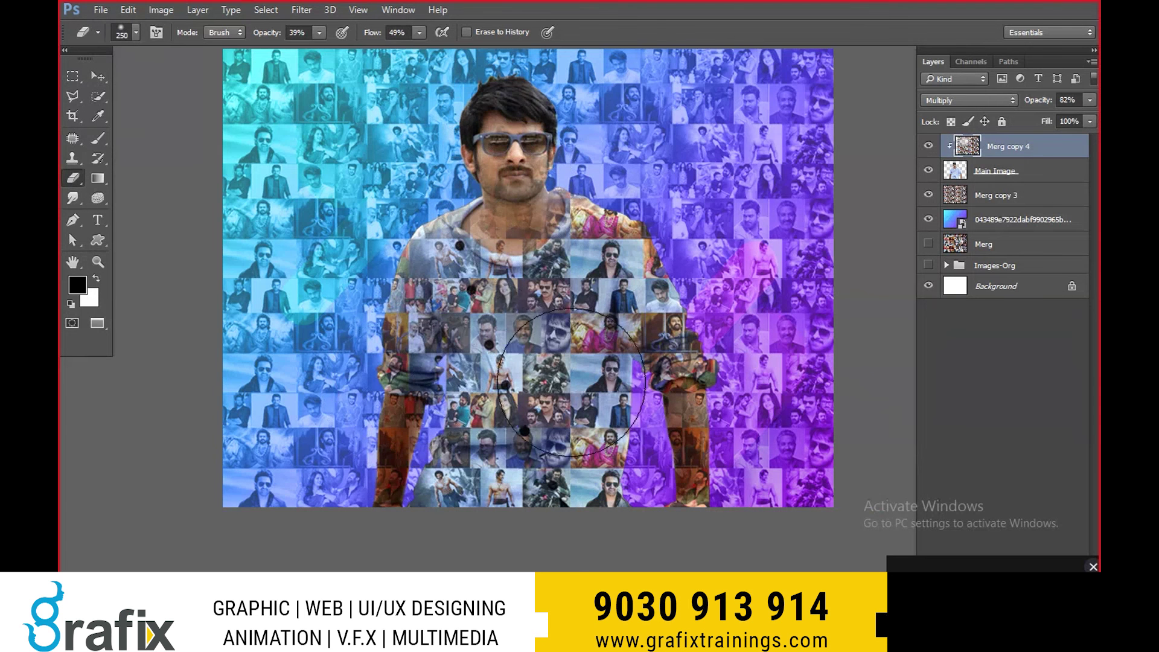
pyautogui.moveTo(571, 382)
pyautogui.mouseDown()
pyautogui.moveTo(485, 497)
pyautogui.moveTo(501, 468)
pyautogui.mouseUp()
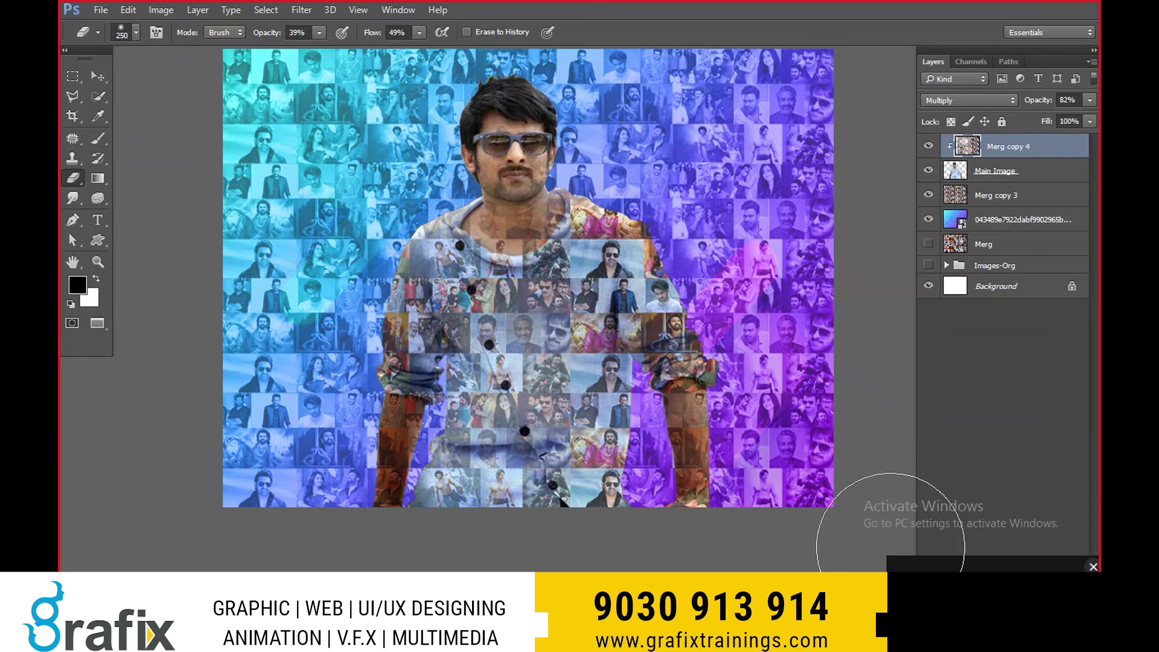
pyautogui.moveTo(531, 398); pyautogui.dragTo(676, 338)
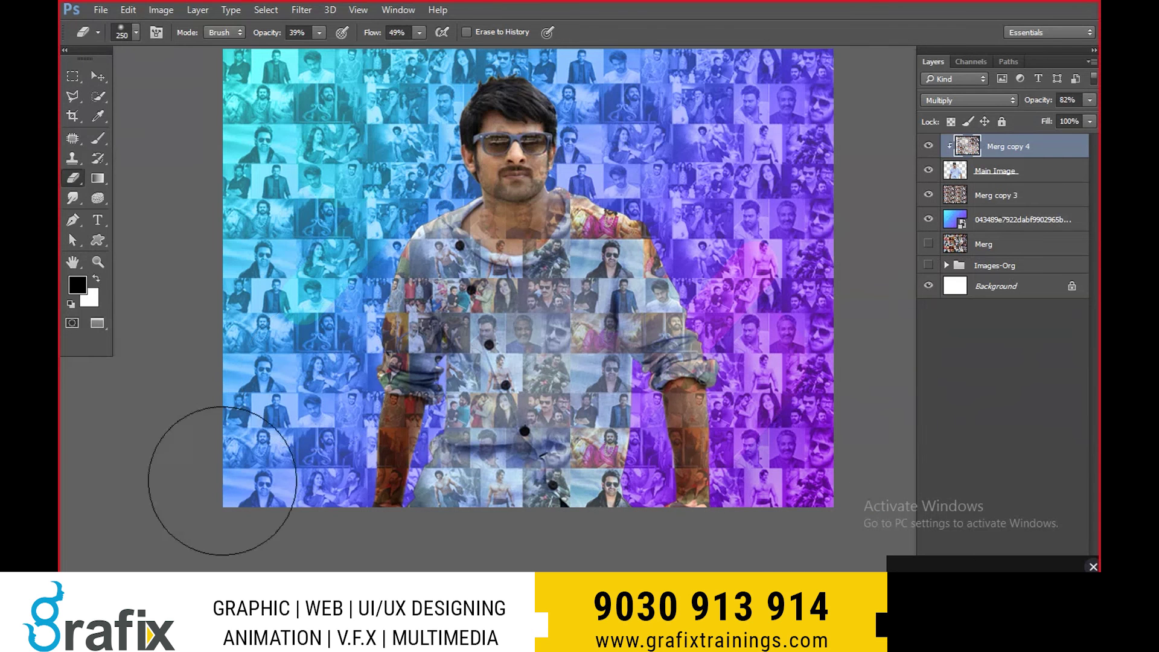
# - Step Merg copy 3's blend mode from Normal to Hard Light and enlarge the view
pyautogui.press('v')
pyautogui.click(1046, 242)
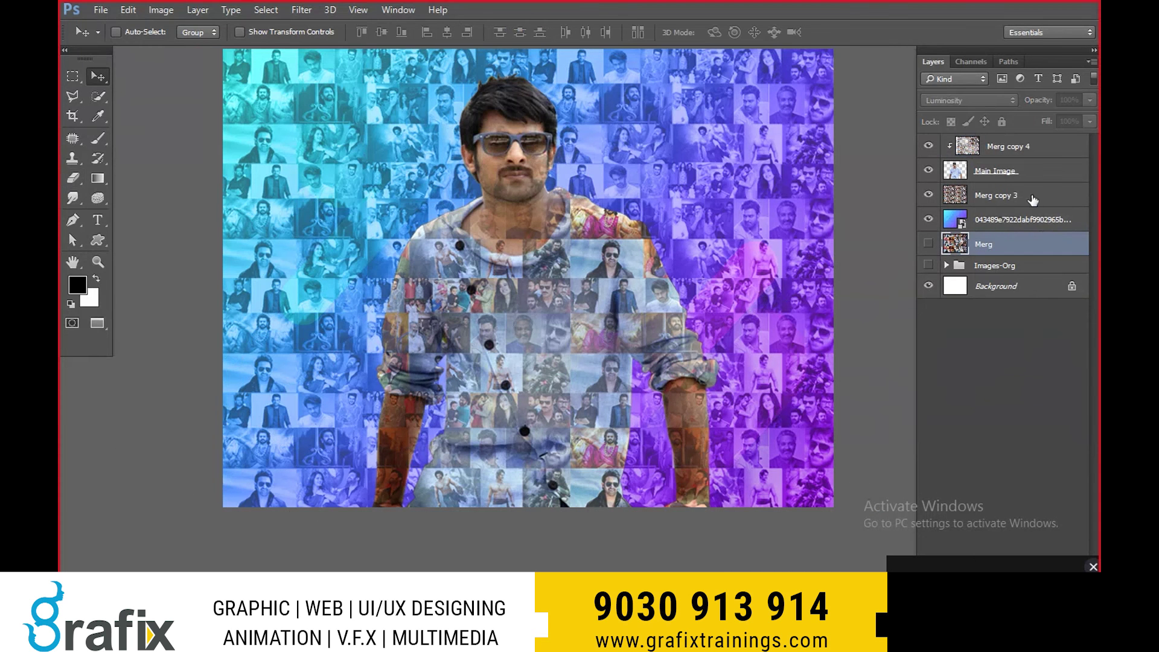
pyautogui.click(1033, 200)
pyautogui.click(968, 100)
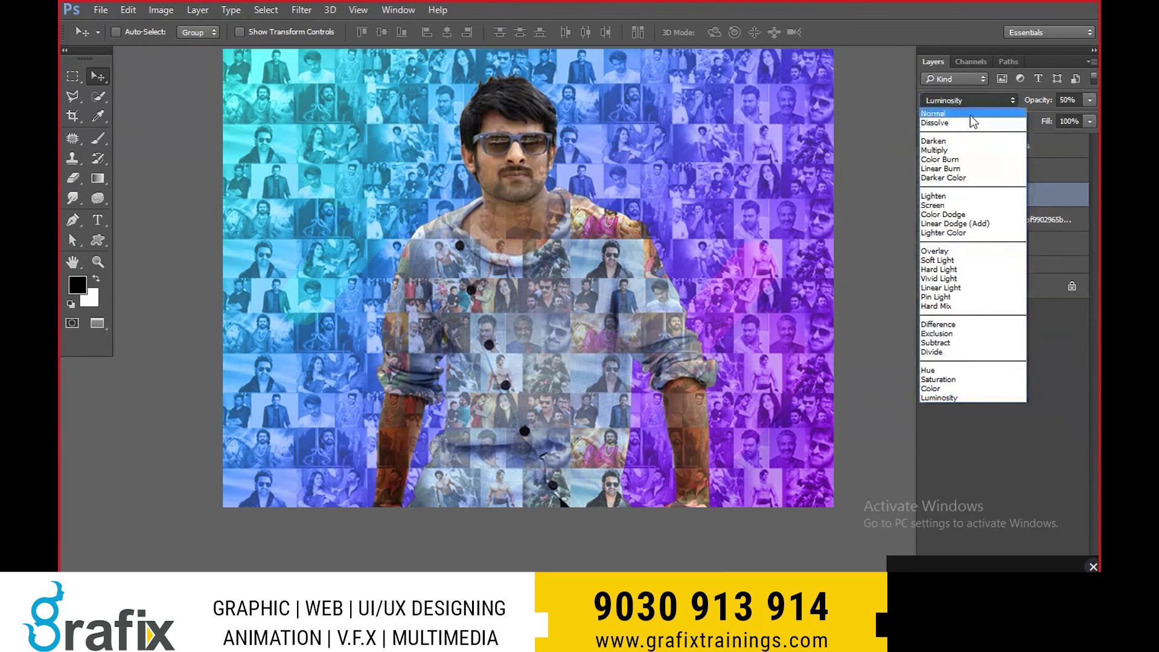
pyautogui.click(970, 106)
pyautogui.press('Down')
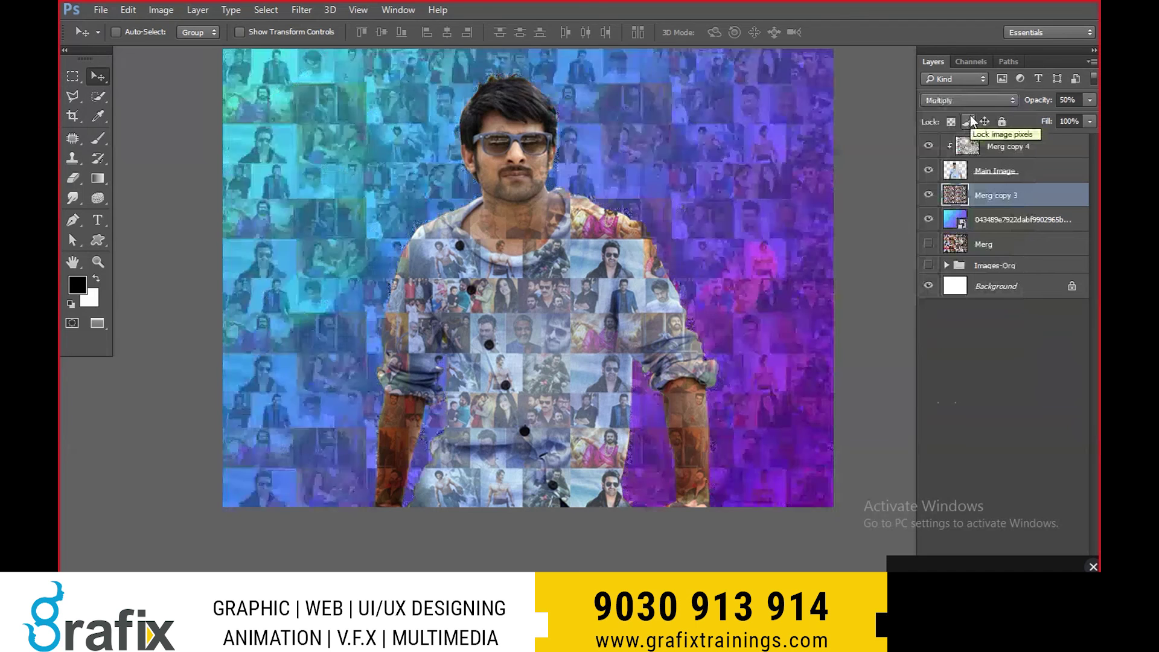
pyautogui.press('Down')
pyautogui.press('Down')
pyautogui.press('Down')
pyautogui.press('Down')
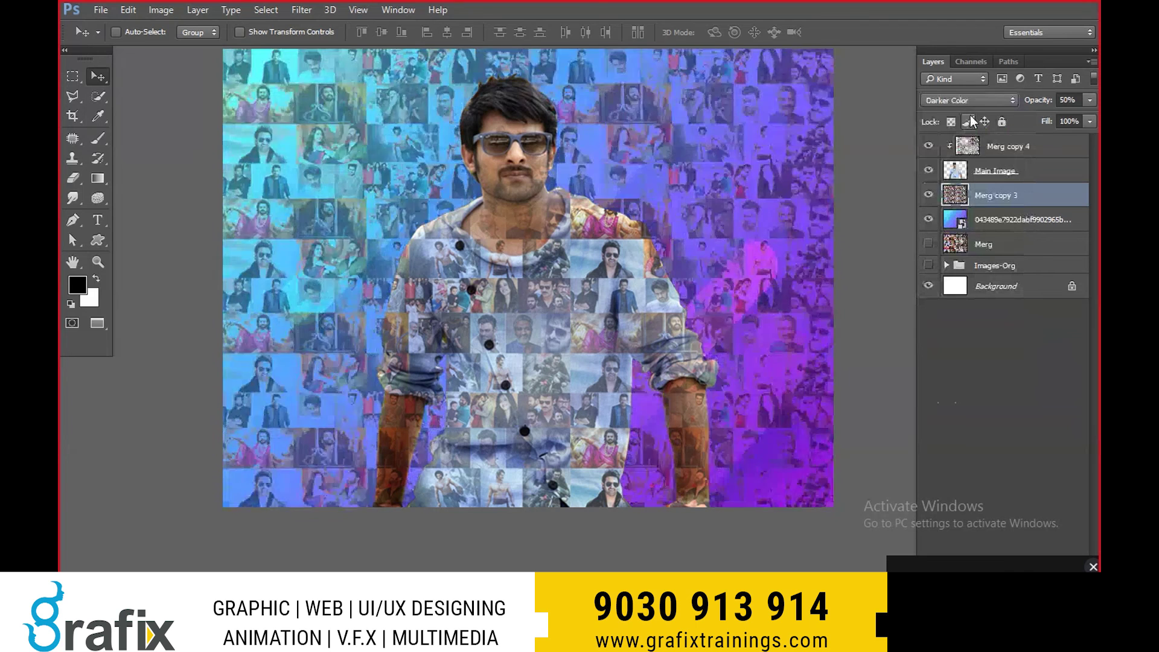
pyautogui.press('Down')
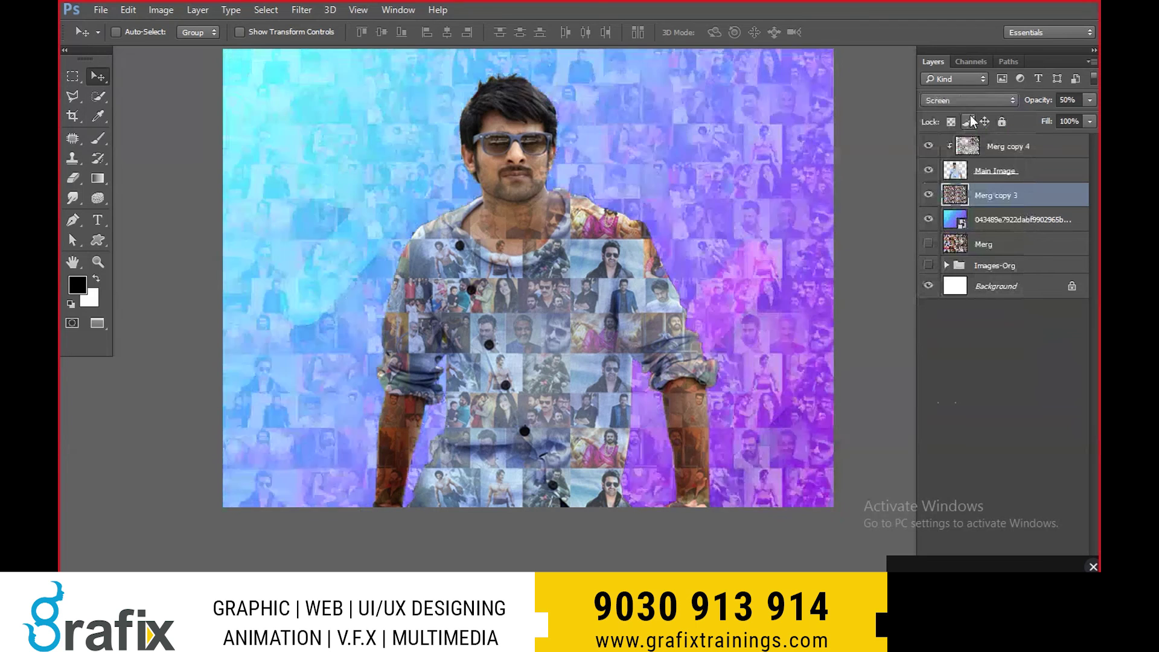
pyautogui.press('Down')
pyautogui.press('Down')
pyautogui.press('Down')
pyautogui.press('Down')
pyautogui.press('Down')
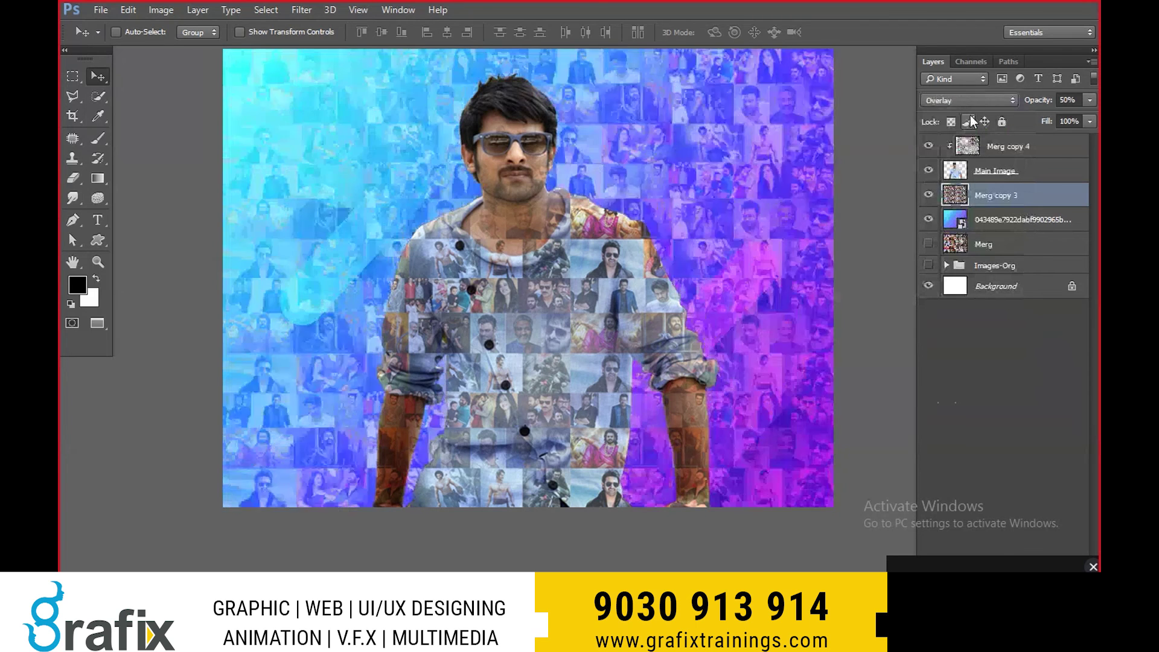
pyautogui.press('Down')
pyautogui.press('Down')
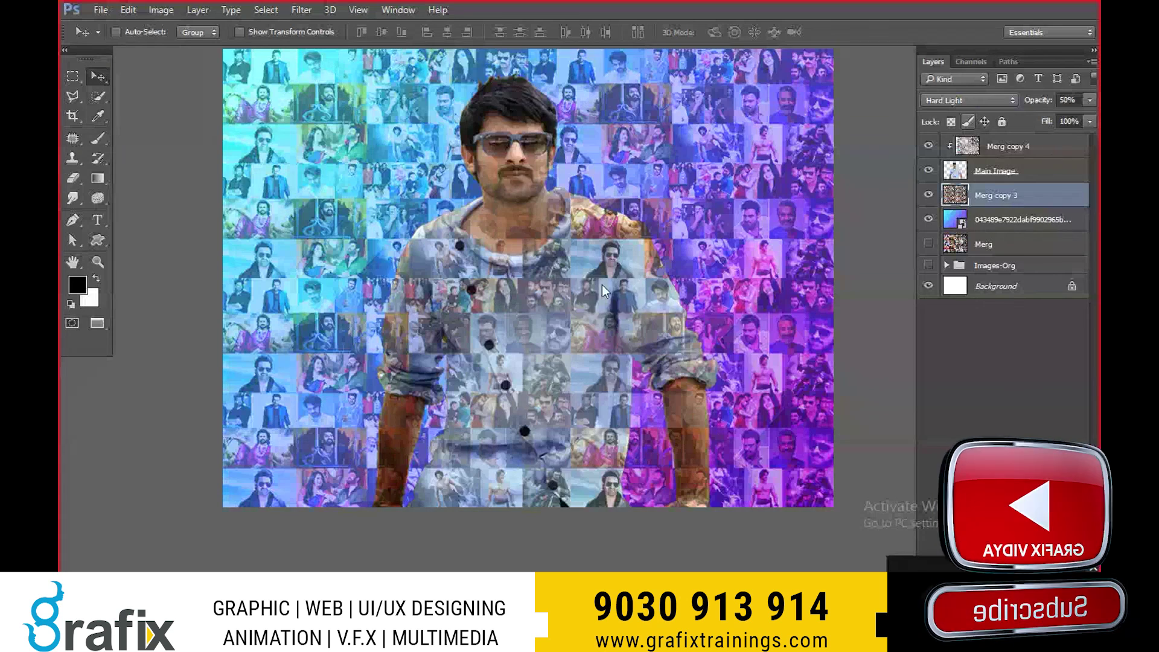
pyautogui.rightClick(602, 249)
pyautogui.click(620, 265)
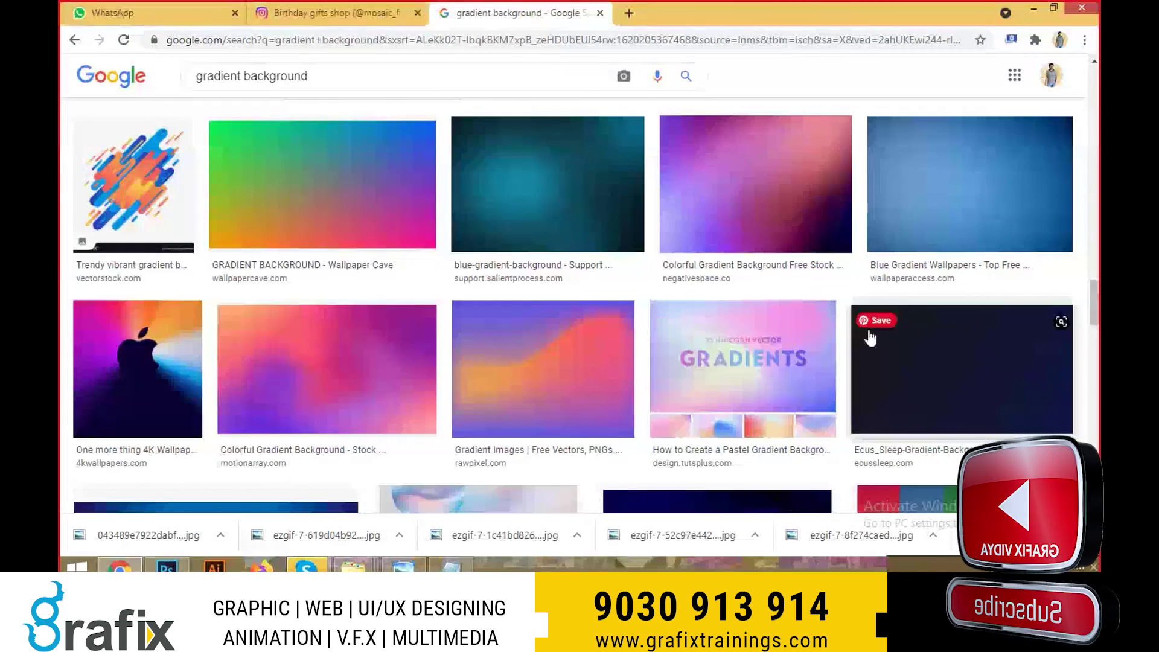
# - Find the Wallpaper abstraction gradient in Google Images and open it full size in a new tab
pyautogui.scroll(-2, 838, 353)
pyautogui.scroll(-6, 838, 353)
pyautogui.scroll(-3, 773, 335)
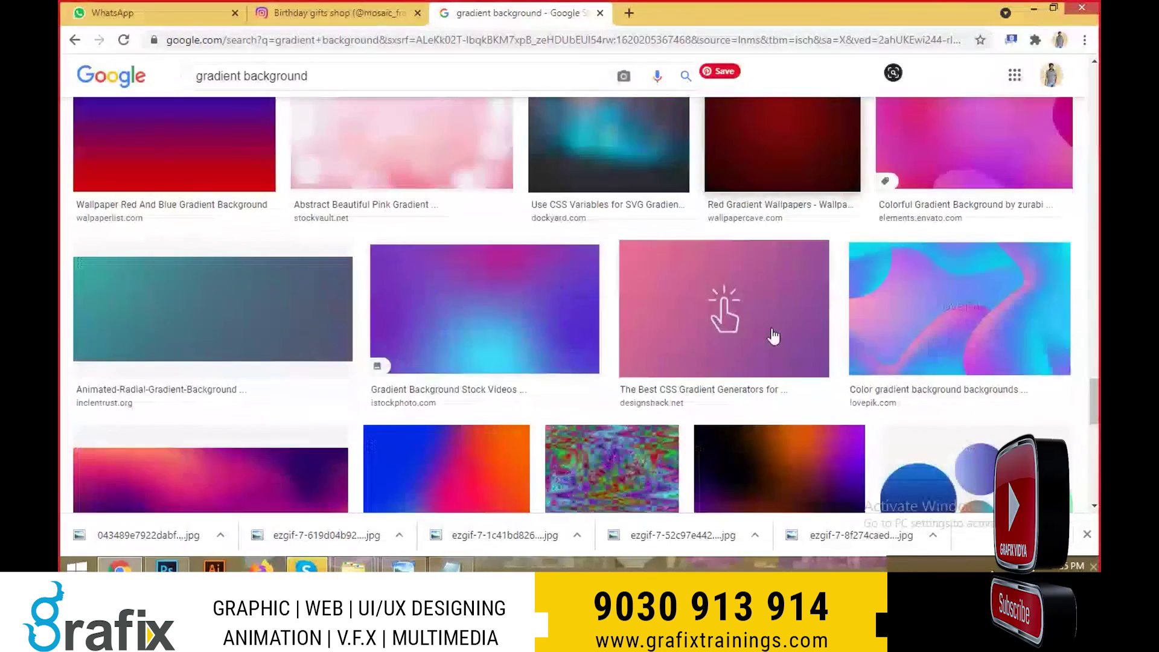
pyautogui.scroll(-4, 772, 337)
pyautogui.scroll(-4, 780, 344)
pyautogui.scroll(-5, 780, 343)
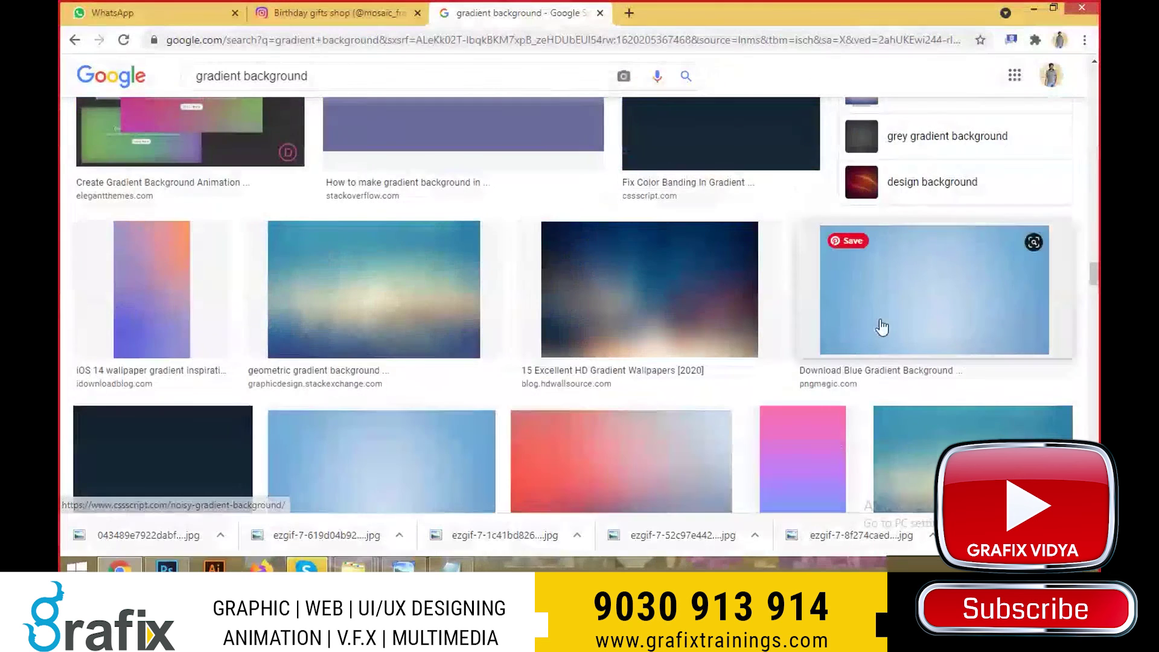
pyautogui.scroll(-5, 724, 331)
pyautogui.scroll(-5, 519, 335)
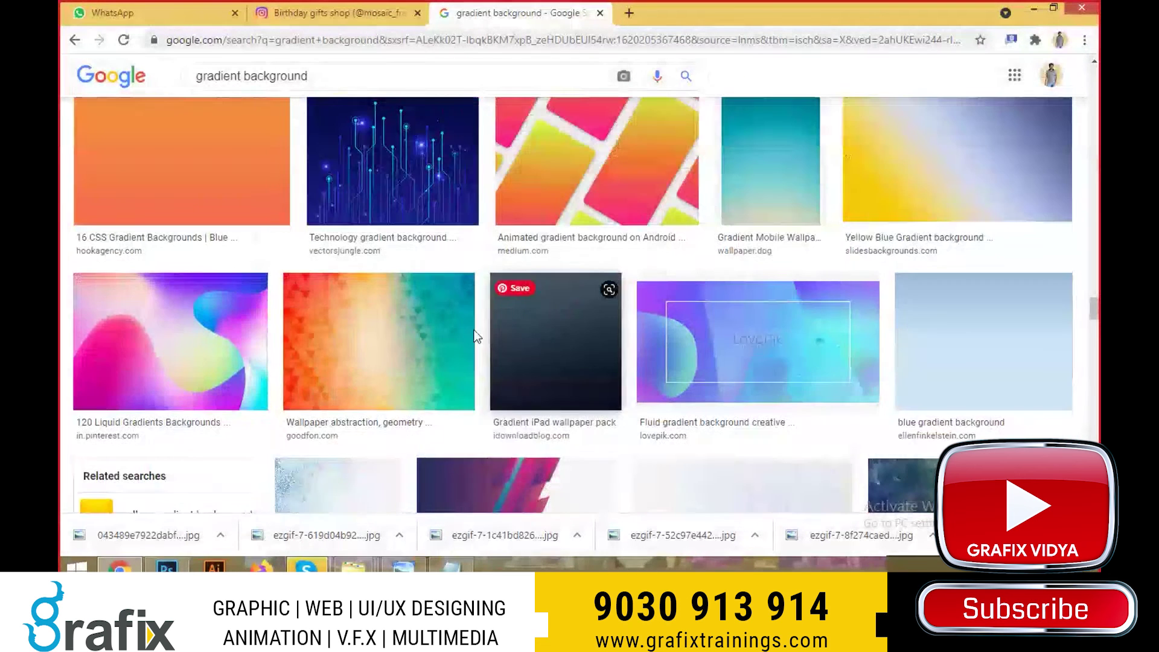
pyautogui.click(402, 320)
pyautogui.rightClick(969, 194)
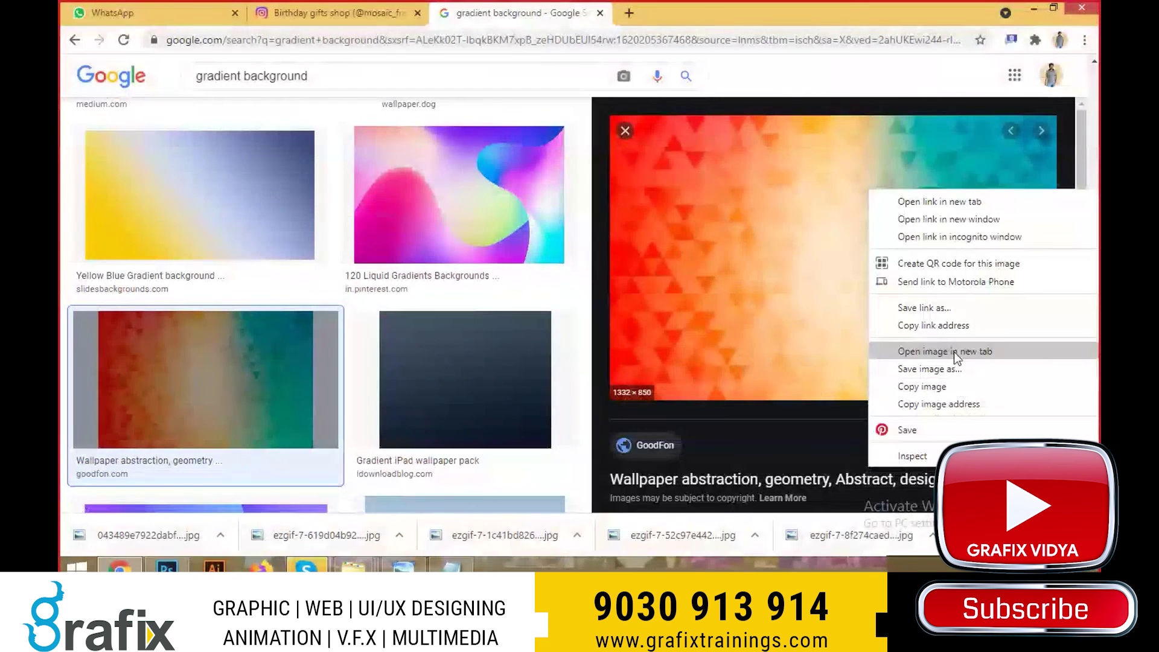
pyautogui.click(752, 194)
pyautogui.rightClick(751, 187)
pyautogui.click(841, 348)
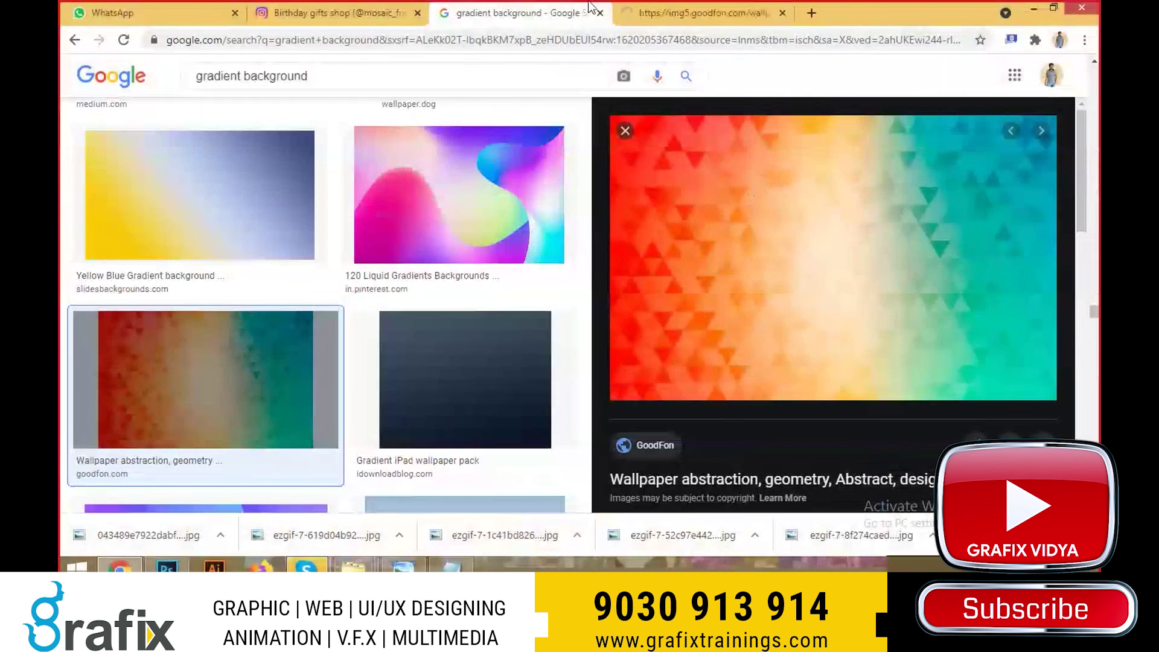
# - Save the full-size red-to-teal triangle gradient to the Desktop as a JPEG and select the file
pyautogui.click(699, 12)
pyautogui.click(668, 266)
pyautogui.hotkey('ctrl', 's')
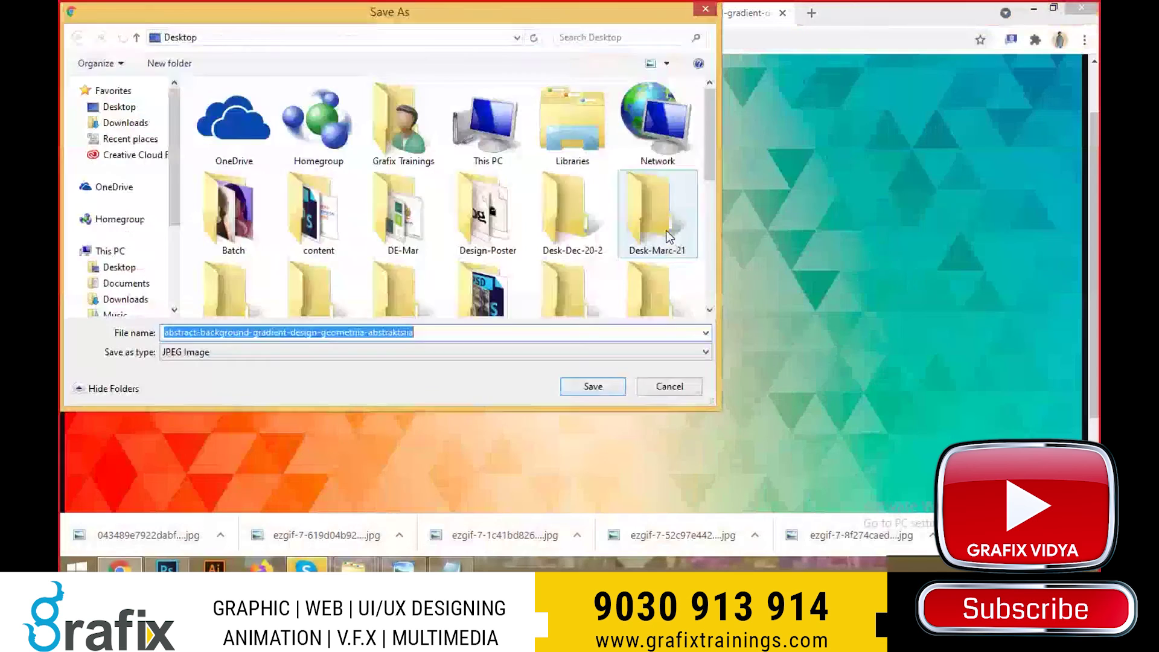
pyautogui.press('Return')
pyautogui.hotkey('ctrl', 'w')
pyautogui.press('super+d')
pyautogui.click(315, 437)
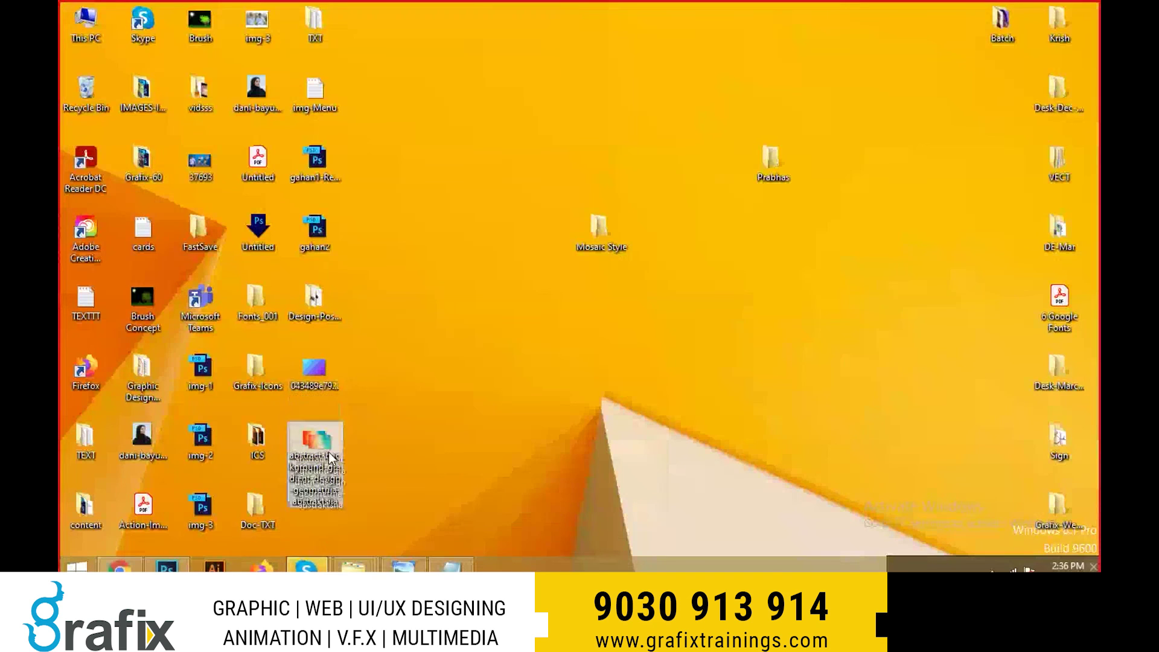
# - Place the gradient file into the mosaic document, stretched to cover the whole canvas
pyautogui.click(166, 566)
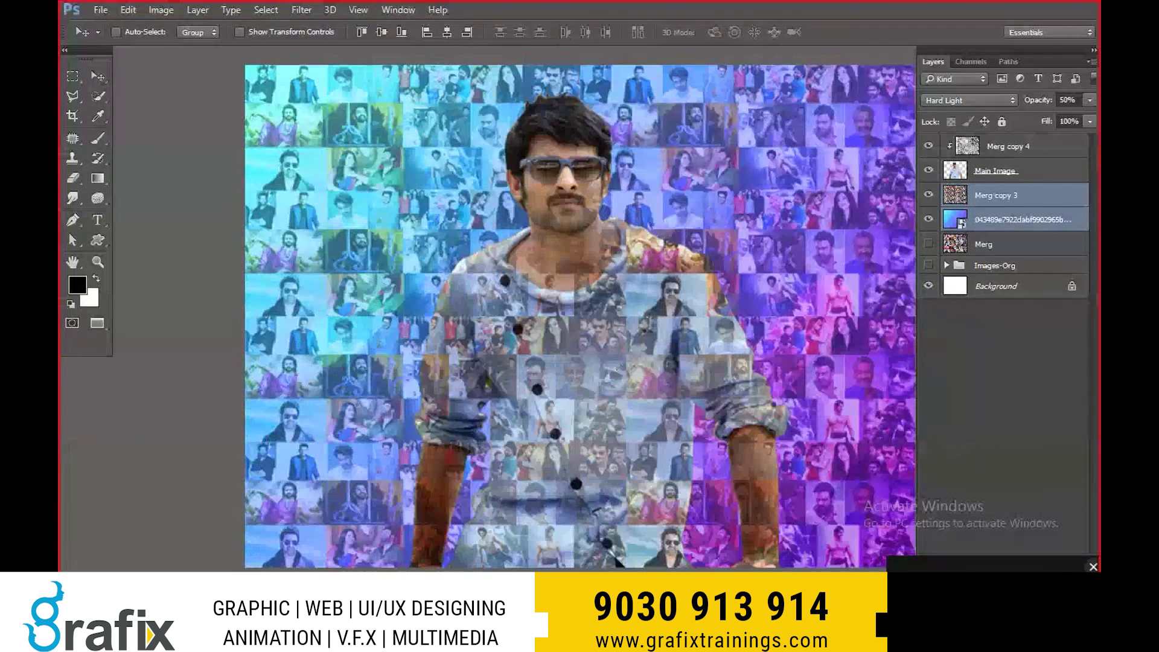
pyautogui.moveTo(613, 363); pyautogui.dragTo(613, 361)
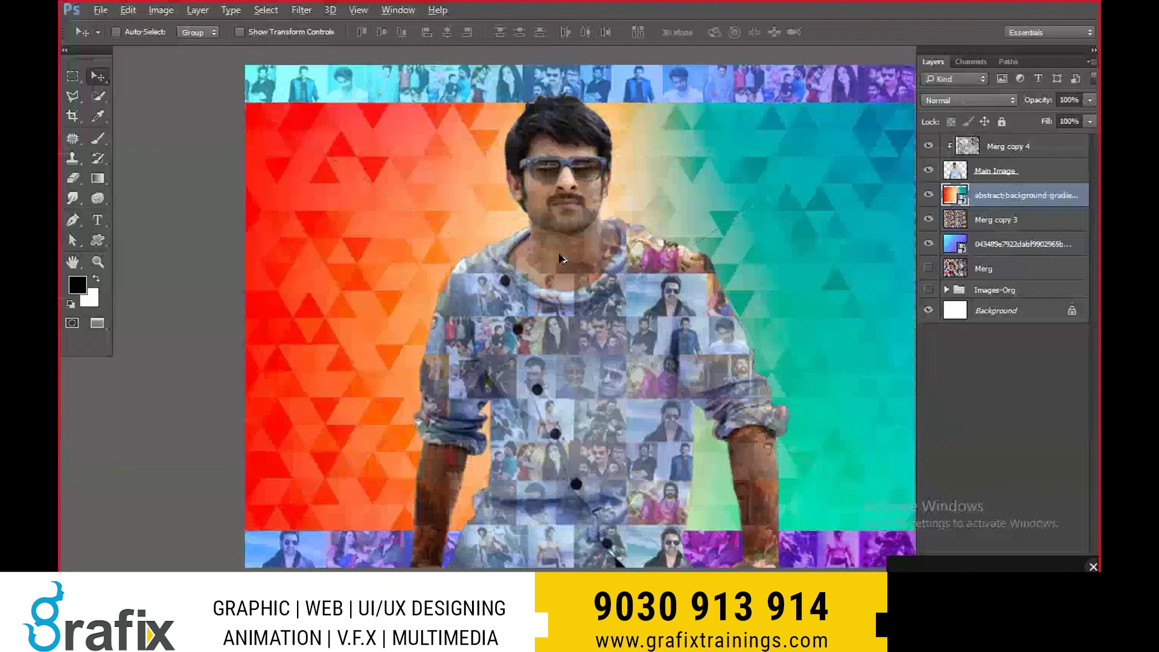
pyautogui.hotkey('ctrl', '-')
pyautogui.moveTo(573, 140); pyautogui.dragTo(589, 111)
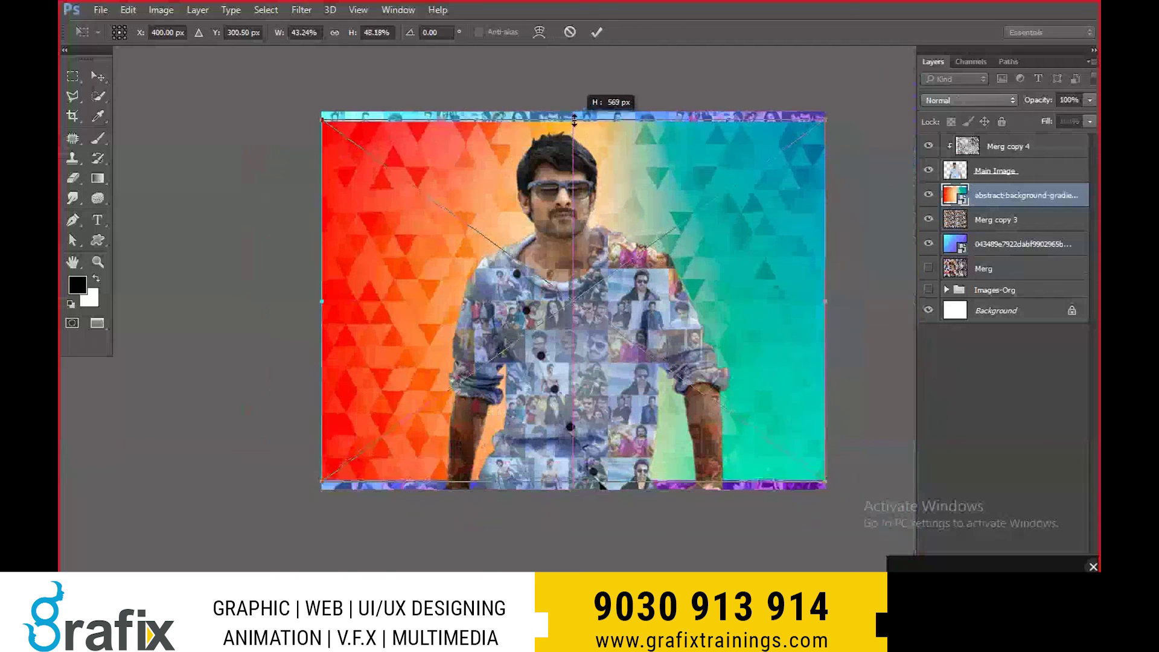
pyautogui.press('Return')
# - Set the gradient layer to Hard Light and move it below Merg copy 3
pyautogui.click(1008, 101)
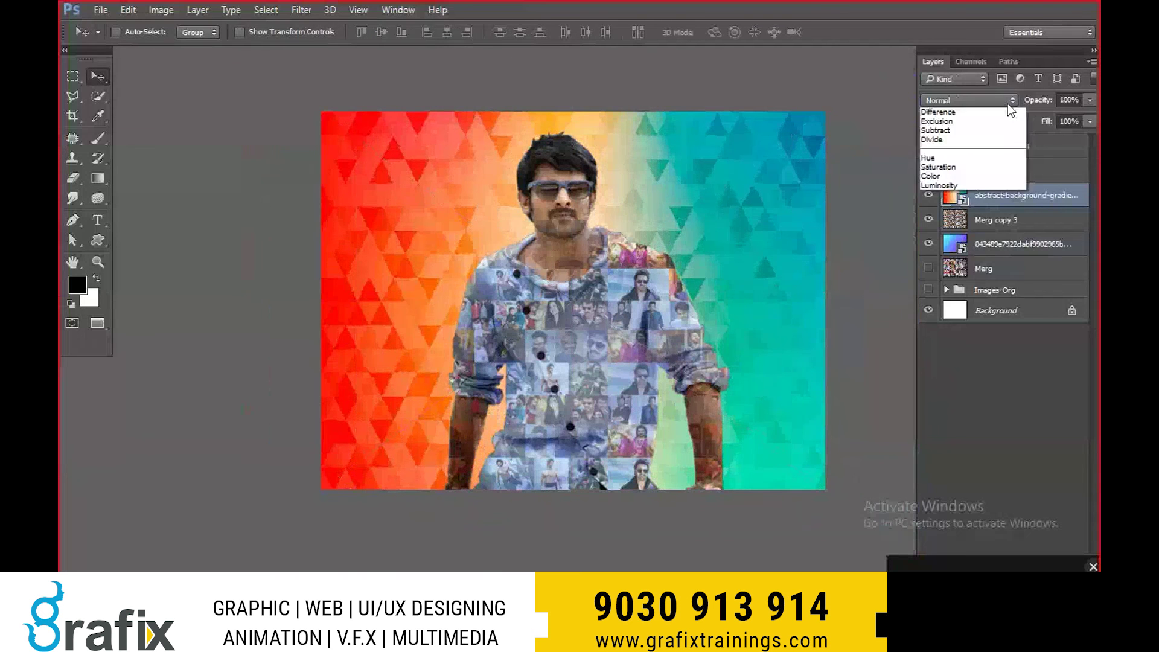
pyautogui.click(1007, 100)
pyautogui.click(993, 140)
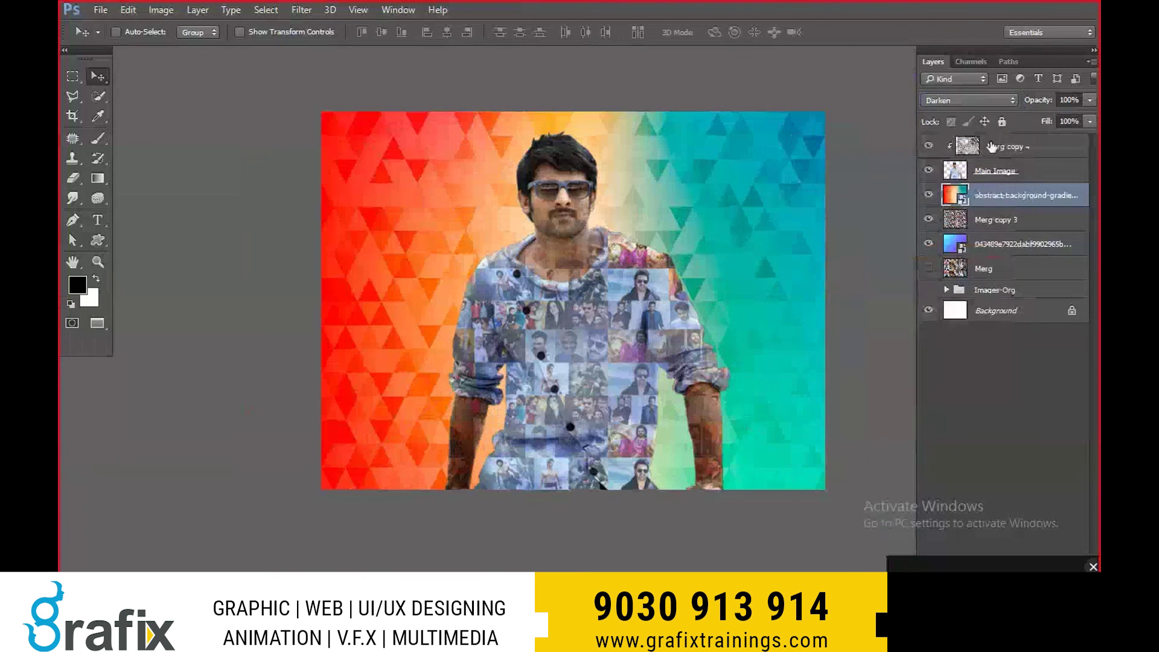
pyautogui.press('Down')
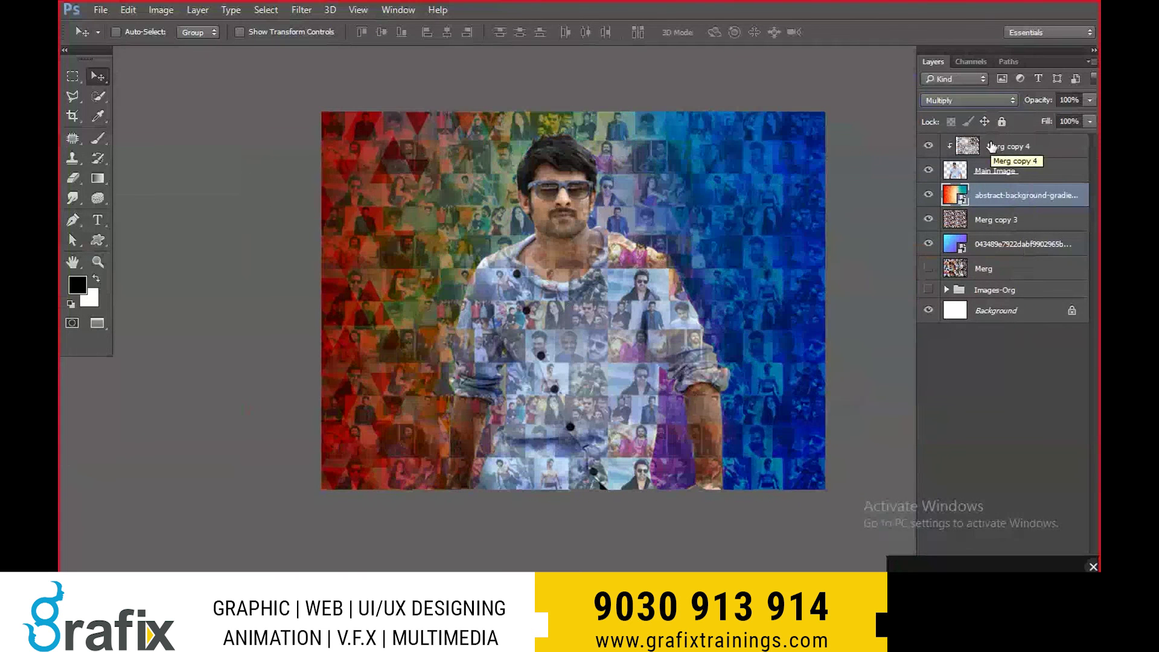
pyautogui.press('Down')
pyautogui.press('Down')
pyautogui.press('Down')
pyautogui.press('Down')
pyautogui.press('Down')
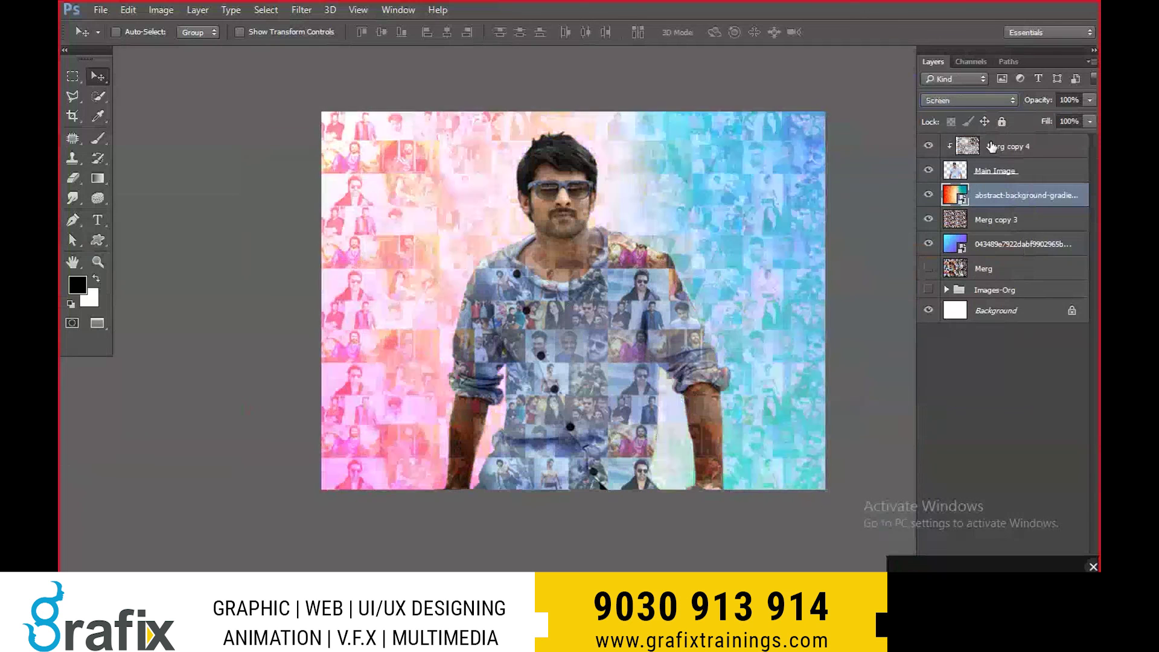
pyautogui.press('Down')
pyautogui.press('Down')
pyautogui.press('Down')
pyautogui.press('Down')
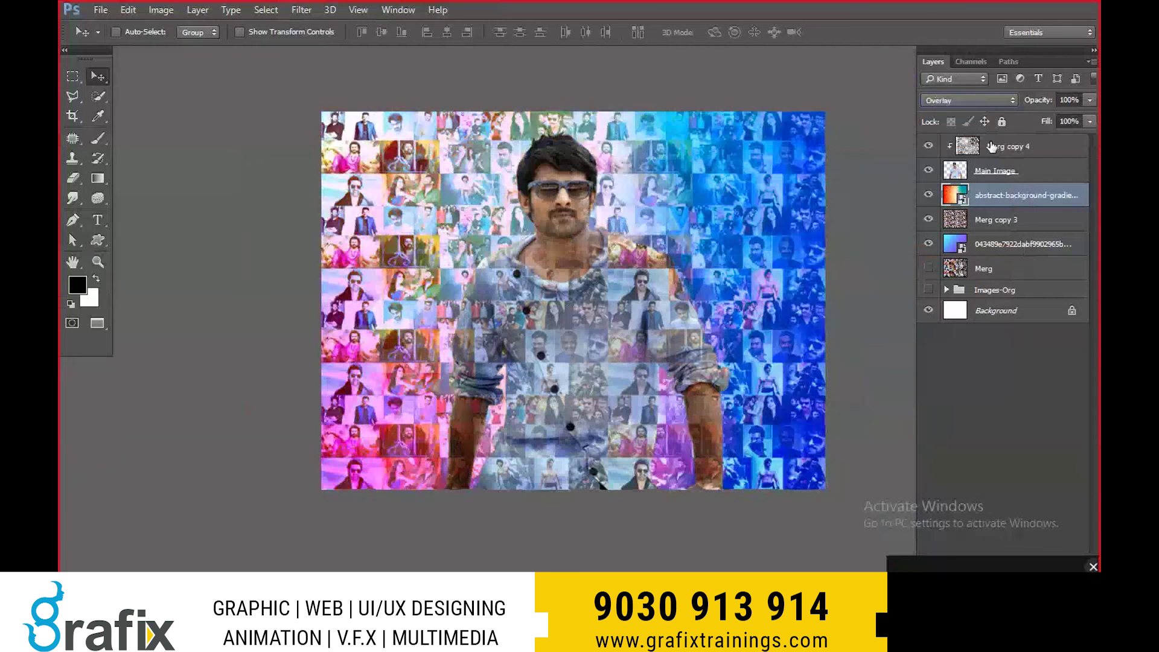
pyautogui.press('Down')
pyautogui.press('Down')
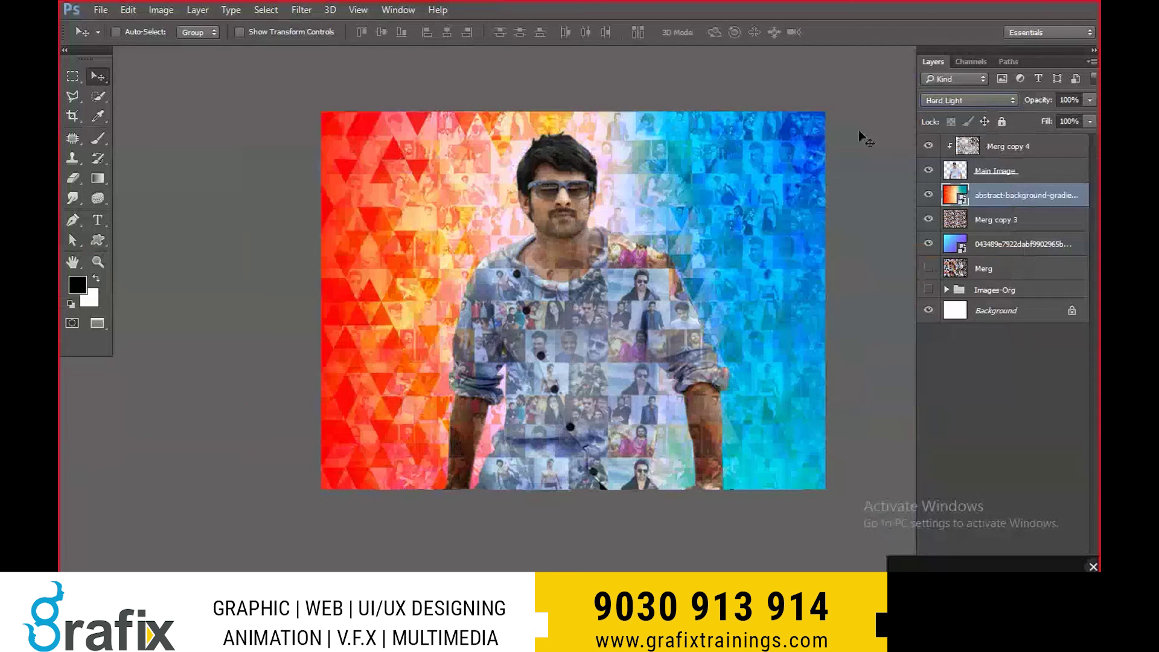
pyautogui.scroll(1, 863, 181)
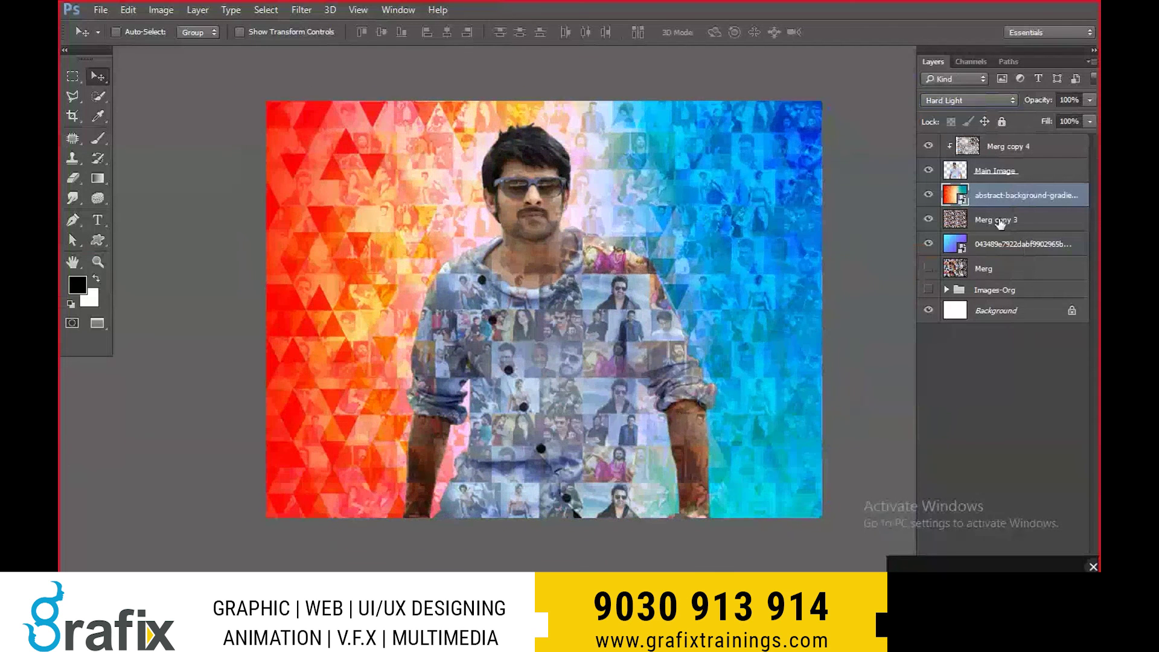
pyautogui.moveTo(1000, 224); pyautogui.dragTo(1009, 236)
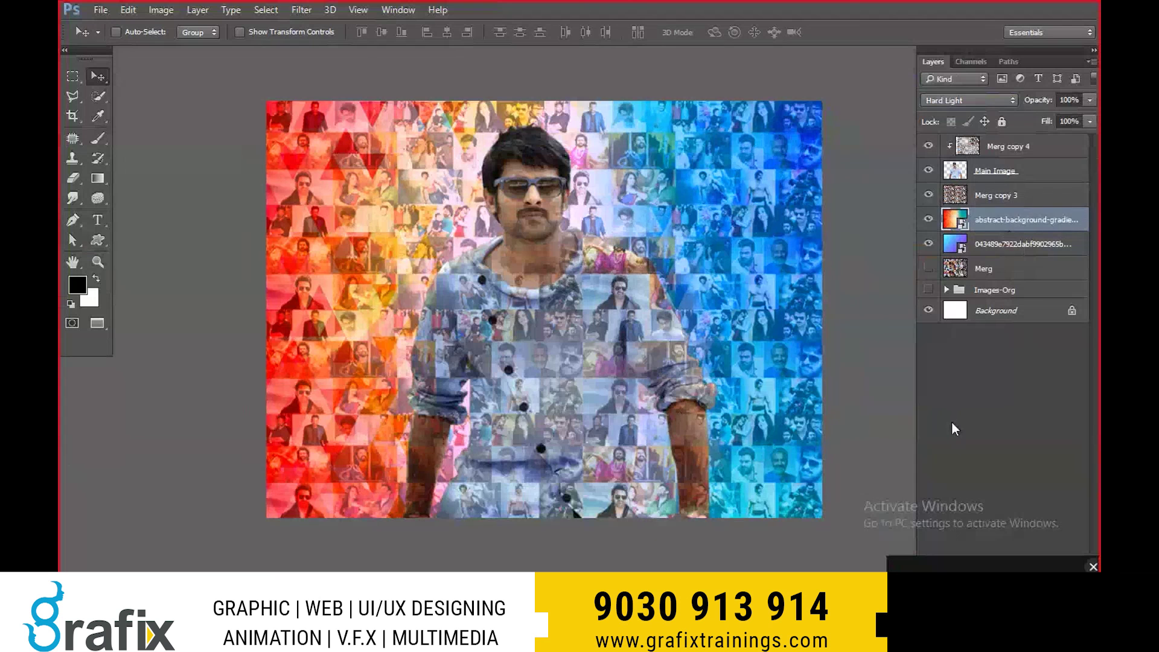
# - Zoom in and erase the mosaic off the man's chest, neck and arm on Merg copy 4
pyautogui.press('e')
pyautogui.rightClick(634, 228)
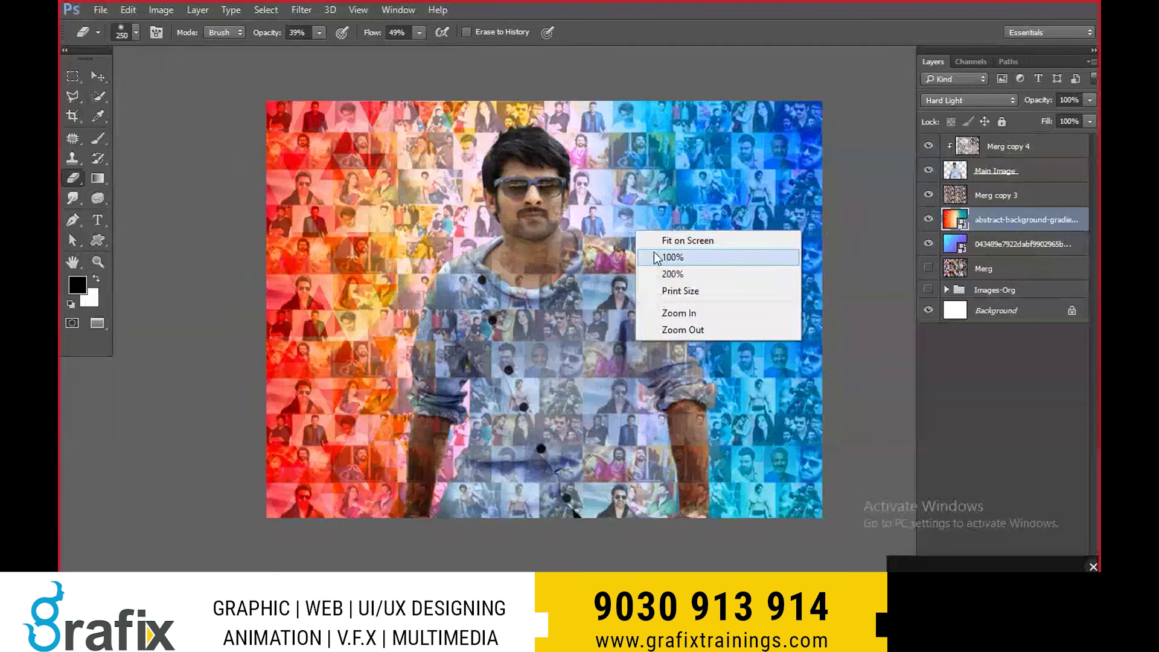
pyautogui.click(652, 256)
pyautogui.click(988, 173)
pyautogui.click(1010, 149)
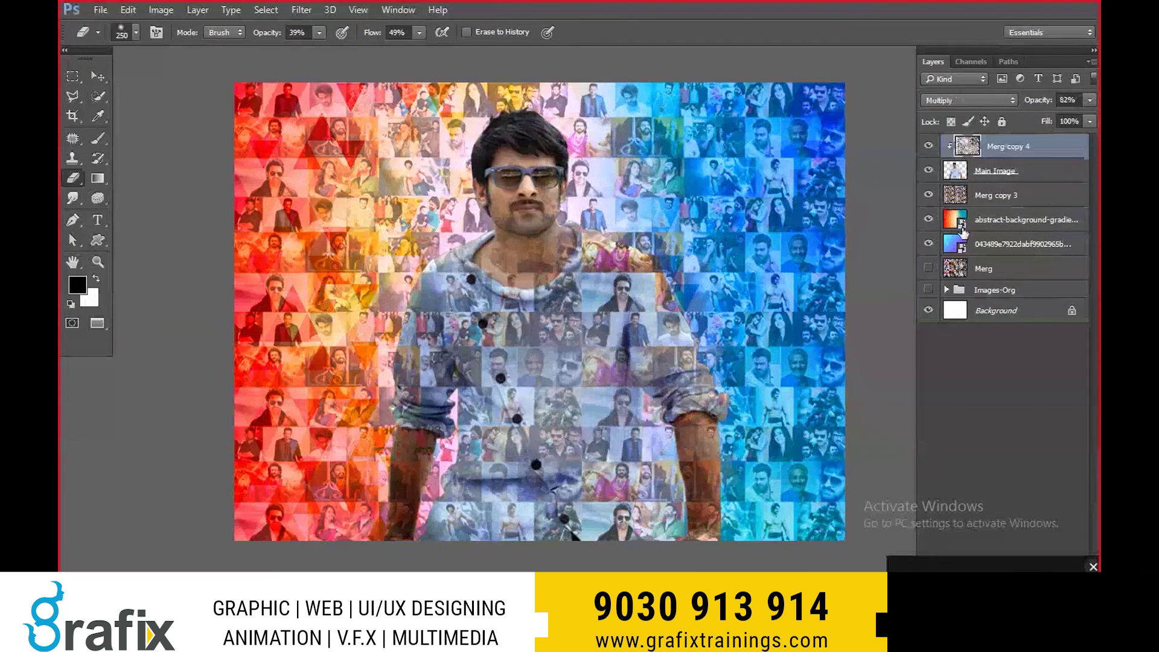
pyautogui.click(928, 146)
pyautogui.moveTo(434, 295); pyautogui.dragTo(423, 432)
pyautogui.moveTo(422, 362); pyautogui.dragTo(525, 362)
pyautogui.moveTo(417, 410)
pyautogui.mouseDown()
pyautogui.moveTo(406, 483)
pyautogui.moveTo(471, 453)
pyautogui.mouseUp()
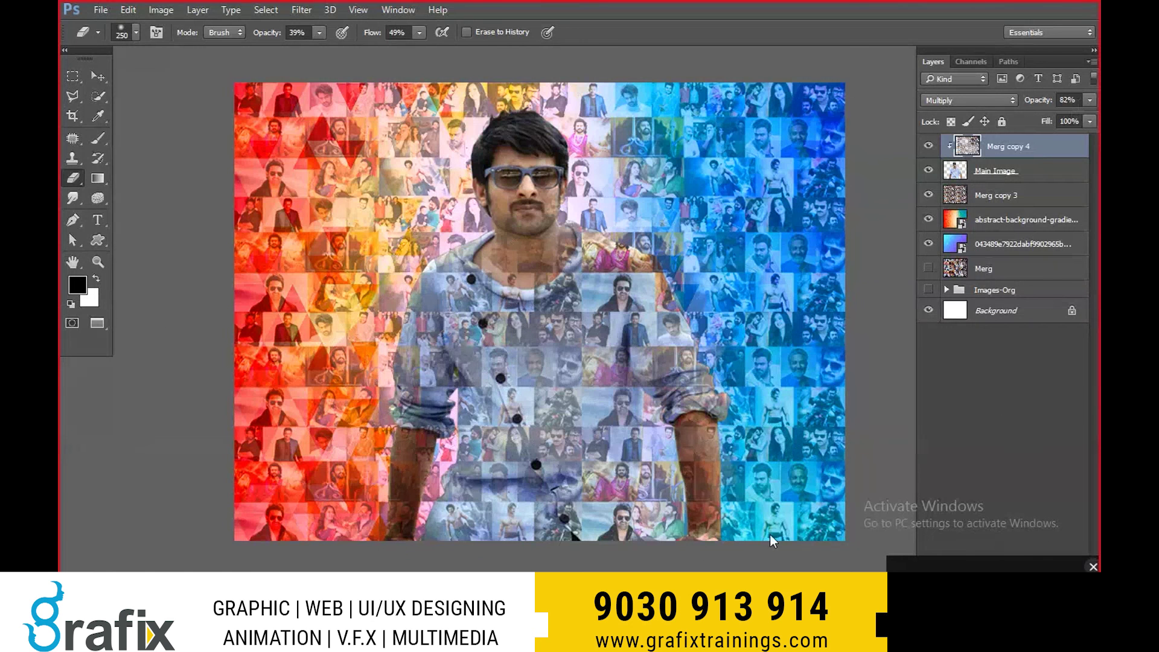
pyautogui.moveTo(598, 296)
pyautogui.mouseDown()
pyautogui.moveTo(496, 287)
pyautogui.moveTo(574, 278)
pyautogui.mouseUp()
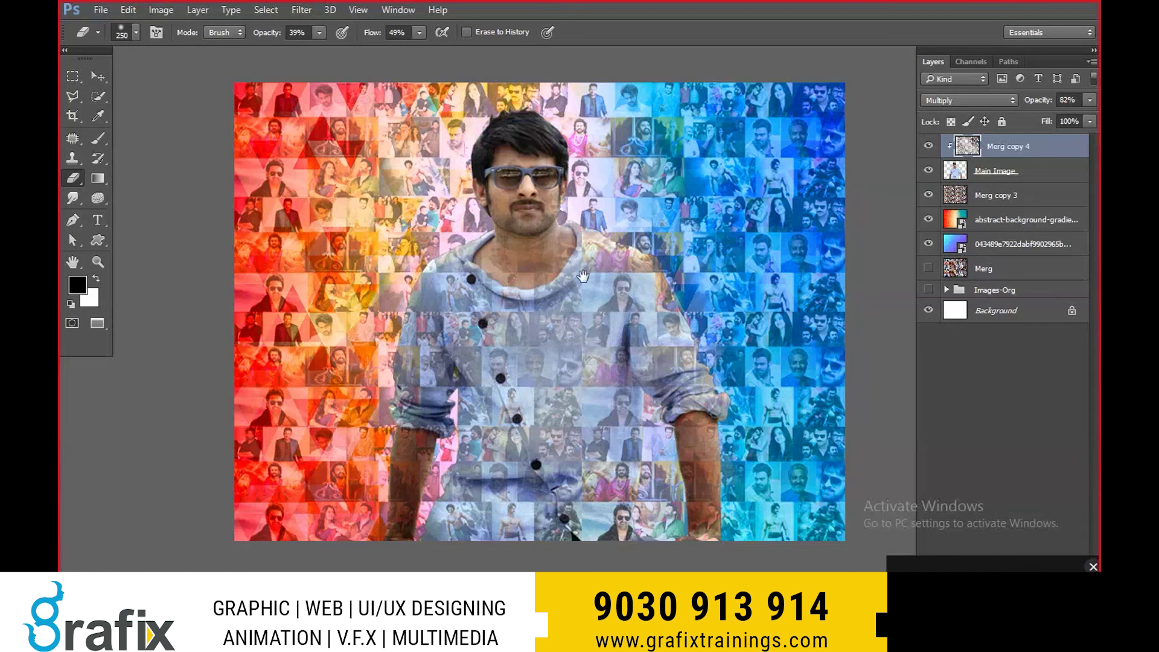
# - Set the rainbow gradient layer's opacity to 50% and fit the canvas in the window
pyautogui.scroll(-1, 582, 276)
pyautogui.click(1026, 220)
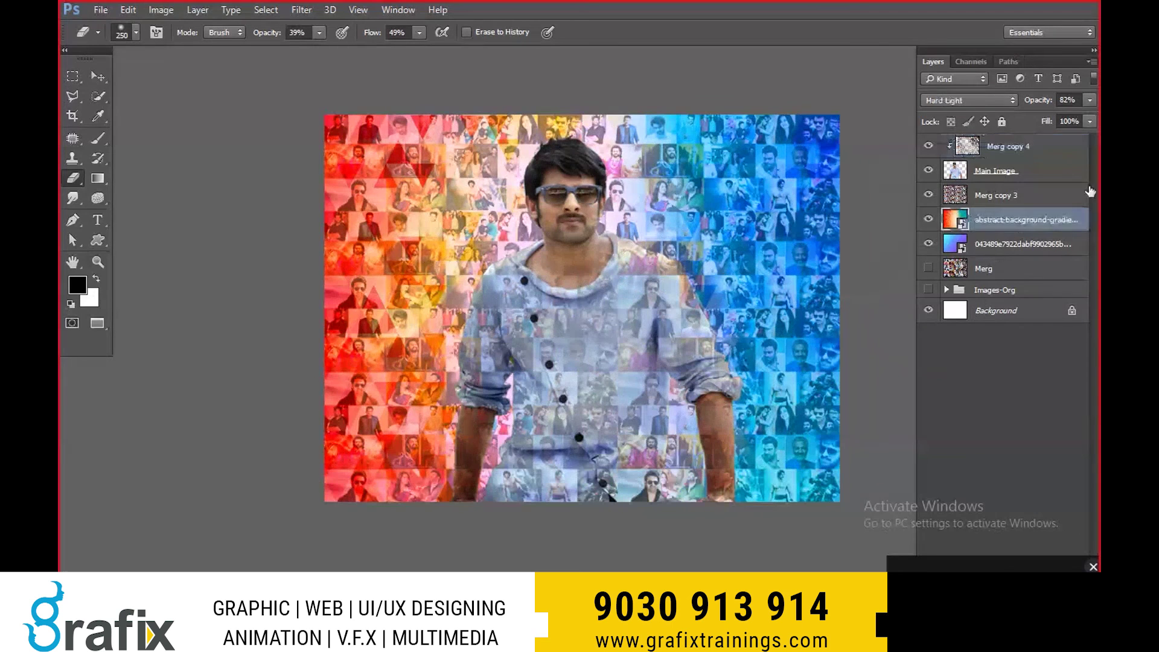
pyautogui.click(1066, 100)
pyautogui.write('50')
pyautogui.press('Return')
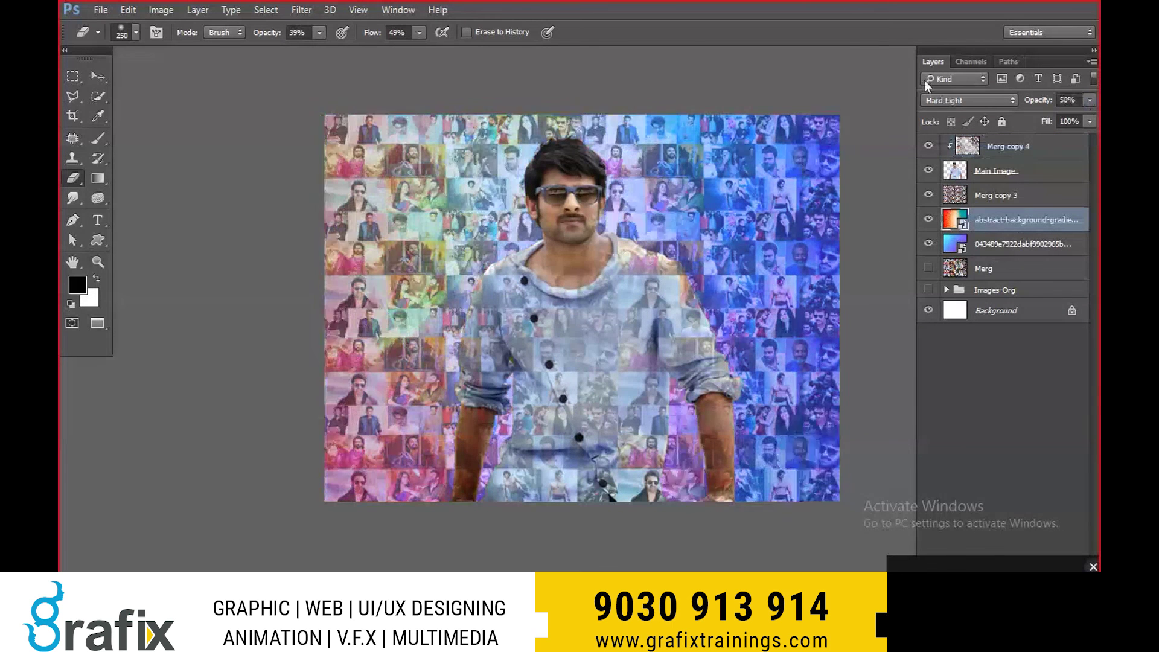
pyautogui.scroll(1, 506, 310)
pyautogui.rightClick(620, 295)
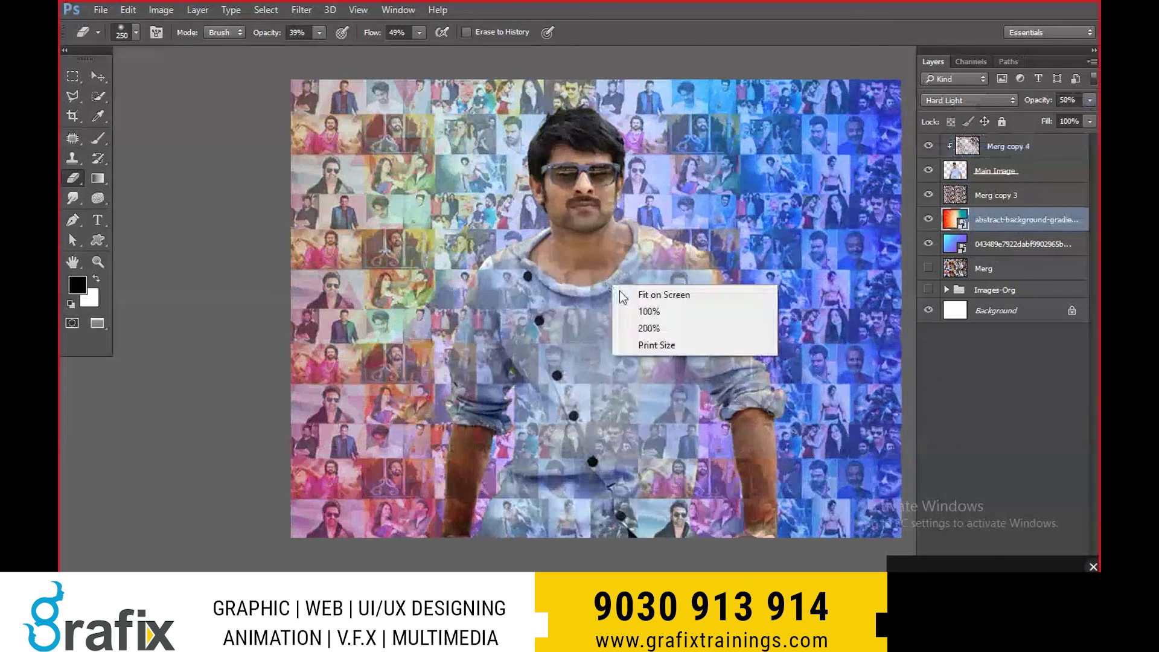
pyautogui.click(622, 295)
# - Save the collage as a Photoshop file named 'Mosaic style of Image'
pyautogui.hotkey('ctrl', 'shift', 's')
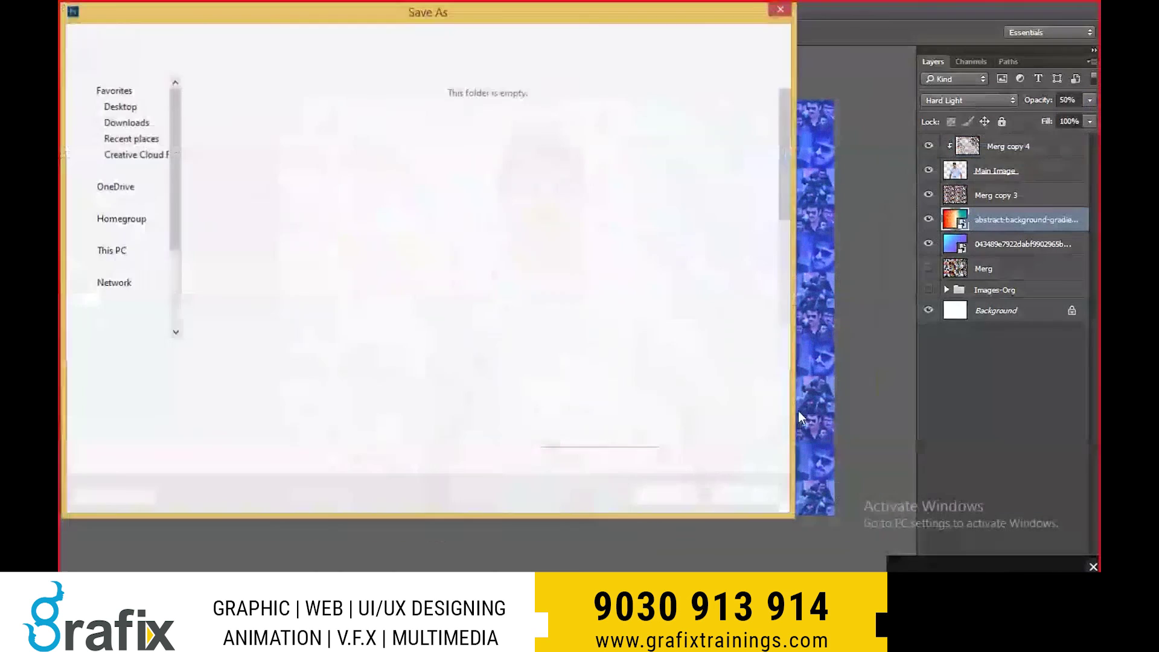
pyautogui.click(584, 374)
pyautogui.press('Escape')
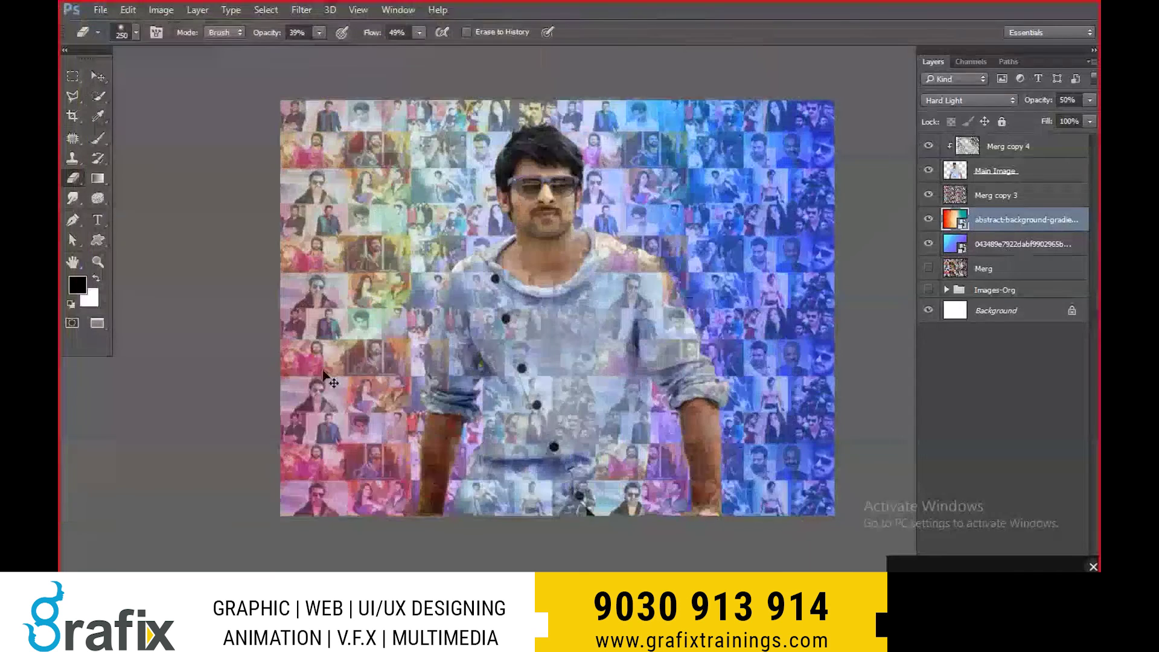
pyautogui.hotkey('ctrl', 'shift', 's')
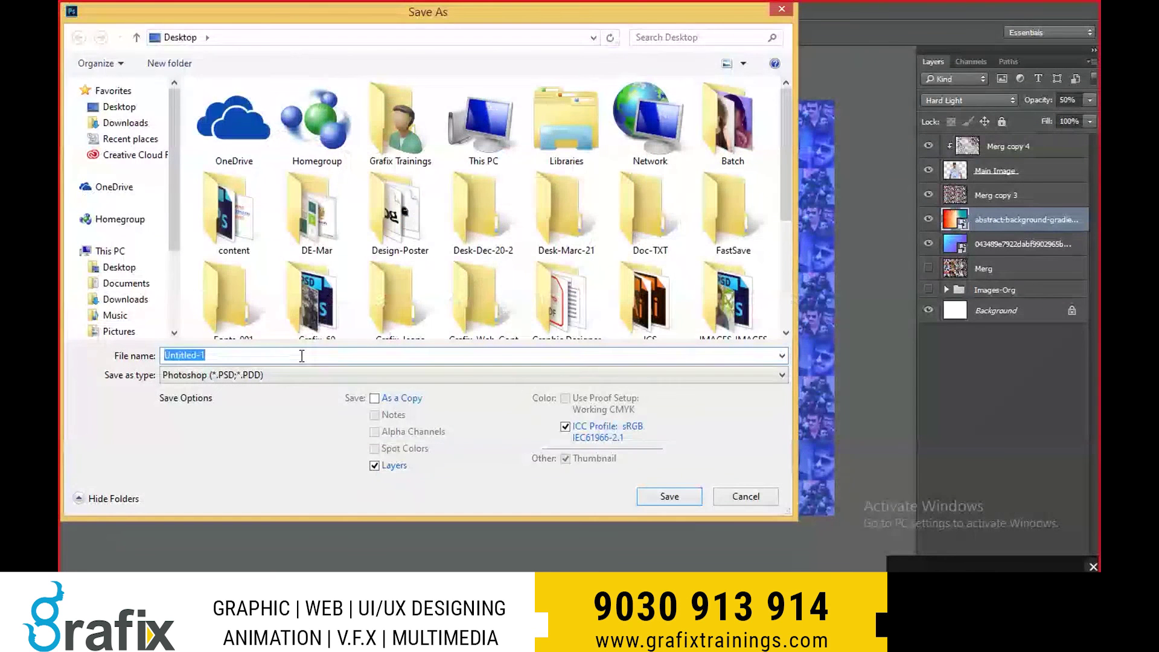
pyautogui.write('Mosaic s')
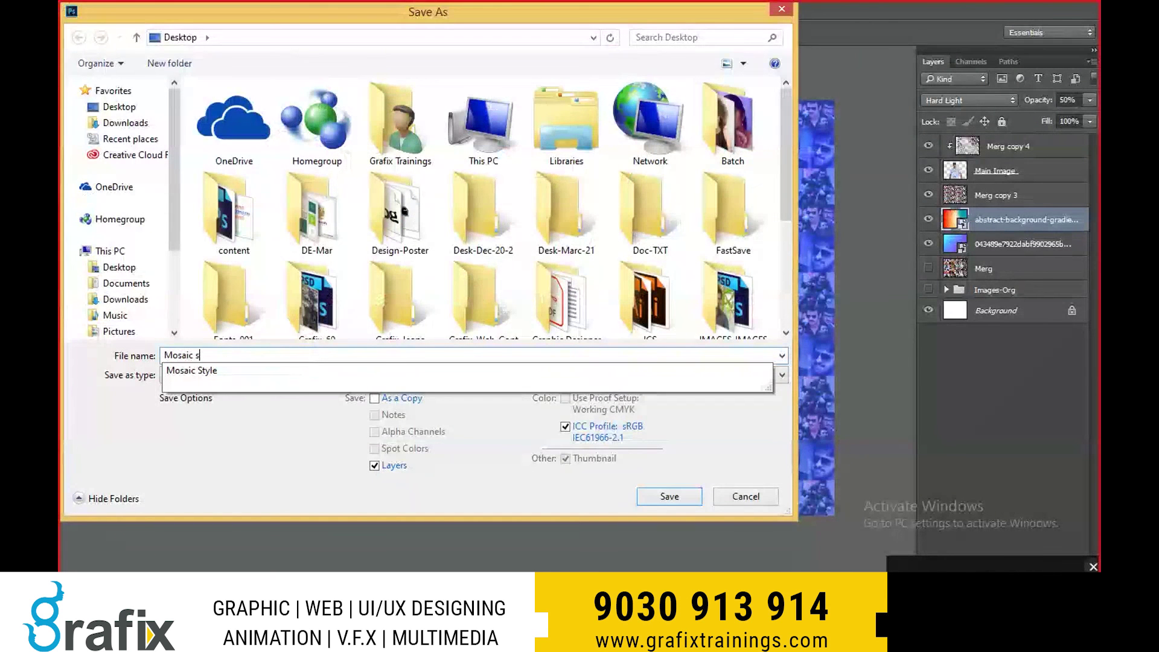
pyautogui.write('tyle of Image')
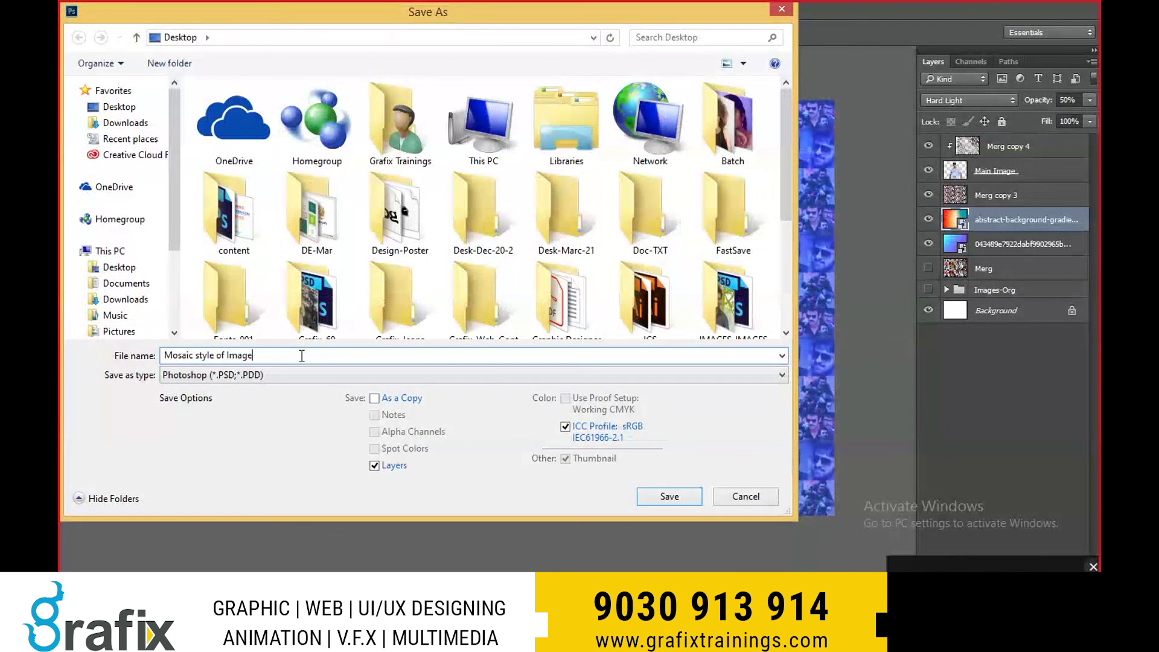
pyautogui.press('Return')
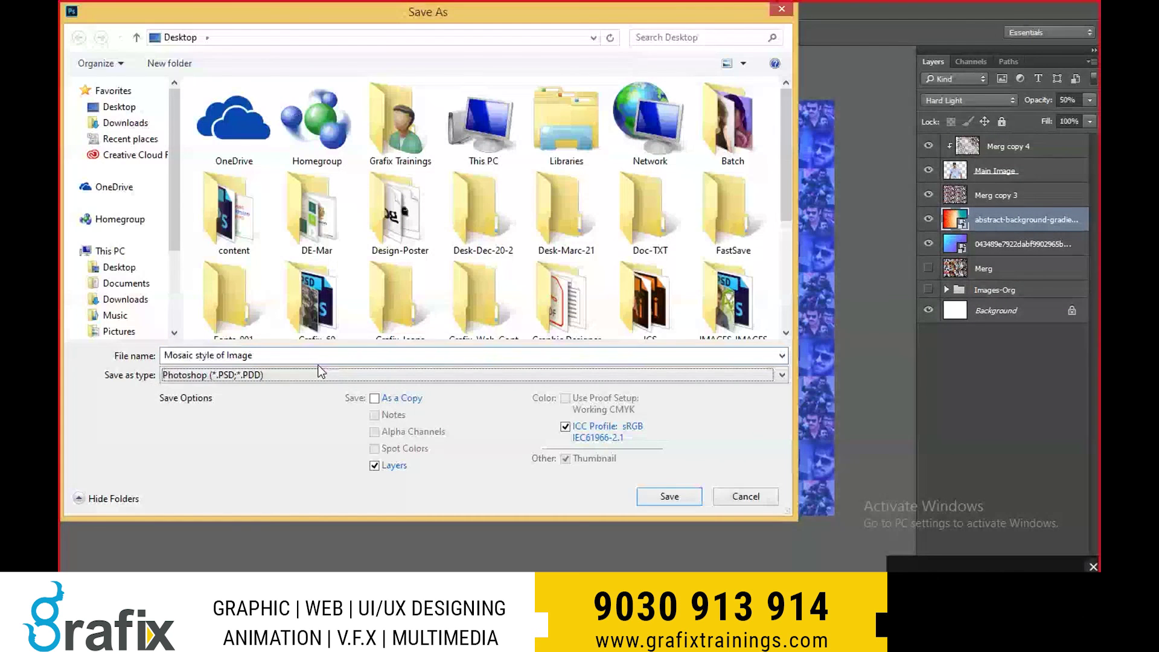
# - Save it as a JPEG with Quality 12 (Maximum)
pyautogui.press('j')
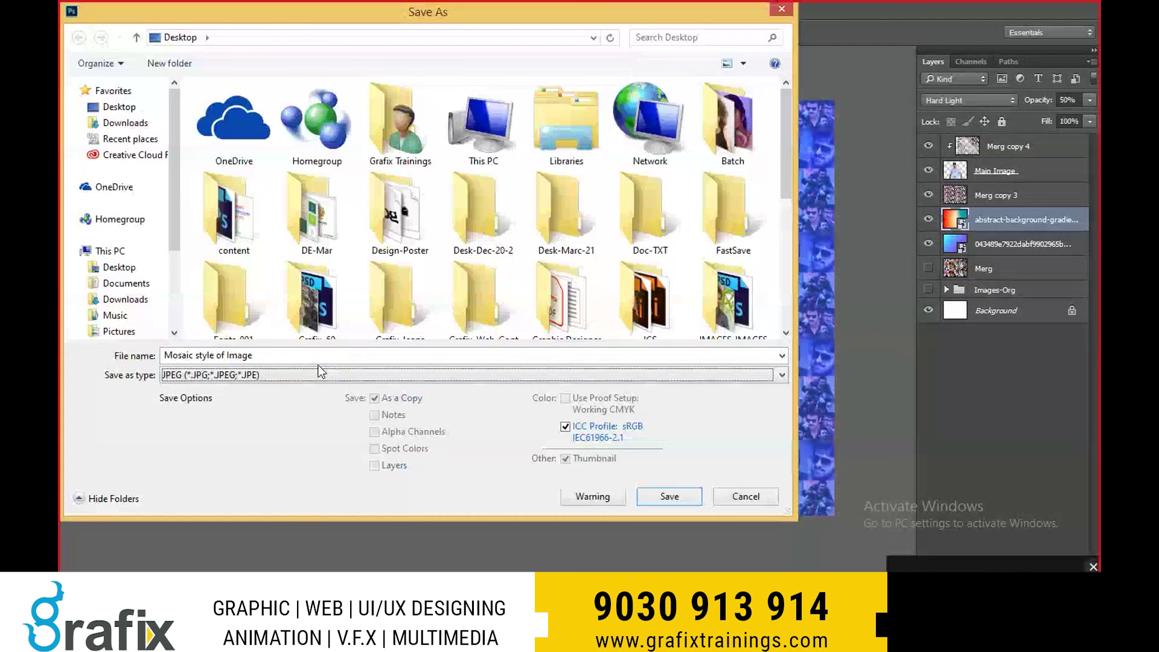
pyautogui.press('Return')
pyautogui.write('y12')
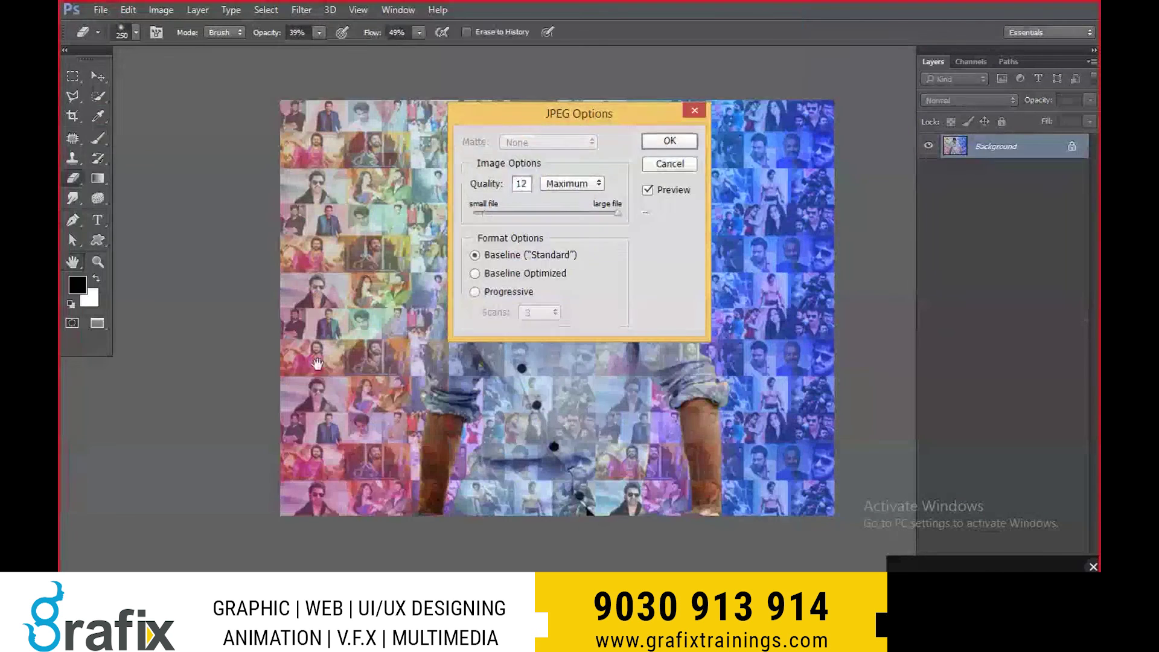
pyautogui.press('Return')
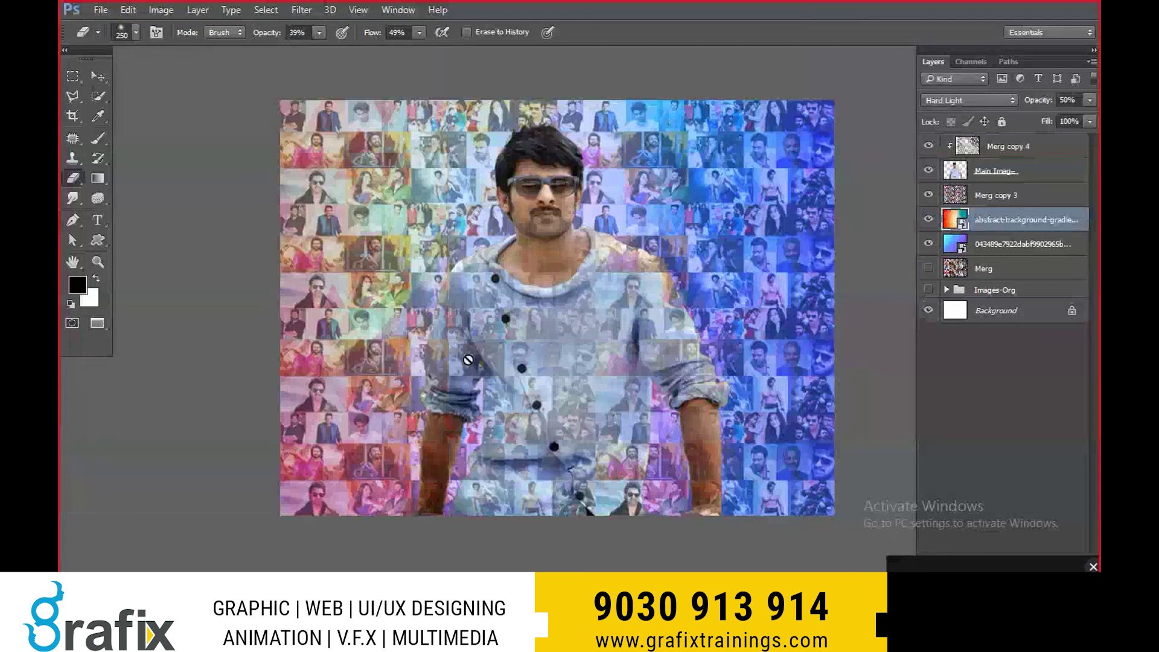
pyautogui.press('v')
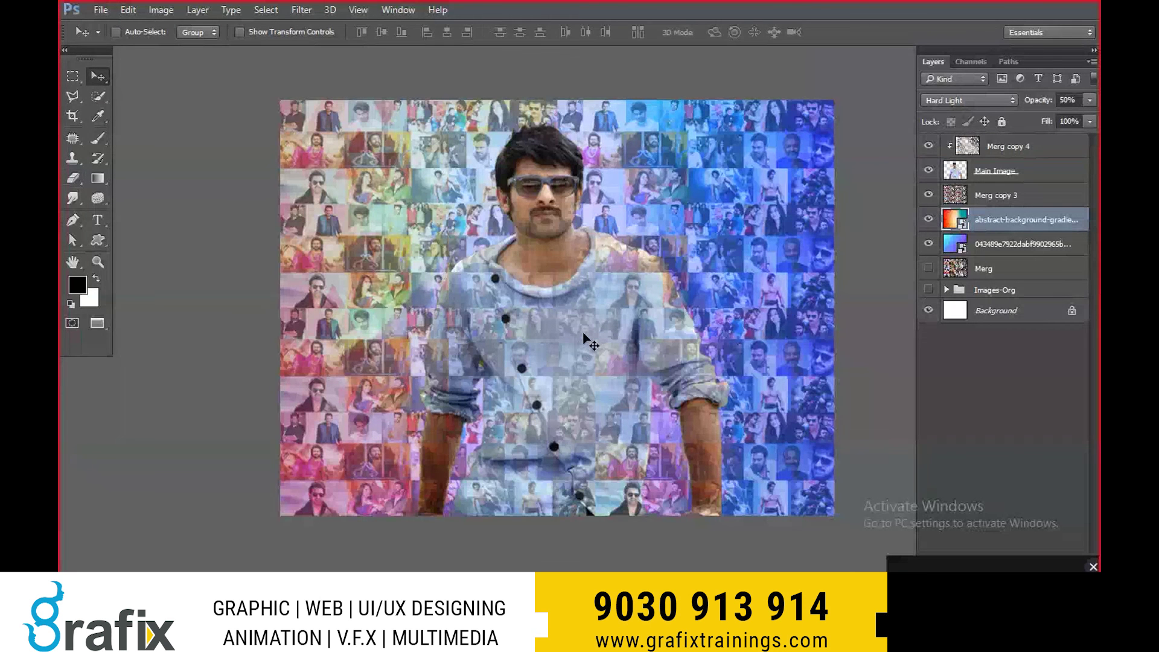
# - Select Merg copy 4, hide Merg copy 3 through Background, and show the white Background
pyautogui.press('Right')
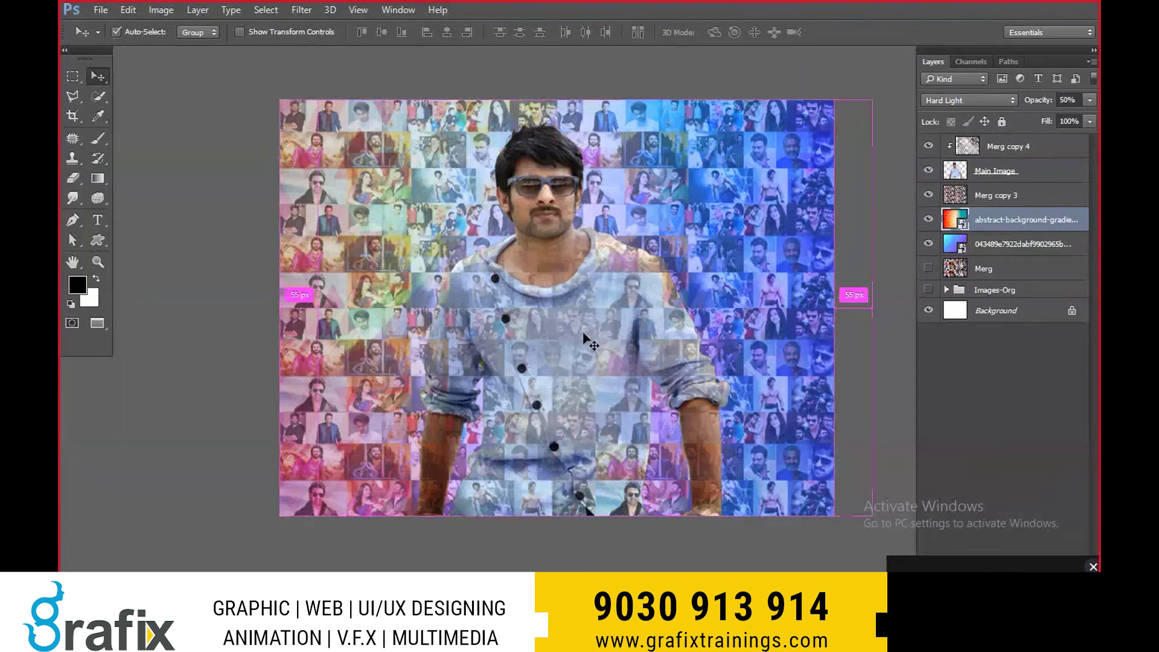
pyautogui.press('Right')
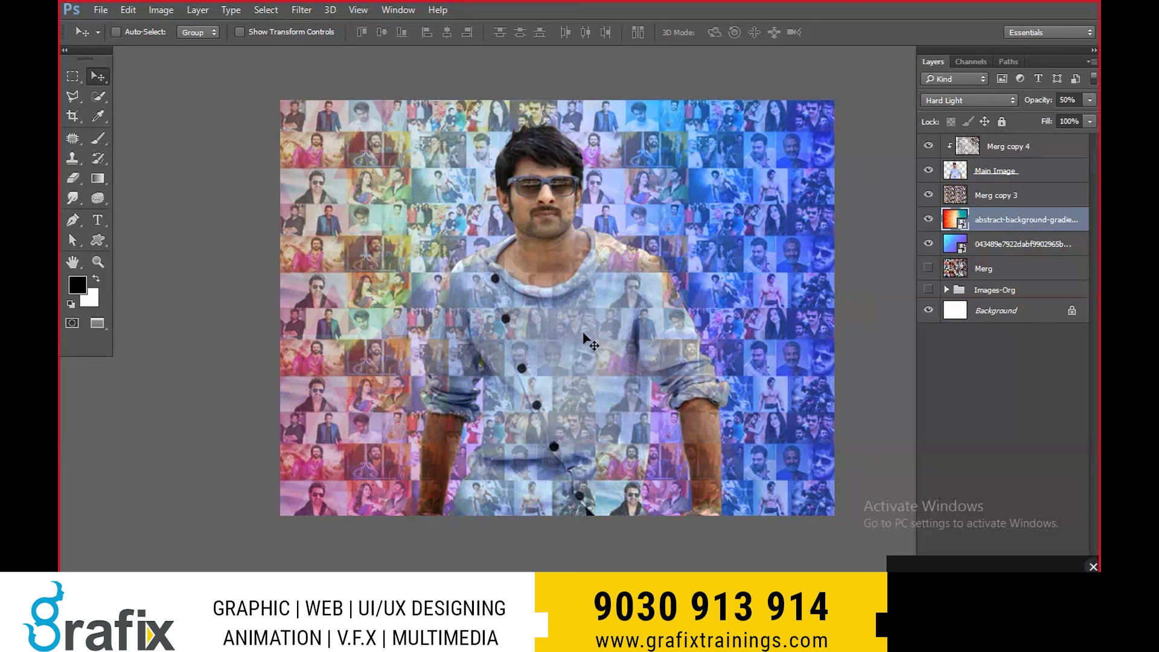
pyautogui.click(947, 149)
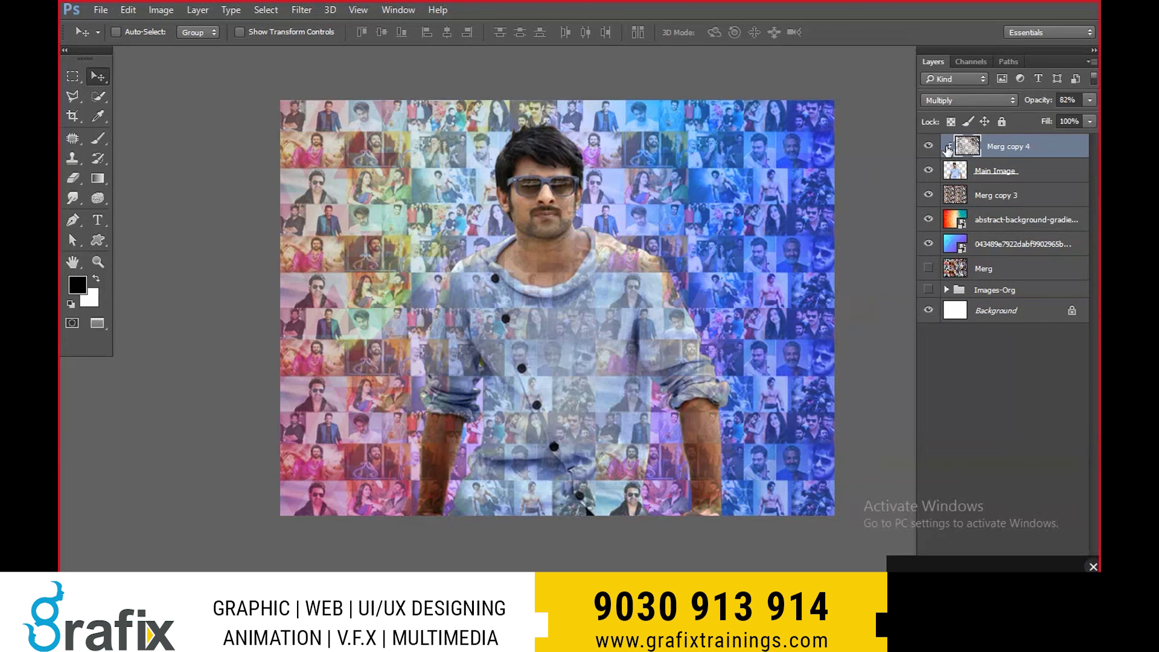
pyautogui.hotkey('ctrl', 'alt')
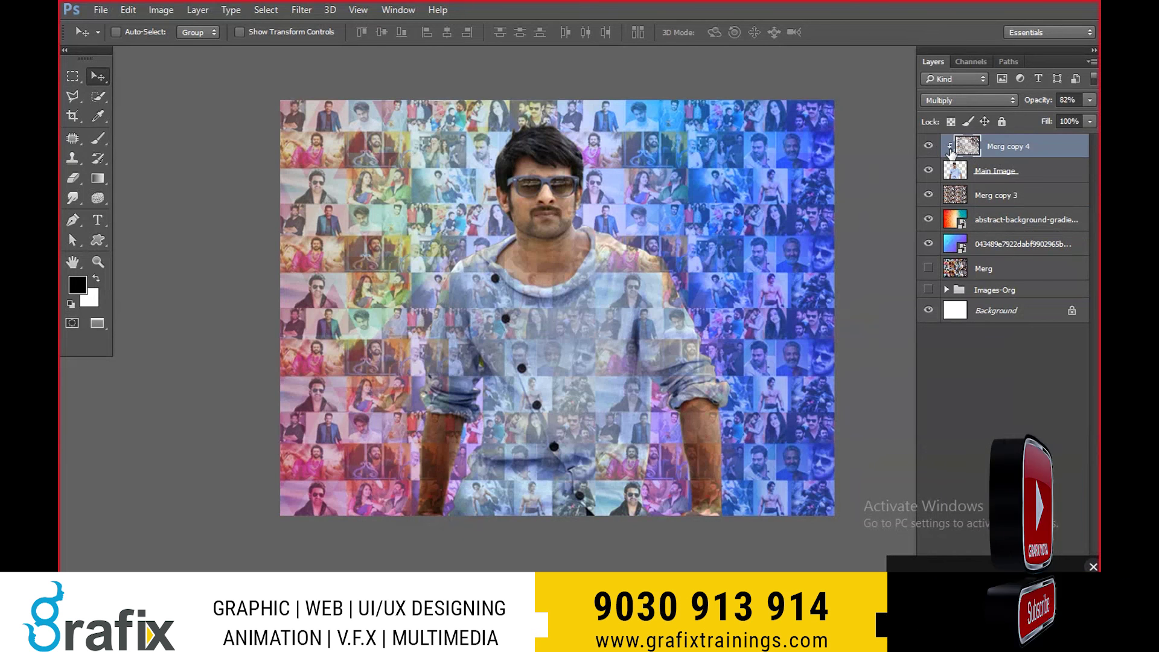
pyautogui.hotkey('ctrl', 'alt', 'z')
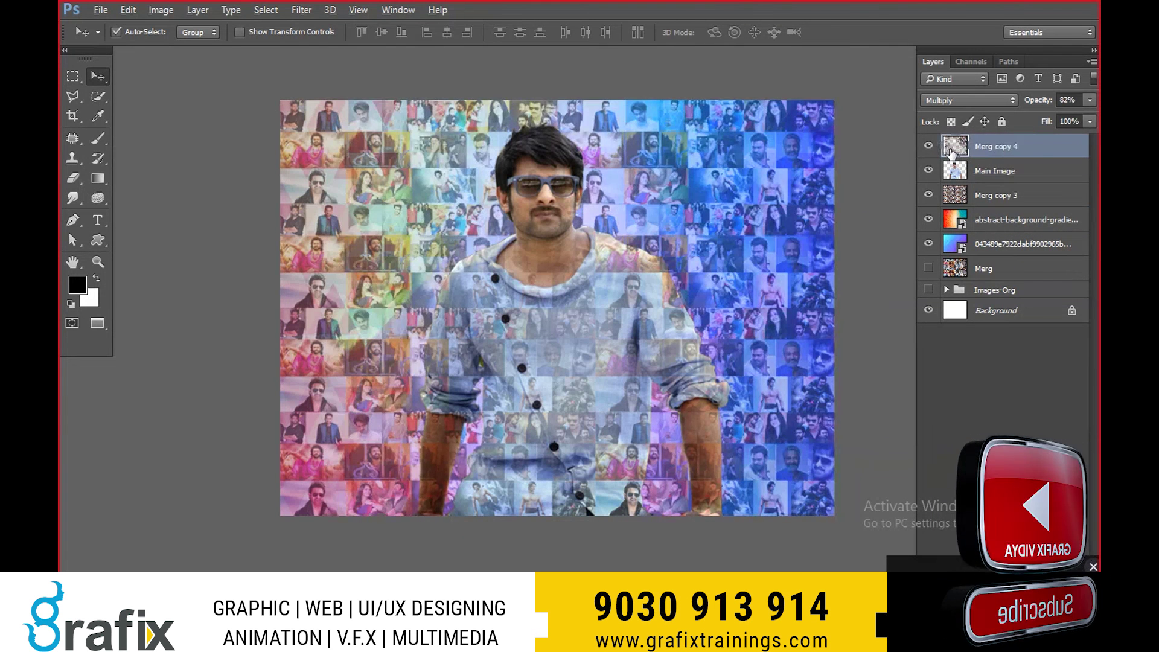
pyautogui.moveTo(928, 194); pyautogui.dragTo(928, 310)
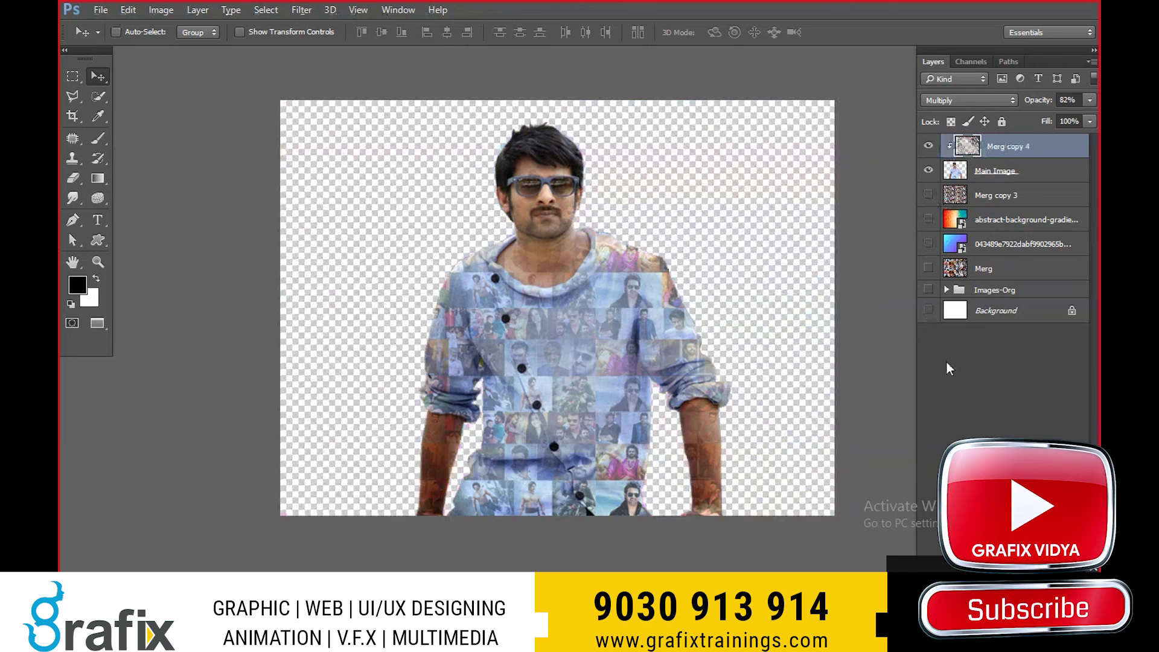
pyautogui.click(928, 310)
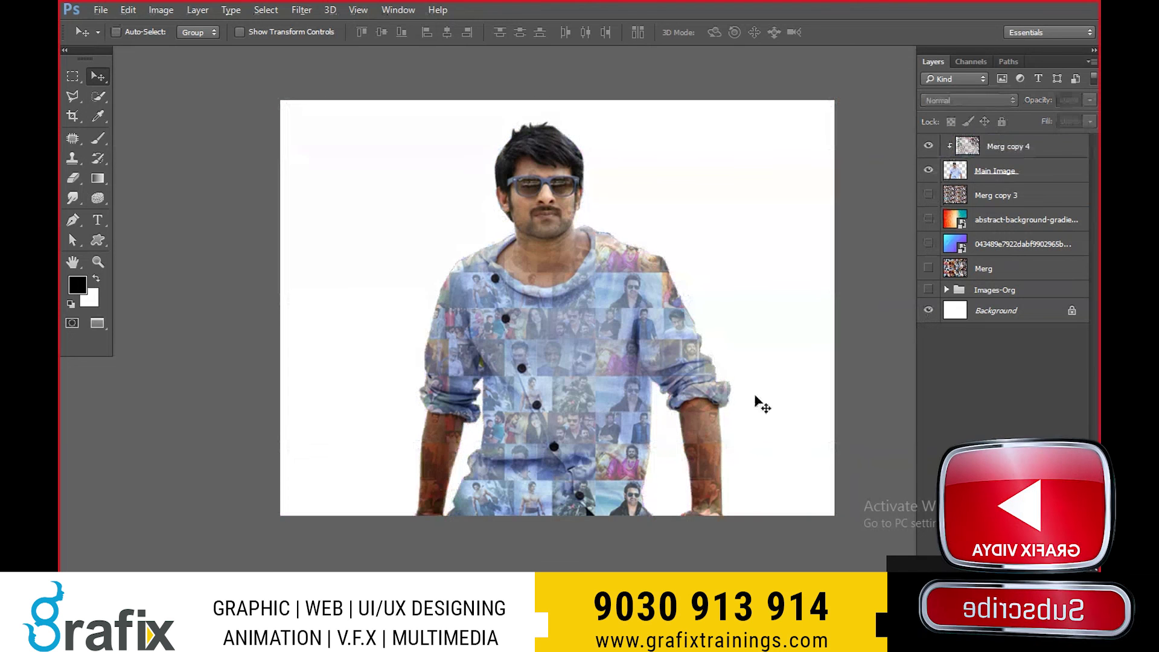
pyautogui.click(928, 145)
pyautogui.click(1005, 146)
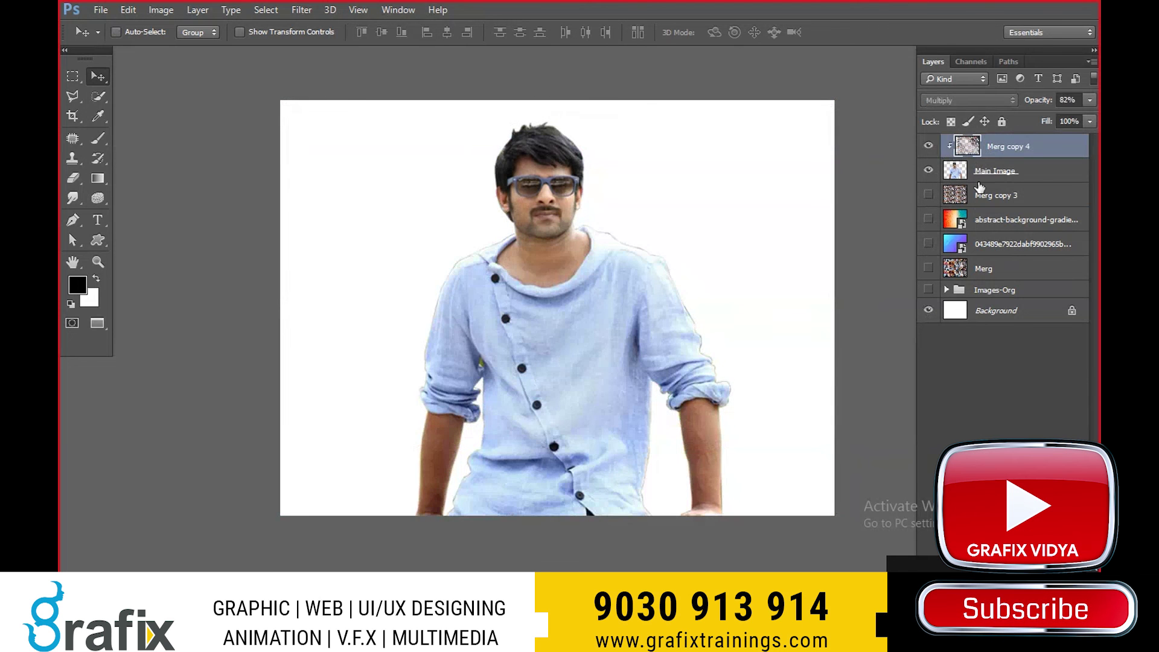
# - Reposition the Merg copy 4 mosaic and clip it to the Main Image figure with Ctrl+Alt+G
pyautogui.moveTo(983, 172); pyautogui.dragTo(981, 178)
pyautogui.moveTo(709, 217)
pyautogui.mouseDown()
pyautogui.moveTo(701, 273)
pyautogui.moveTo(833, 248)
pyautogui.mouseUp()
pyautogui.hotkey('ctrl', 'alt', 'g')
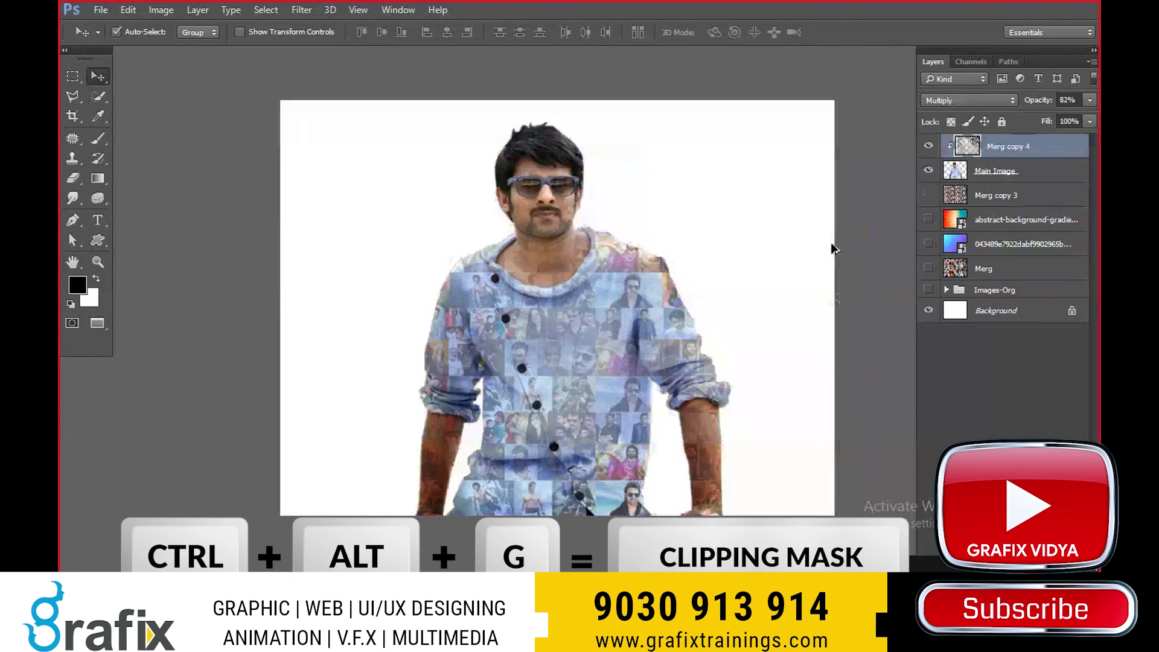
pyautogui.hotkey('alt', 'Tab')
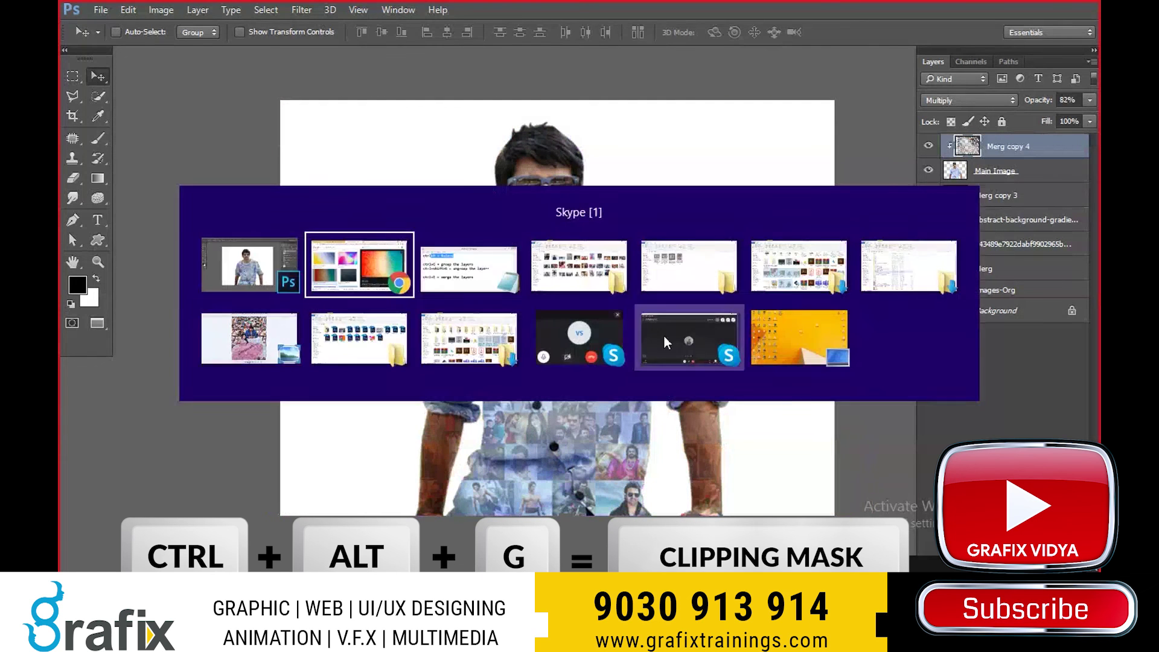
pyautogui.hotkey('alt', 'Tab')
pyautogui.hotkey('alt', 'Tab')
# - Add a Ctrl+Alt+G 'create clipping mask' note below the merge-layers note
pyautogui.click(657, 375)
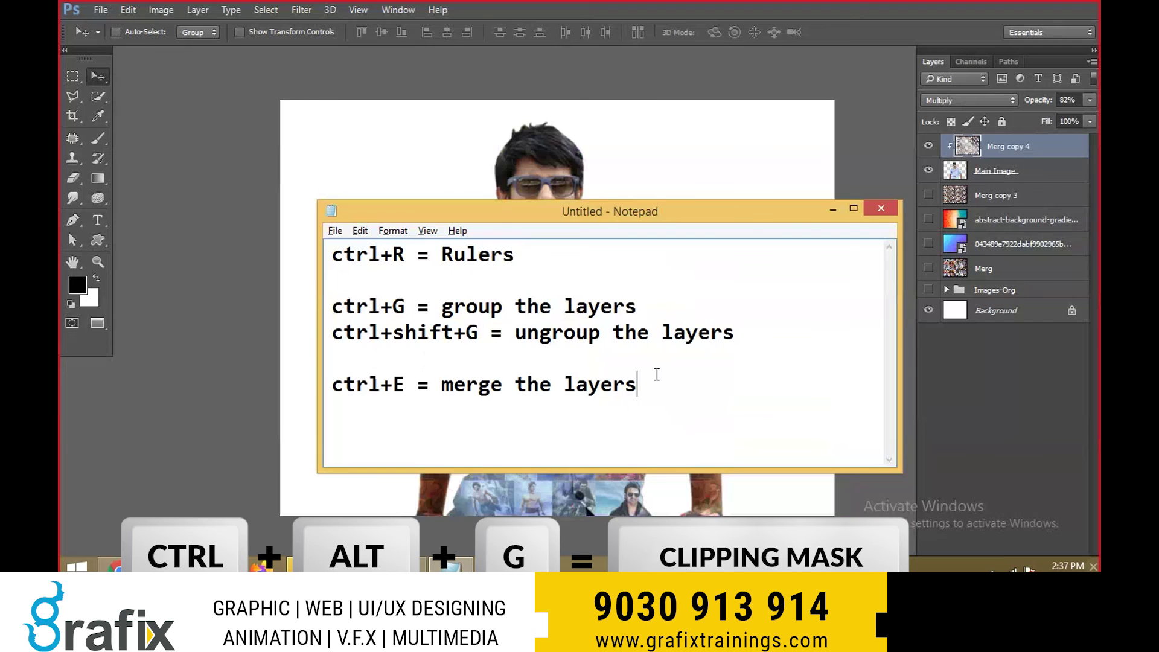
pyautogui.press('Return')
pyautogui.press('super+Up')
pyautogui.write('ctr')
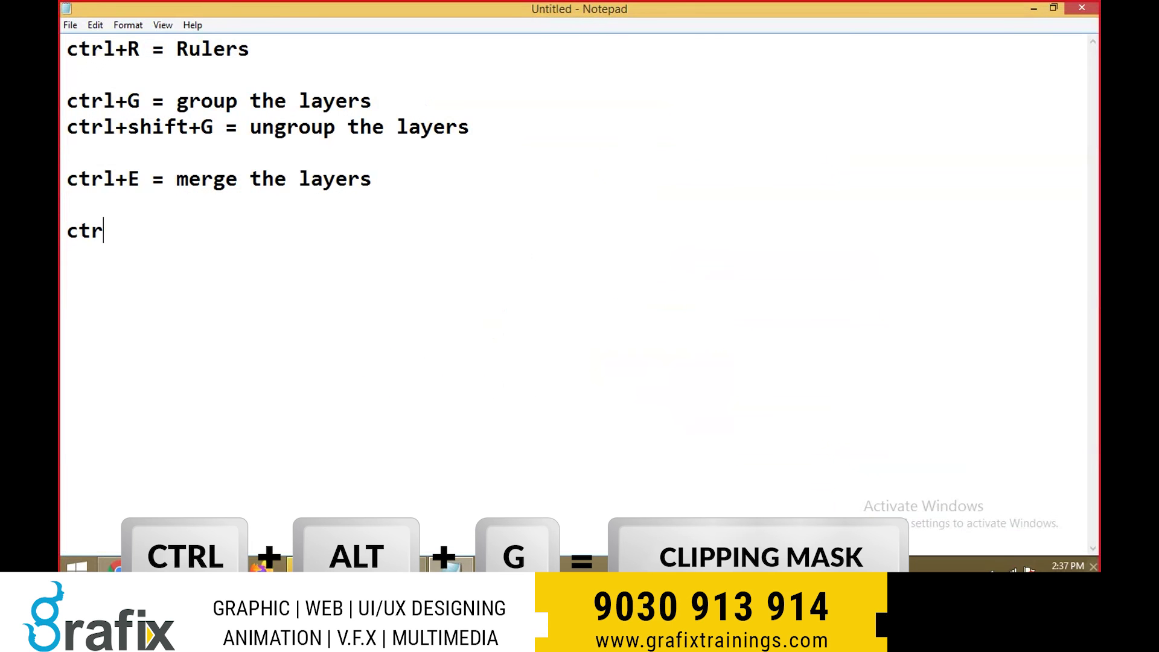
pyautogui.write('l')
pyautogui.press('BackSpace')
pyautogui.write('a;')
pyautogui.write('lt+g = inser')
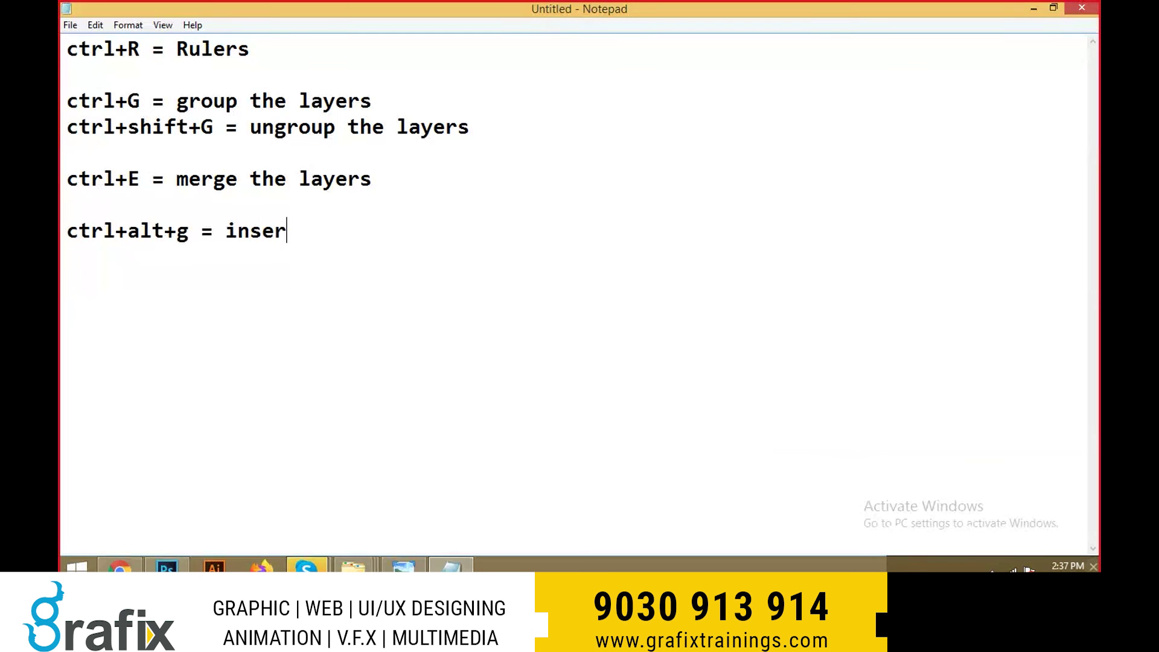
pyautogui.write('ting theima')
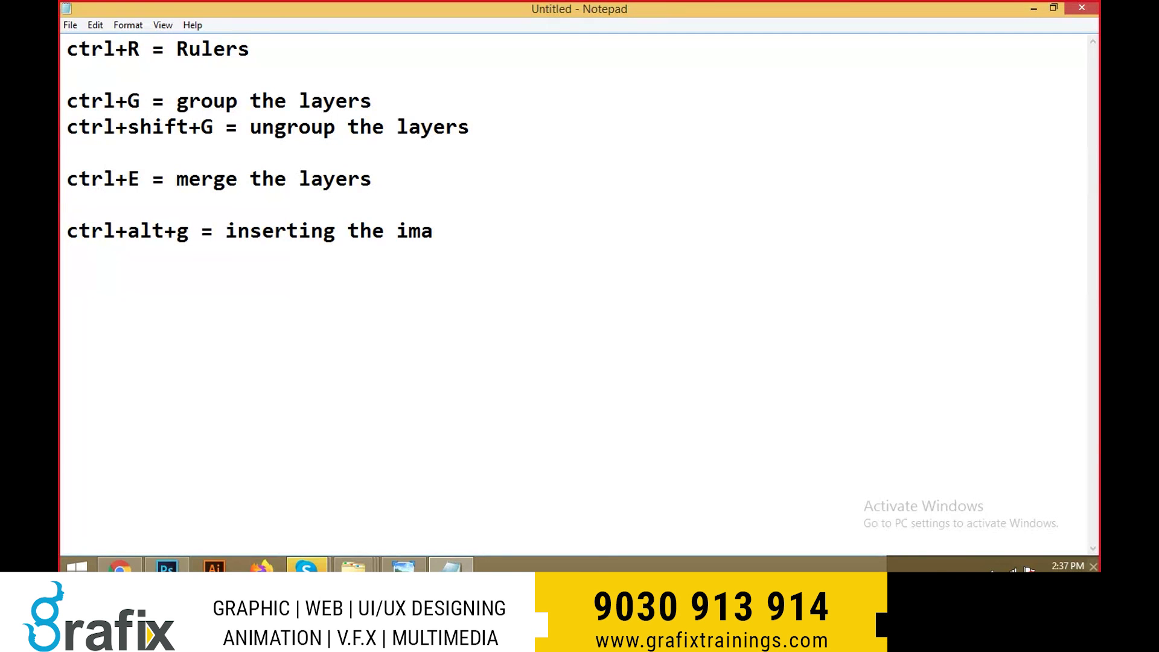
pyautogui.write('ge ')
pyautogui.write('into the ima')
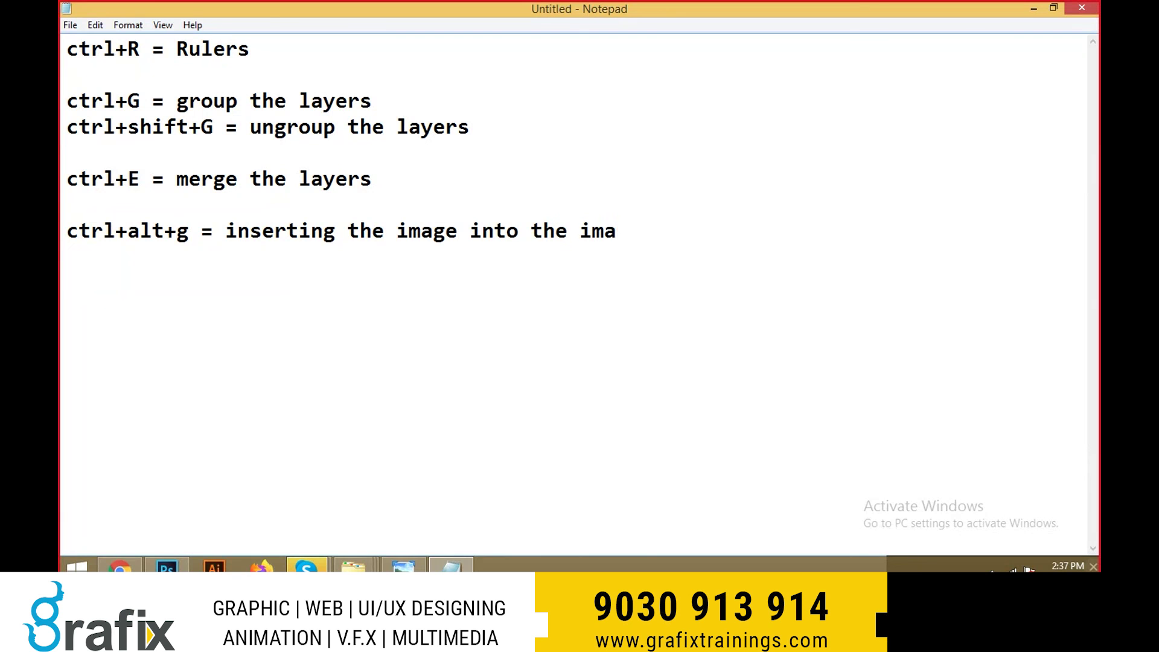
pyautogui.write('ge or shape or')
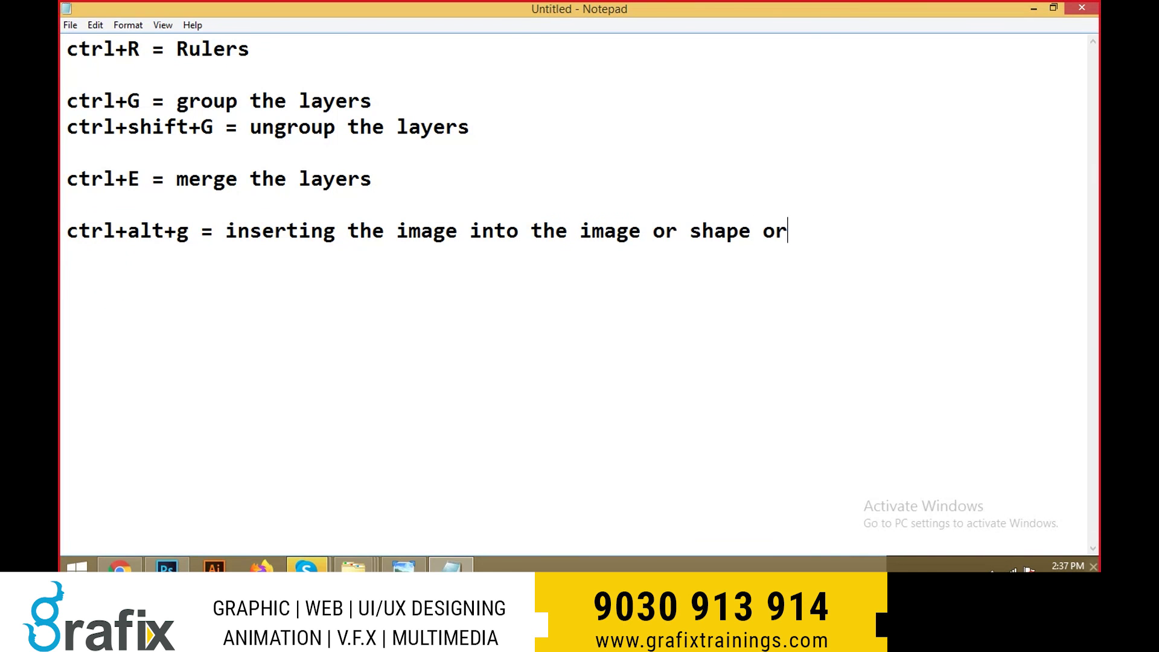
pyautogui.write(' text')
pyautogui.moveTo(842, 236); pyautogui.dragTo(181, 240)
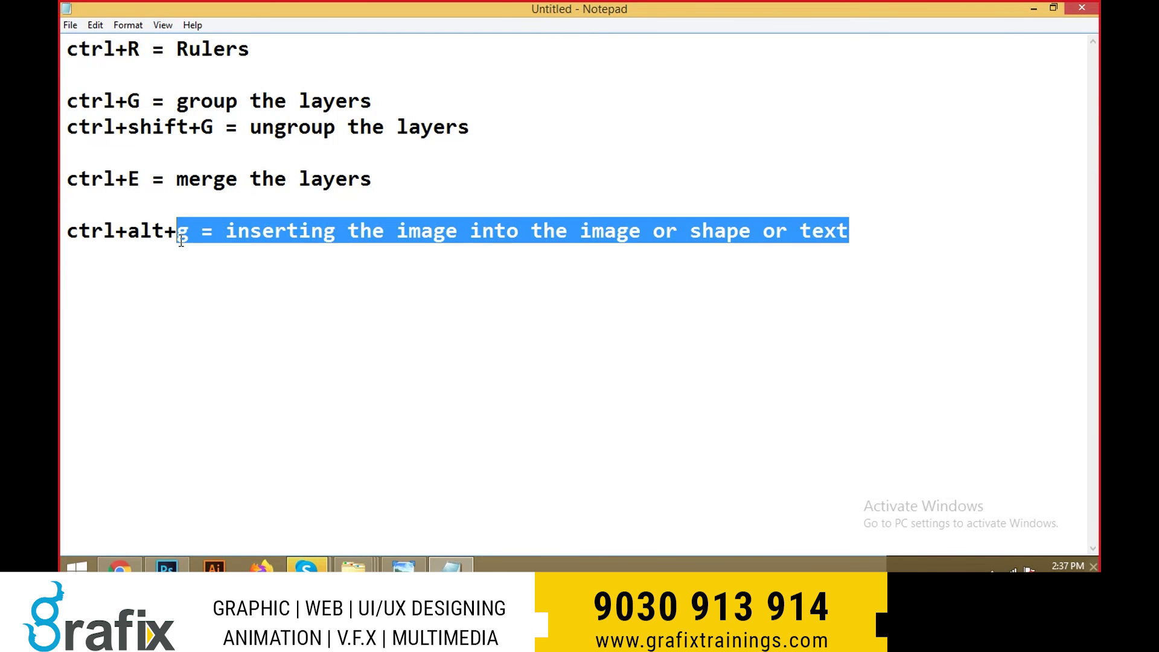
pyautogui.click(230, 230)
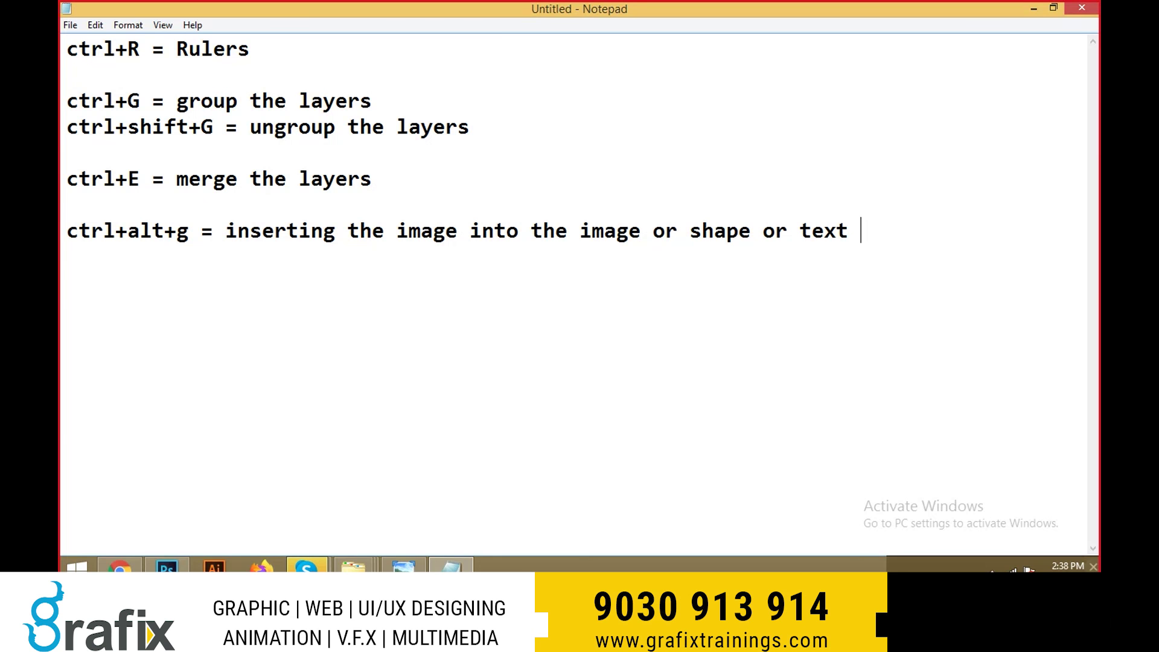
pyautogui.write('( cr')
pyautogui.press('BackSpace')
pyautogui.press('BackSpace')
pyautogui.press('BackSpace')
pyautogui.write('create cli')
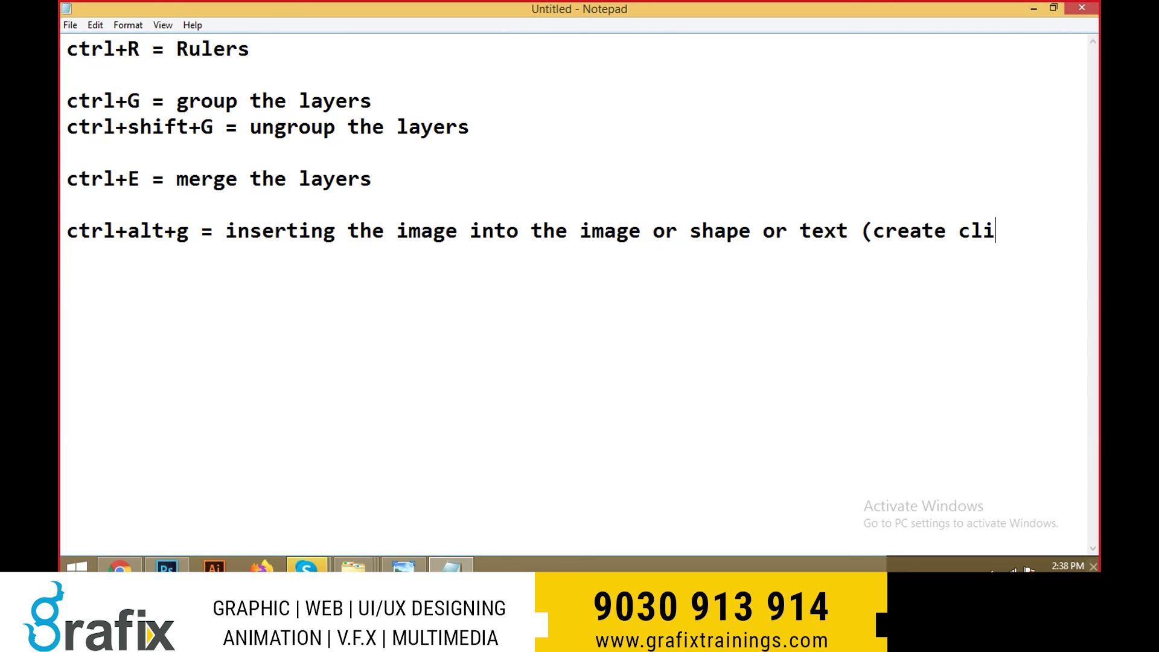
pyautogui.write('pping mask')
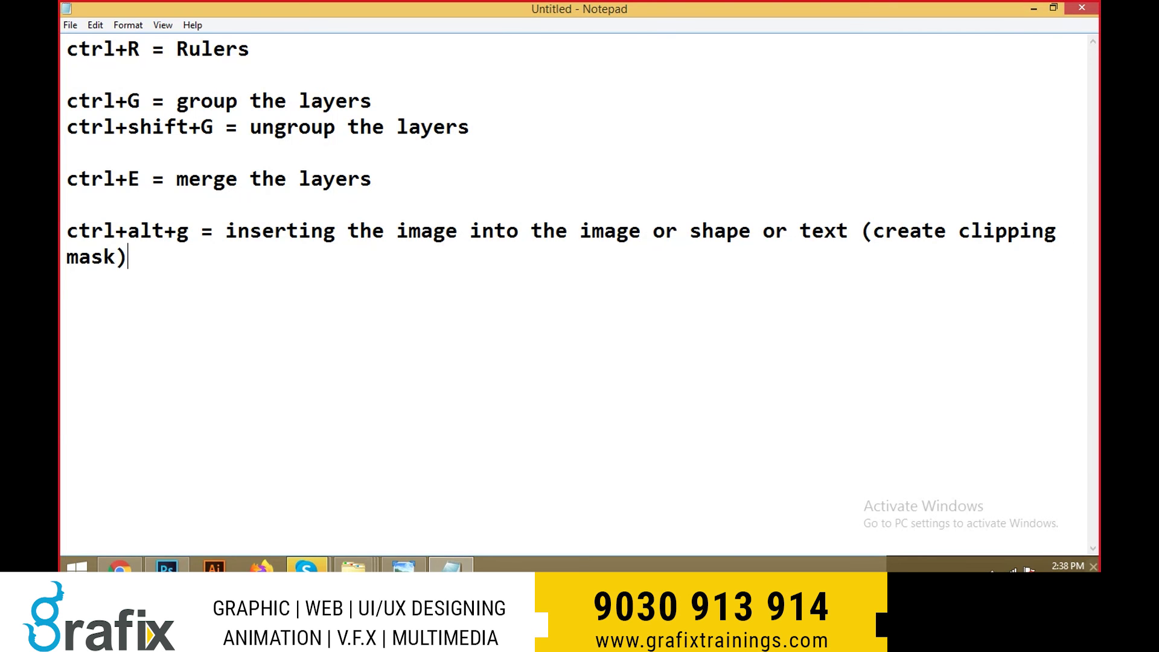
# - Duplicate the note as a 'release clipping mask' line, then return to Photoshop
pyautogui.moveTo(275, 249); pyautogui.dragTo(68, 221)
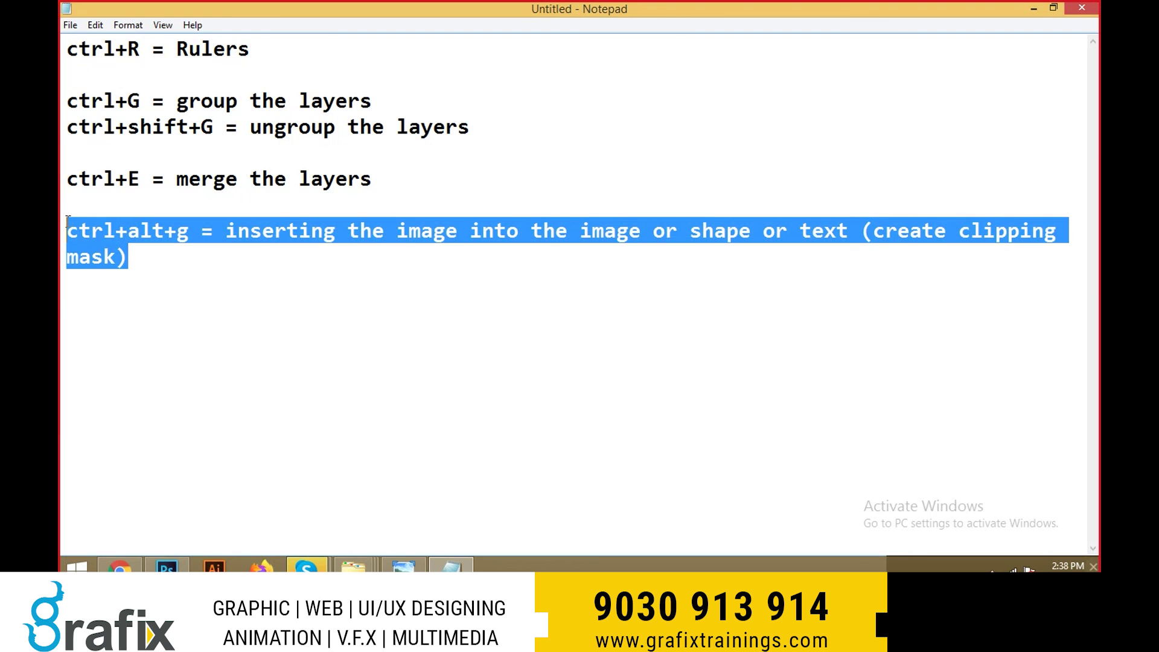
pyautogui.click(143, 273)
pyautogui.write('ctrl+alt+g = inserting the image into the image or shape or text (create clipping mask)')
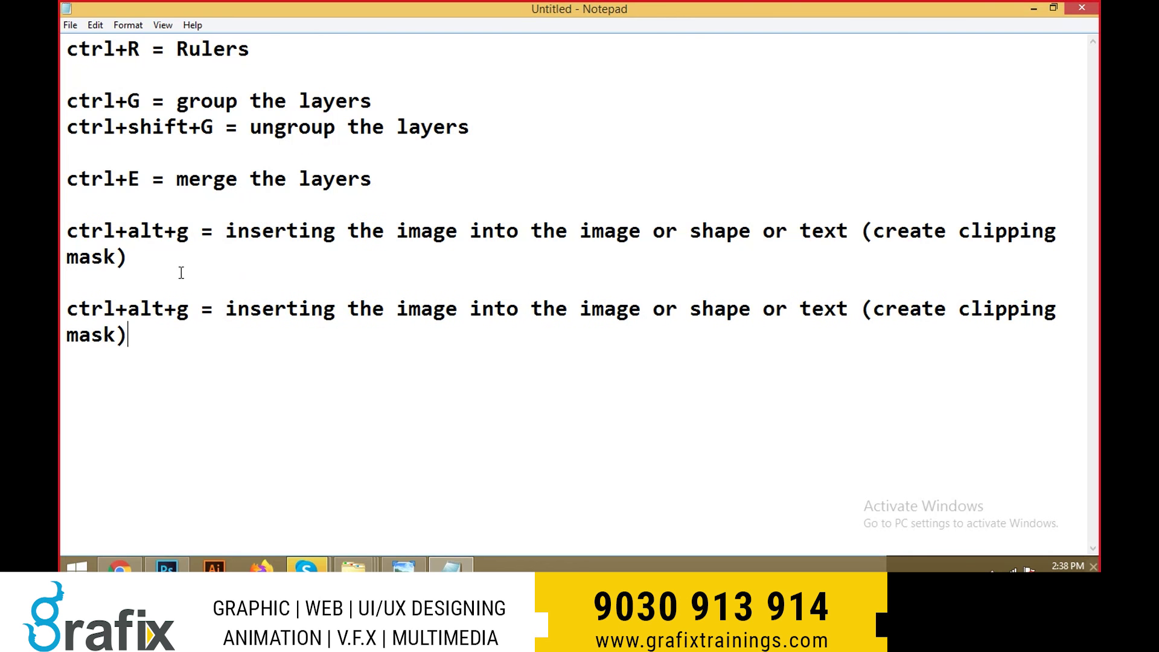
pyautogui.moveTo(873, 314); pyautogui.dragTo(947, 314)
pyautogui.write('release')
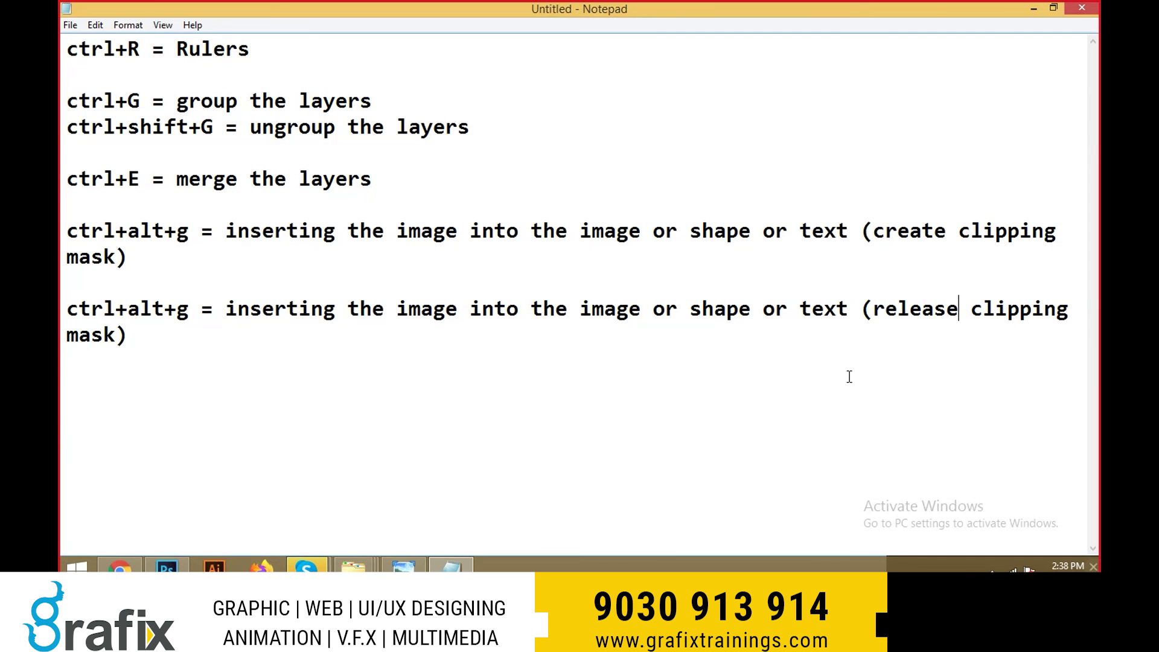
pyautogui.moveTo(130, 338); pyautogui.dragTo(66, 233)
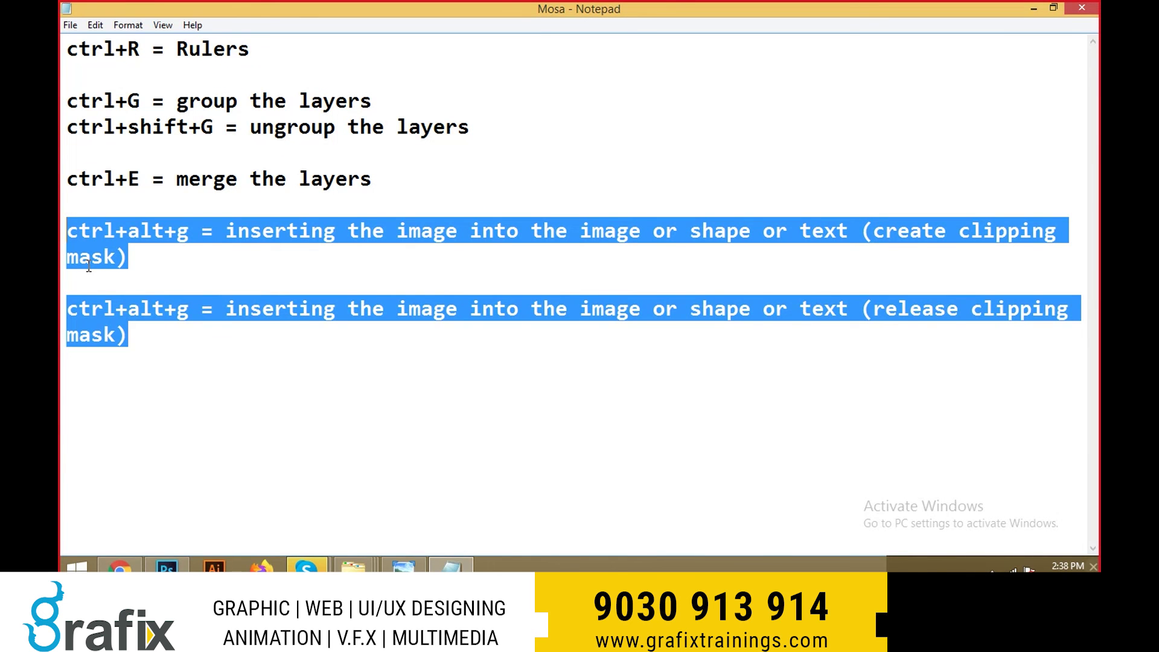
pyautogui.click(167, 567)
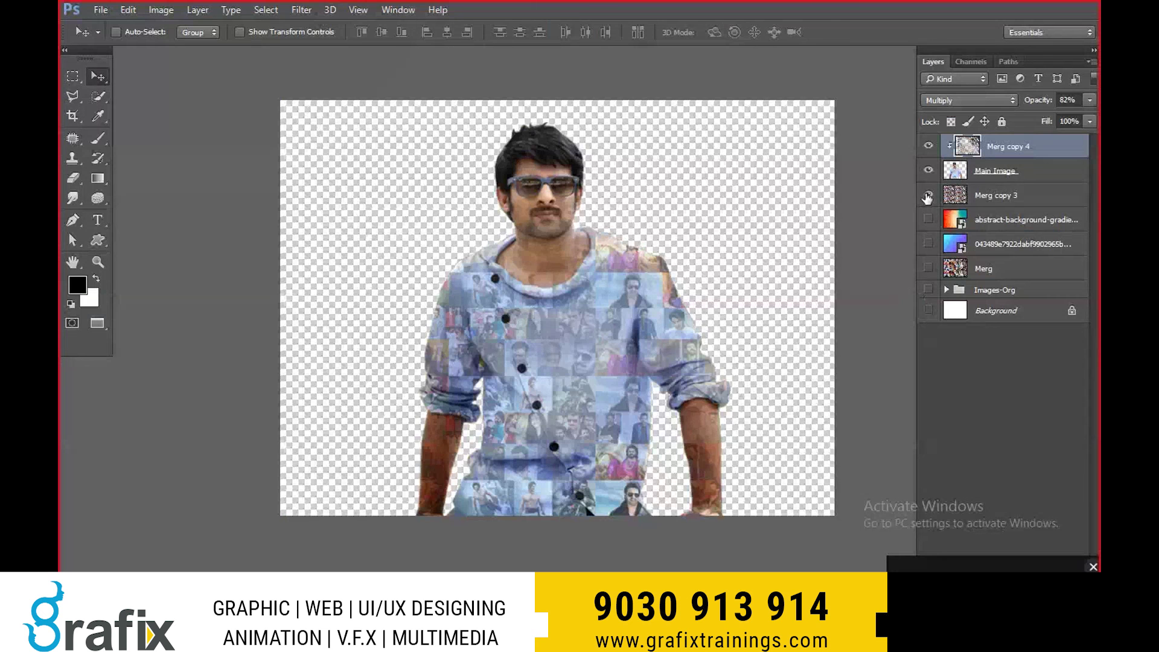
# - Show the mosaic layers again and give Main Image Brightness 48 and Contrast 58
pyautogui.moveTo(926, 205); pyautogui.dragTo(928, 310)
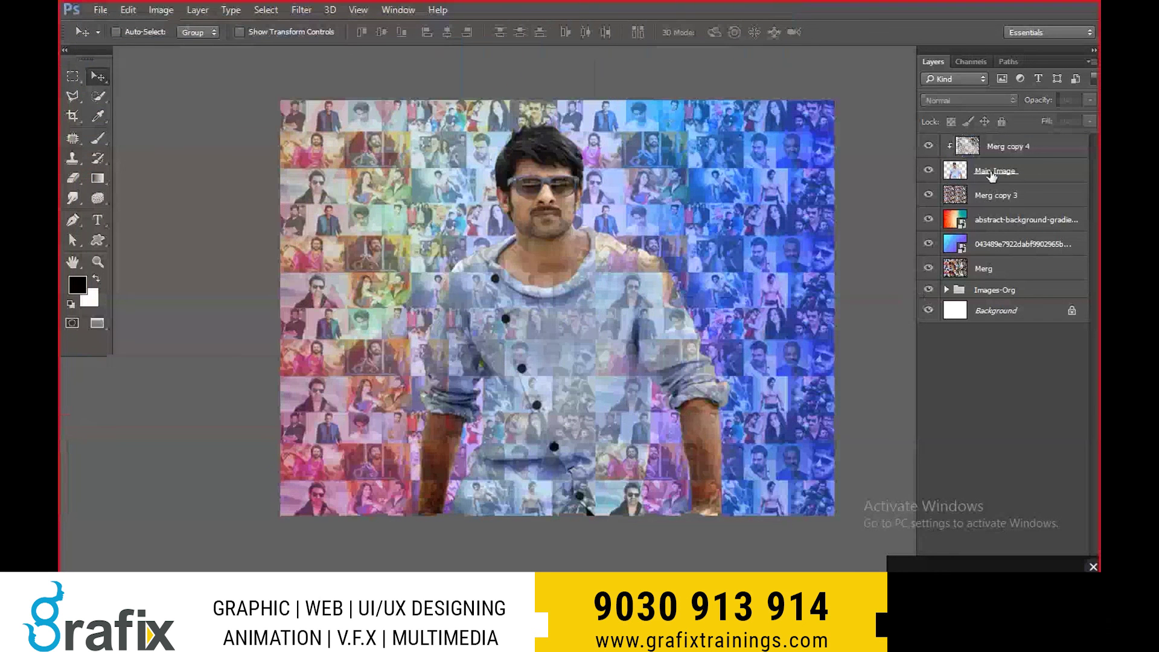
pyautogui.click(991, 172)
pyautogui.hotkey('alt', 'i')
pyautogui.press('j')
pyautogui.press('Return')
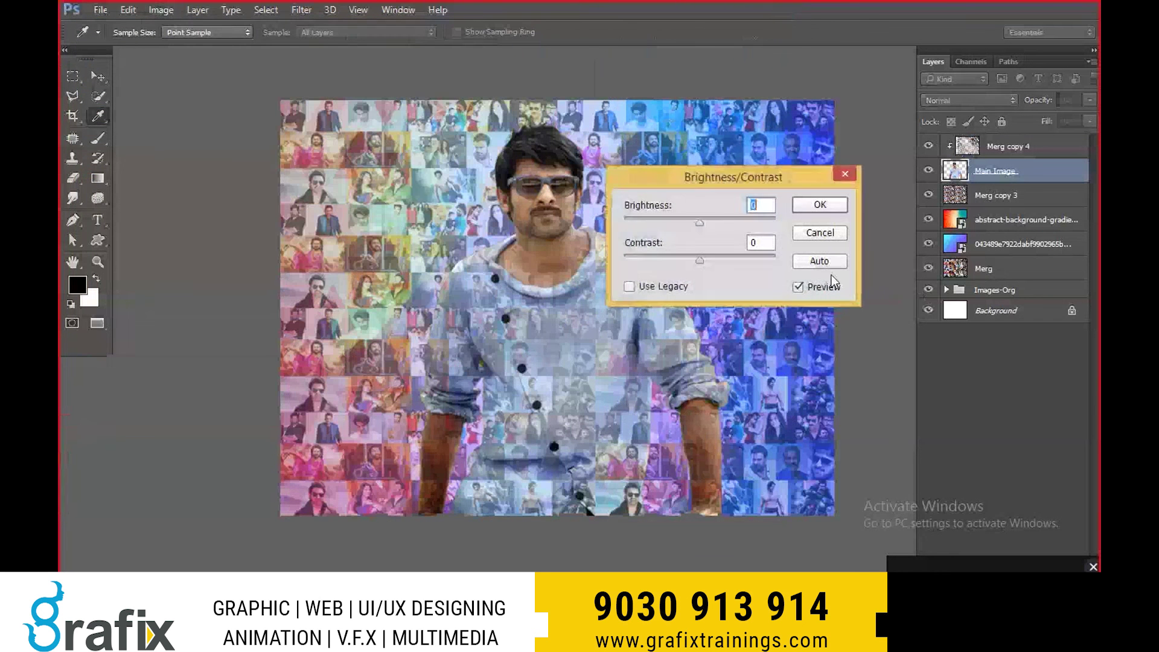
pyautogui.moveTo(700, 220); pyautogui.dragTo(726, 221)
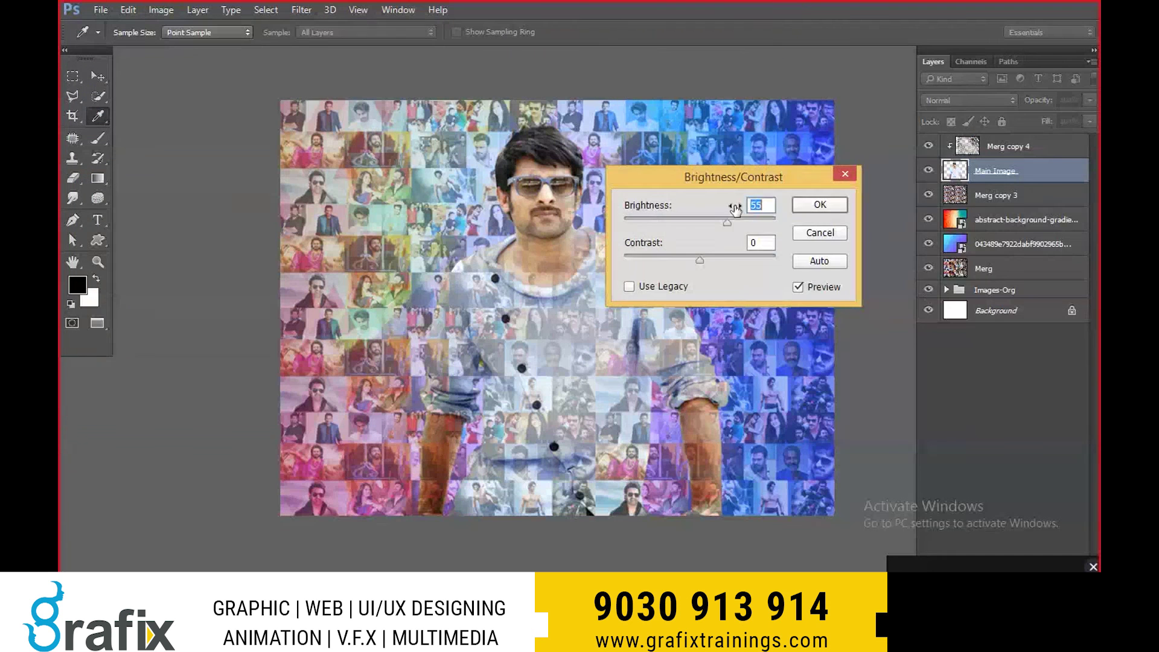
pyautogui.moveTo(694, 177); pyautogui.dragTo(793, 175)
pyautogui.moveTo(798, 260); pyautogui.dragTo(842, 260)
pyautogui.moveTo(824, 220); pyautogui.dragTo(821, 221)
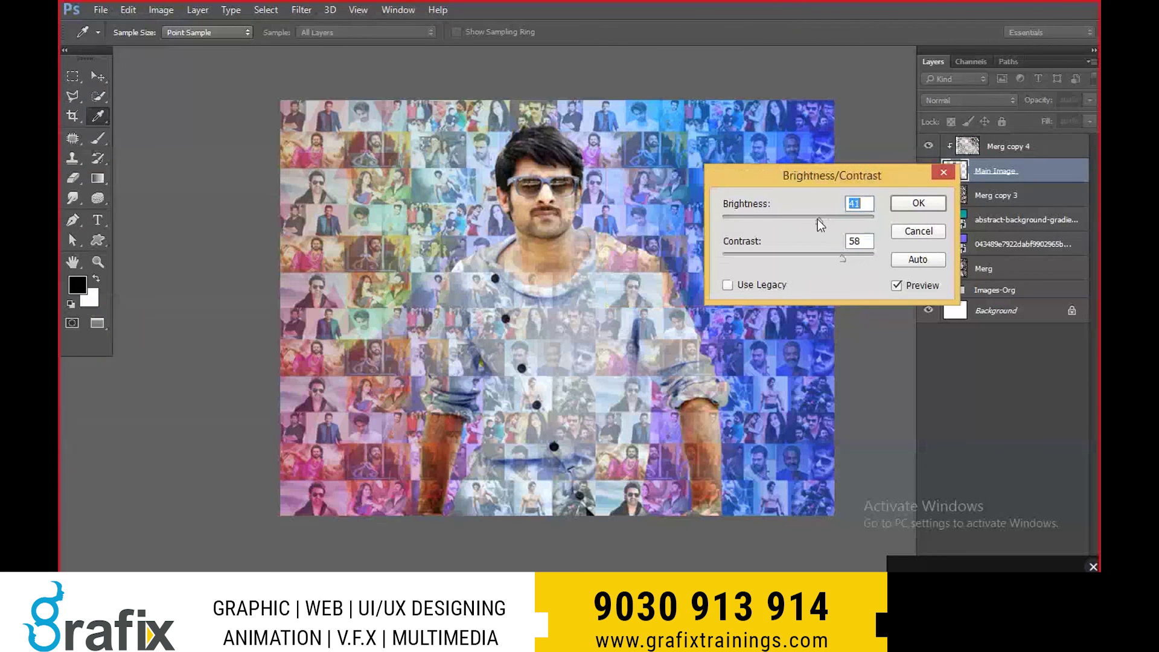
pyautogui.click(899, 204)
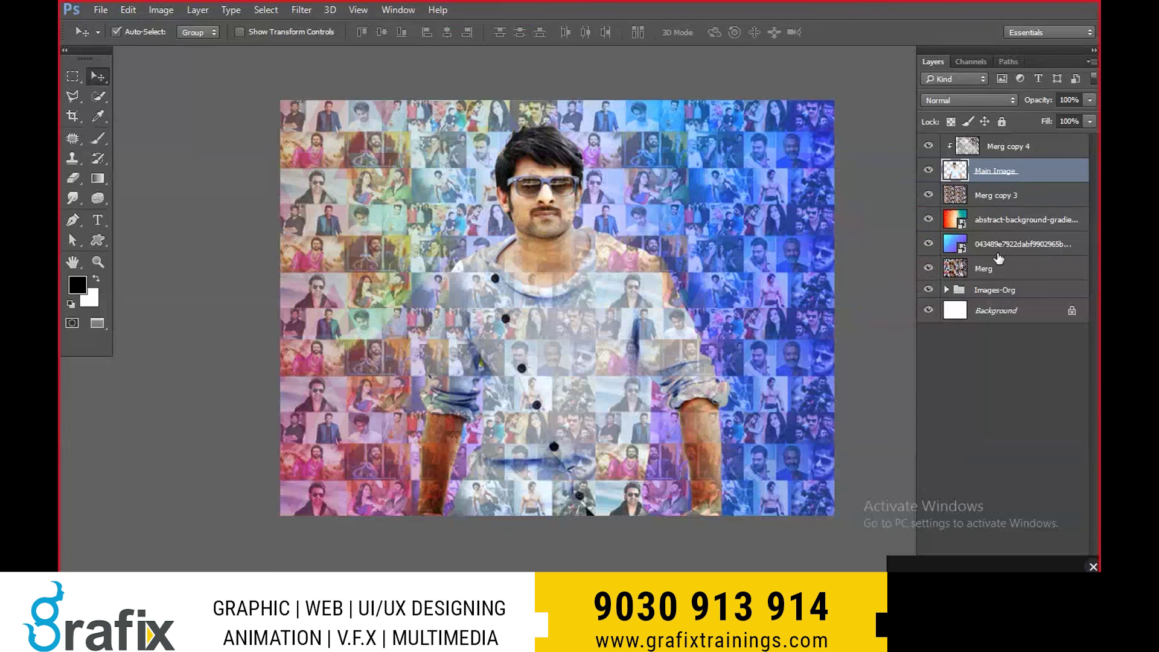
pyautogui.hotkey('ctrl', 'j')
# - Move the Main Image copy to the top of the stack and clip it
pyautogui.press('Return')
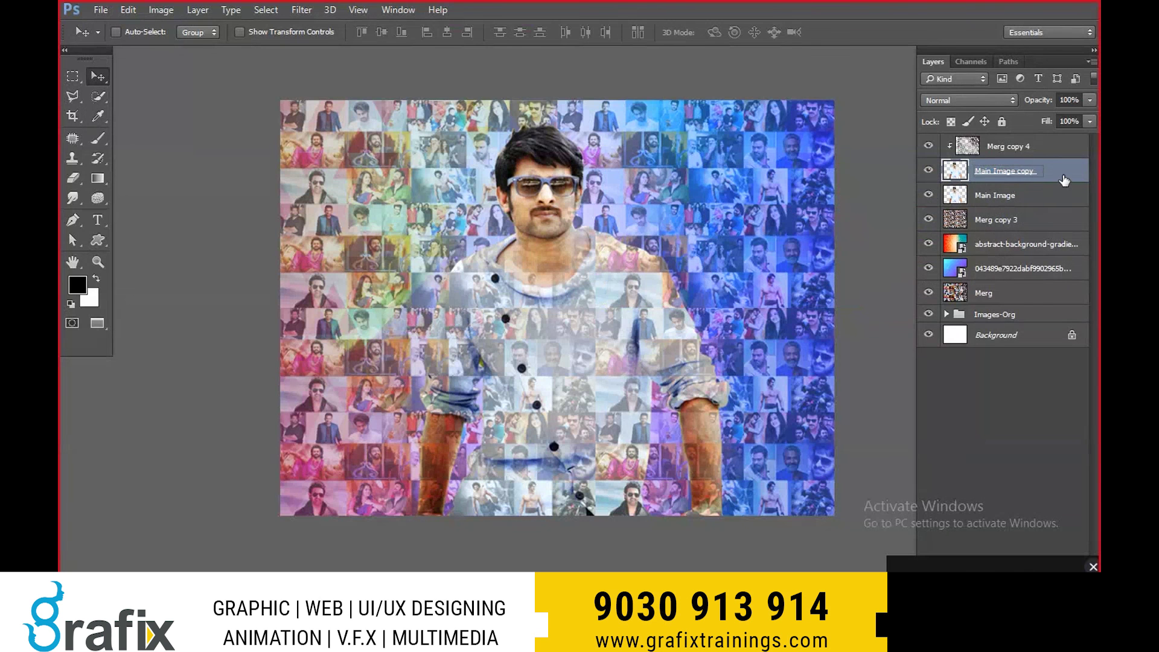
pyautogui.moveTo(1005, 167); pyautogui.dragTo(1001, 135)
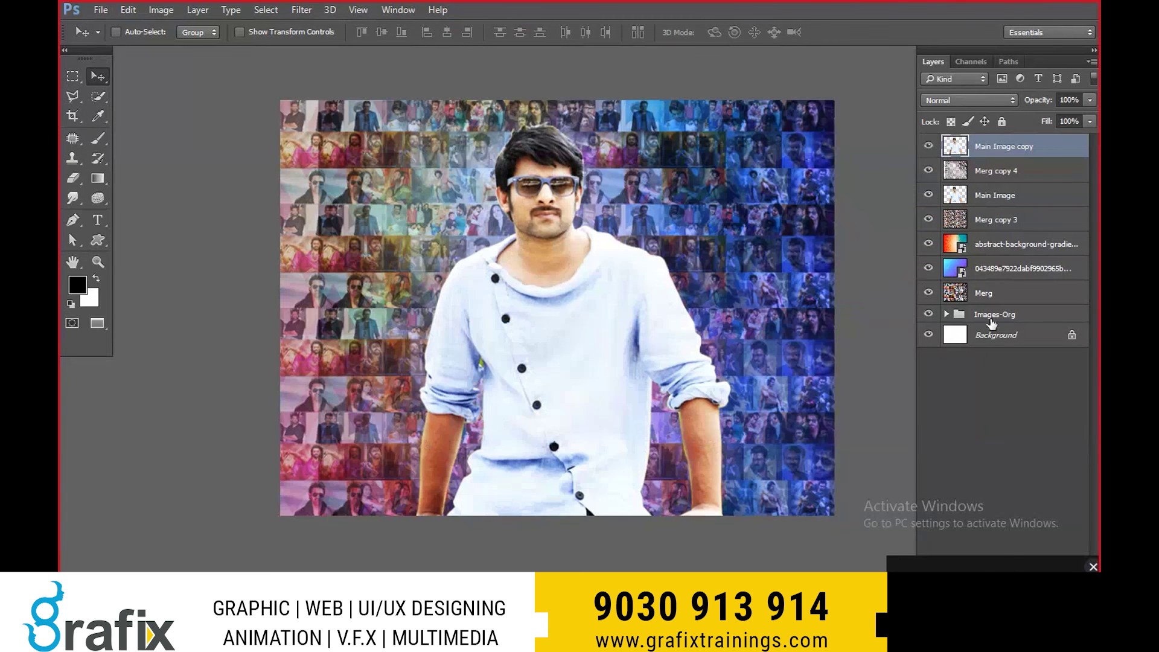
pyautogui.hotkey('ctrl', 'alt', 'g')
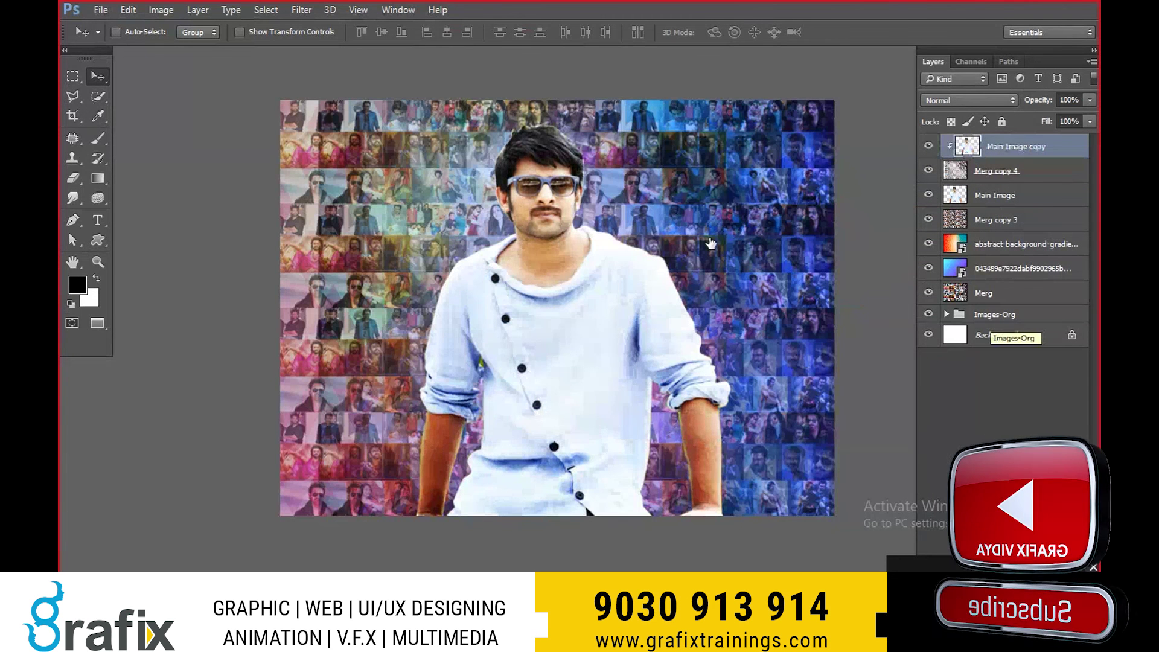
pyautogui.keyDown('alt'); pyautogui.click(1029, 182); pyautogui.keyUp('alt')
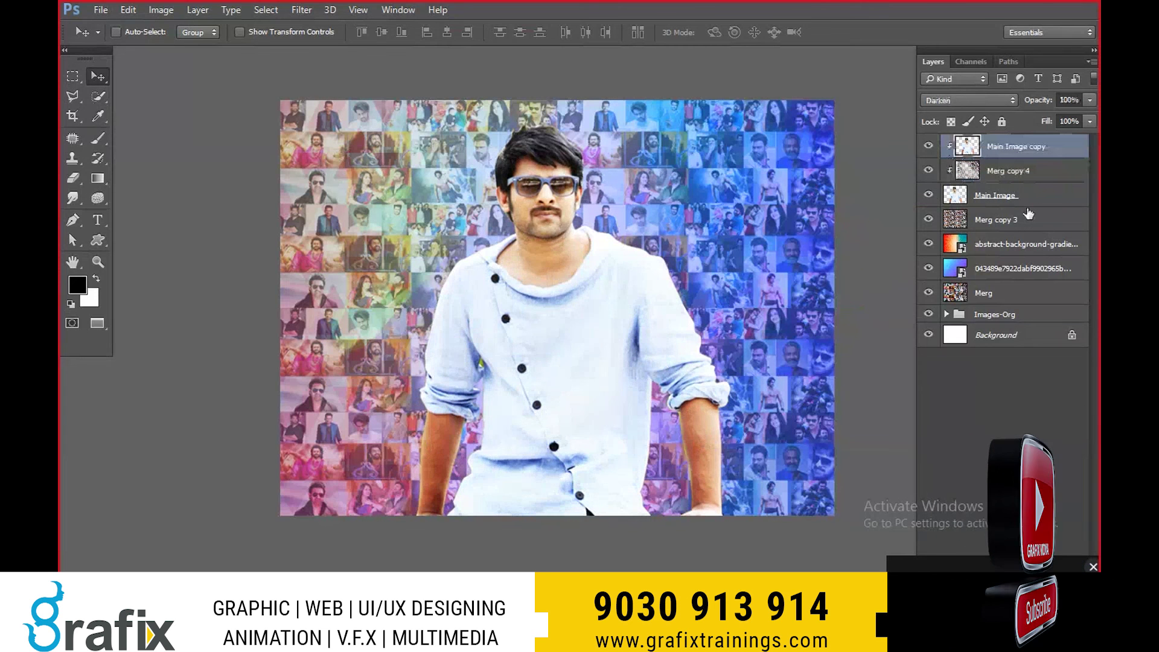
# - Try several blend modes on the figure copy, settling on Color at 87% opacity
pyautogui.hotkey('shift', '+')
pyautogui.hotkey('shift', '+')
pyautogui.hotkey('shift', '+')
pyautogui.hotkey('shift', '+')
pyautogui.hotkey('shift', '+')
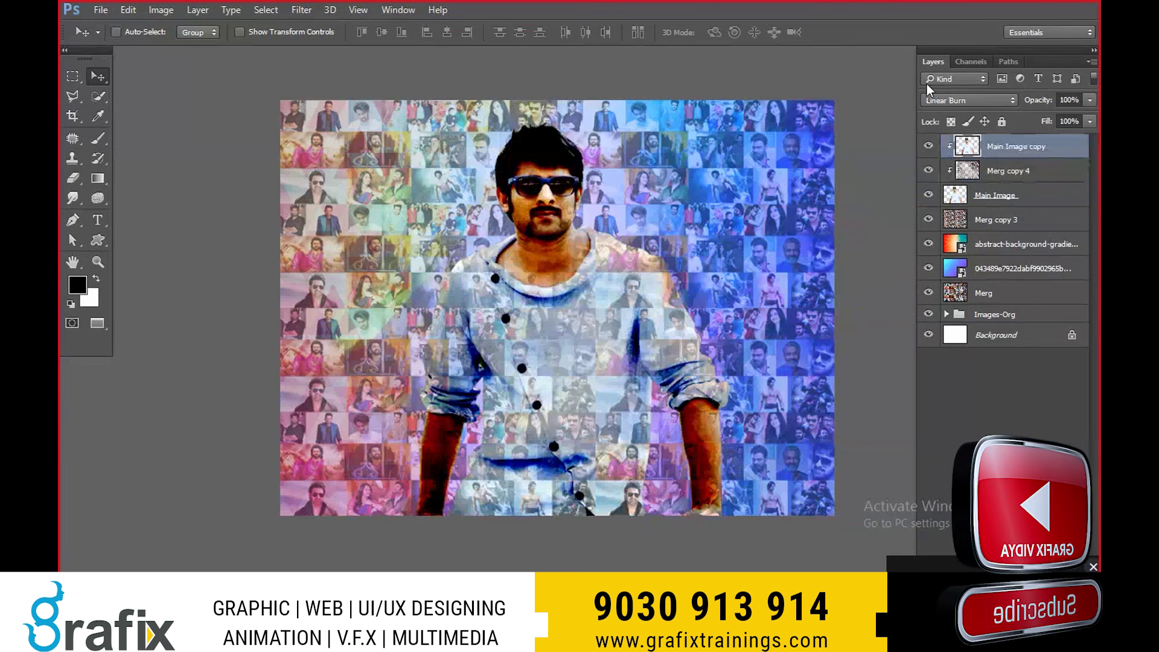
pyautogui.click(960, 100)
pyautogui.click(939, 219)
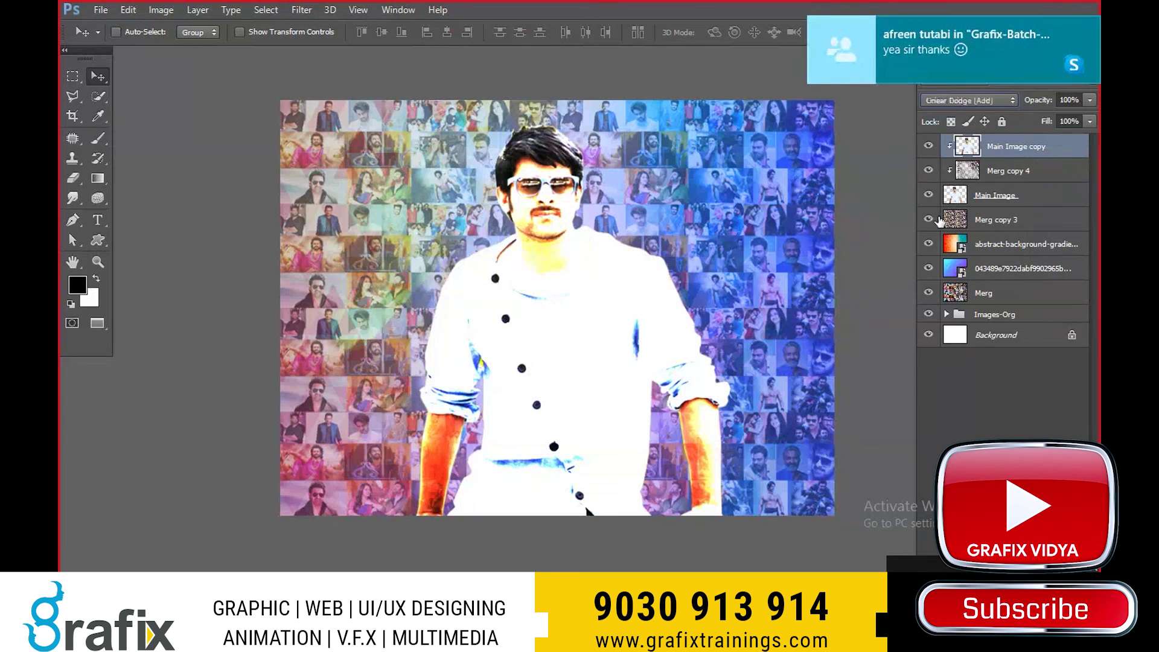
pyautogui.hotkey('shift', '+')
pyautogui.hotkey('shift', '+')
pyautogui.hotkey('shift', '+')
pyautogui.hotkey('shift', '+')
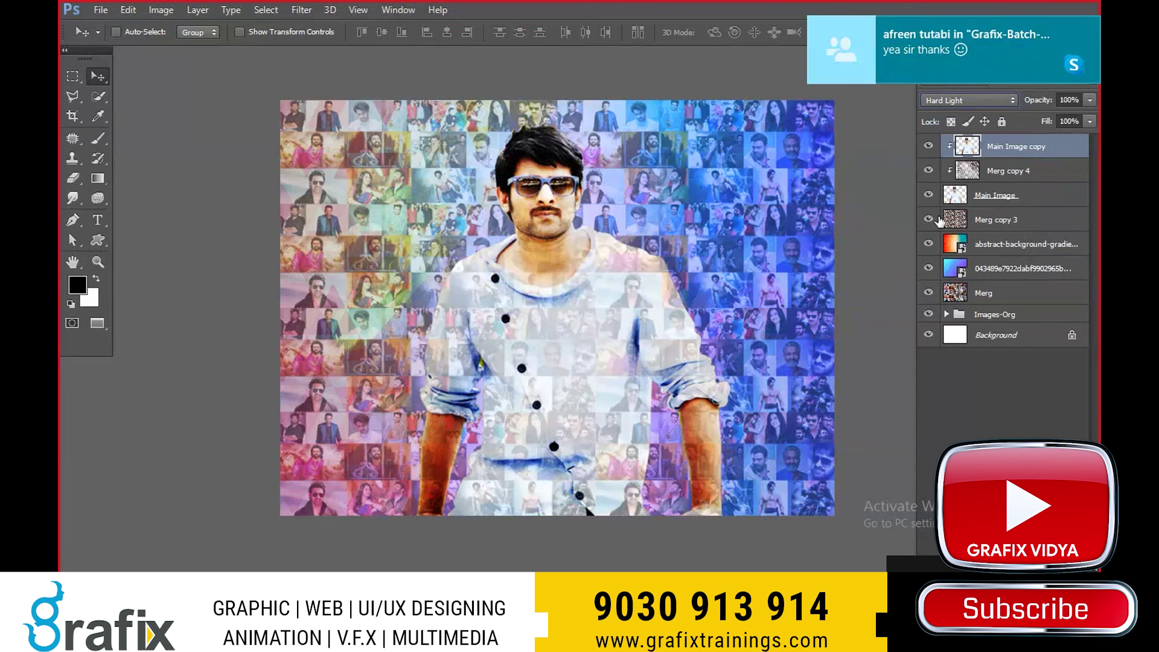
pyautogui.hotkey('shift', '+')
pyautogui.click(1086, 30)
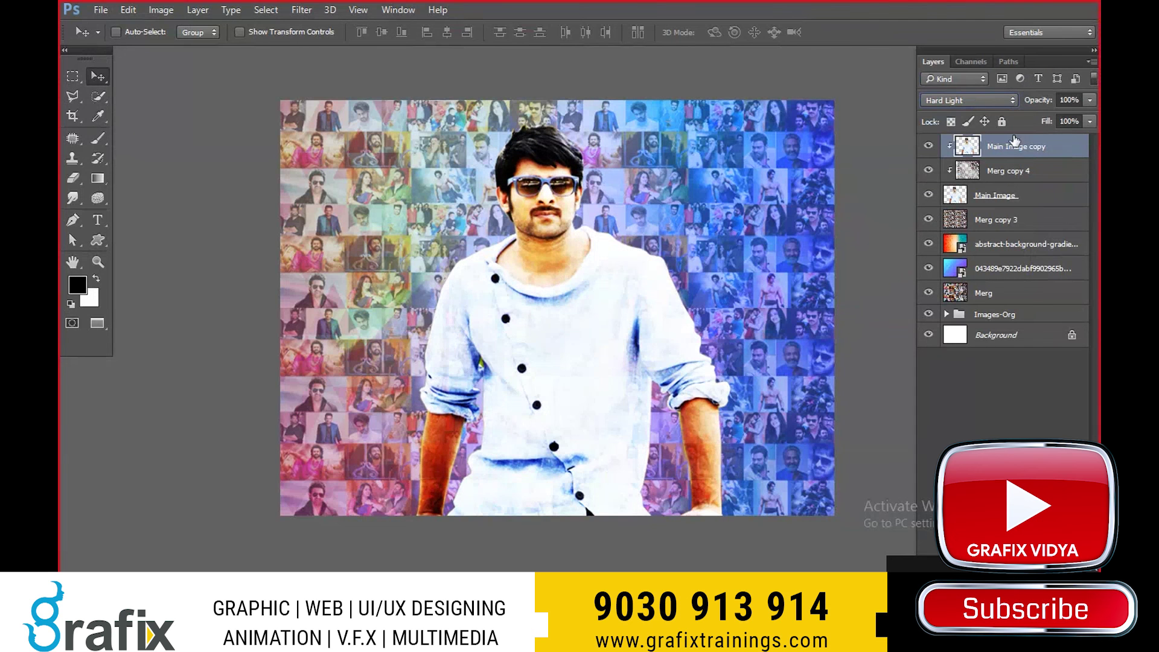
pyautogui.click(973, 104)
pyautogui.press('Escape')
pyautogui.hotkey('shift', '+')
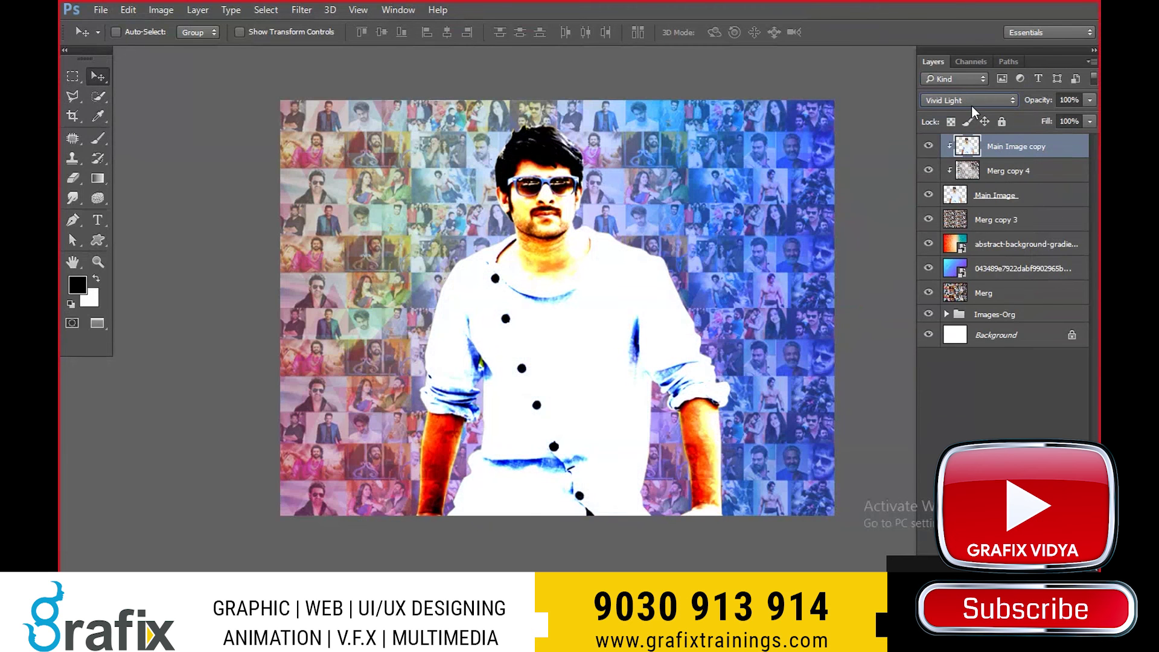
pyautogui.hotkey('shift', '+')
pyautogui.hotkey('shift', '+')
pyautogui.hotkey('shift', '+')
pyautogui.hotkey('shift', '+')
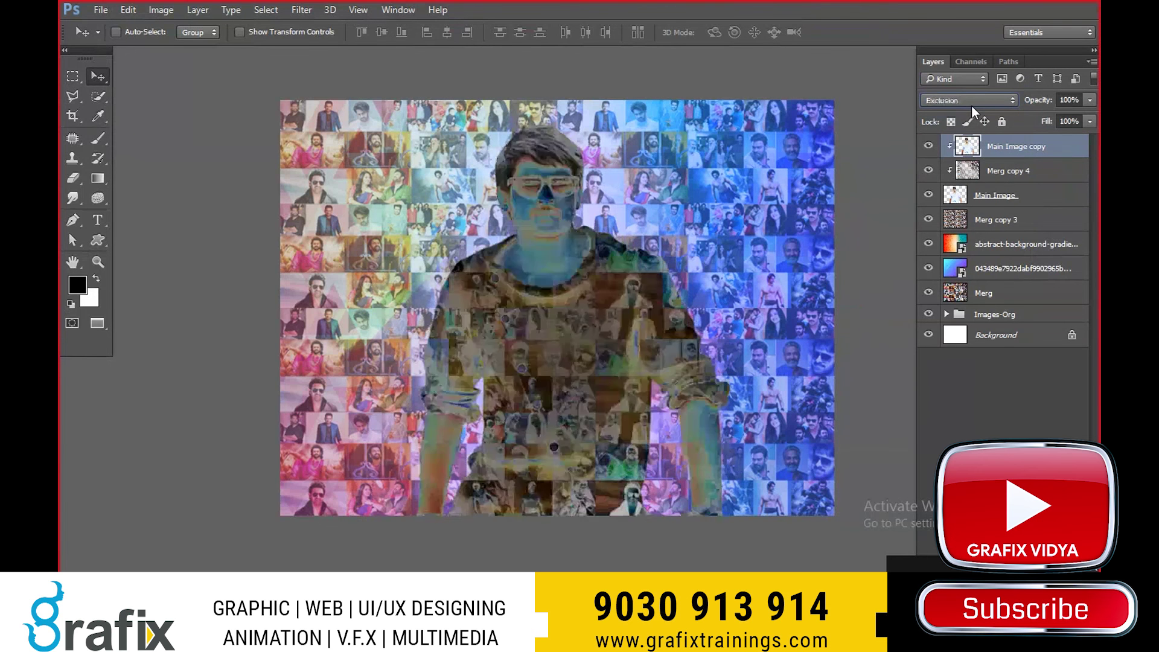
pyautogui.hotkey('shift', '+')
pyautogui.hotkey('shift', '+')
pyautogui.hotkey('shift', '+')
pyautogui.hotkey('shift', '+')
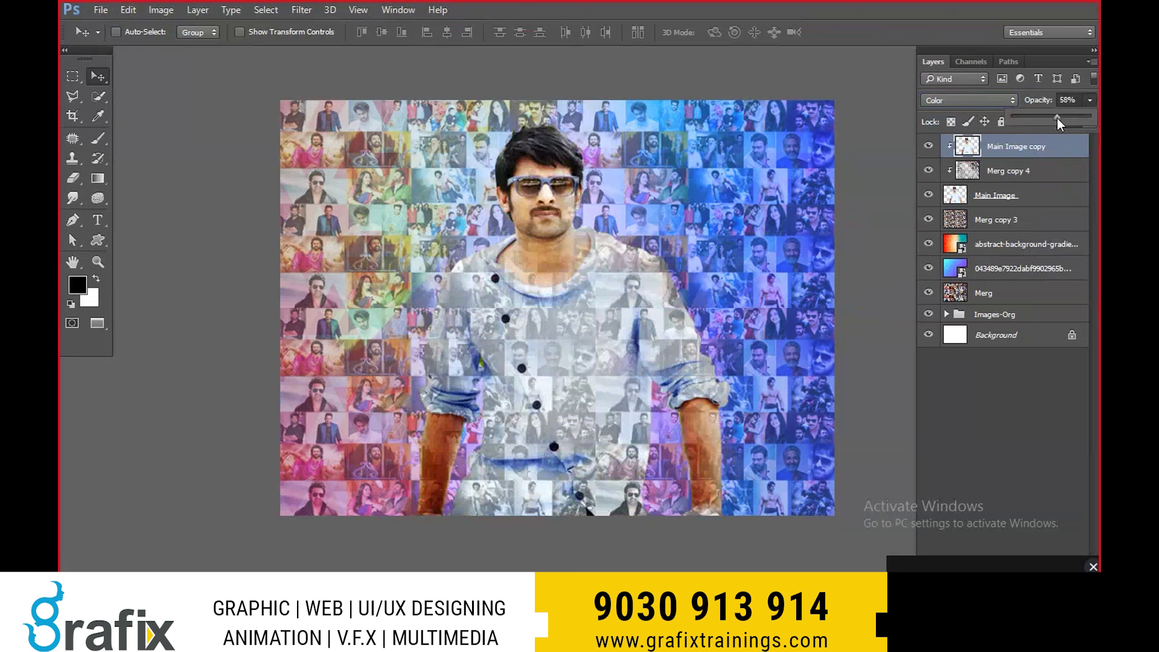
pyautogui.moveTo(1056, 119); pyautogui.dragTo(1080, 118)
# - On Merg copy 4, set the Eraser to a 250 px brush, 43% opacity and 50% flow
pyautogui.click(1017, 175)
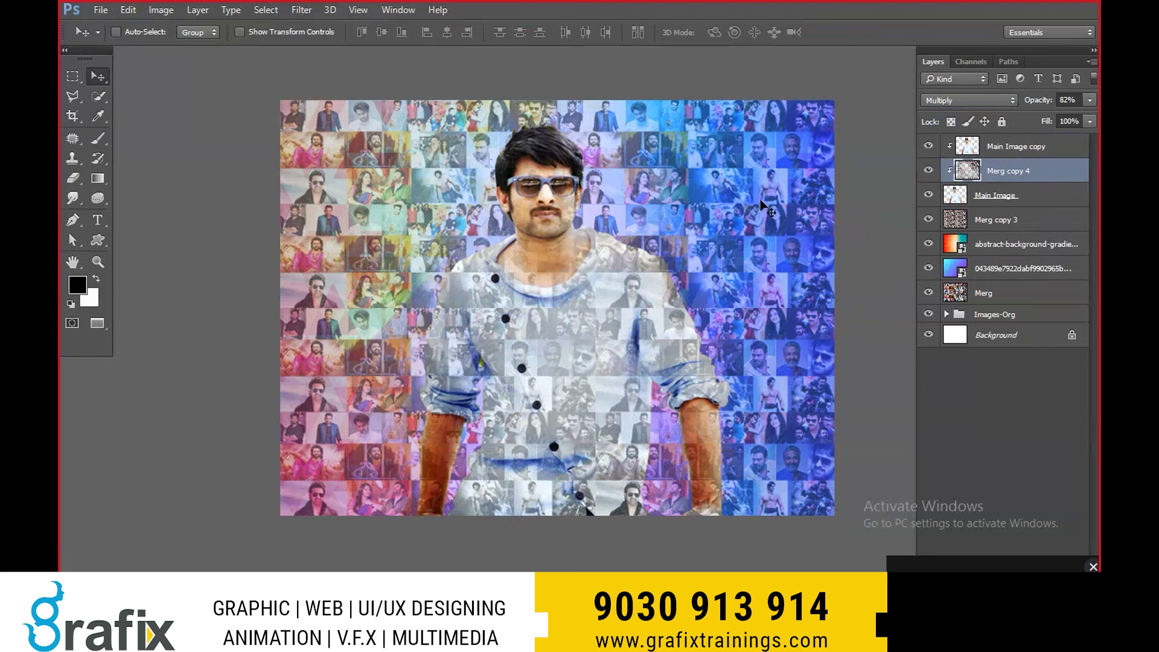
pyautogui.press('e')
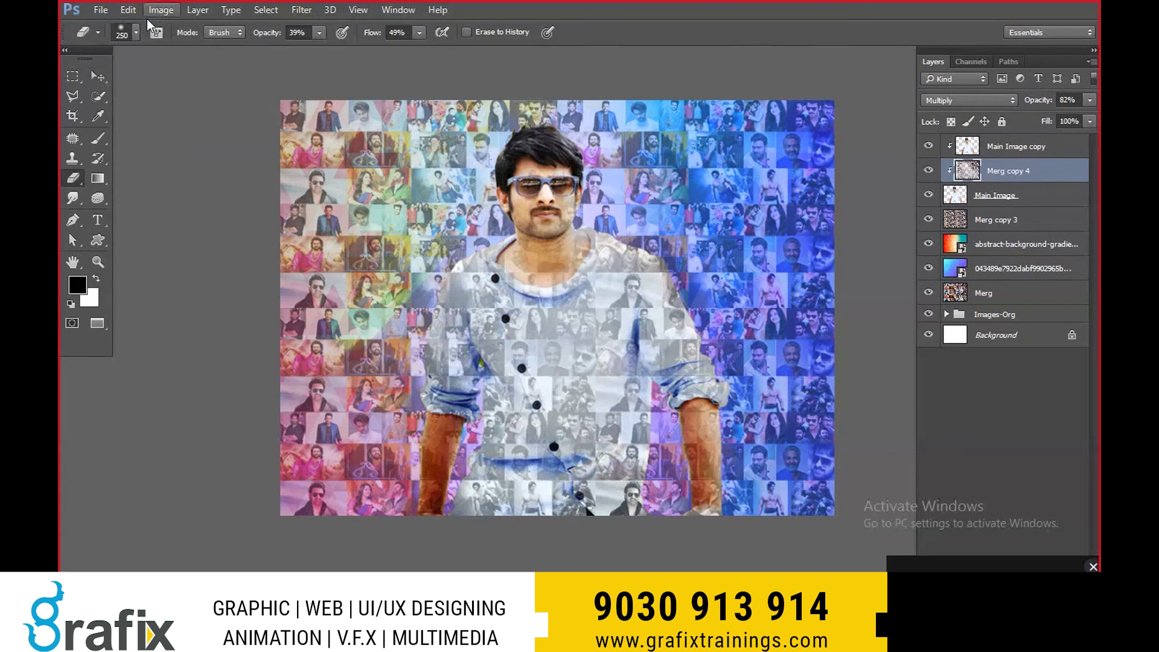
pyautogui.click(136, 32)
pyautogui.doubleClick(136, 187)
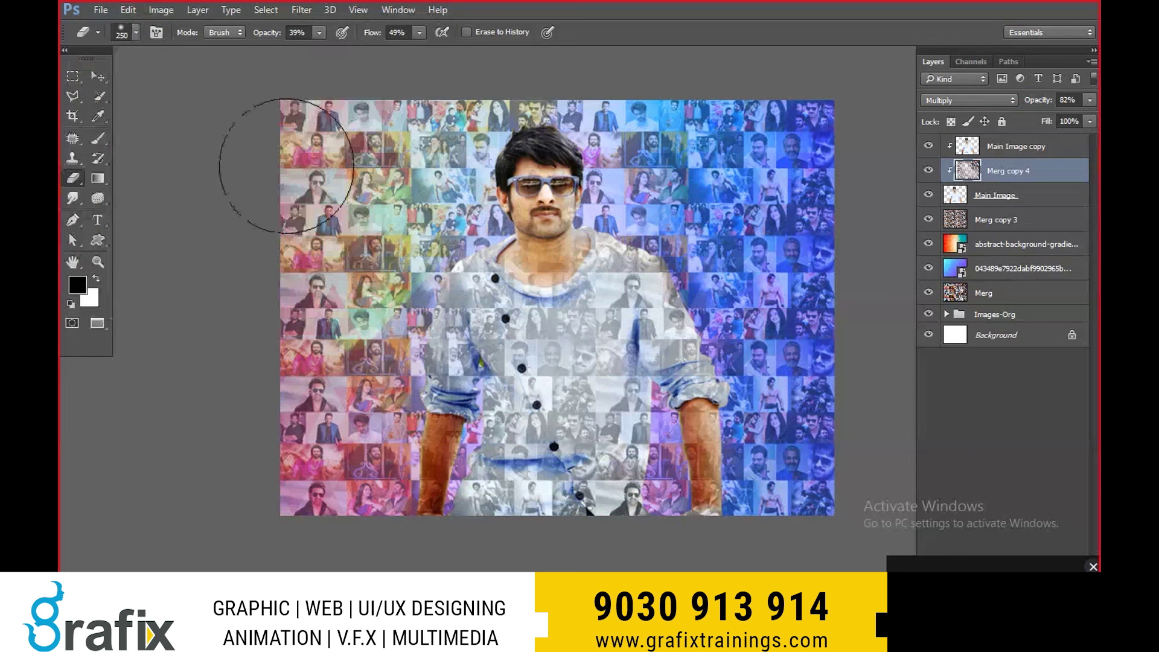
pyautogui.click(419, 32)
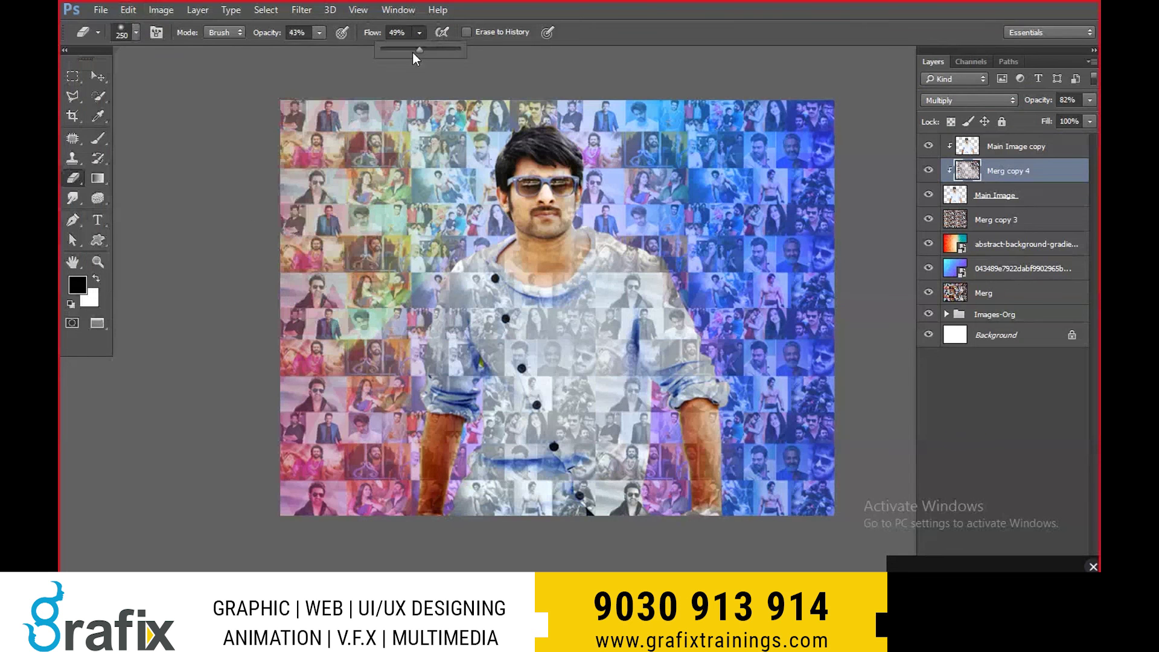
pyautogui.moveTo(412, 52); pyautogui.dragTo(420, 51)
pyautogui.click(533, 552)
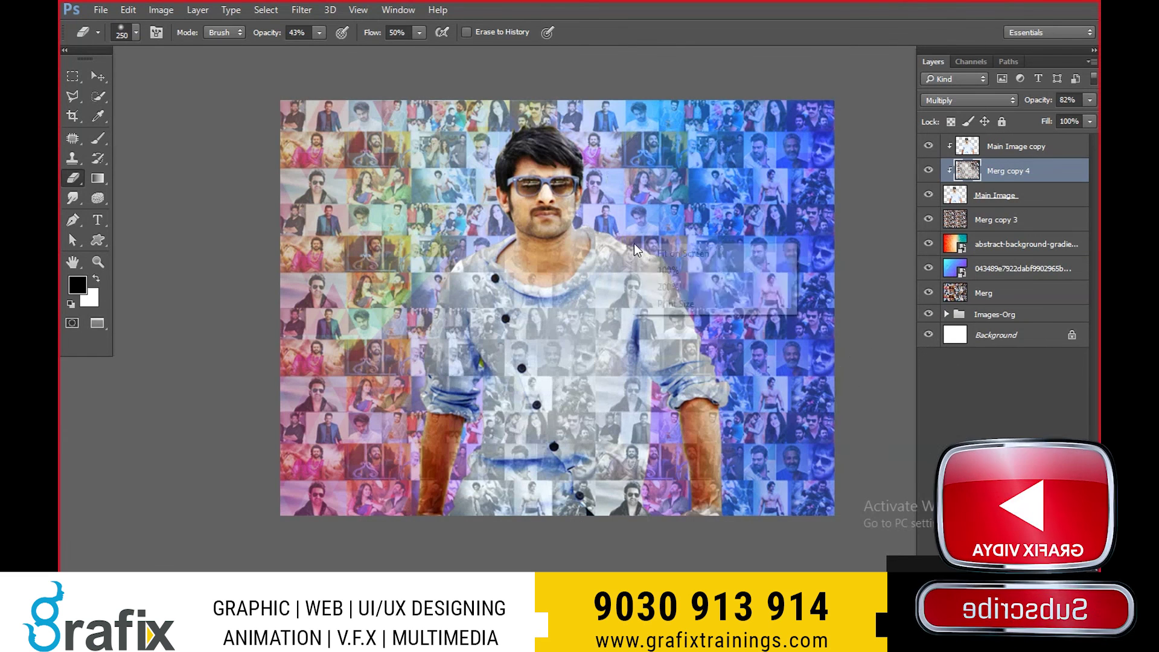
# - Re-save as JPEG 'Mosaic style of Image' at Maximum quality, replacing the existing file
pyautogui.hotkey('ctrl', '+')
pyautogui.hotkey('ctrl', 'shift', 's')
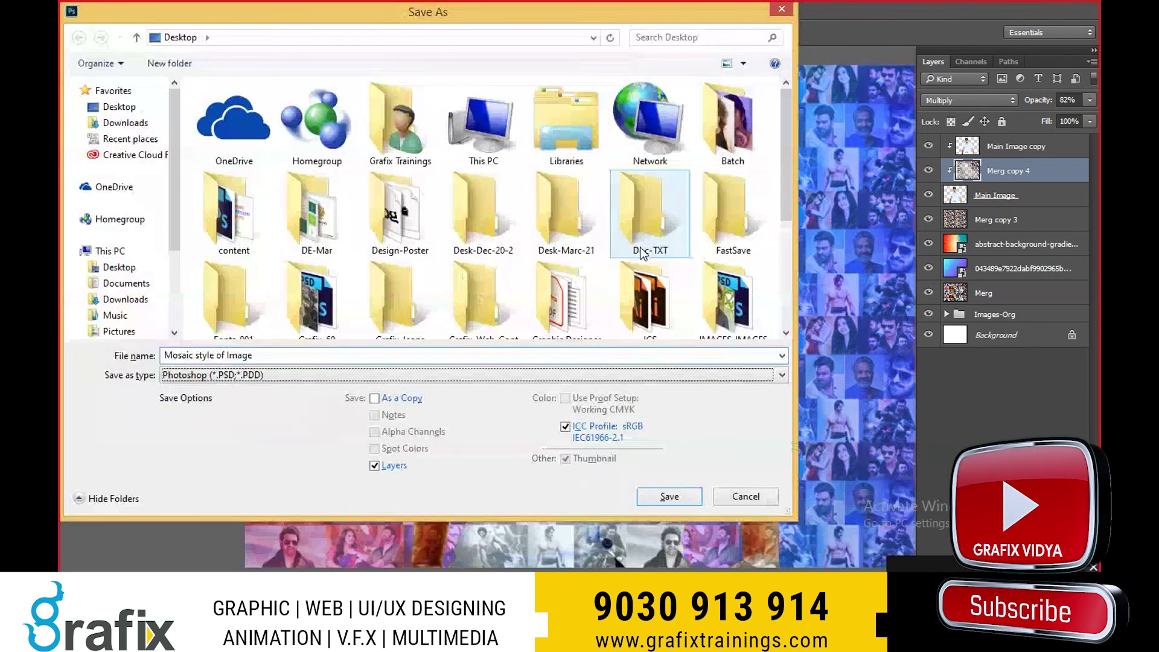
pyautogui.press('Return')
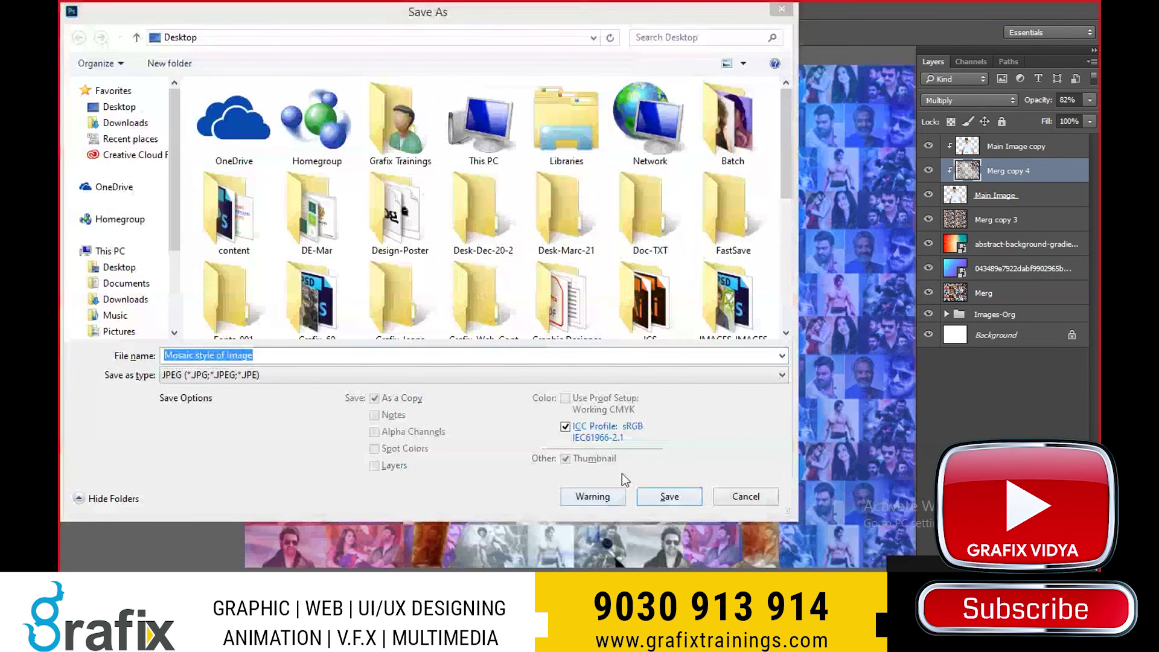
pyautogui.click(613, 285)
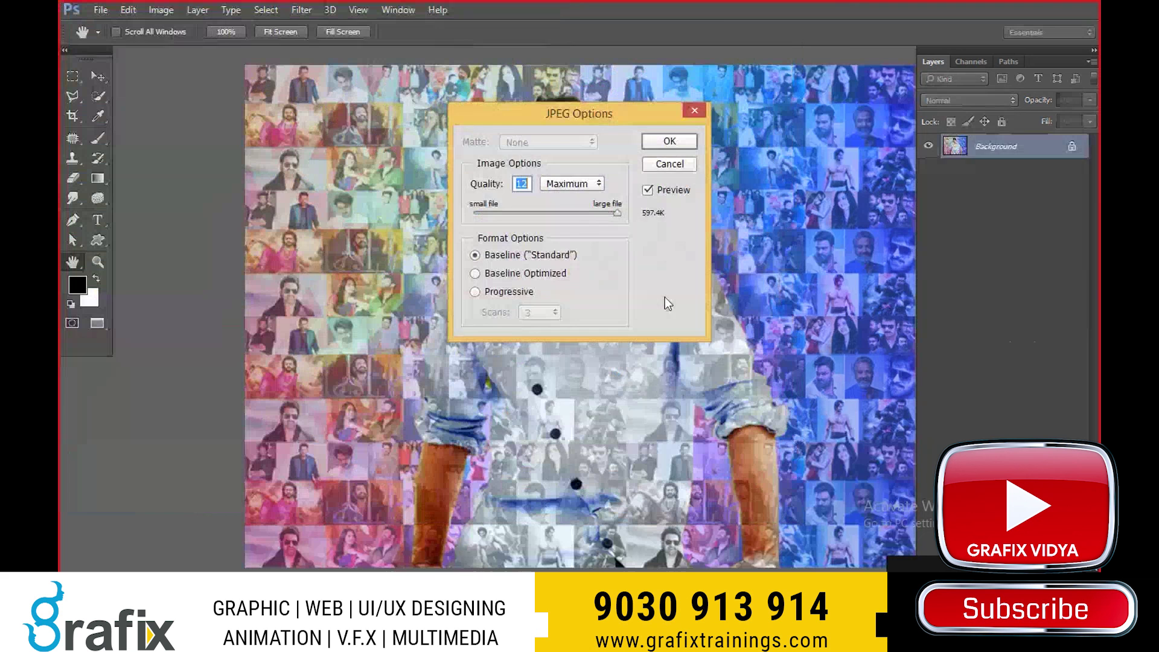
pyautogui.click(678, 142)
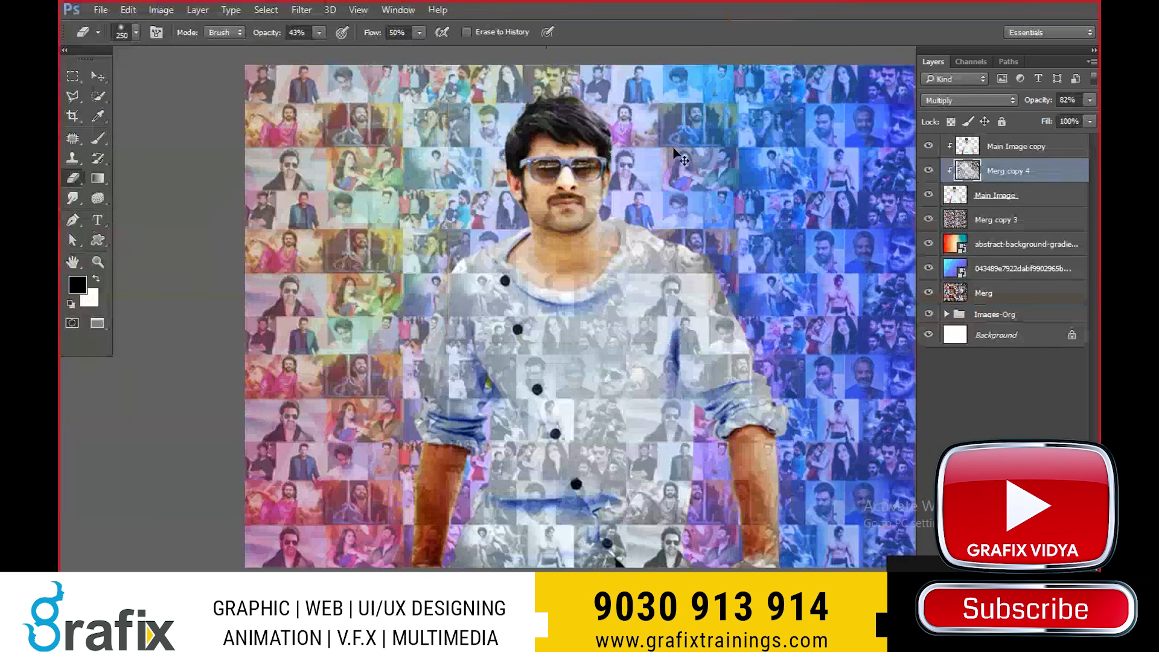